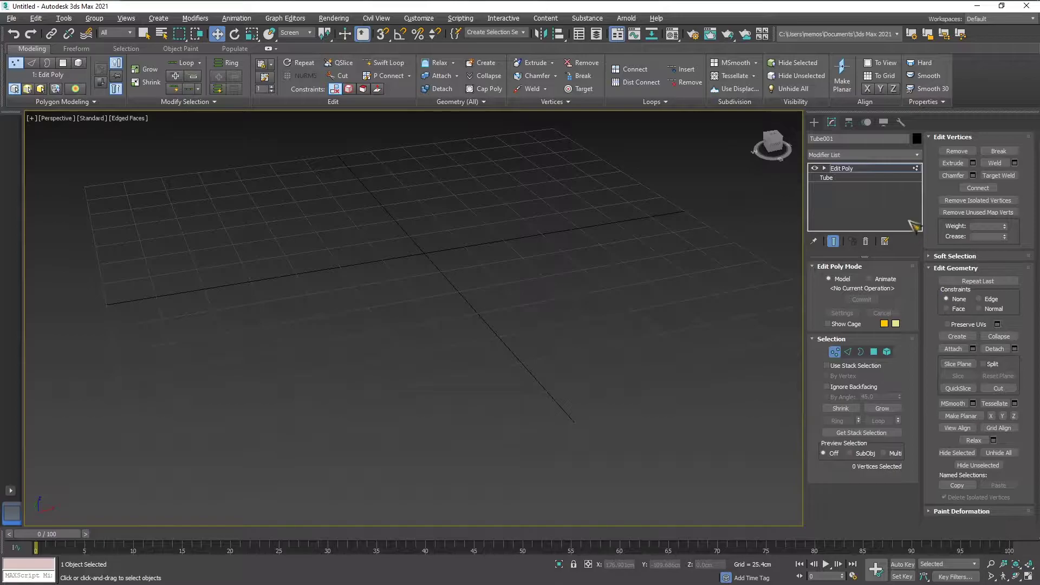
# - Delete the existing tube object from the scene
pyautogui.click(835, 179)
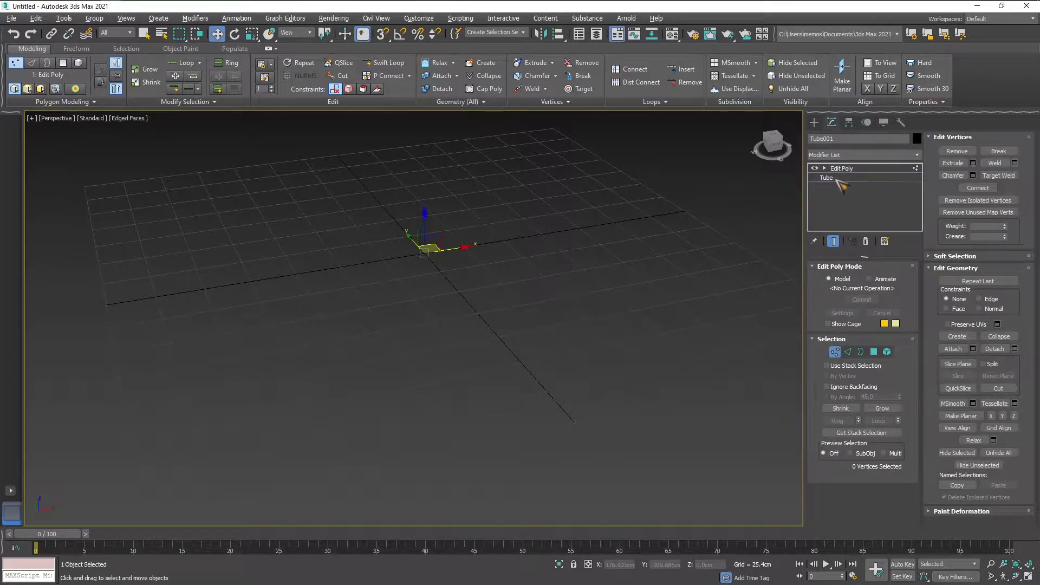
pyautogui.press('Delete')
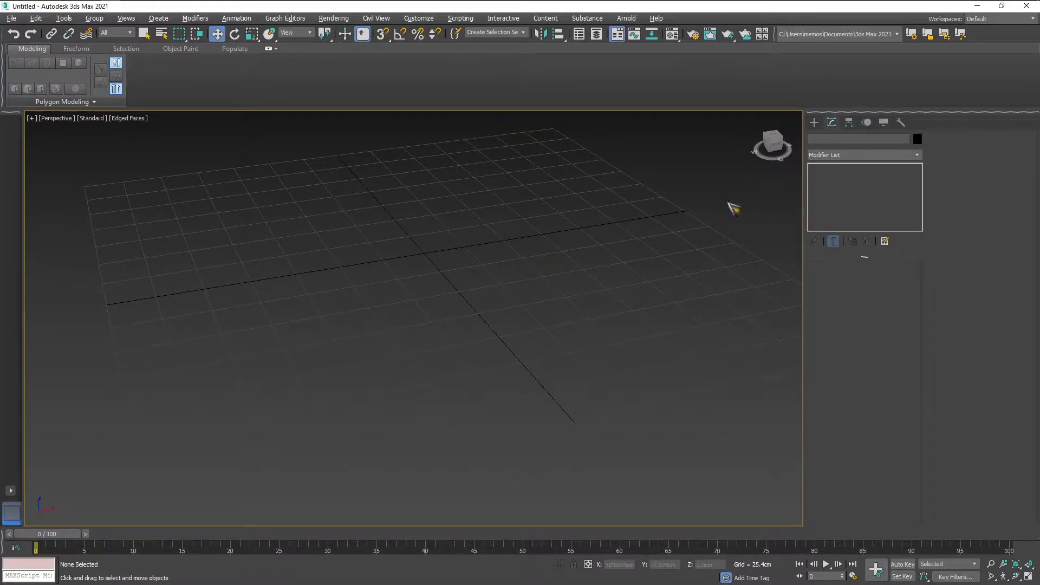
pyautogui.click(859, 155)
pyautogui.click(777, 201)
pyautogui.click(916, 156)
pyautogui.click(818, 141)
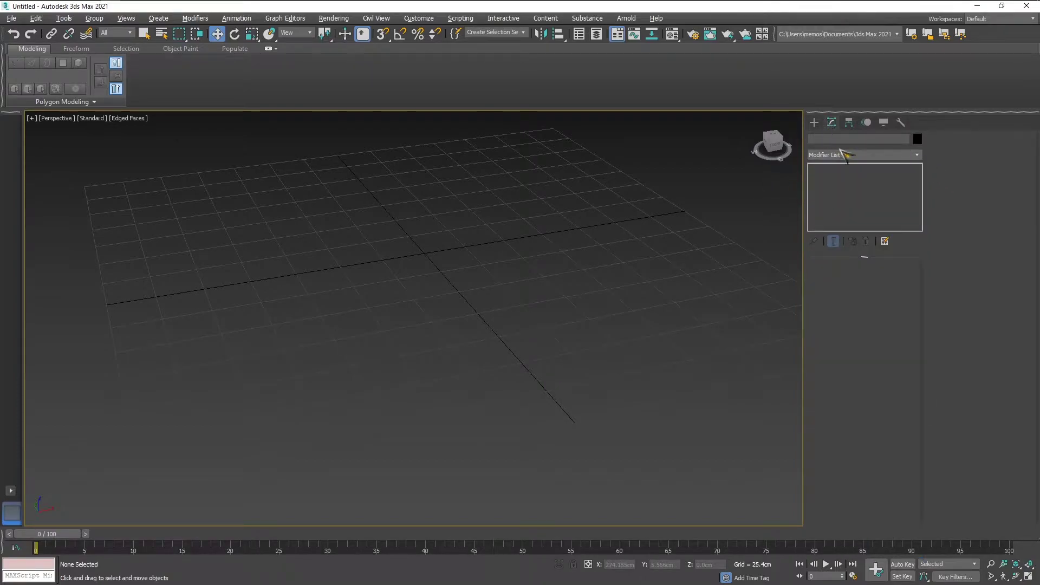
# - Draw a tube primitive near the grid centre, with radii of about 21.7 and 19.6 cm and a height of about 28.8 cm
pyautogui.click(815, 124)
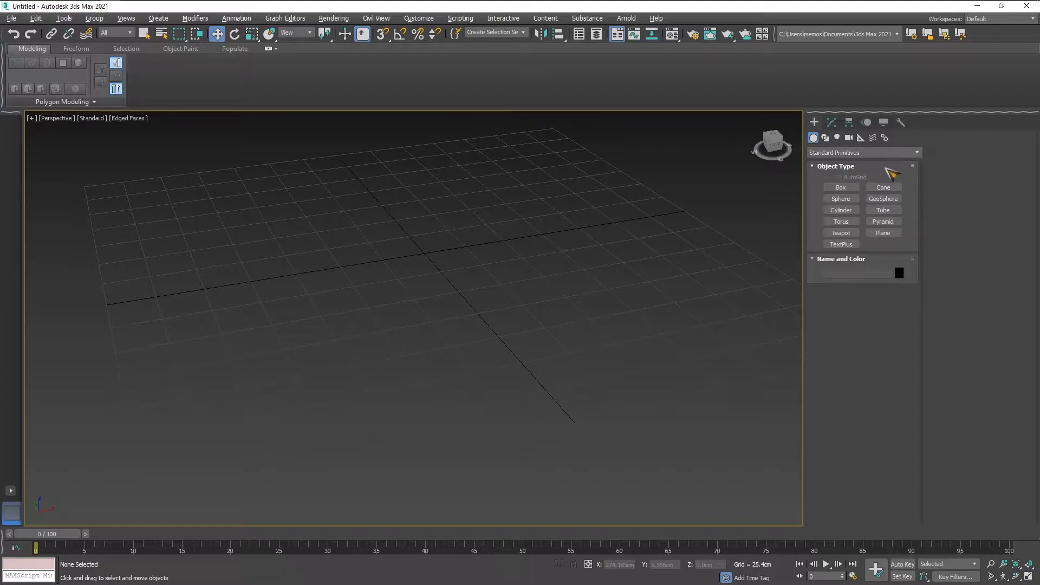
pyautogui.click(883, 211)
pyautogui.moveTo(402, 245); pyautogui.dragTo(432, 257)
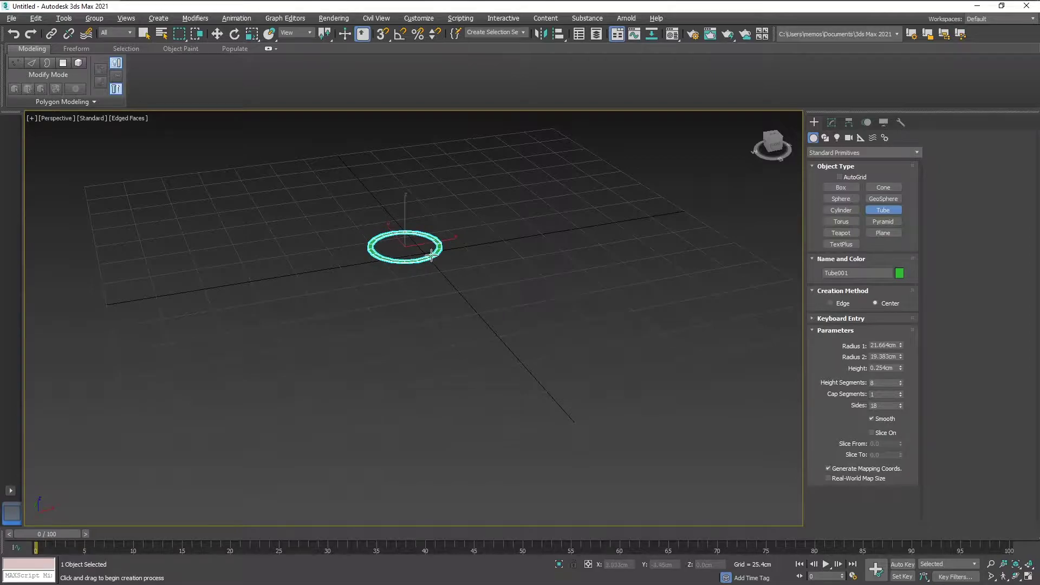
pyautogui.click(432, 254)
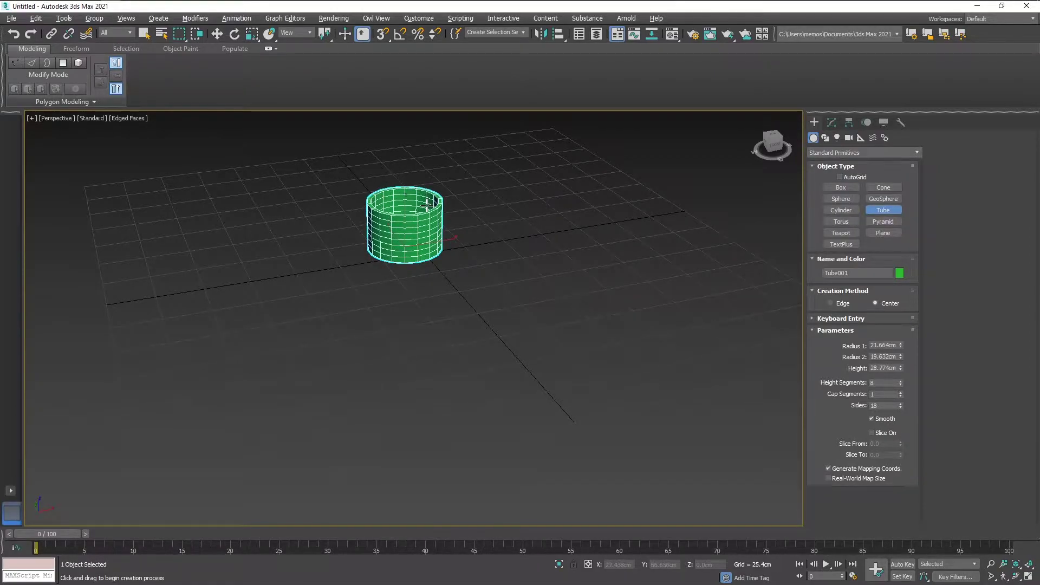
pyautogui.scroll(5, 464, 250)
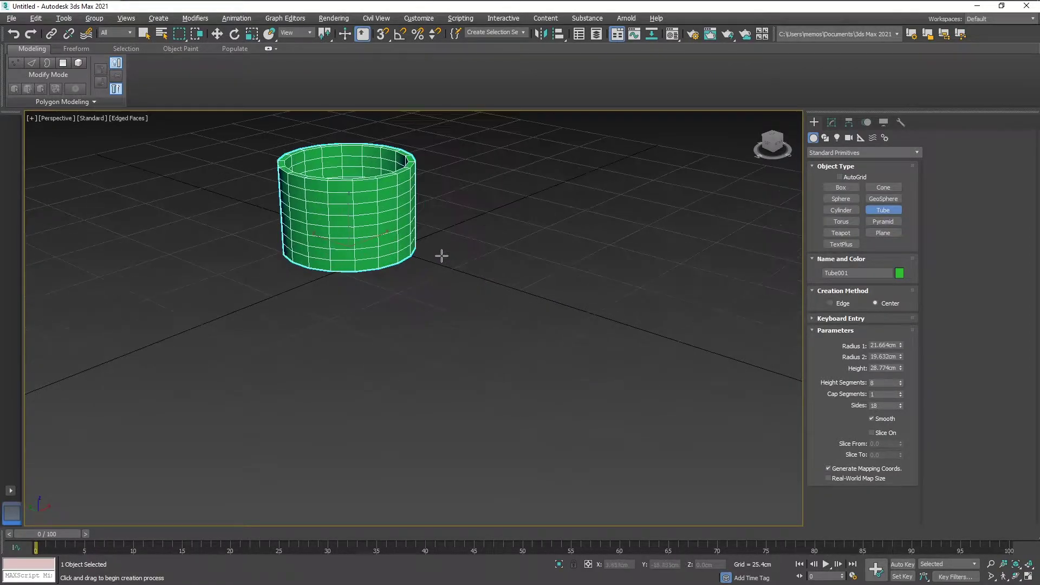
pyautogui.moveTo(456, 244); pyautogui.dragTo(576, 297, button='middle')
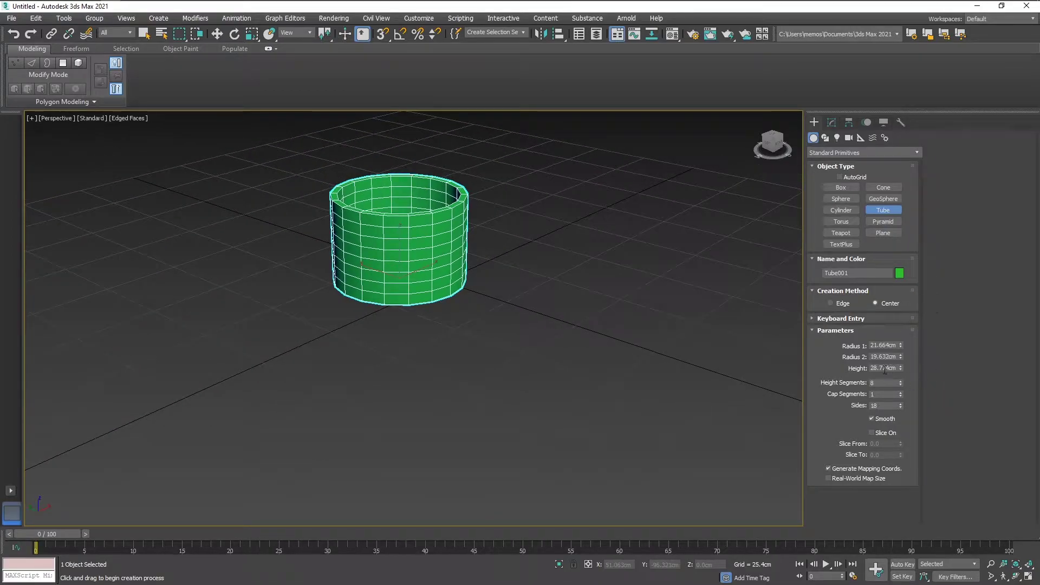
# - Set the tube's height to 9.5 cm and its Radius 1 to 4.0 cm
pyautogui.write('9.5')
pyautogui.press('Return')
pyautogui.scroll(4, 452, 269)
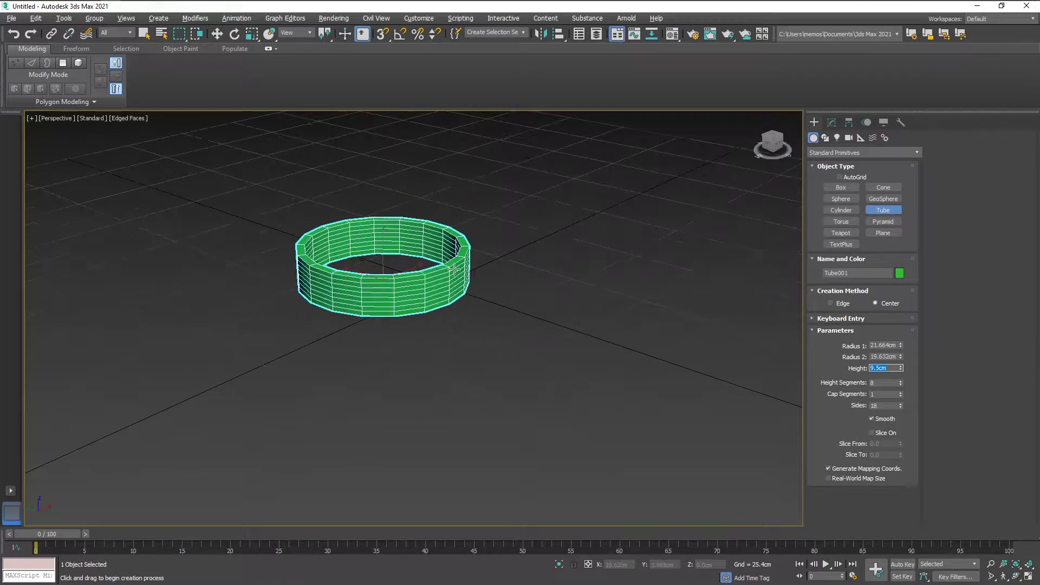
pyautogui.scroll(2, 451, 270)
pyautogui.doubleClick(877, 346)
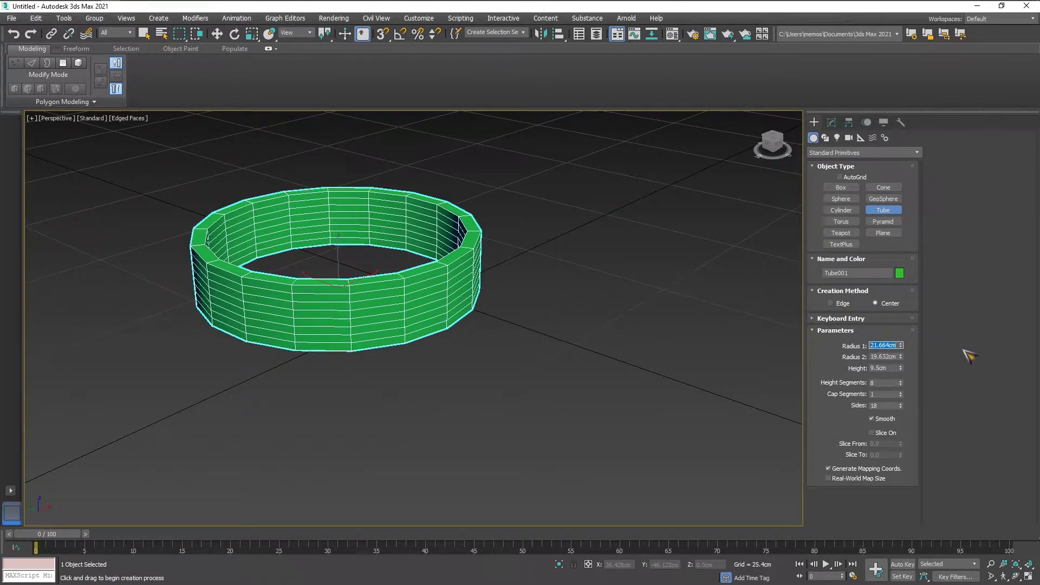
pyautogui.write('4.0cm')
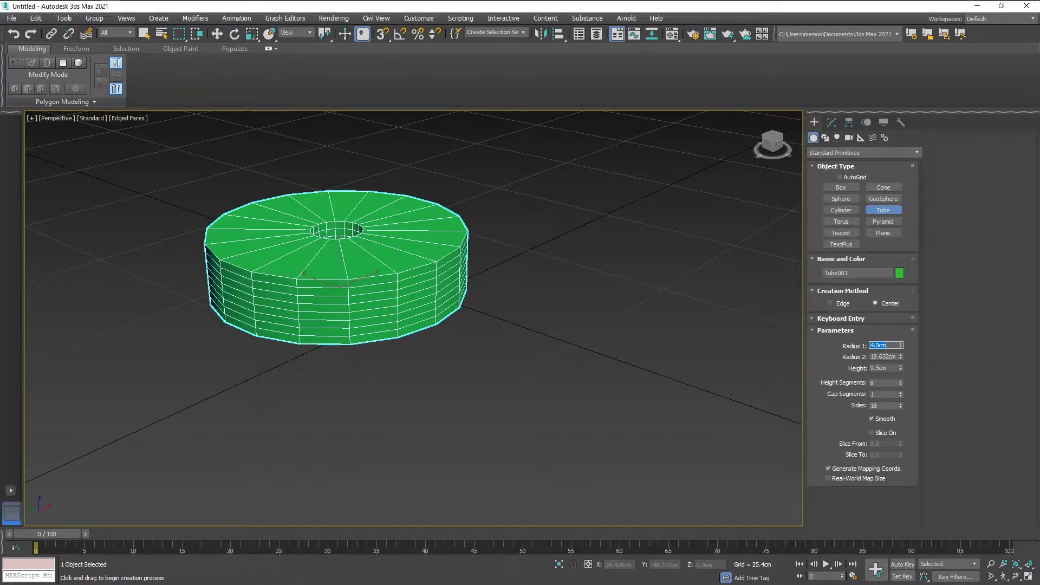
pyautogui.scroll(2, 363, 287)
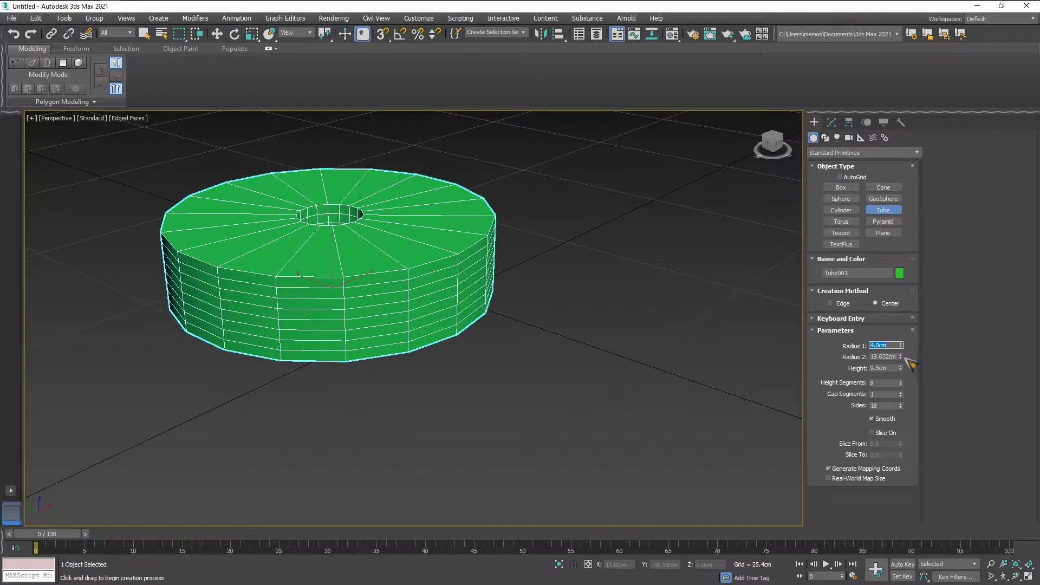
# - Reduce the tube's Radius 2 to about 3.89 cm to give it a thin wall
pyautogui.moveTo(901, 358); pyautogui.dragTo(903, 409)
pyautogui.keyDown('alt'); pyautogui.moveTo(713, 376); pyautogui.dragTo(535, 347, button='middle'); pyautogui.keyUp('alt')
pyautogui.scroll(2, 492, 297)
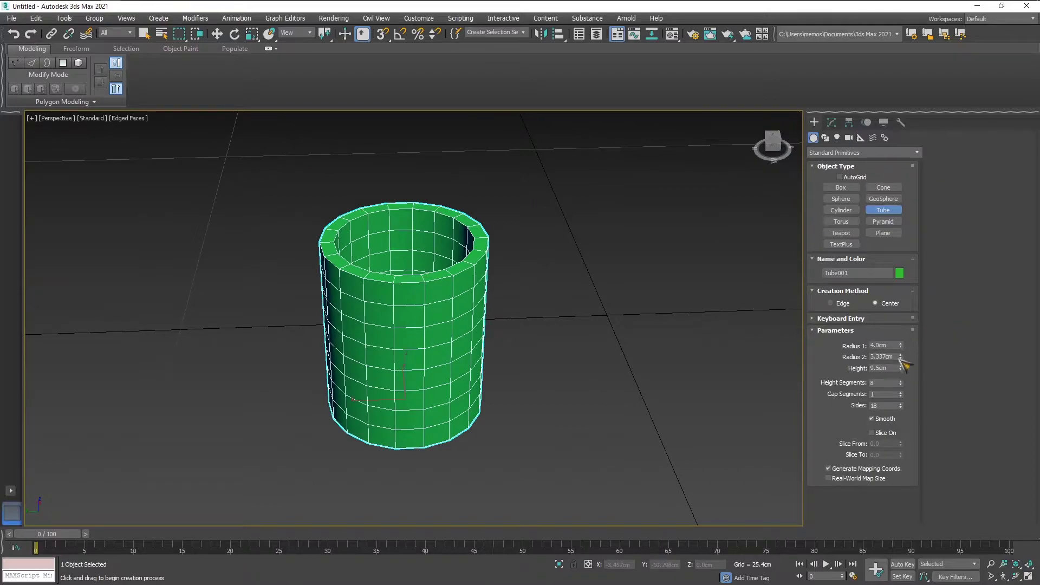
pyautogui.moveTo(902, 357); pyautogui.dragTo(900, 339)
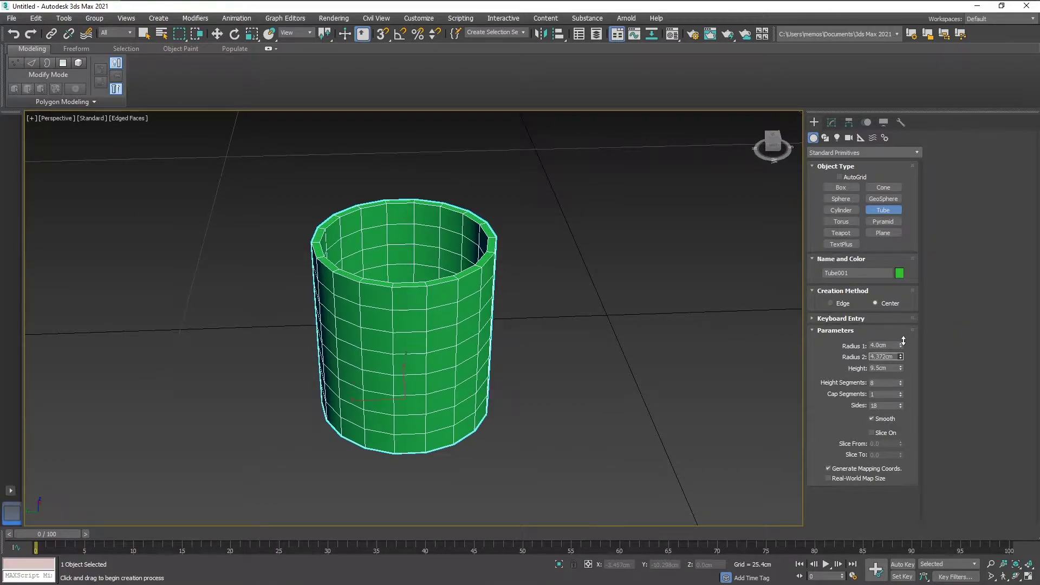
pyautogui.keyDown('alt'); pyautogui.moveTo(603, 337); pyautogui.dragTo(574, 337, button='middle'); pyautogui.keyUp('alt')
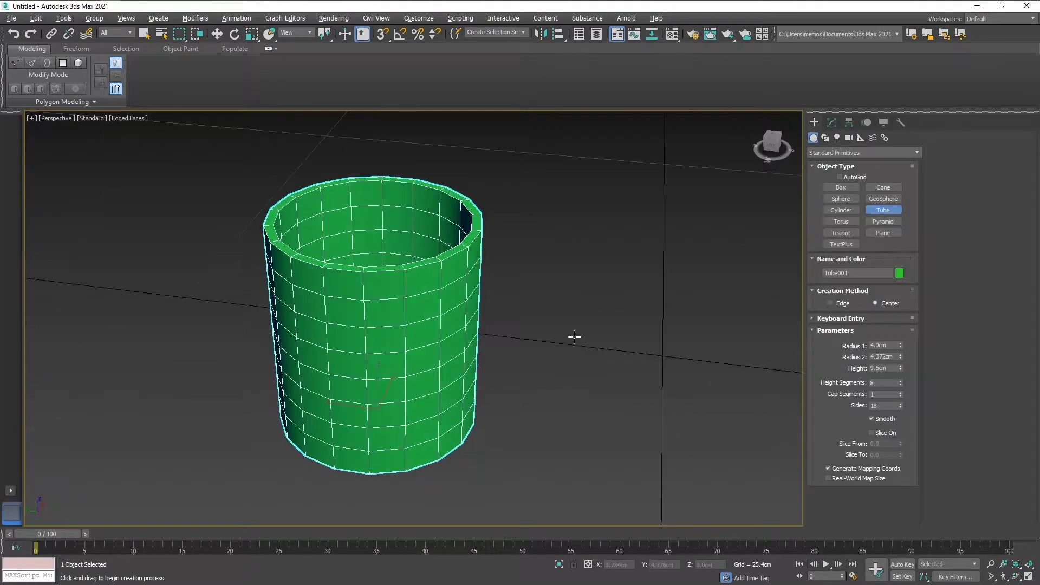
pyautogui.moveTo(901, 357); pyautogui.dragTo(902, 365)
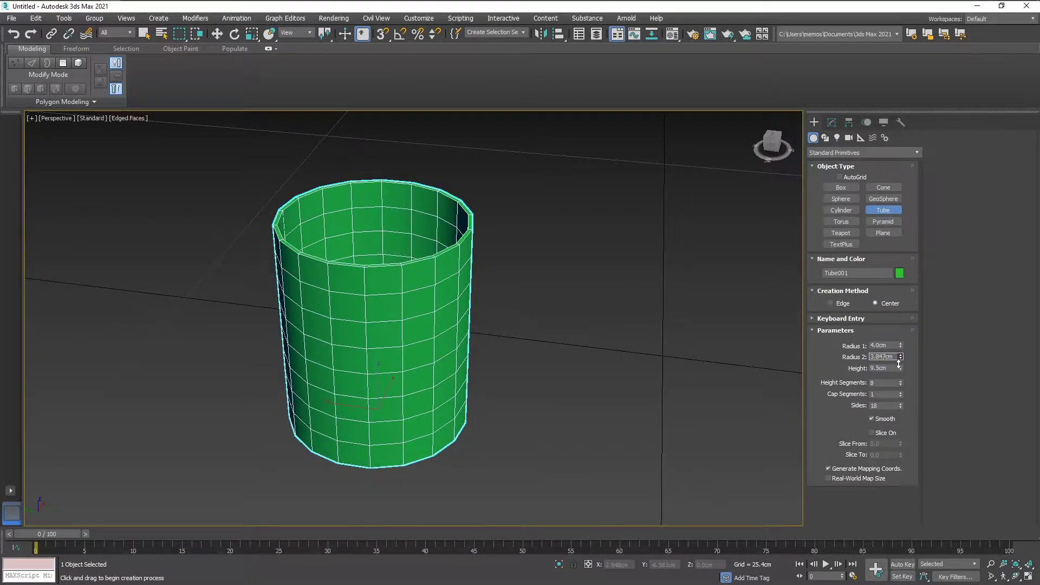
pyautogui.keyDown('alt'); pyautogui.moveTo(587, 311); pyautogui.dragTo(464, 295, button='middle'); pyautogui.keyUp('alt')
pyautogui.scroll(5, 458, 290)
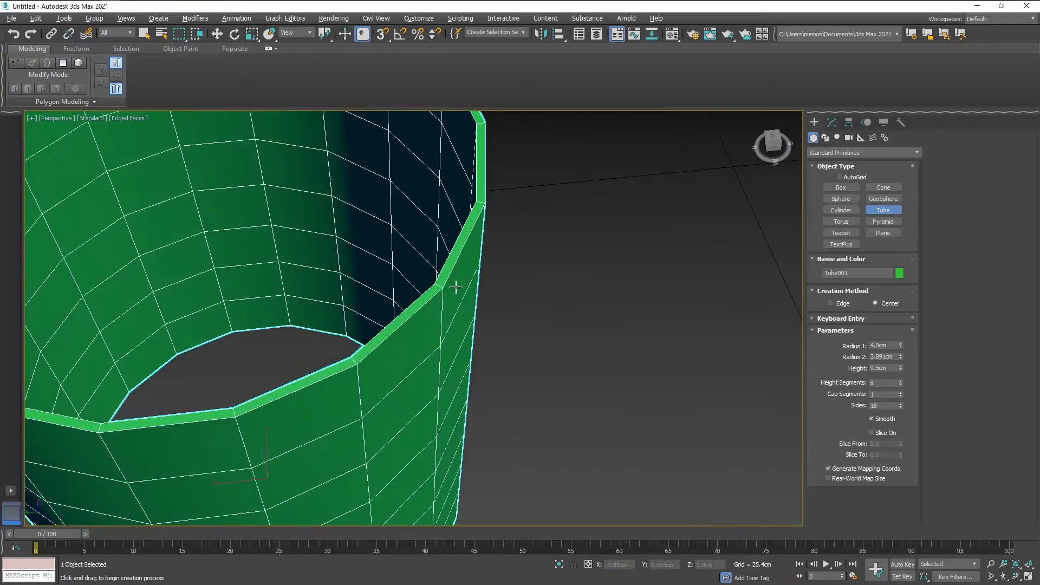
pyautogui.scroll(-6, 448, 280)
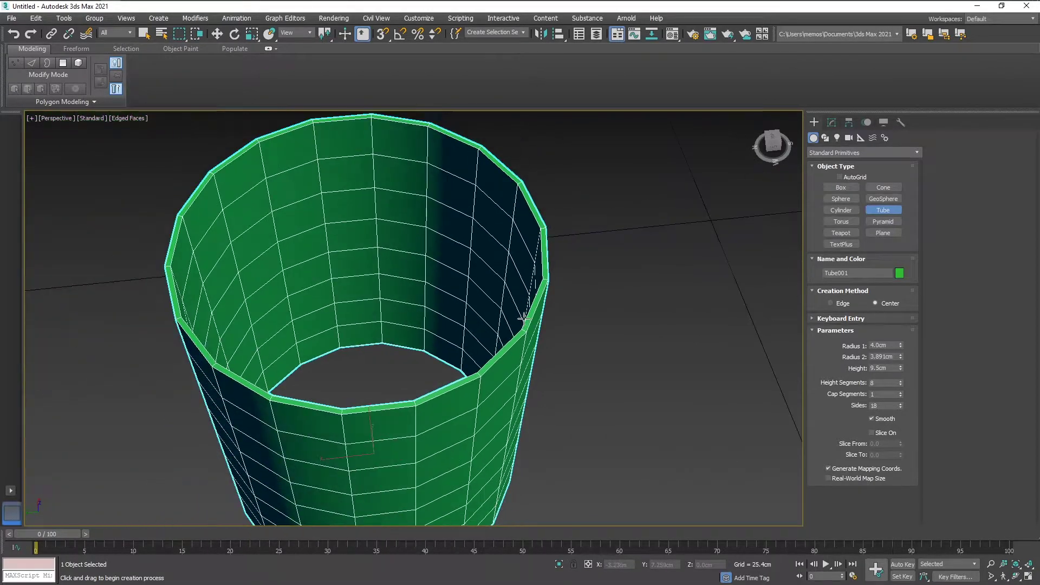
pyautogui.keyDown('alt'); pyautogui.moveTo(413, 339); pyautogui.dragTo(553, 306, button='middle'); pyautogui.keyUp('alt')
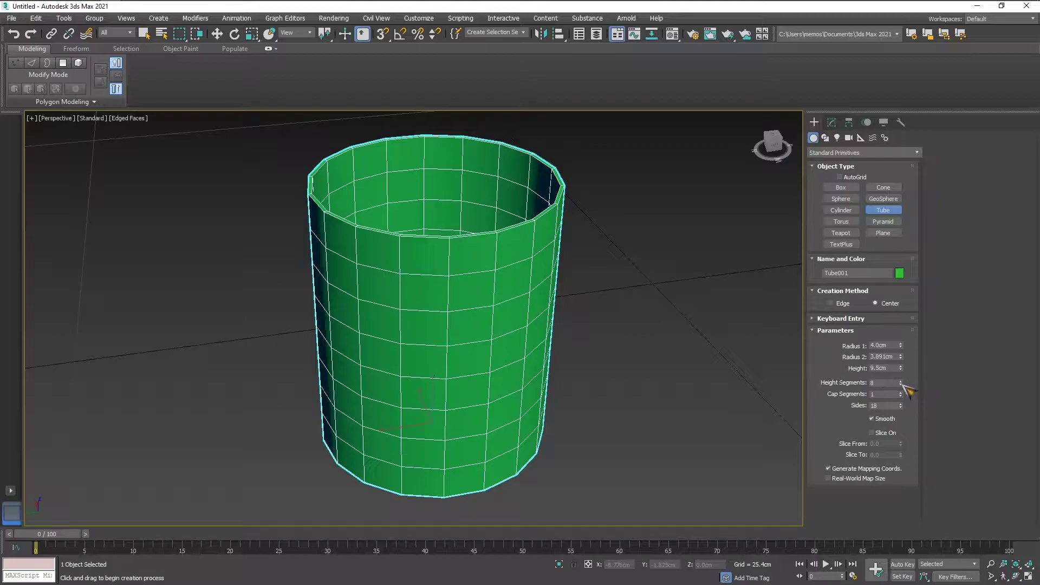
# - Try raising the tube's side count to 64, and restore it to 18 sides
pyautogui.moveTo(900, 383)
pyautogui.mouseDown()
pyautogui.moveTo(901, 372)
pyautogui.moveTo(900, 399)
pyautogui.mouseUp()
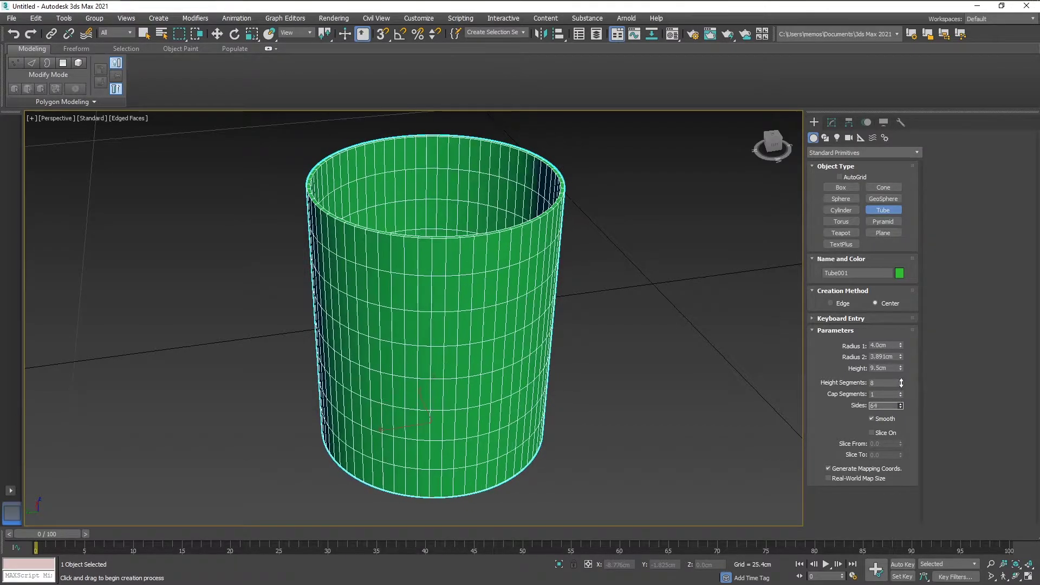
pyautogui.moveTo(902, 382); pyautogui.dragTo(906, 402)
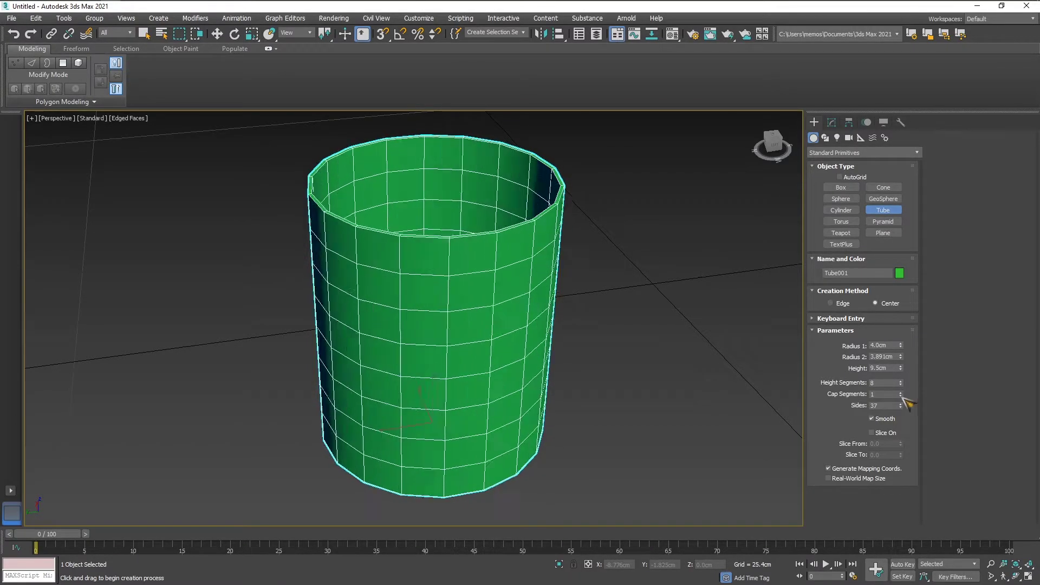
pyautogui.keyDown('alt'); pyautogui.moveTo(611, 365); pyautogui.dragTo(582, 353, button='middle'); pyautogui.keyUp('alt')
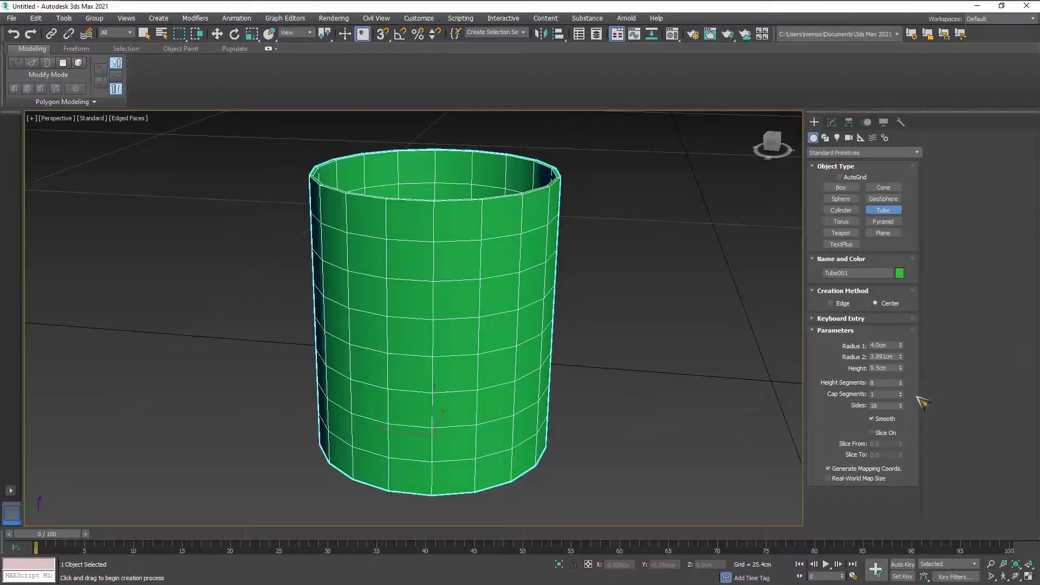
pyautogui.keyDown('alt'); pyautogui.moveTo(569, 255); pyautogui.dragTo(564, 283, button='middle'); pyautogui.keyUp('alt')
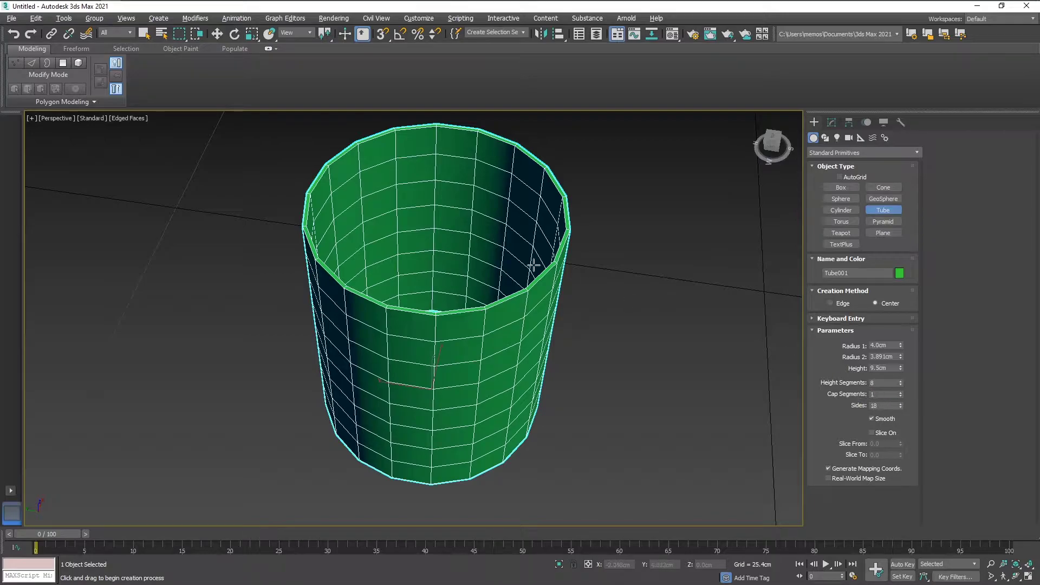
# - Try changing the cap segments on the tube's rim, and restore a single cap segment
pyautogui.scroll(10, 557, 274)
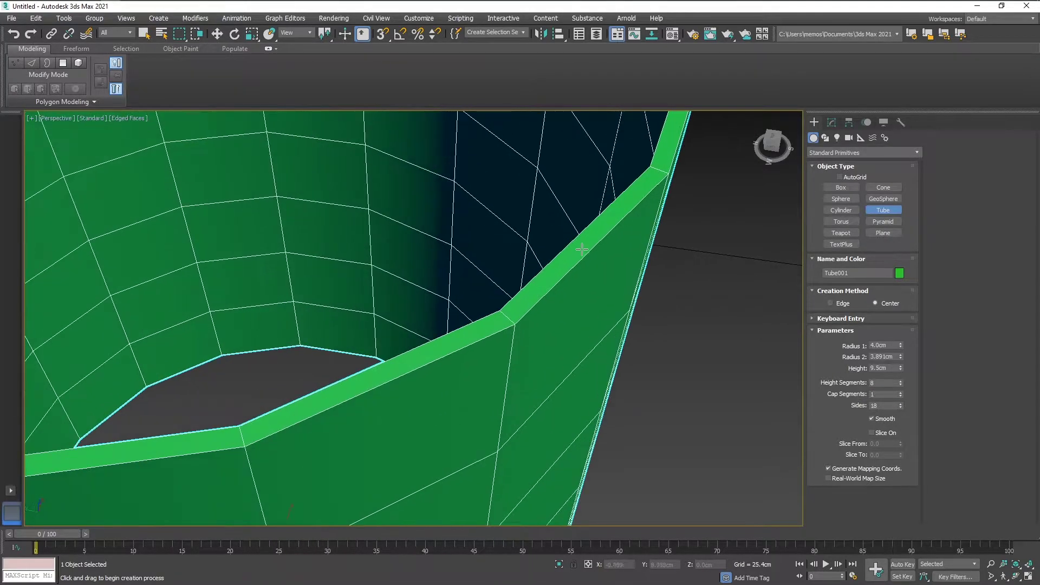
pyautogui.moveTo(902, 395); pyautogui.dragTo(899, 399)
pyautogui.scroll(5, 603, 391)
pyautogui.scroll(-10, 603, 391)
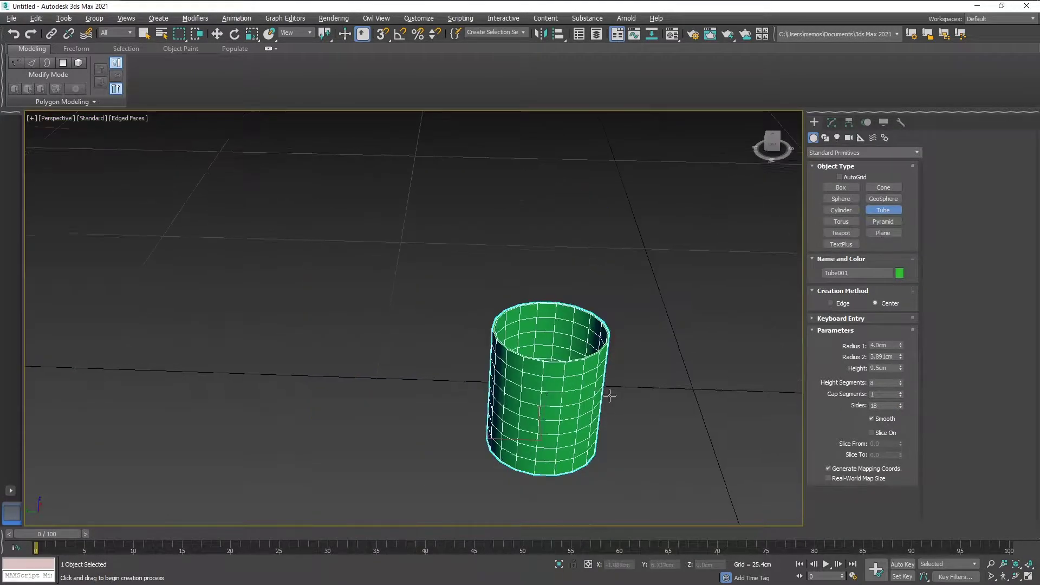
# - Enlarge the tube by setting Radius 1 to 4.4 cm and Radius 2 to about 4.24 cm
pyautogui.moveTo(635, 405); pyautogui.dragTo(605, 342, button='middle')
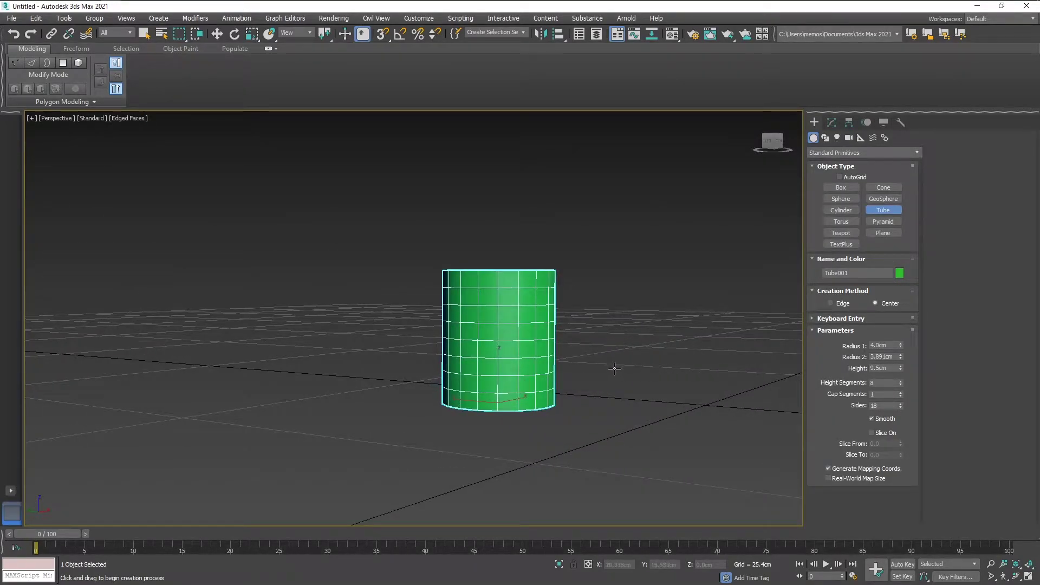
pyautogui.scroll(3, 546, 366)
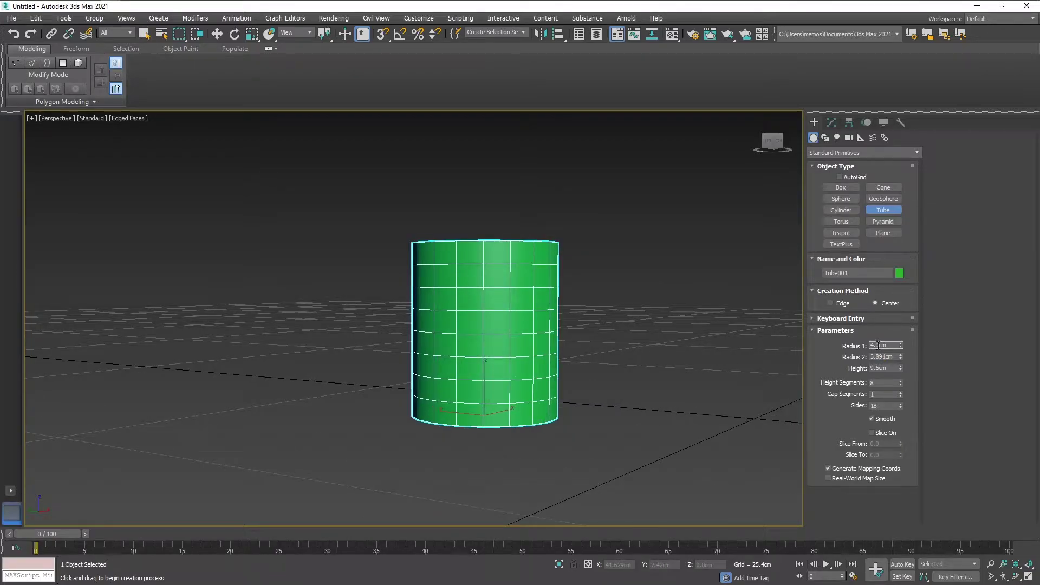
pyautogui.keyDown('alt'); pyautogui.moveTo(588, 255); pyautogui.dragTo(800, 357, button='middle'); pyautogui.keyUp('alt')
pyautogui.moveTo(900, 357); pyautogui.dragTo(900, 350)
pyautogui.moveTo(681, 362)
pyautogui.keyDown('alt'); pyautogui.mouseDown(button='middle')
pyautogui.moveTo(708, 288)
pyautogui.moveTo(676, 381)
pyautogui.mouseUp(button='middle'); pyautogui.keyUp('alt')
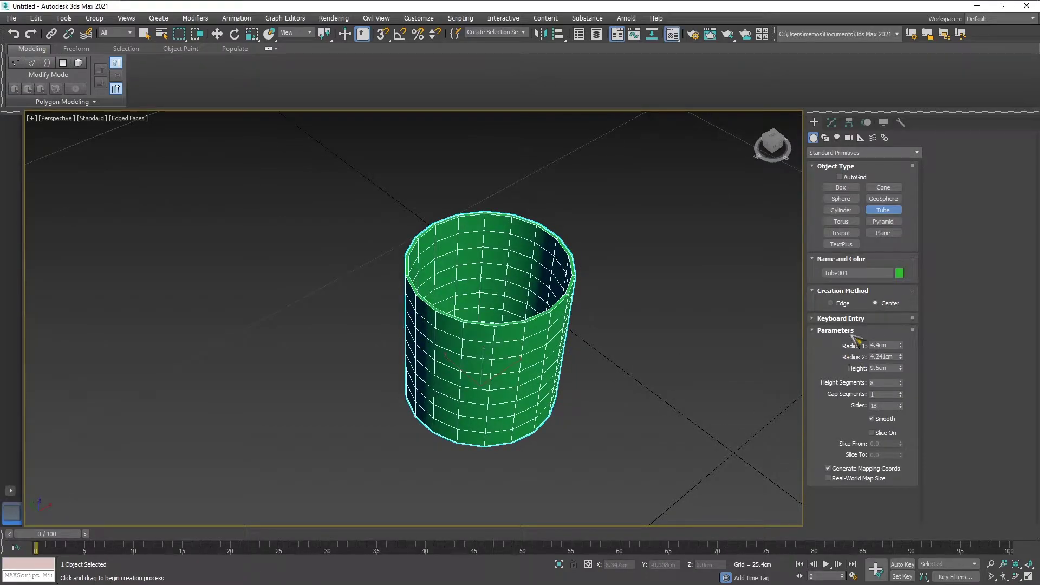
# - Assign the grey 01 - Default physical material to the tube and close the Material Editor
pyautogui.click(672, 34)
pyautogui.click(860, 225)
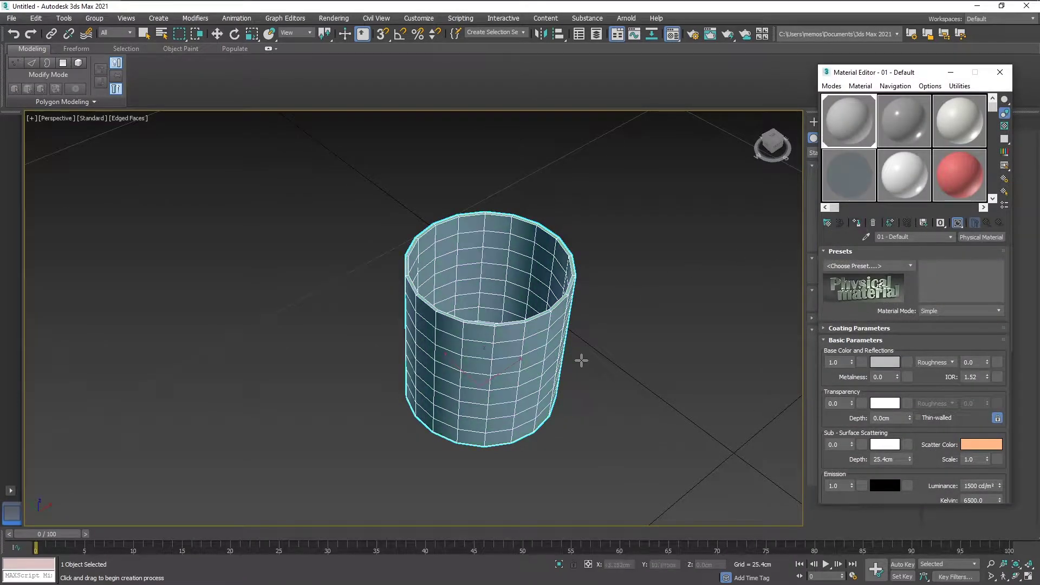
pyautogui.click(1000, 72)
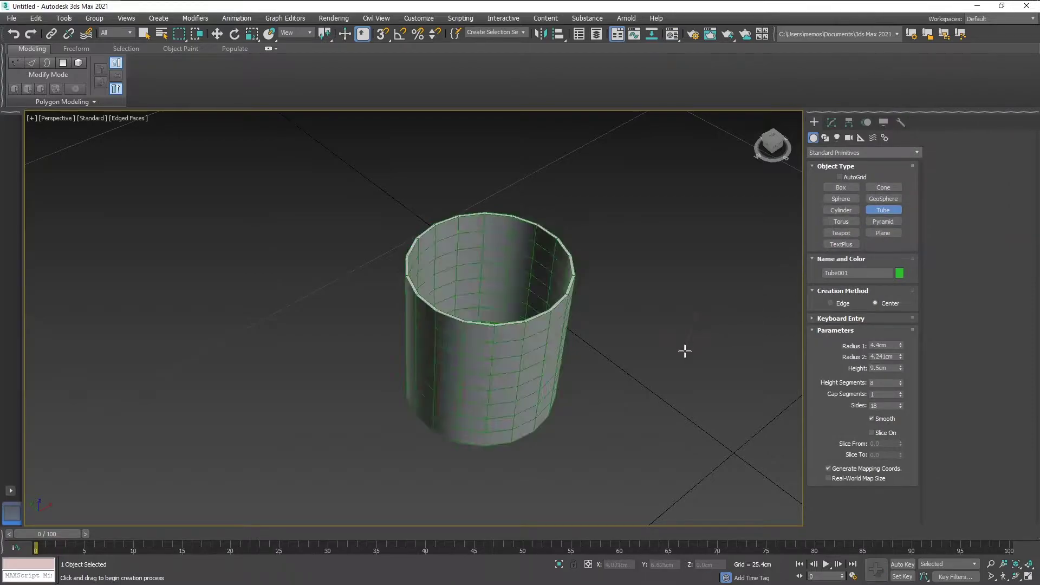
# - Leave tube creation and set the tube's object color to black so its wireframe edges are dark
pyautogui.click(217, 33)
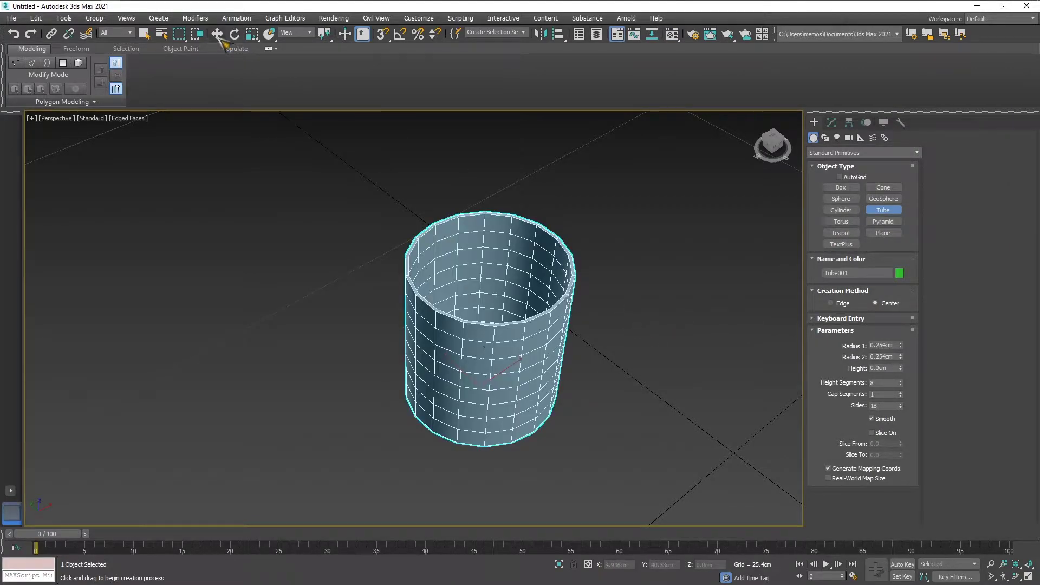
pyautogui.click(694, 306)
pyautogui.moveTo(694, 306)
pyautogui.keyDown('alt'); pyautogui.mouseDown(button='middle')
pyautogui.moveTo(667, 384)
pyautogui.moveTo(711, 300)
pyautogui.mouseUp(button='middle'); pyautogui.keyUp('alt')
pyautogui.scroll(3, 662, 388)
pyautogui.click(363, 356)
pyautogui.click(899, 273)
pyautogui.click(609, 320)
pyautogui.click(575, 355)
pyautogui.click(575, 344)
pyautogui.keyDown('alt'); pyautogui.moveTo(553, 339); pyautogui.dragTo(543, 349, button='middle'); pyautogui.keyUp('alt')
# - Centre the tube on the grid origin by setting its X and Y positions to 0, and deselect it
pyautogui.click(483, 306)
pyautogui.moveTo(662, 284); pyautogui.dragTo(667, 317, button='middle')
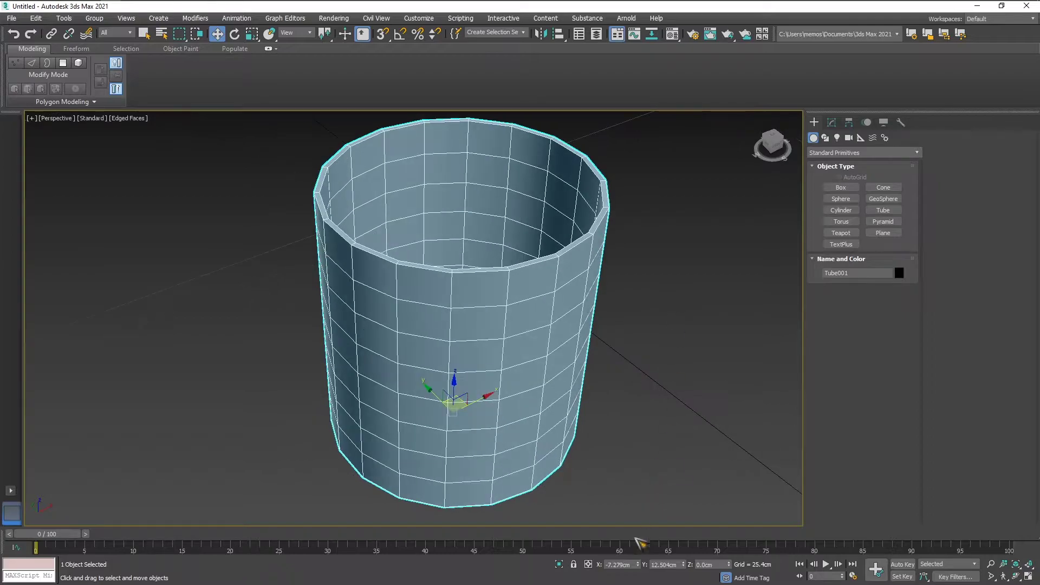
pyautogui.doubleClick(618, 564)
pyautogui.write('0')
pyautogui.doubleClick(671, 565)
pyautogui.write('0')
pyautogui.click(713, 411)
# - Examine the tube's outer wall, its segment grid and its placement on the grid from several angles
pyautogui.moveTo(712, 437); pyautogui.dragTo(638, 354, button='middle')
pyautogui.moveTo(492, 367); pyautogui.dragTo(604, 361, button='middle')
pyautogui.keyDown('alt'); pyautogui.moveTo(604, 362); pyautogui.dragTo(653, 353, button='middle'); pyautogui.keyUp('alt')
pyautogui.moveTo(392, 371); pyautogui.dragTo(590, 346, button='middle')
pyautogui.moveTo(450, 360); pyautogui.dragTo(608, 335, button='middle')
pyautogui.moveTo(492, 392)
pyautogui.keyDown('alt'); pyautogui.mouseDown(button='middle')
pyautogui.moveTo(511, 379)
pyautogui.moveTo(508, 387)
pyautogui.mouseUp(button='middle'); pyautogui.keyUp('alt')
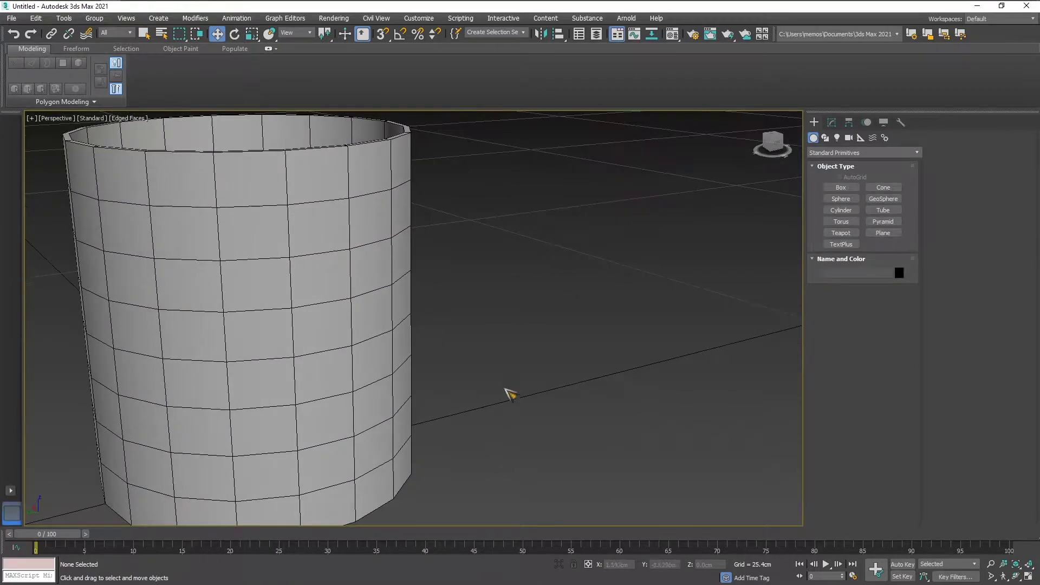
pyautogui.moveTo(420, 386); pyautogui.dragTo(592, 353, button='middle')
pyautogui.keyDown('alt'); pyautogui.moveTo(509, 331); pyautogui.dragTo(531, 325, button='middle'); pyautogui.keyUp('alt')
pyautogui.scroll(-7, 488, 341)
pyautogui.scroll(5, 410, 325)
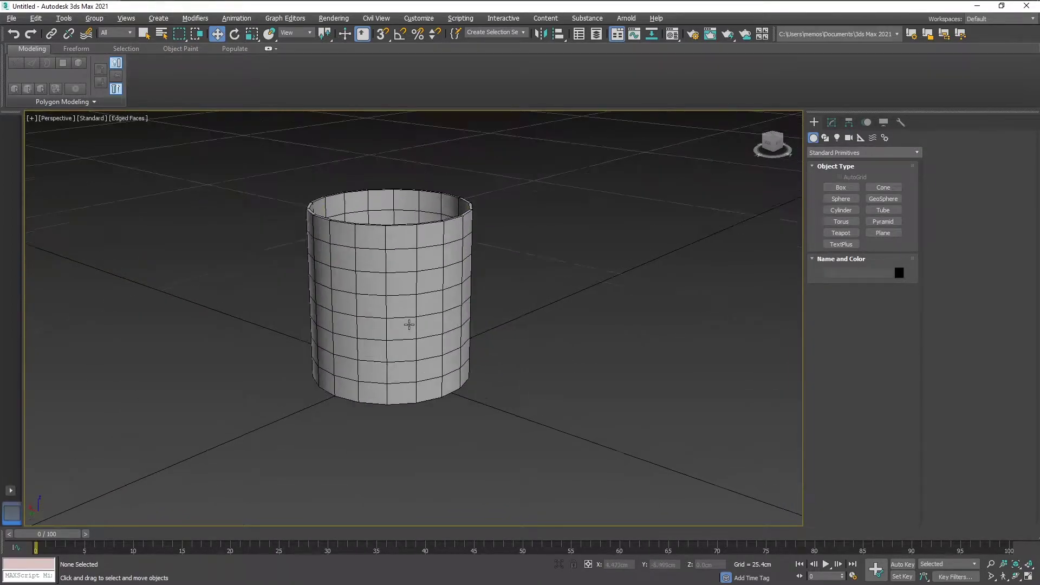
pyautogui.scroll(1, 456, 351)
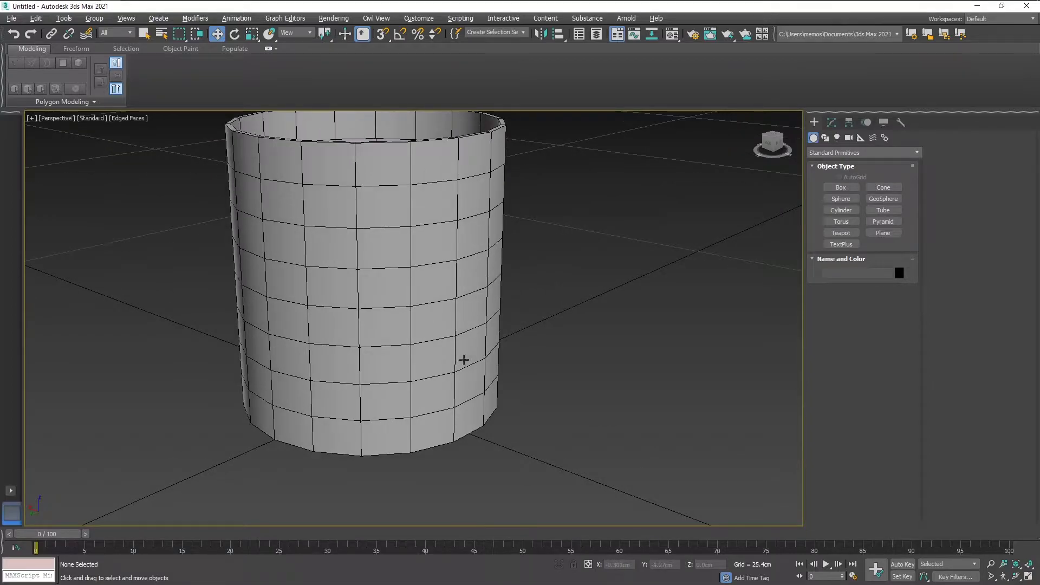
# - Select the tube and open its modifier stack and parameters for editing
pyautogui.moveTo(494, 378)
pyautogui.keyDown('alt'); pyautogui.mouseDown(button='middle')
pyautogui.moveTo(480, 378)
pyautogui.moveTo(511, 388)
pyautogui.mouseUp(button='middle'); pyautogui.keyUp('alt')
pyautogui.click(509, 392)
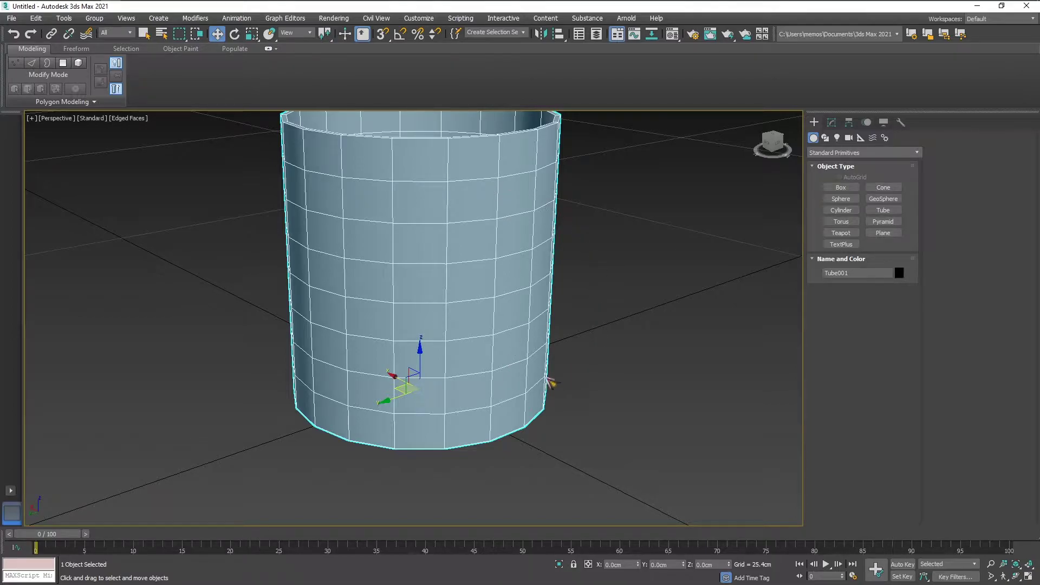
pyautogui.click(831, 122)
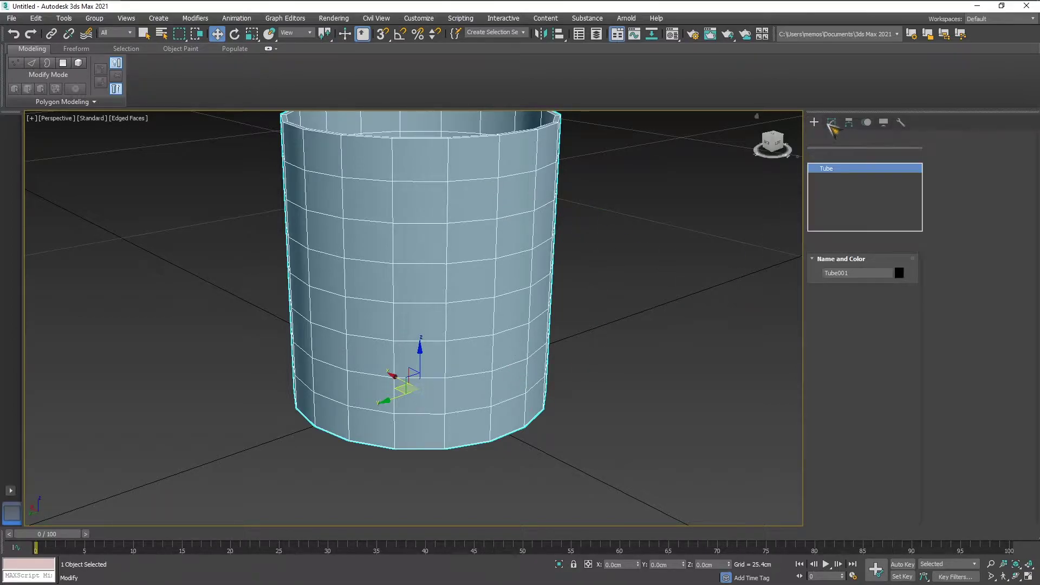
pyautogui.click(814, 122)
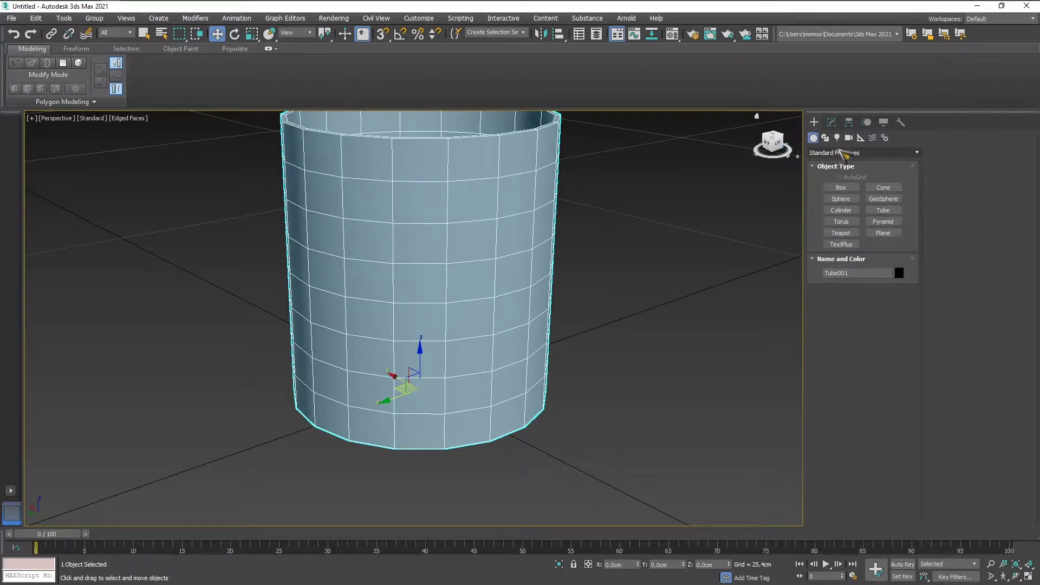
pyautogui.click(845, 153)
pyautogui.click(832, 124)
pyautogui.click(839, 172)
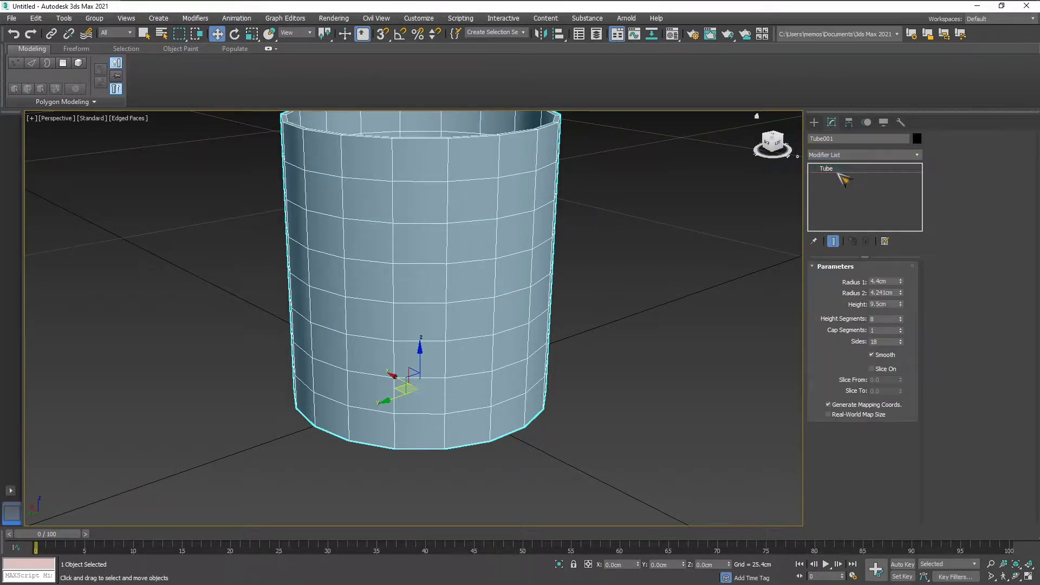
pyautogui.click(832, 124)
pyautogui.click(833, 124)
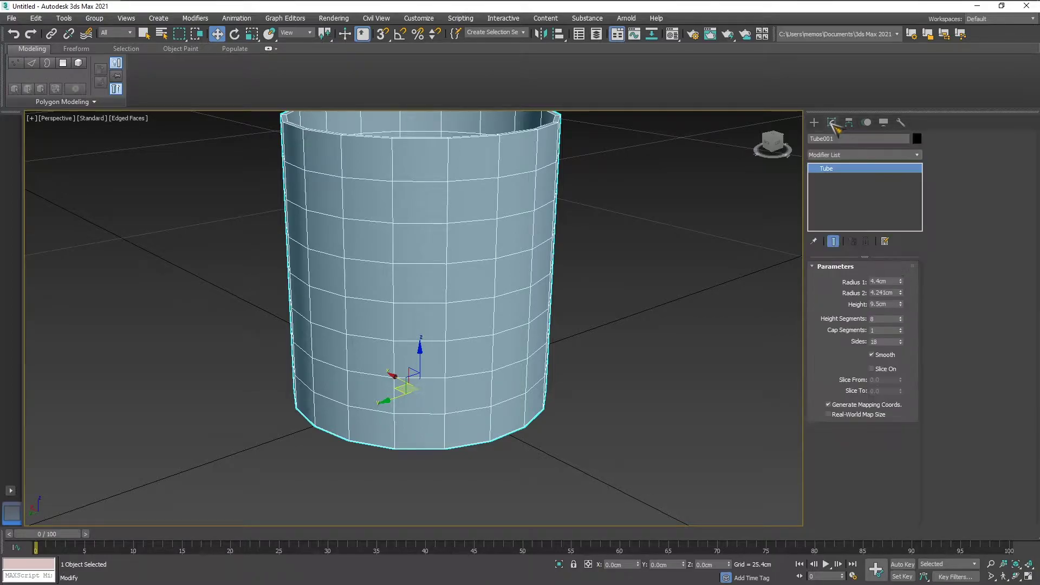
# - Apply an Edit Poly modifier to the tube and switch to polygon-level selection
pyautogui.moveTo(432, 251); pyautogui.dragTo(463, 286, button='middle')
pyautogui.click(878, 156)
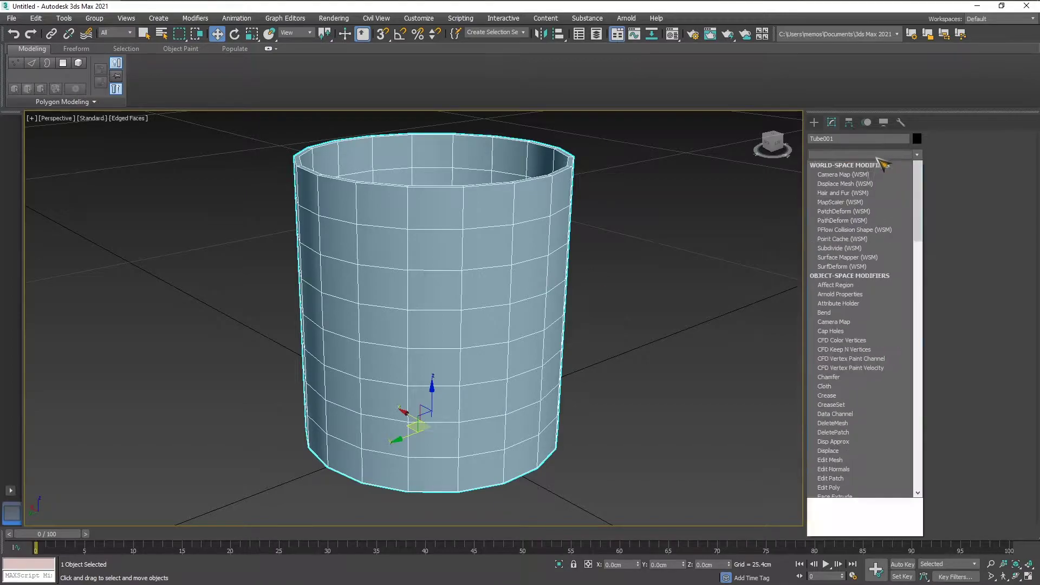
pyautogui.click(829, 547)
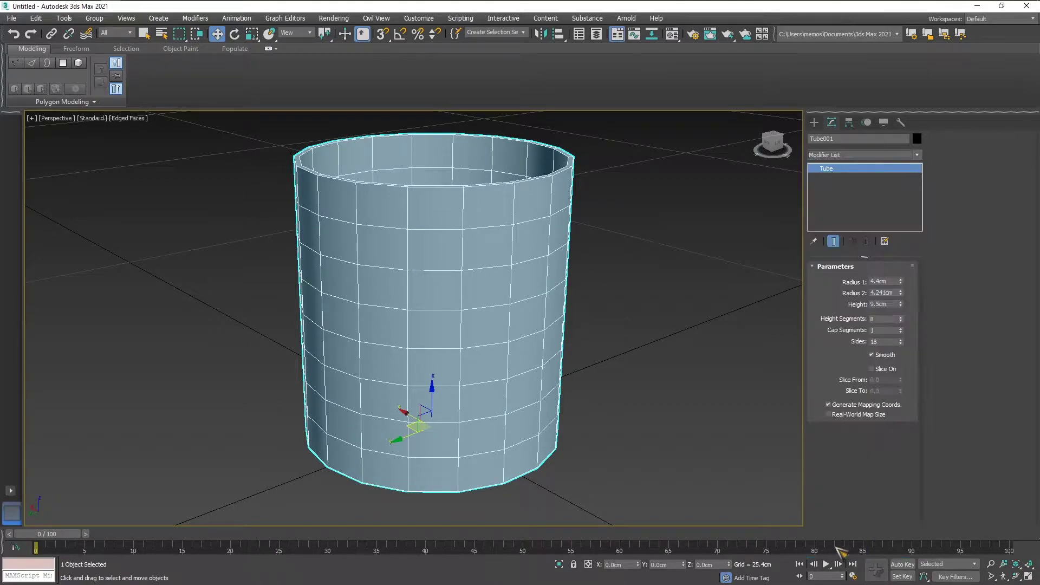
pyautogui.keyDown('alt'); pyautogui.moveTo(541, 370); pyautogui.dragTo(480, 250, button='middle'); pyautogui.keyUp('alt')
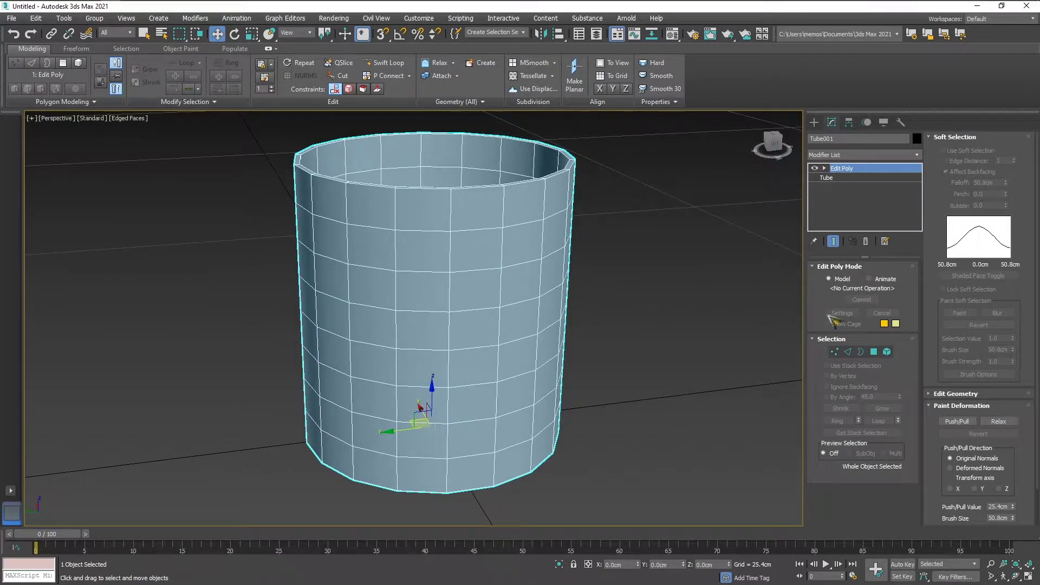
pyautogui.click(874, 351)
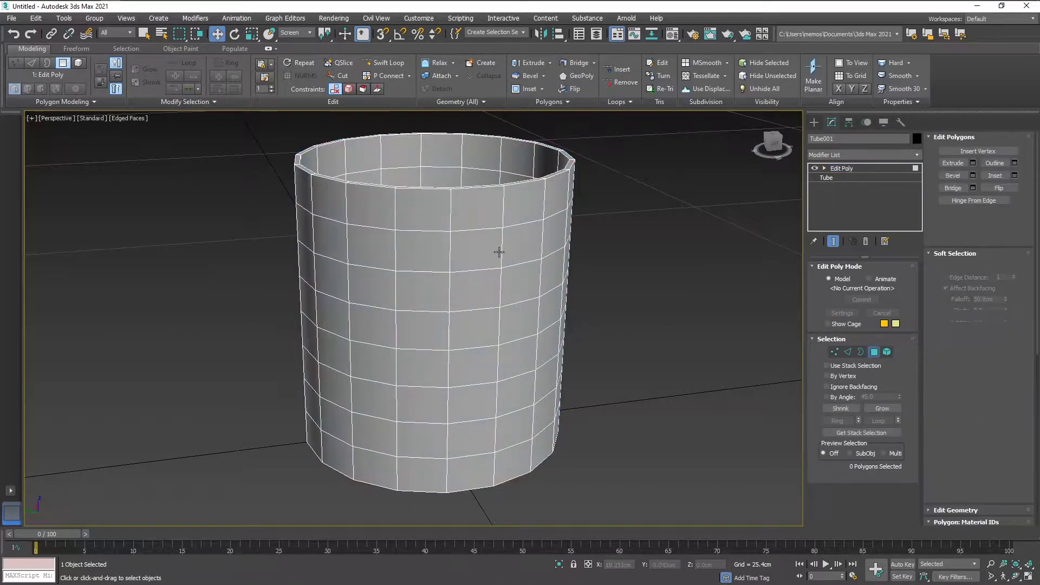
# - Select a single outer-wall polygon in the second row below the rim as the handle's upper starting face
pyautogui.keyDown('alt'); pyautogui.moveTo(648, 355); pyautogui.dragTo(615, 336, button='middle'); pyautogui.keyUp('alt')
pyautogui.scroll(-3, 642, 385)
pyautogui.click(543, 433)
pyautogui.click(547, 309)
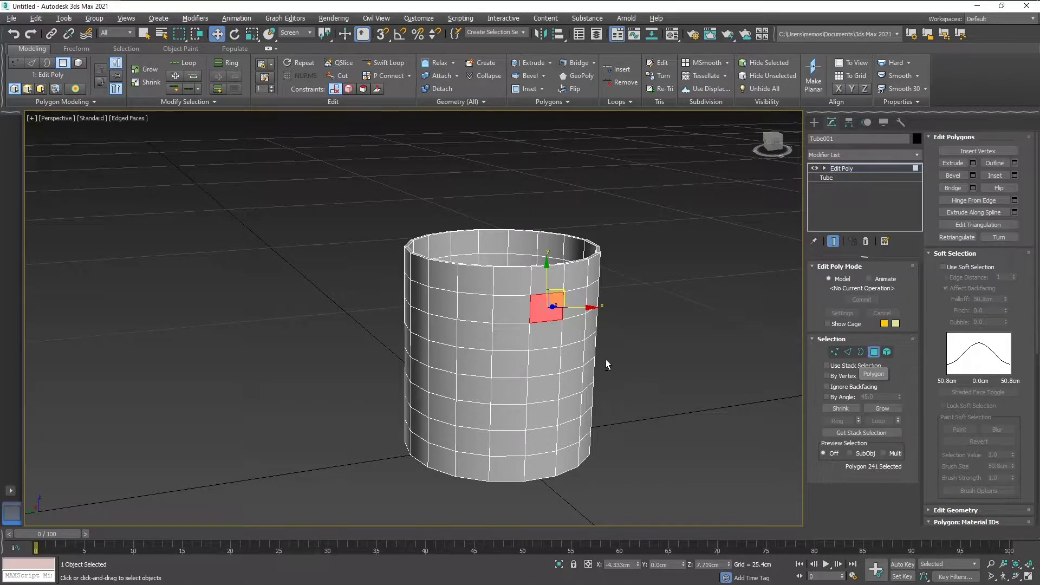
pyautogui.scroll(3, 605, 360)
pyautogui.scroll(-2, 605, 359)
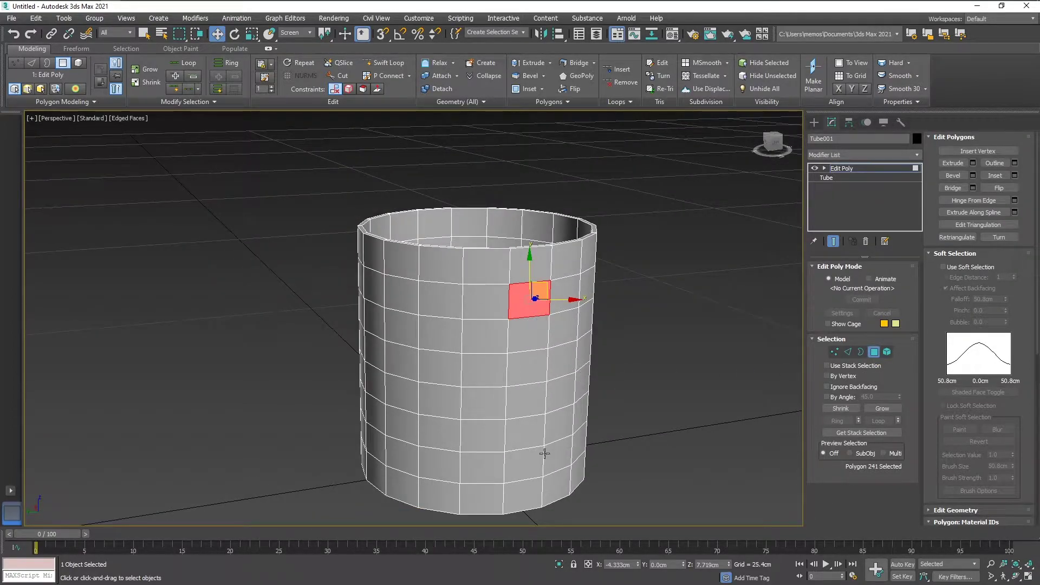
pyautogui.keyDown('alt'); pyautogui.moveTo(532, 444); pyautogui.dragTo(652, 445, button='middle'); pyautogui.keyUp('alt')
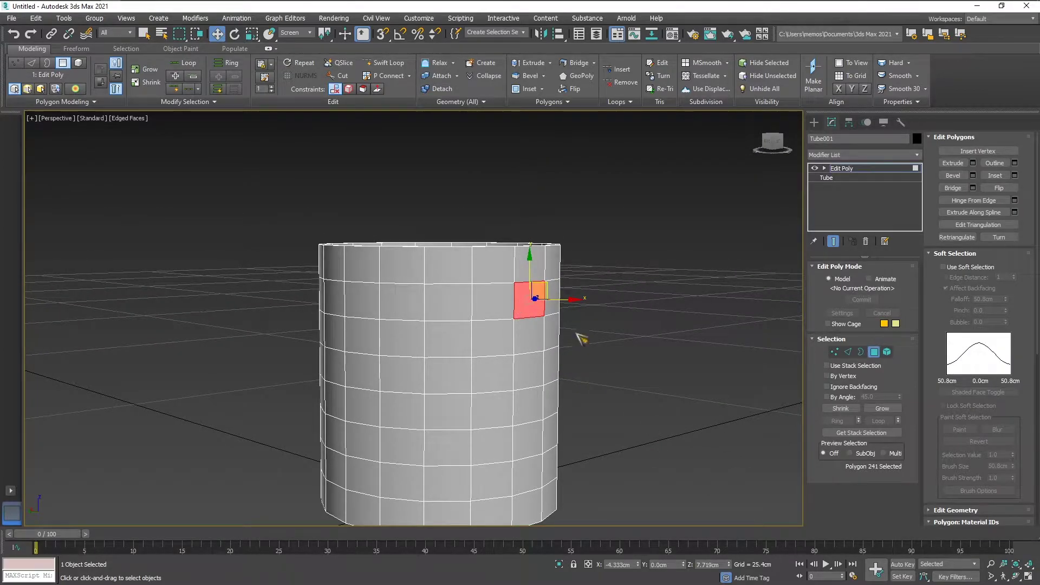
pyautogui.keyDown('alt'); pyautogui.moveTo(608, 357); pyautogui.dragTo(638, 407, button='middle'); pyautogui.keyUp('alt')
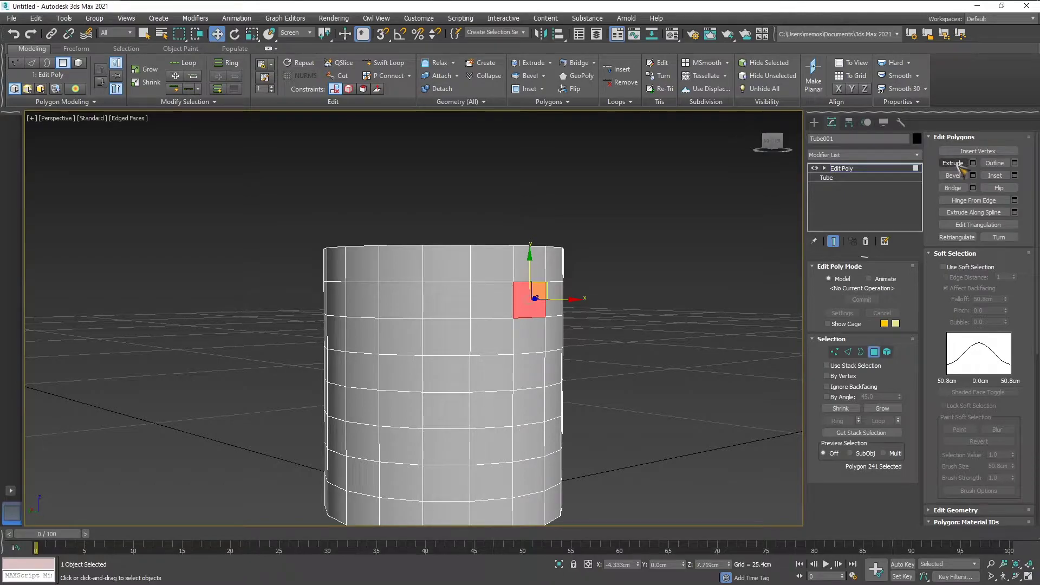
# - Extrude the selected wall polygon outward by 3.695 cm as the handle's upper arm, and clear the selection
pyautogui.click(972, 163)
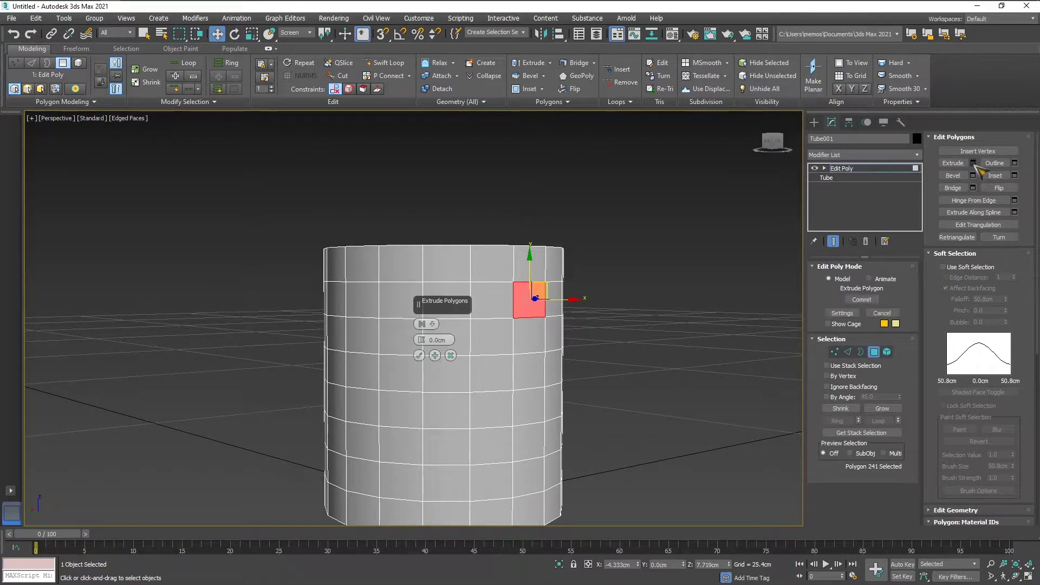
pyautogui.keyDown('alt'); pyautogui.moveTo(475, 345); pyautogui.dragTo(539, 356, button='middle'); pyautogui.keyUp('alt')
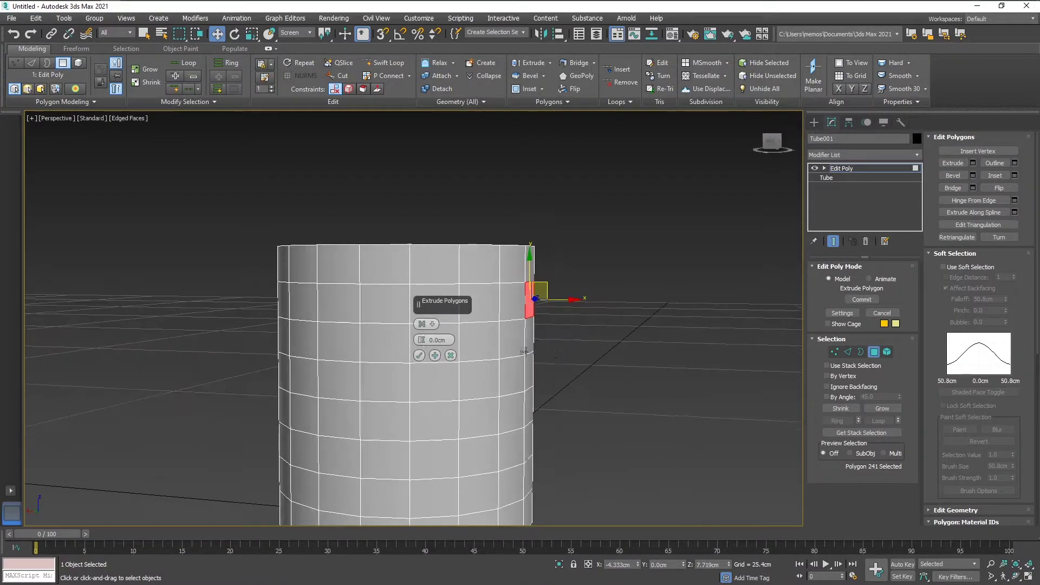
pyautogui.moveTo(424, 341)
pyautogui.mouseDown()
pyautogui.moveTo(431, 333)
pyautogui.moveTo(423, 346)
pyautogui.mouseUp()
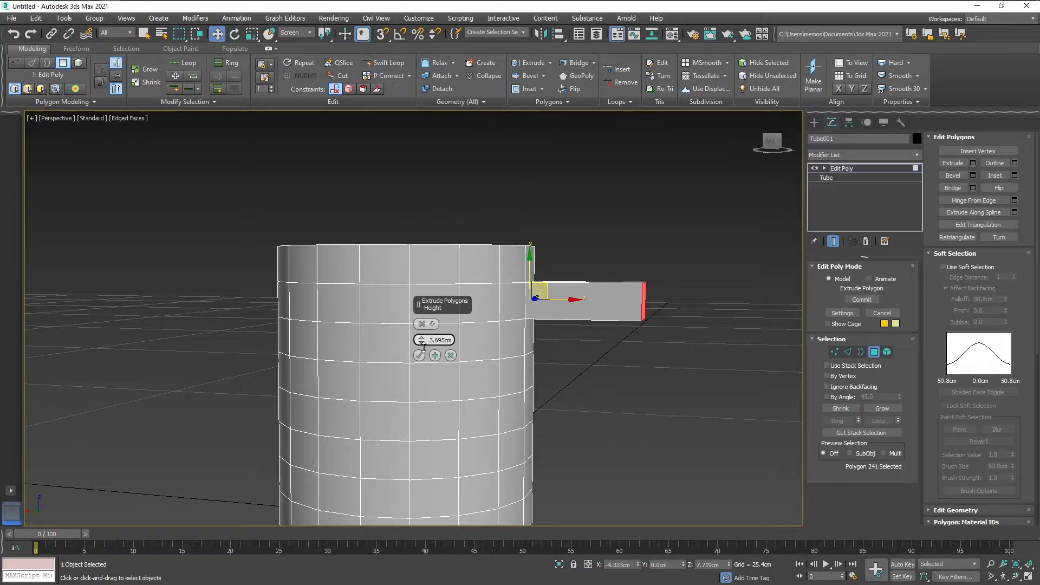
pyautogui.moveTo(431, 379)
pyautogui.keyDown('alt'); pyautogui.mouseDown(button='middle')
pyautogui.moveTo(457, 364)
pyautogui.moveTo(442, 376)
pyautogui.mouseUp(button='middle'); pyautogui.keyUp('alt')
pyautogui.click(419, 357)
pyautogui.keyDown('alt'); pyautogui.moveTo(608, 337); pyautogui.dragTo(485, 353, button='middle'); pyautogui.keyUp('alt')
pyautogui.click(560, 331)
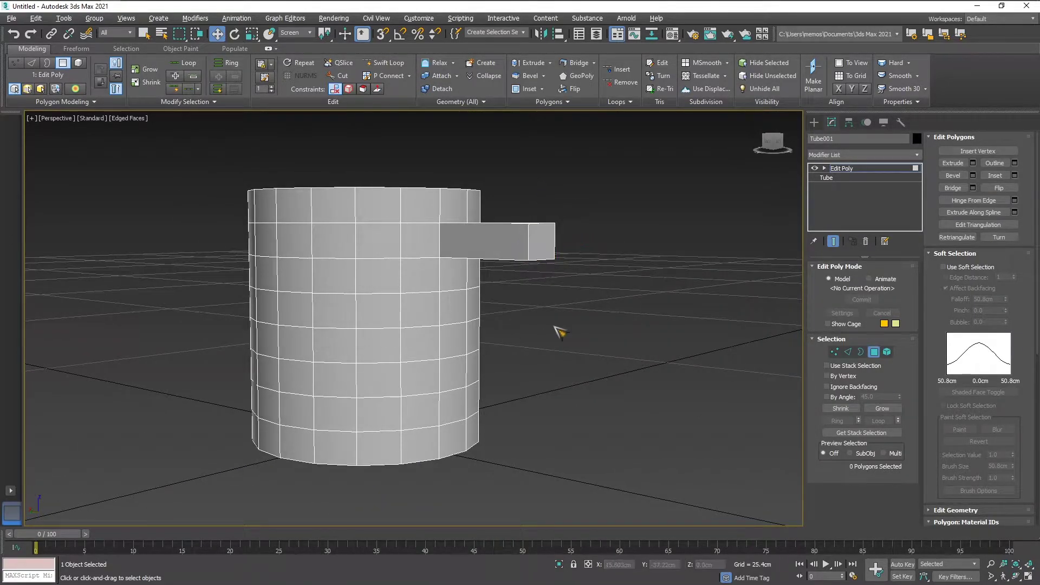
pyautogui.keyDown('alt'); pyautogui.moveTo(559, 331); pyautogui.dragTo(563, 294, button='middle'); pyautogui.keyUp('alt')
pyautogui.keyDown('alt'); pyautogui.moveTo(547, 234); pyautogui.dragTo(514, 352, button='middle'); pyautogui.keyUp('alt')
pyautogui.click(454, 408)
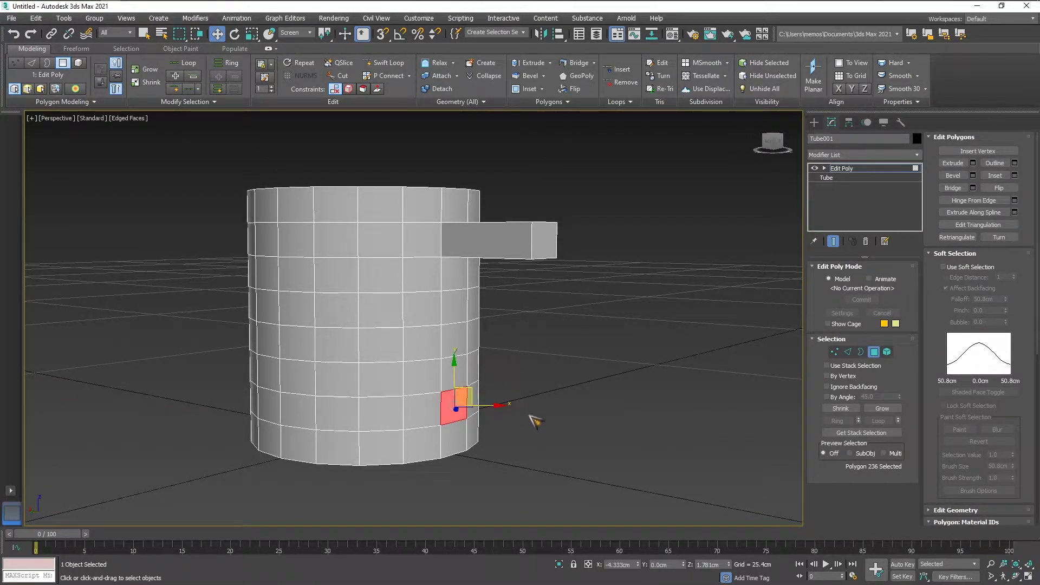
pyautogui.click(574, 373)
# - Add an edge loop around the handle's upper arm near its outer end with Swift Loop
pyautogui.keyDown('alt'); pyautogui.moveTo(564, 372); pyautogui.dragTo(561, 262, button='middle'); pyautogui.keyUp('alt')
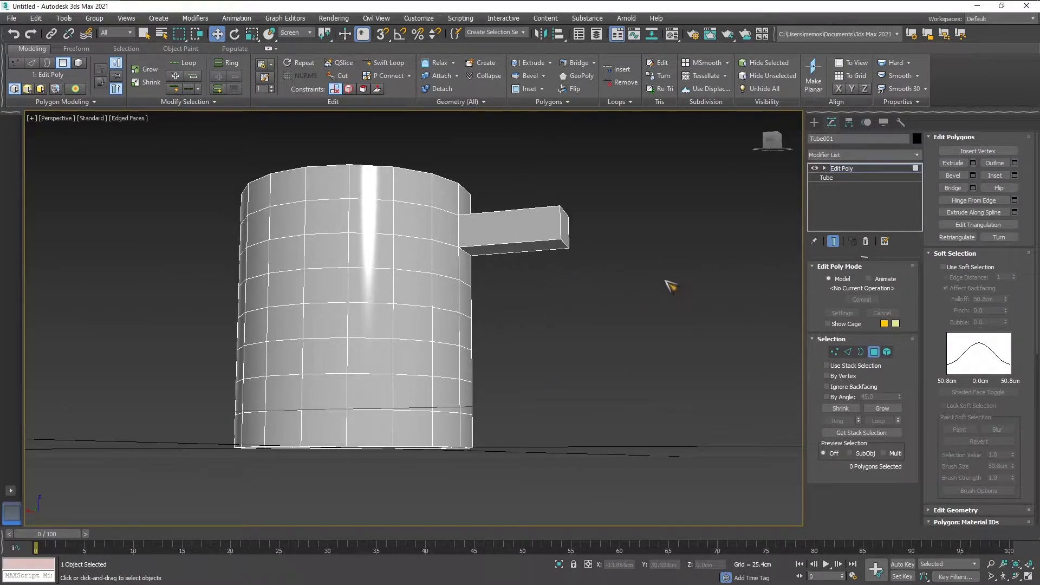
pyautogui.scroll(2, 670, 284)
pyautogui.click(393, 67)
pyautogui.keyDown('alt'); pyautogui.moveTo(505, 232); pyautogui.dragTo(525, 255, button='middle'); pyautogui.keyUp('alt')
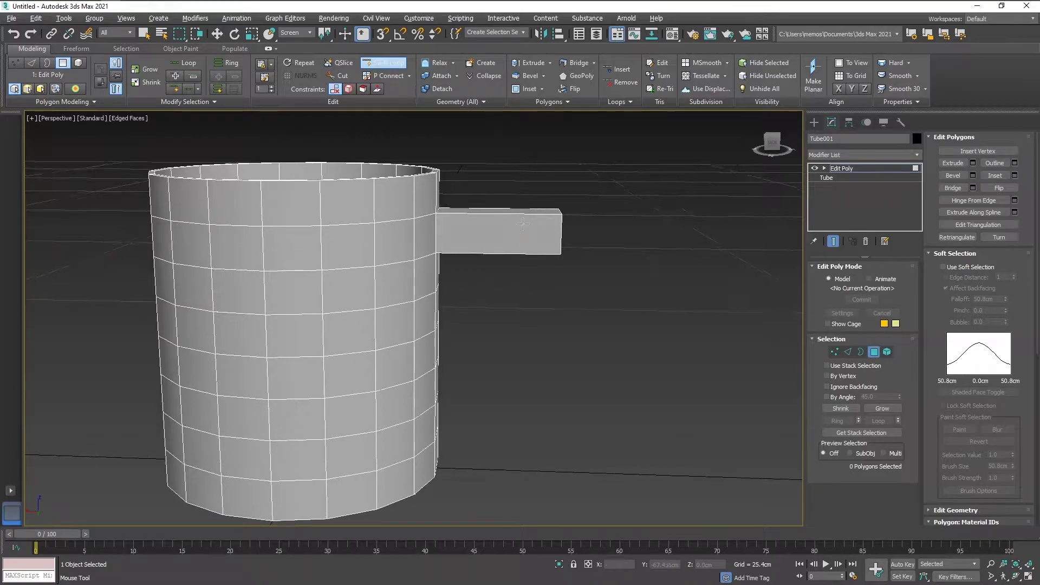
pyautogui.keyDown('alt'); pyautogui.moveTo(524, 223); pyautogui.dragTo(522, 209, button='middle'); pyautogui.keyUp('alt')
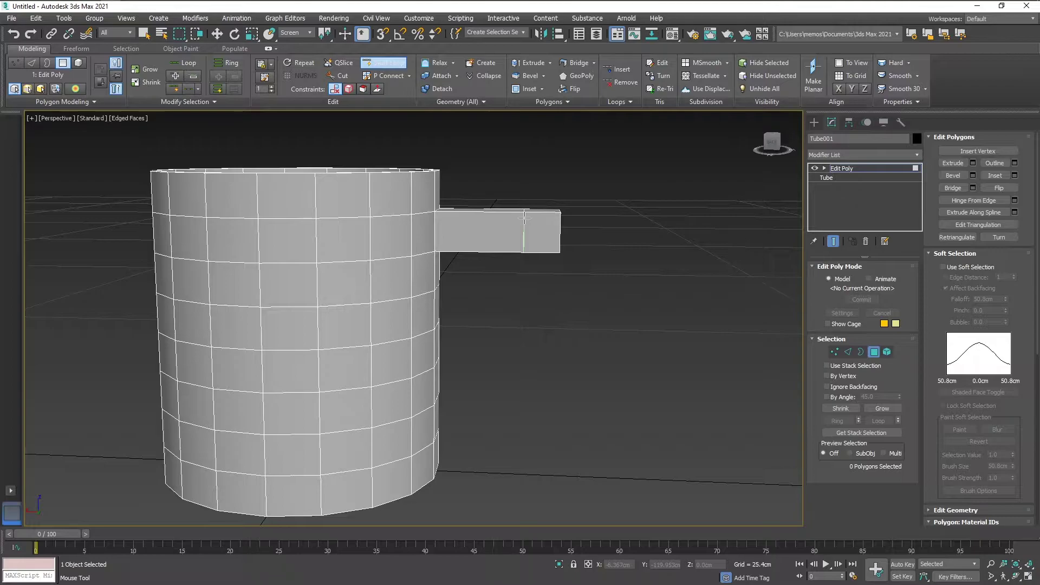
pyautogui.click(524, 216)
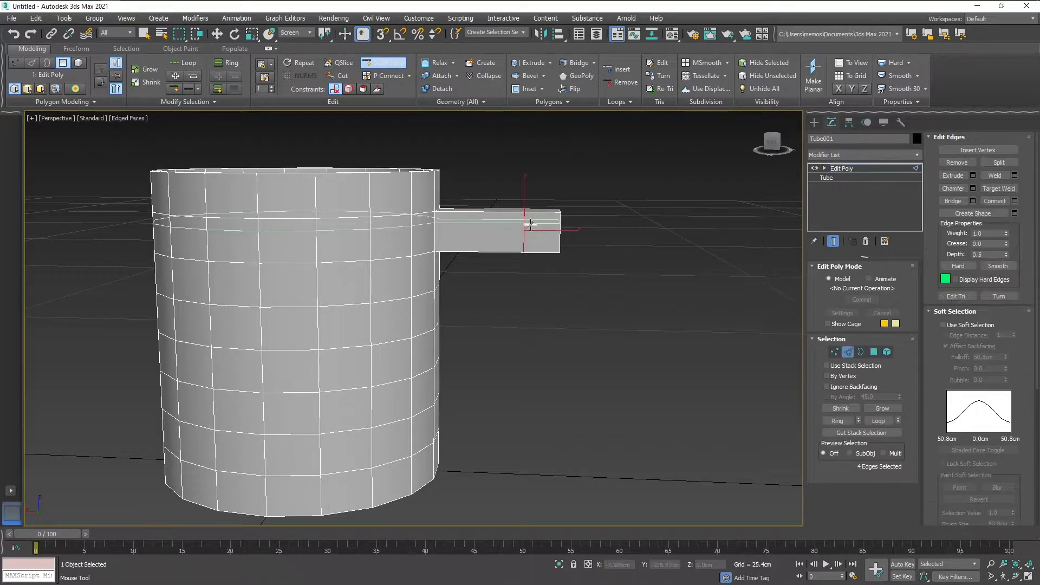
pyautogui.keyDown('alt'); pyautogui.moveTo(587, 281); pyautogui.dragTo(587, 314, button='middle'); pyautogui.keyUp('alt')
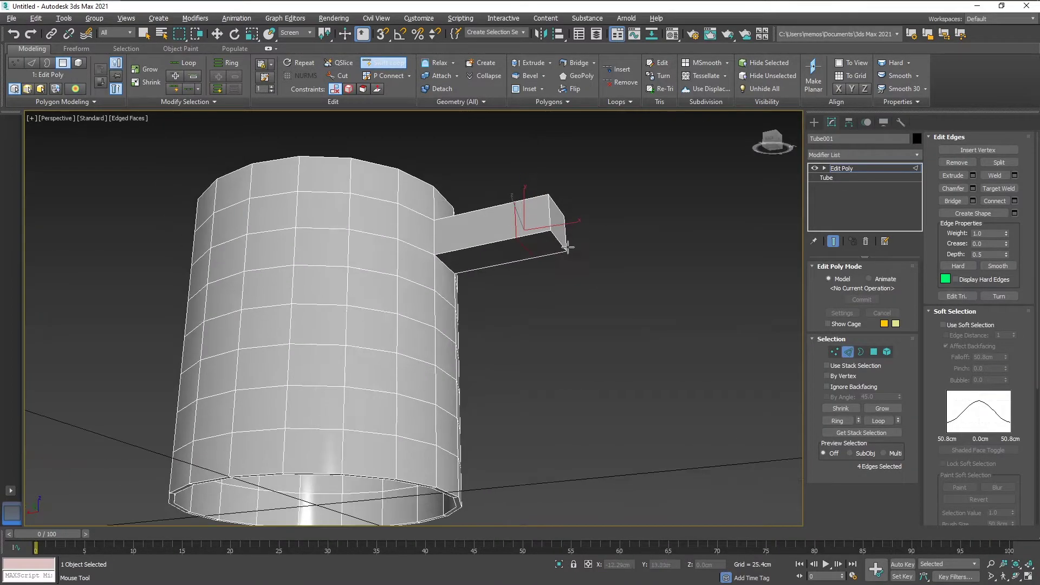
pyautogui.click(392, 65)
# - Extrude the underside polygon of the arm's outer end segment downward by 5.895 cm as the handle's vertical part
pyautogui.click(875, 352)
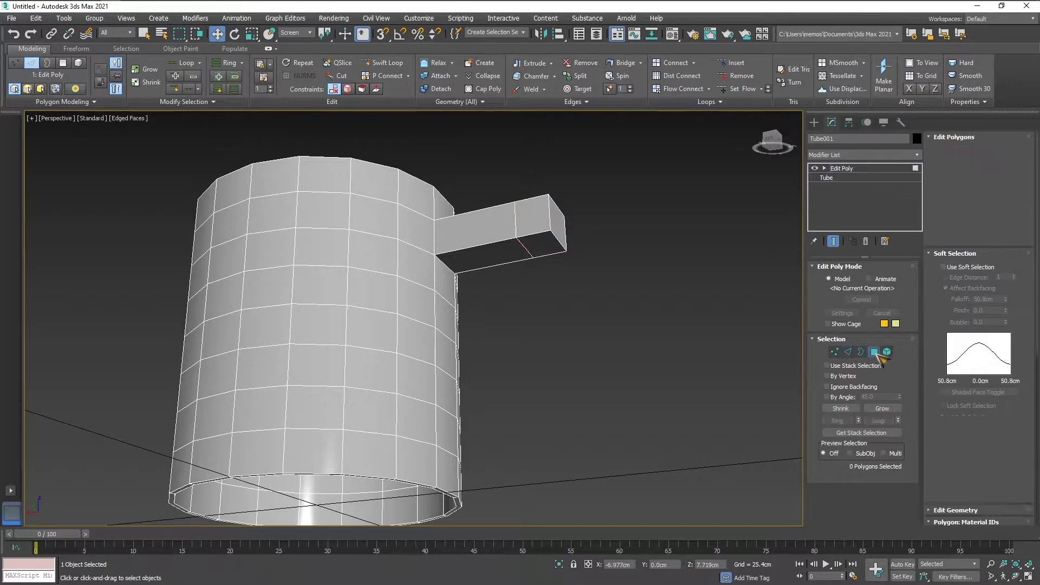
pyautogui.click(532, 246)
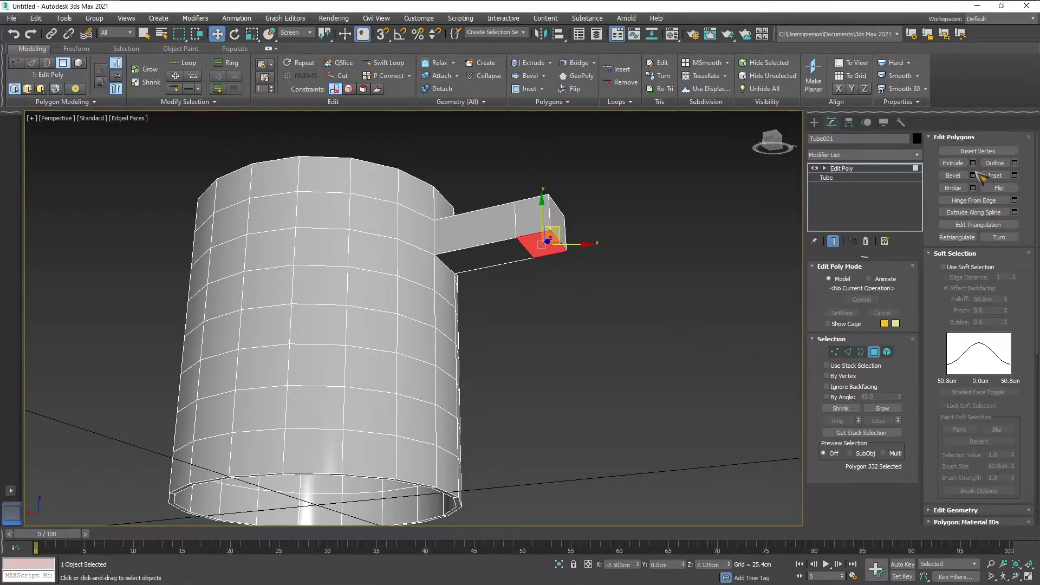
pyautogui.click(953, 162)
pyautogui.moveTo(544, 242); pyautogui.dragTo(507, 361)
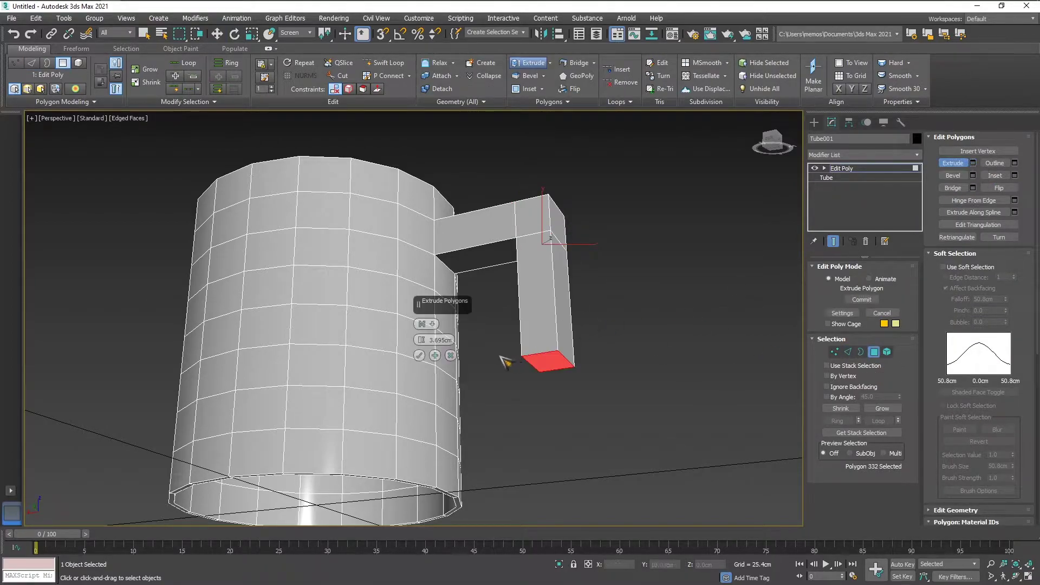
pyautogui.moveTo(521, 381)
pyautogui.keyDown('alt'); pyautogui.mouseDown(button='middle')
pyautogui.moveTo(502, 410)
pyautogui.moveTo(525, 394)
pyautogui.mouseUp(button='middle'); pyautogui.keyUp('alt')
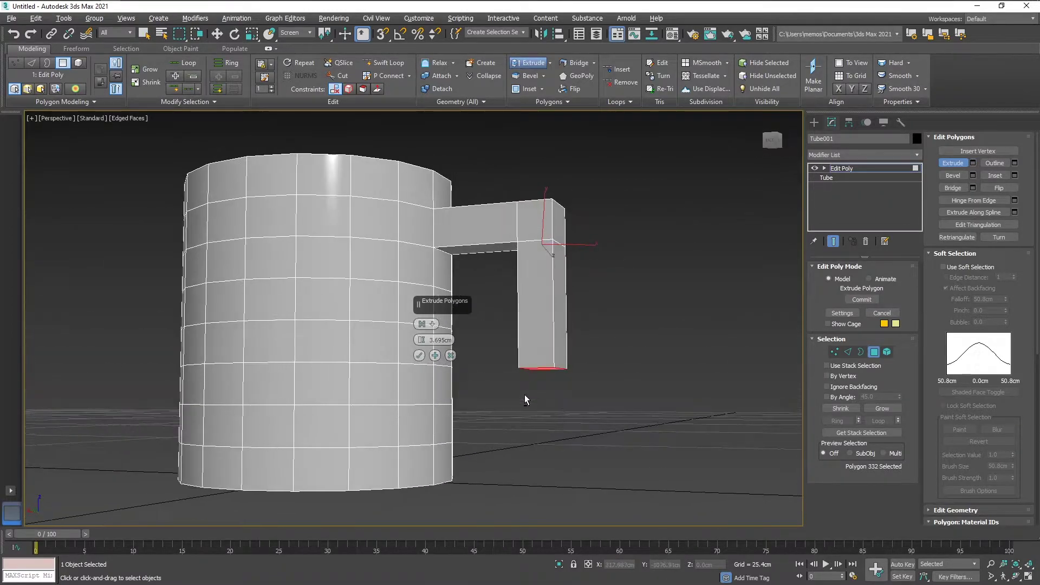
pyautogui.moveTo(422, 339); pyautogui.dragTo(420, 298)
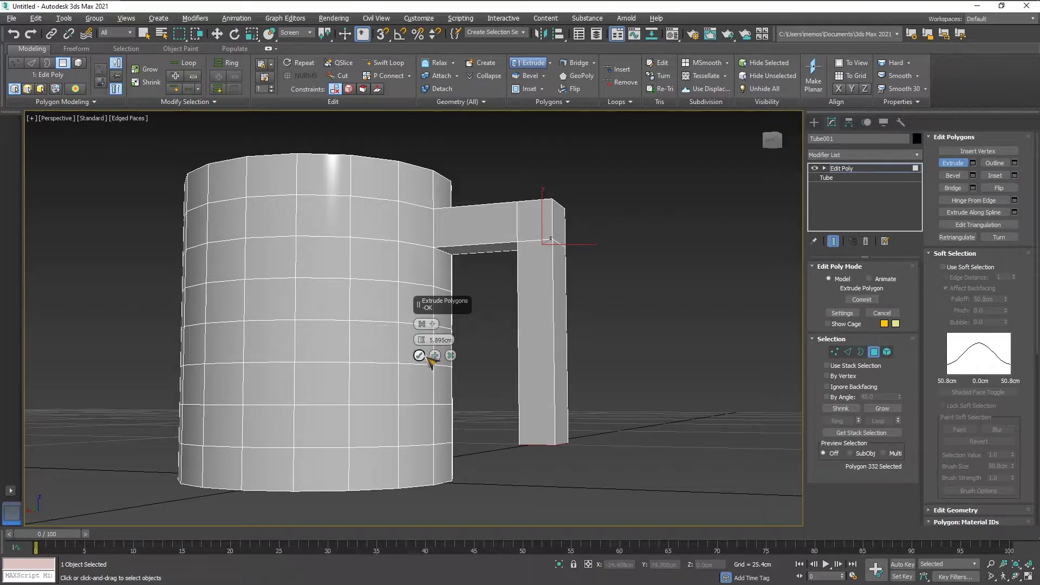
pyautogui.click(419, 356)
# - Add an edge loop around the handle's vertical part near its lower end with Swift Loop
pyautogui.keyDown('alt'); pyautogui.moveTo(417, 357); pyautogui.dragTo(535, 429, button='middle'); pyautogui.keyUp('alt')
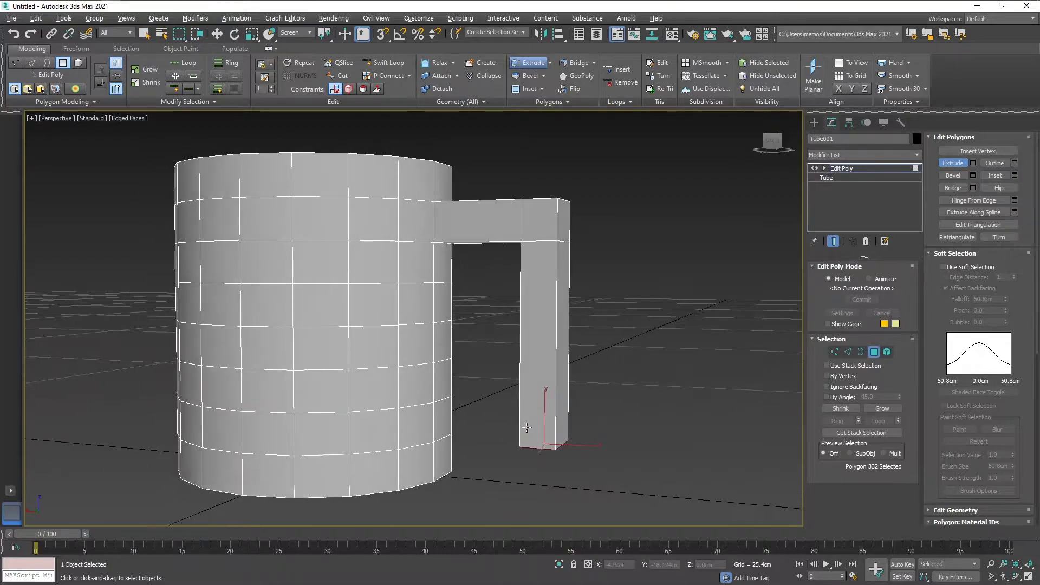
pyautogui.click(386, 64)
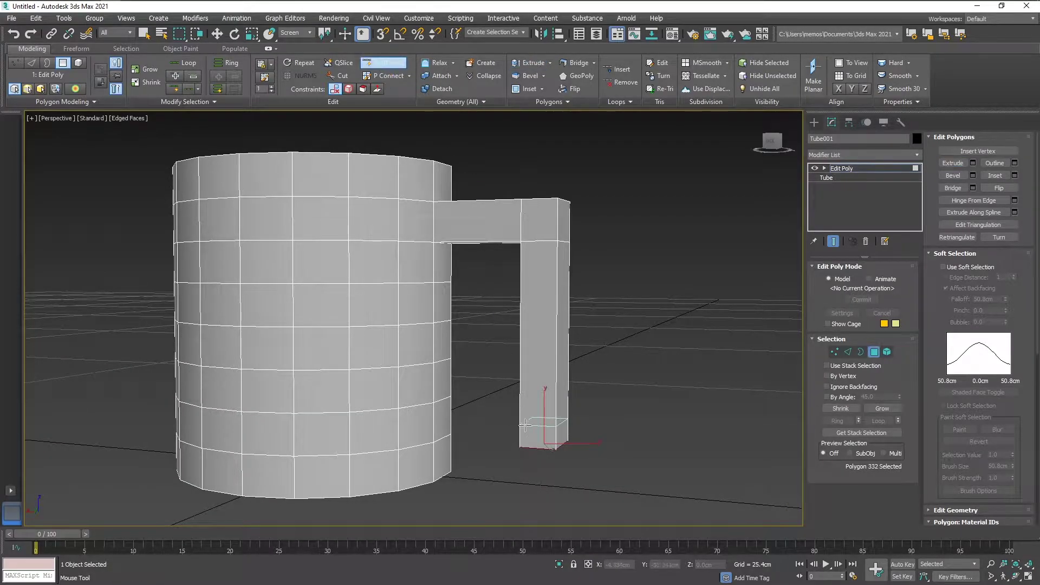
pyautogui.click(522, 415)
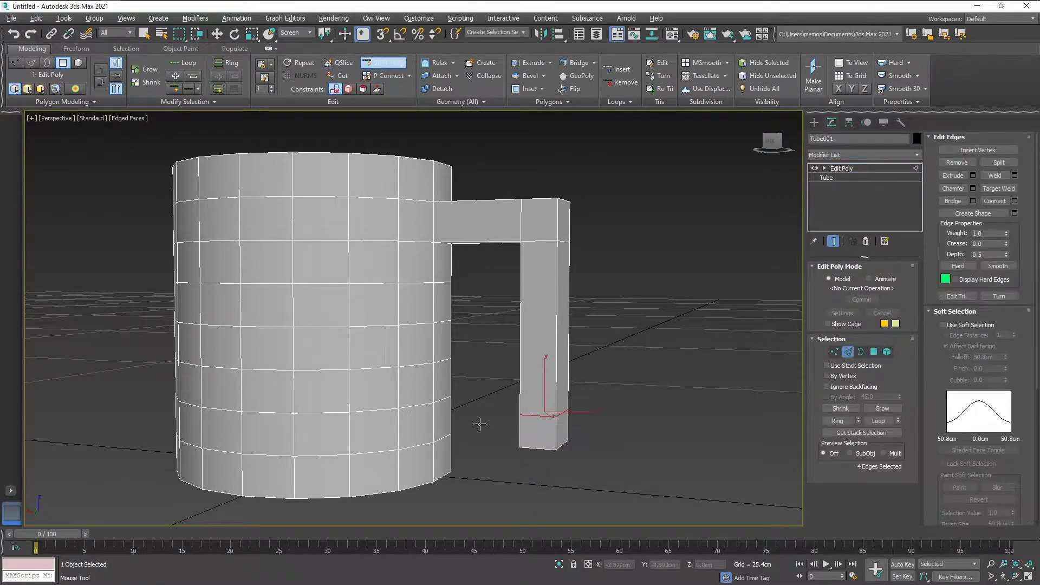
pyautogui.keyDown('alt'); pyautogui.moveTo(478, 425); pyautogui.dragTo(515, 413, button='middle'); pyautogui.keyUp('alt')
pyautogui.click(395, 66)
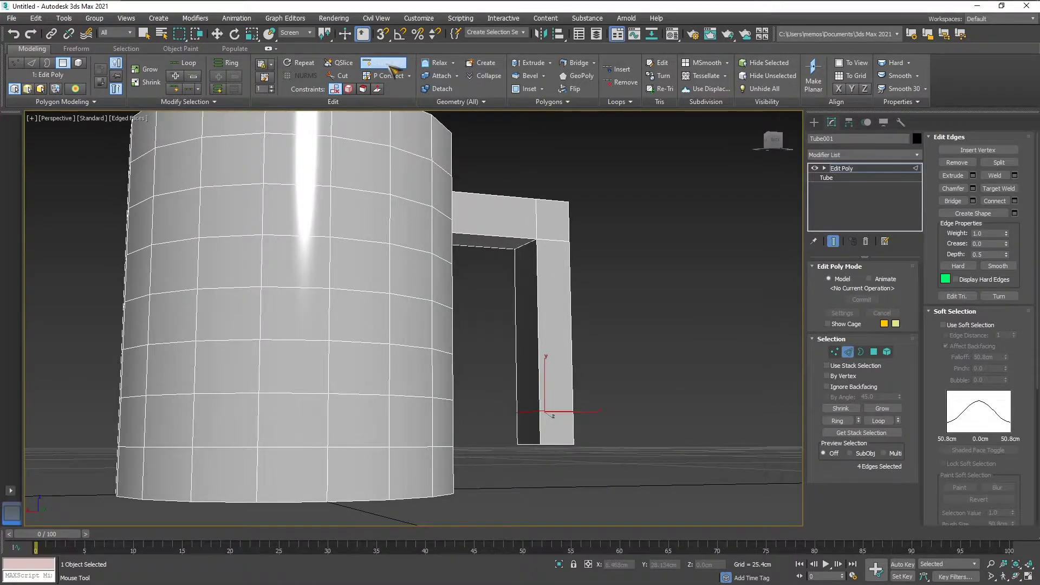
# - Extrude the inward-facing polygon at the lower end of the handle's vertical part toward the cup wall
pyautogui.click(874, 352)
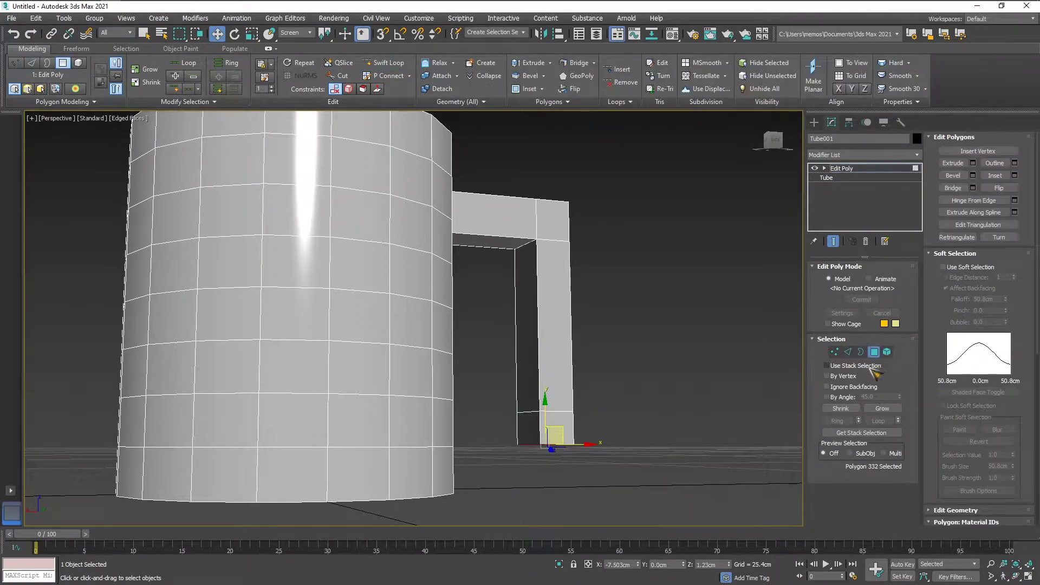
pyautogui.click(531, 426)
pyautogui.moveTo(609, 423)
pyautogui.keyDown('alt'); pyautogui.mouseDown(button='middle')
pyautogui.moveTo(583, 427)
pyautogui.moveTo(606, 426)
pyautogui.mouseUp(button='middle'); pyautogui.keyUp('alt')
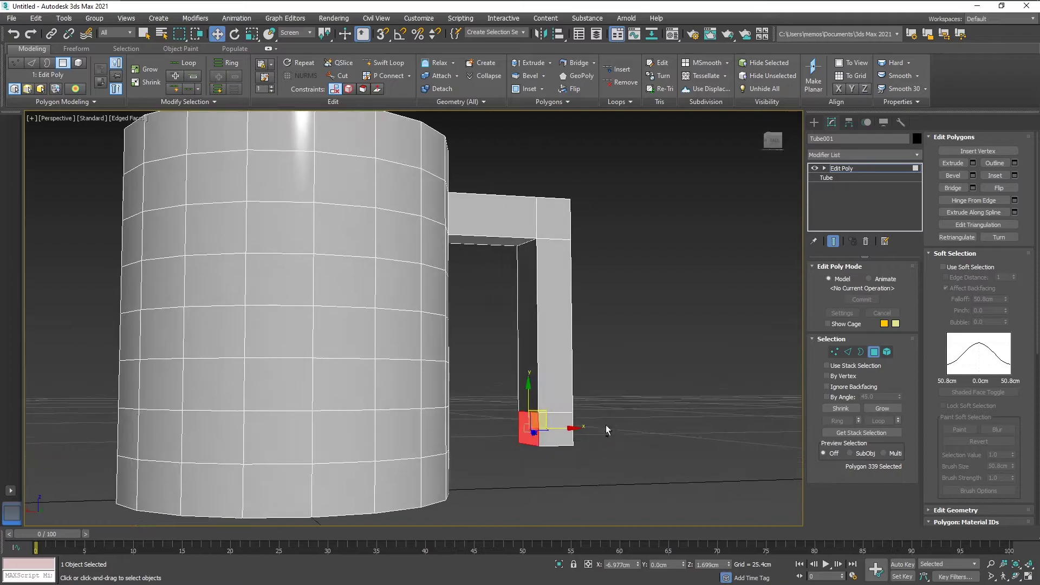
pyautogui.click(973, 163)
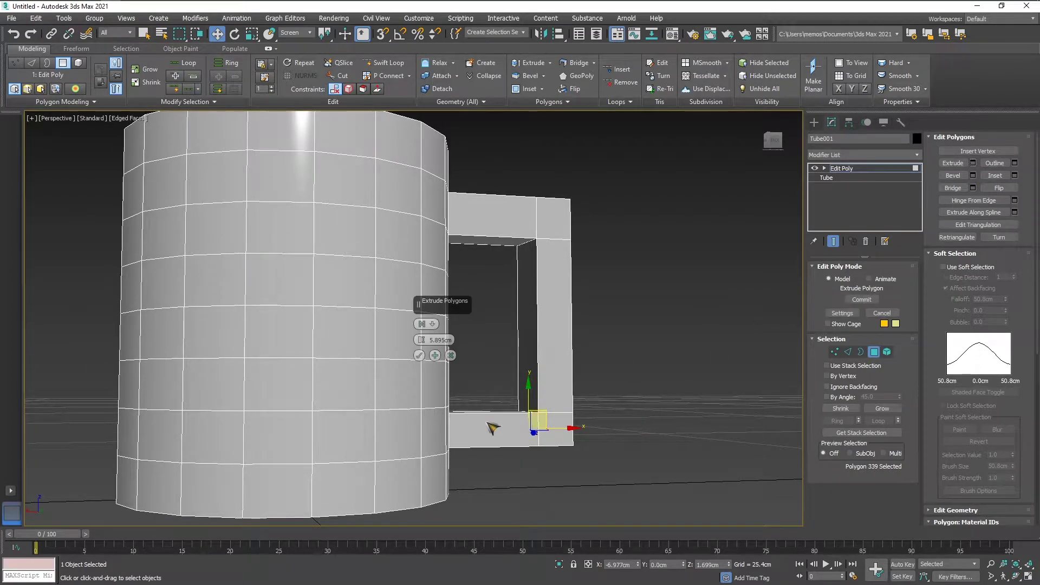
pyautogui.keyDown('alt'); pyautogui.moveTo(492, 427); pyautogui.dragTo(556, 432, button='middle'); pyautogui.keyUp('alt')
pyautogui.scroll(3, 556, 432)
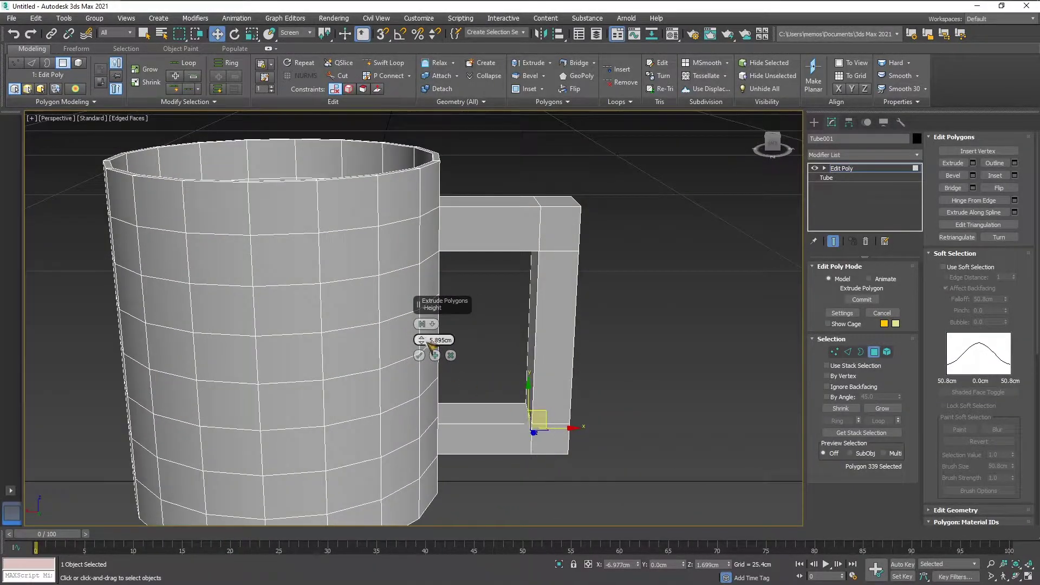
# - Reduce the lower arm's extrusion height to about 2.2 cm so it stops just short of the cup wall, and commit it
pyautogui.moveTo(421, 345); pyautogui.dragTo(422, 344)
pyautogui.moveTo(421, 405); pyautogui.dragTo(420, 408)
pyautogui.keyDown('alt'); pyautogui.moveTo(453, 418); pyautogui.dragTo(431, 408, button='middle'); pyautogui.keyUp('alt')
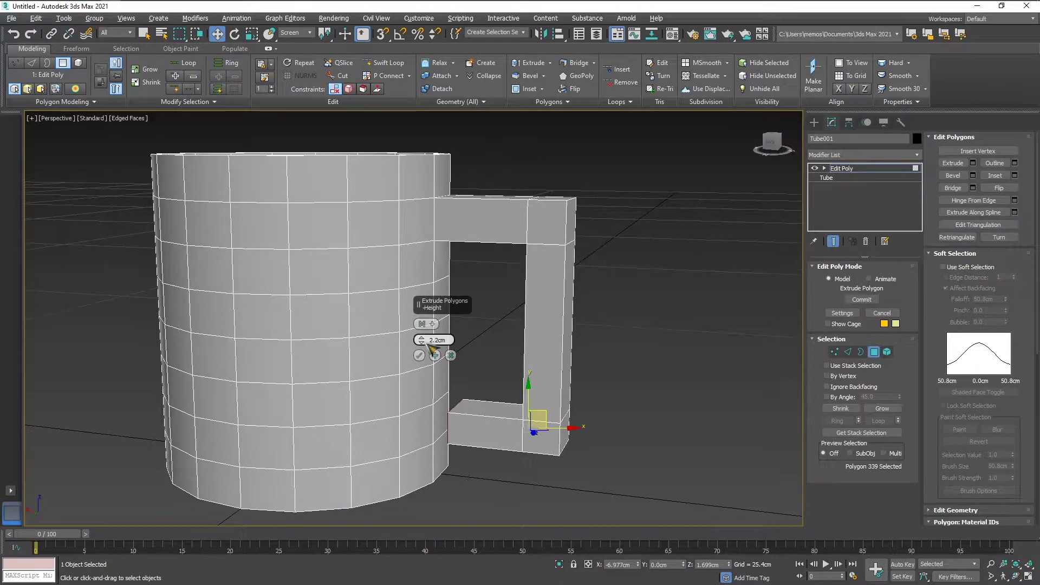
pyautogui.moveTo(422, 339); pyautogui.dragTo(420, 336)
pyautogui.moveTo(439, 417)
pyautogui.keyDown('alt'); pyautogui.mouseDown(button='middle')
pyautogui.moveTo(442, 395)
pyautogui.moveTo(427, 425)
pyautogui.mouseUp(button='middle'); pyautogui.keyUp('alt')
pyautogui.scroll(6, 442, 394)
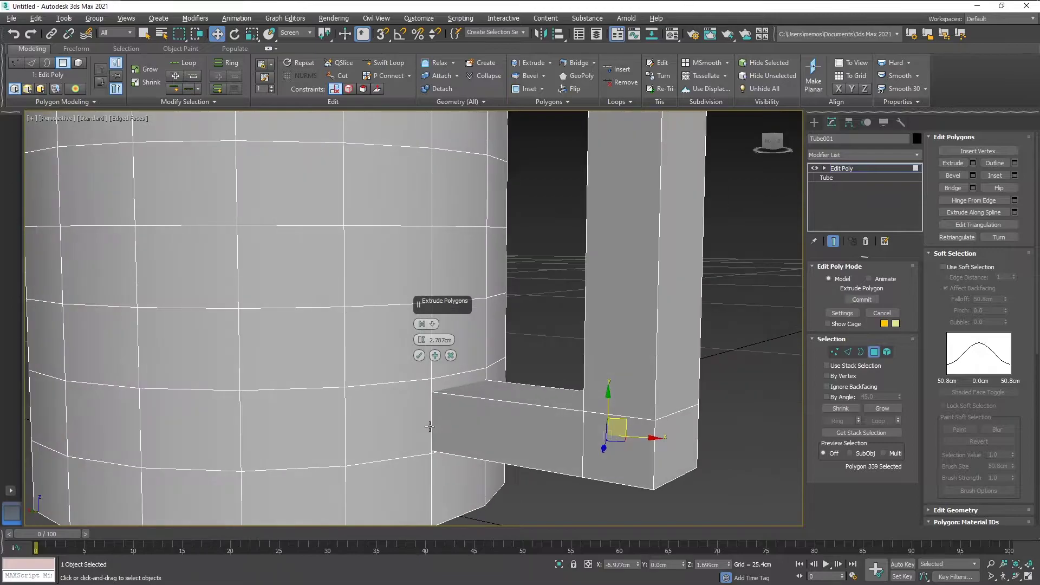
pyautogui.moveTo(423, 339)
pyautogui.mouseDown()
pyautogui.moveTo(426, 352)
pyautogui.moveTo(423, 344)
pyautogui.mouseUp()
pyautogui.click(419, 356)
pyautogui.keyDown('alt'); pyautogui.moveTo(427, 363); pyautogui.dragTo(452, 361, button='middle'); pyautogui.keyUp('alt')
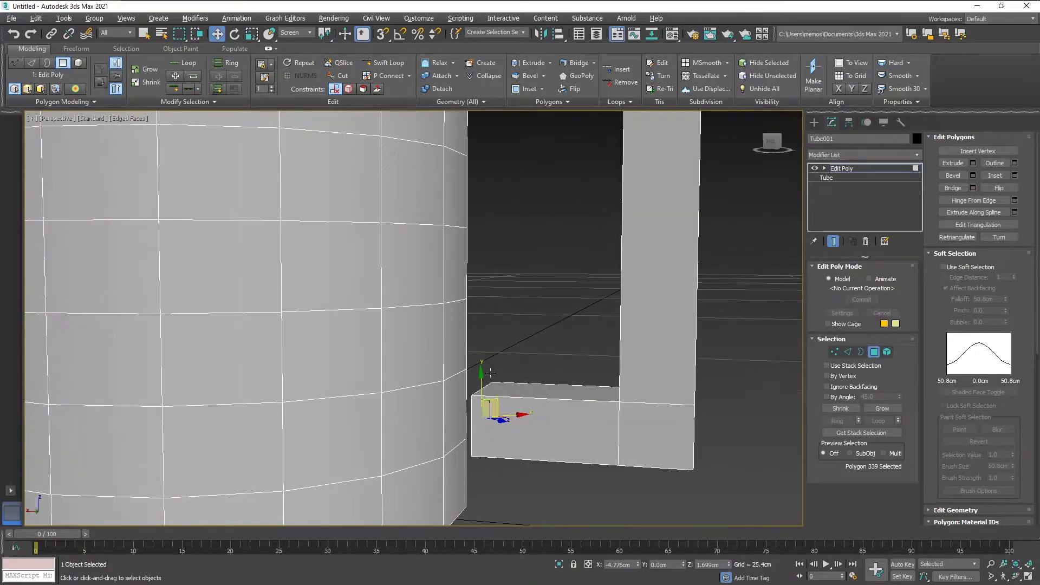
# - Move the lower arm's end polygon slightly back from the cup wall to leave a gap
pyautogui.click(460, 405)
pyautogui.keyDown('alt'); pyautogui.moveTo(525, 372); pyautogui.dragTo(356, 359, button='middle'); pyautogui.keyUp('alt')
pyautogui.click(431, 412)
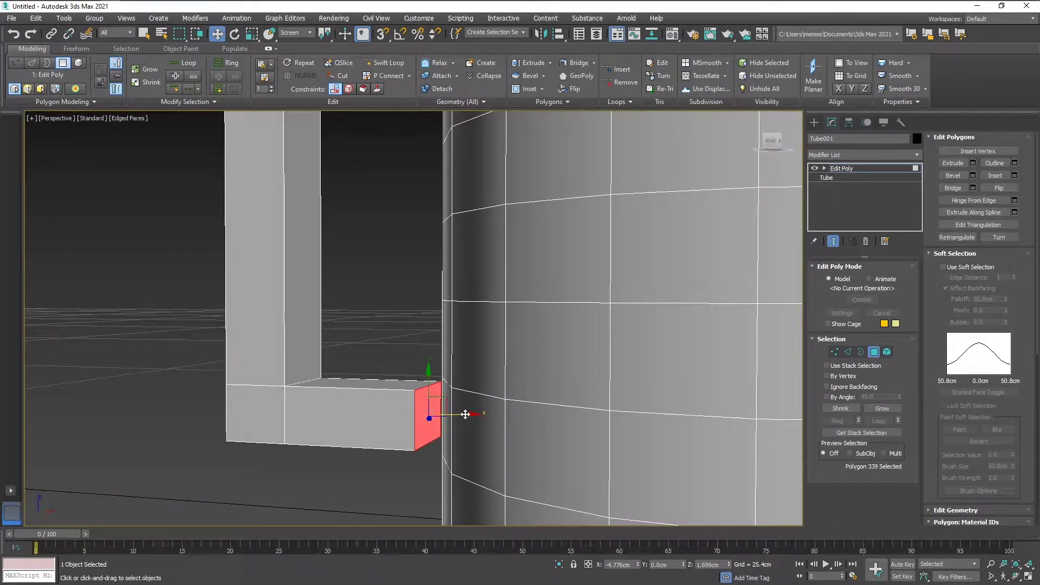
pyautogui.moveTo(465, 413); pyautogui.dragTo(383, 416)
pyautogui.keyDown('alt'); pyautogui.moveTo(383, 416); pyautogui.dragTo(567, 426, button='middle'); pyautogui.keyUp('alt')
# - Delete the lower arm's end polygon and the cup wall polygon facing it
pyautogui.keyDown('alt'); pyautogui.moveTo(460, 385); pyautogui.dragTo(286, 381, button='middle'); pyautogui.keyUp('alt')
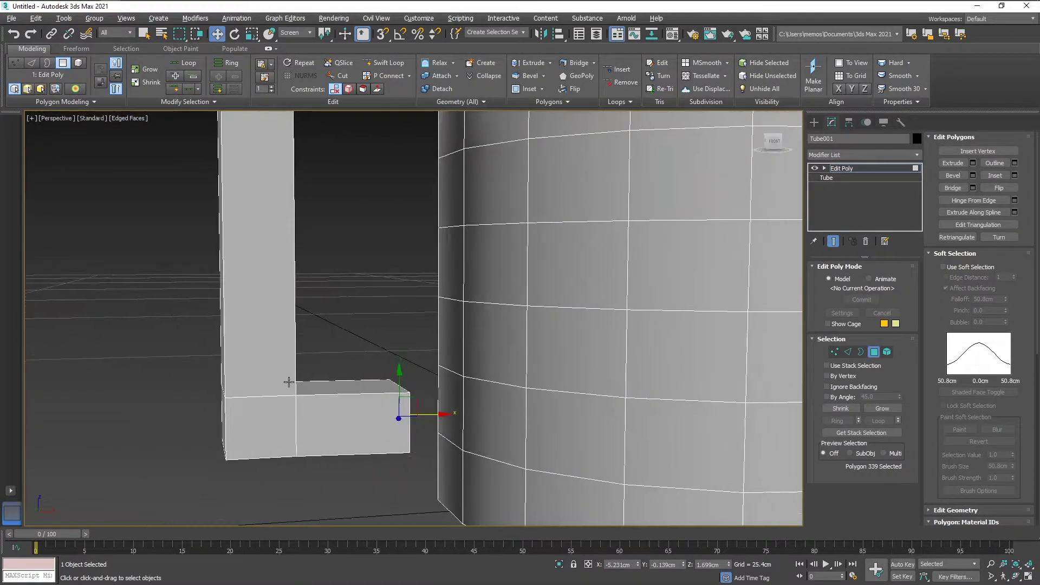
pyautogui.press('Delete')
pyautogui.moveTo(354, 422)
pyautogui.keyDown('alt'); pyautogui.mouseDown(button='middle')
pyautogui.moveTo(506, 413)
pyautogui.moveTo(345, 407)
pyautogui.moveTo(362, 411)
pyautogui.mouseUp(button='middle'); pyautogui.keyUp('alt')
pyautogui.click(397, 412)
pyautogui.press('Delete')
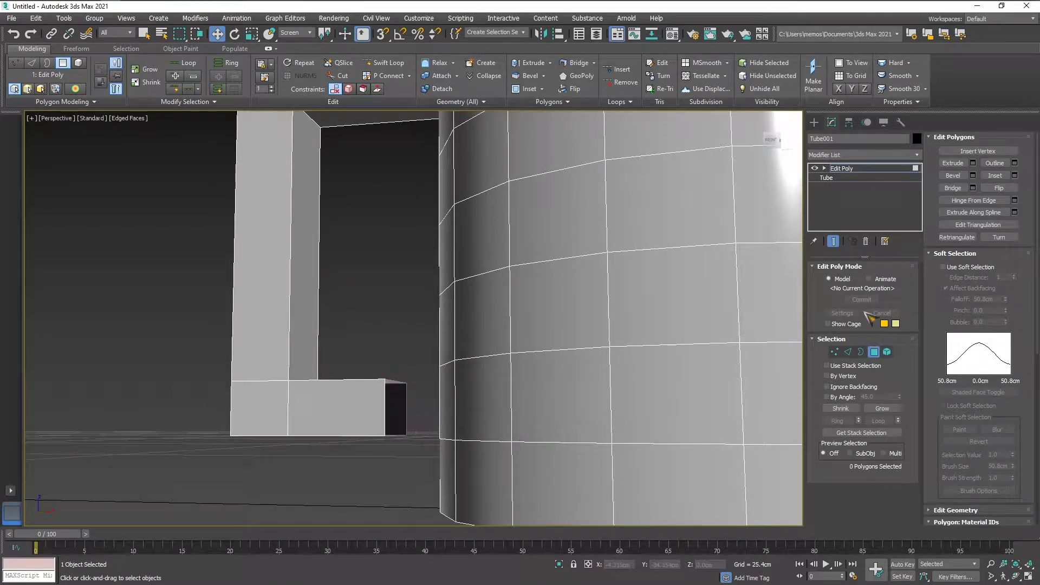
# - Target-weld the upper and lower end vertices on one side of the lower arm to the matching corners of the wall opening
pyautogui.click(836, 353)
pyautogui.keyDown('alt'); pyautogui.moveTo(447, 416); pyautogui.dragTo(619, 414, button='middle'); pyautogui.keyUp('alt')
pyautogui.moveTo(193, 394); pyautogui.dragTo(95, 402, button='middle')
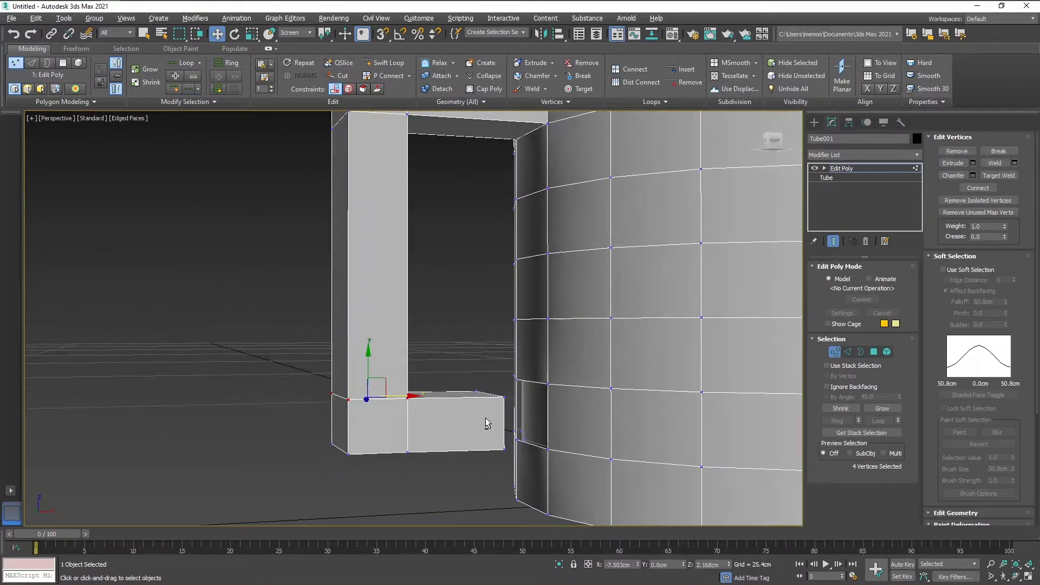
pyautogui.scroll(8, 424, 418)
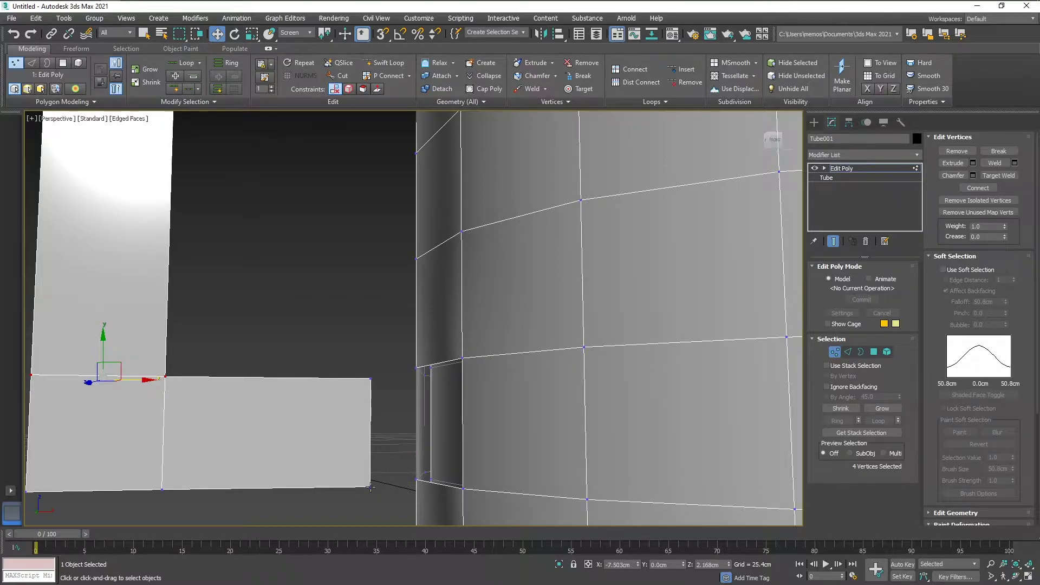
pyautogui.click(1000, 176)
pyautogui.keyDown('alt'); pyautogui.moveTo(395, 428); pyautogui.dragTo(385, 387, button='middle'); pyautogui.keyUp('alt')
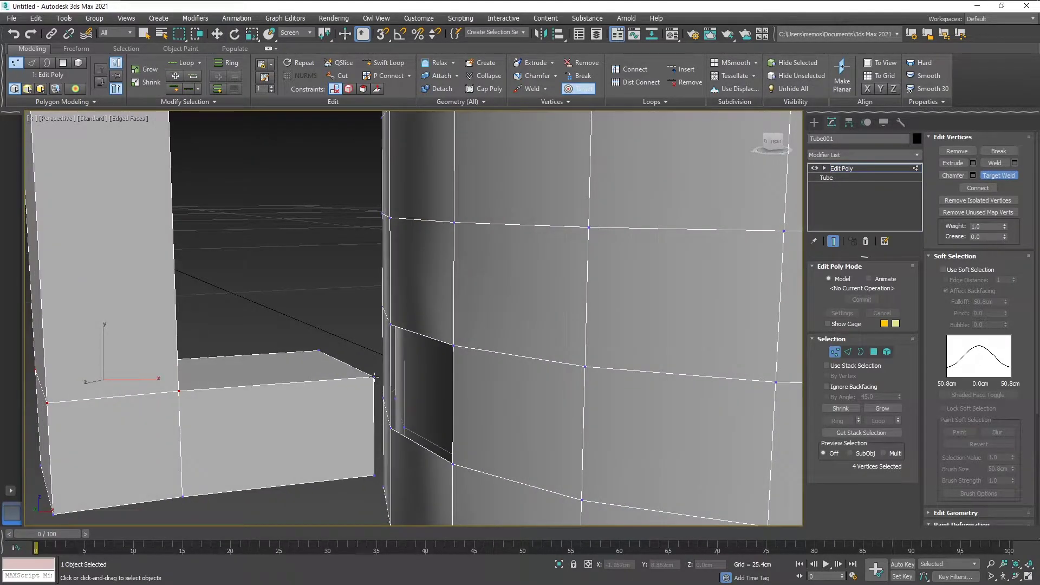
pyautogui.click(454, 346)
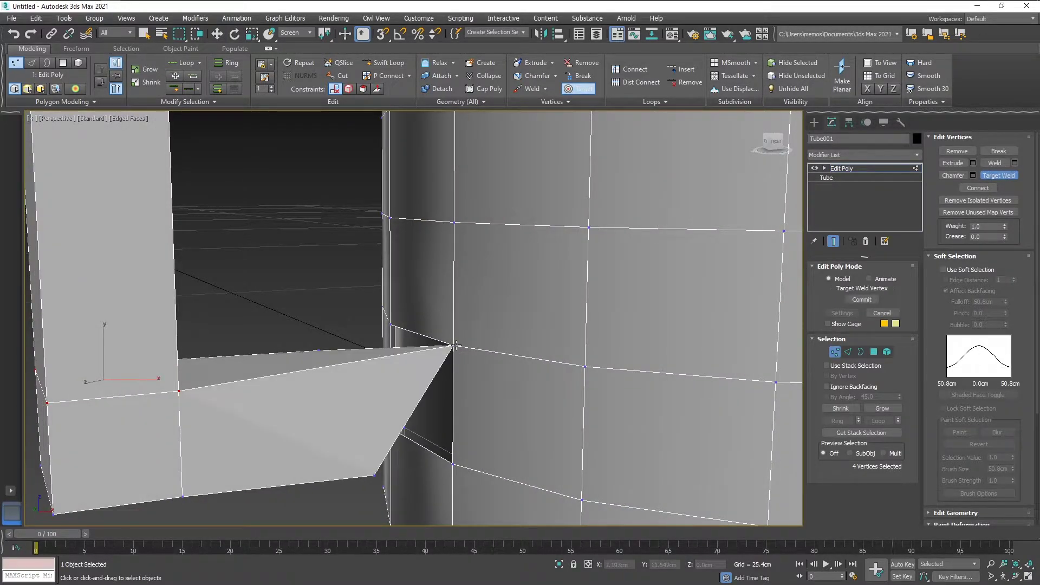
pyautogui.click(452, 468)
# - Target-weld the two end vertices on the lower arm's opposite side to the remaining corners of the wall opening
pyautogui.keyDown('alt'); pyautogui.moveTo(451, 468); pyautogui.dragTo(373, 387, button='middle'); pyautogui.keyUp('alt')
pyautogui.keyDown('alt'); pyautogui.moveTo(631, 399); pyautogui.dragTo(596, 386, button='middle'); pyautogui.keyUp('alt')
pyautogui.scroll(-3, 613, 401)
pyautogui.scroll(1, 544, 403)
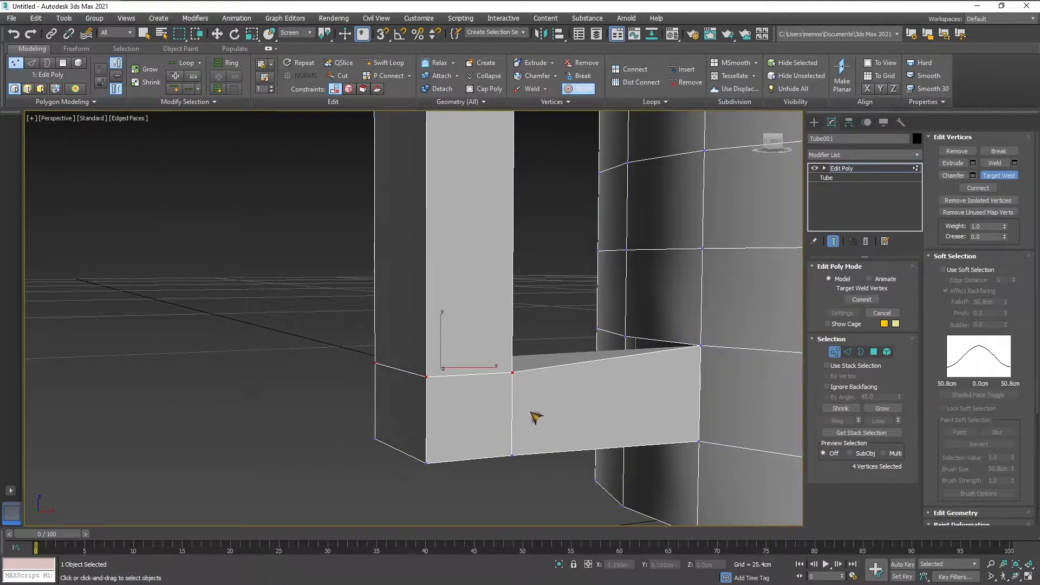
pyautogui.moveTo(480, 416)
pyautogui.keyDown('alt'); pyautogui.mouseDown(button='middle')
pyautogui.moveTo(379, 399)
pyautogui.moveTo(421, 423)
pyautogui.moveTo(379, 413)
pyautogui.moveTo(364, 422)
pyautogui.moveTo(425, 427)
pyautogui.moveTo(492, 413)
pyautogui.mouseUp(button='middle'); pyautogui.keyUp('alt')
pyautogui.moveTo(256, 404); pyautogui.dragTo(421, 334, button='middle')
pyautogui.scroll(2, 320, 403)
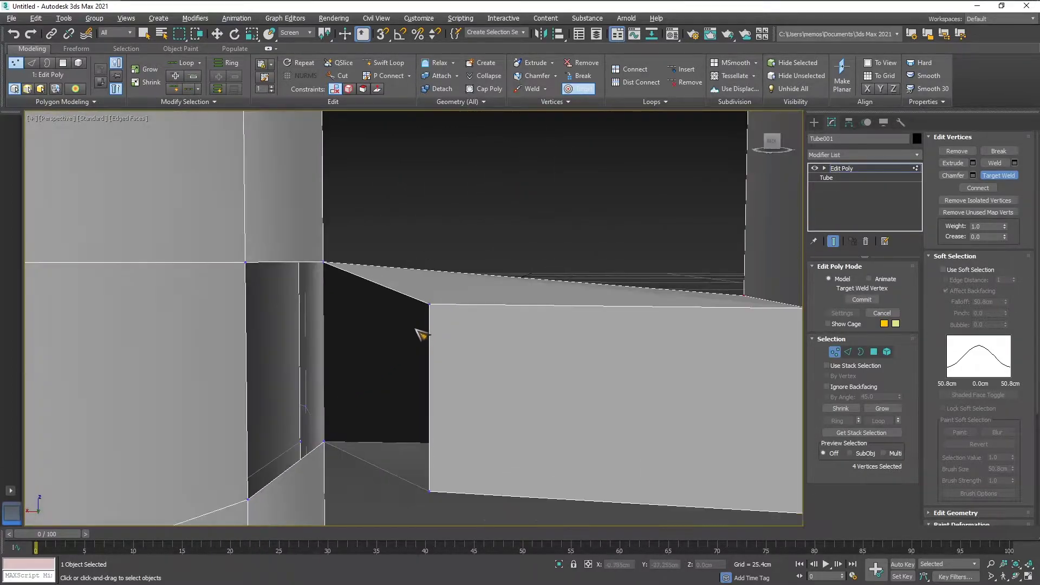
pyautogui.click(242, 263)
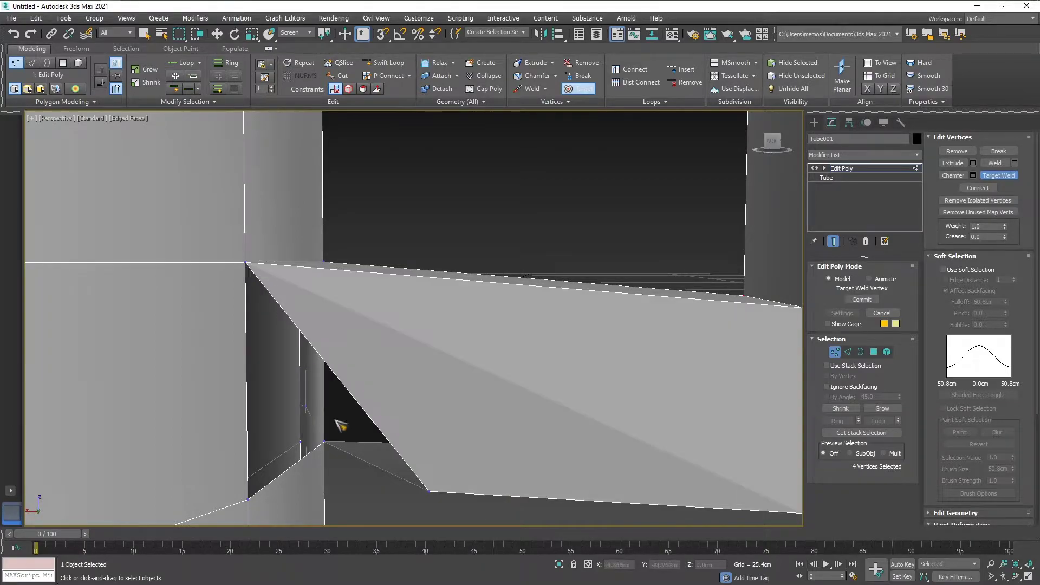
pyautogui.click(248, 499)
# - Examine the lower arm's joint with the cup and the vertices around the handle's lower outer corner
pyautogui.keyDown('alt'); pyautogui.moveTo(422, 492); pyautogui.dragTo(417, 494, button='middle'); pyautogui.keyUp('alt')
pyautogui.keyDown('alt'); pyautogui.moveTo(465, 464); pyautogui.dragTo(524, 408, button='middle'); pyautogui.keyUp('alt')
pyautogui.moveTo(504, 206); pyautogui.dragTo(494, 308, button='middle')
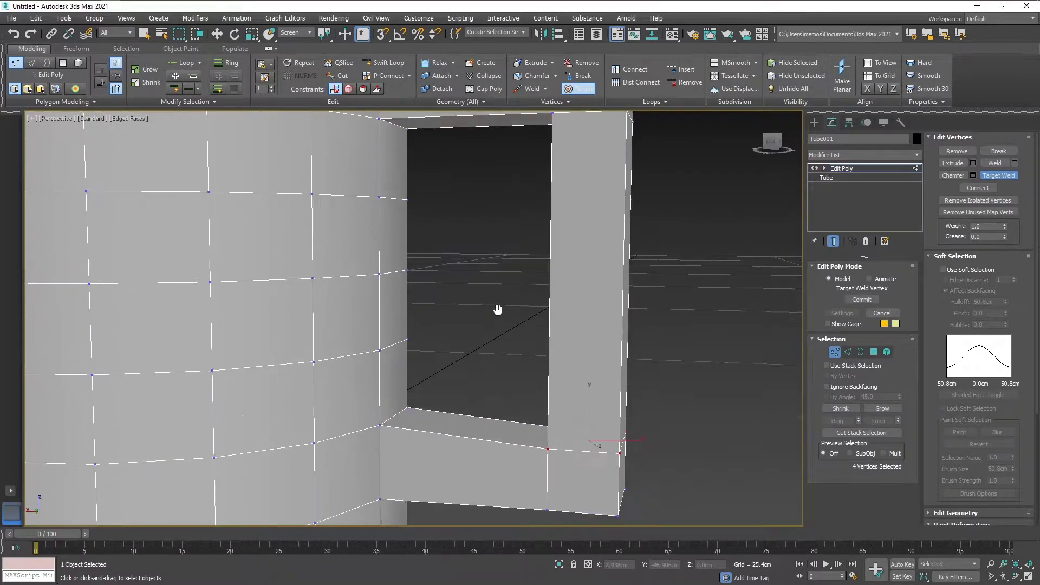
pyautogui.moveTo(477, 260); pyautogui.dragTo(466, 315, button='middle')
pyautogui.moveTo(467, 483); pyautogui.dragTo(478, 338, button='middle')
pyautogui.scroll(-3, 469, 366)
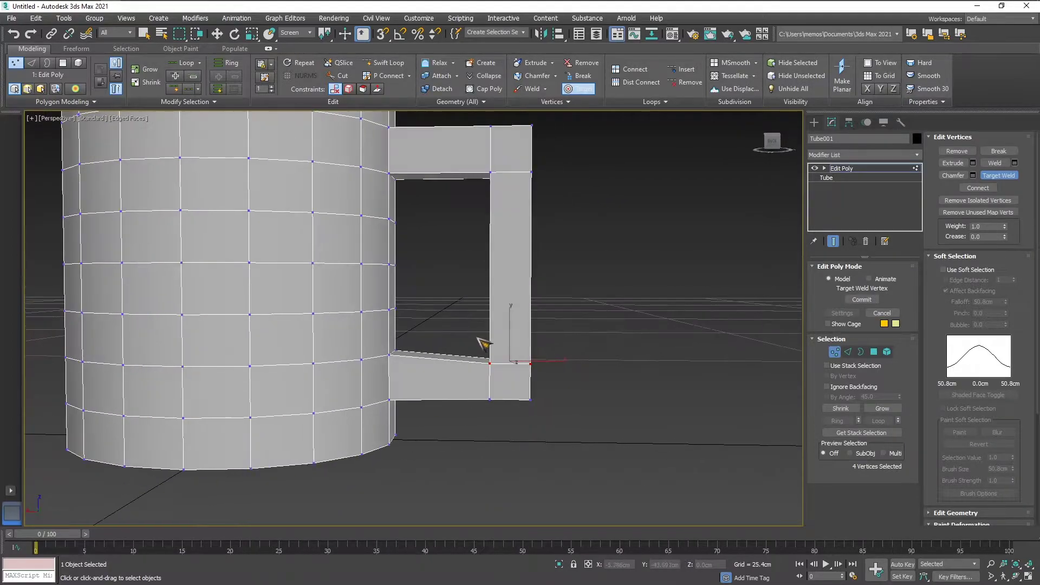
pyautogui.scroll(-5, 483, 343)
pyautogui.scroll(8, 482, 346)
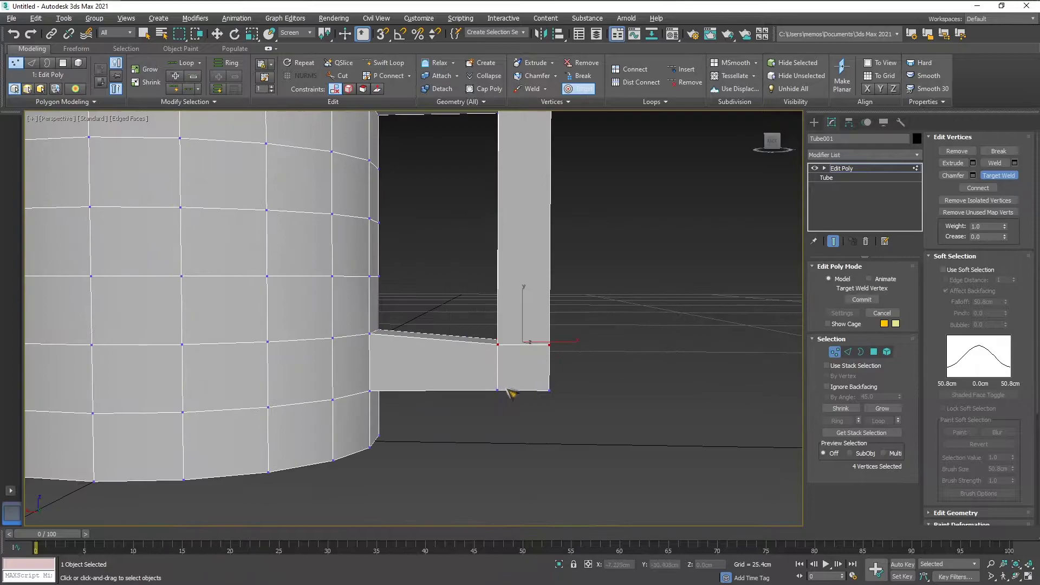
pyautogui.scroll(2, 507, 389)
pyautogui.keyDown('alt'); pyautogui.moveTo(536, 372); pyautogui.dragTo(436, 325, button='middle'); pyautogui.keyUp('alt')
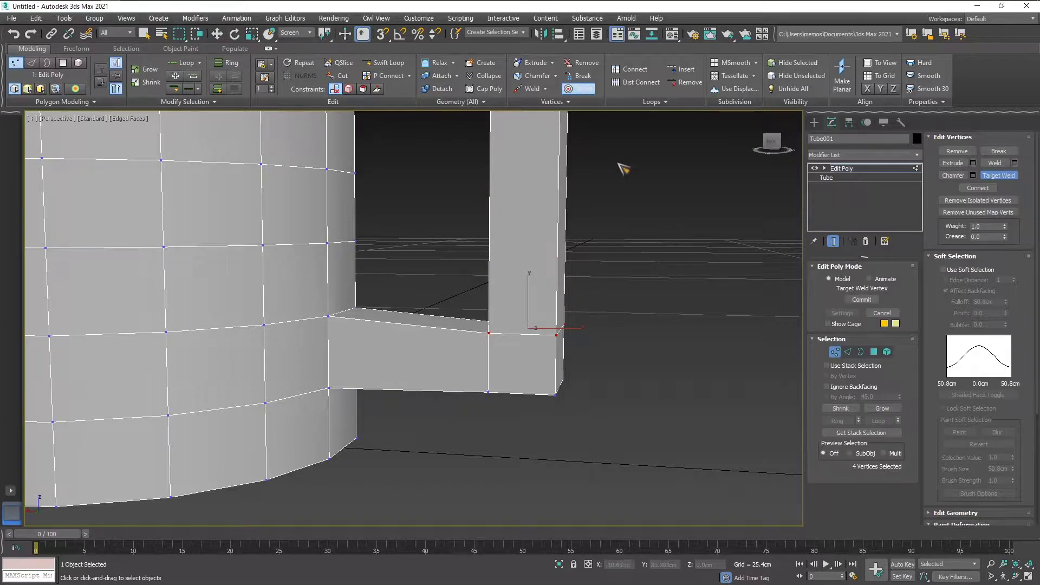
pyautogui.scroll(-3, 559, 240)
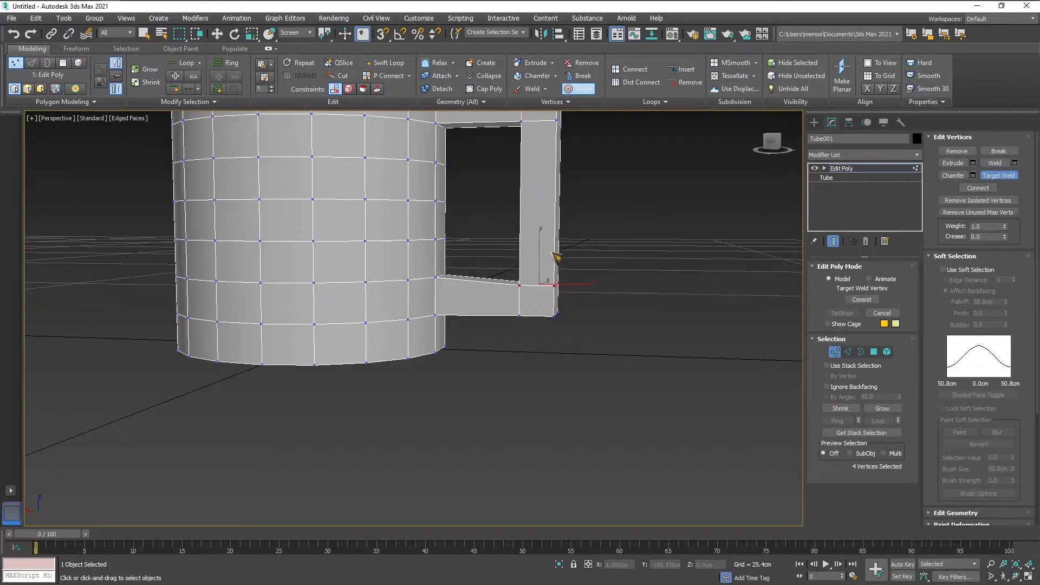
pyautogui.scroll(3, 539, 323)
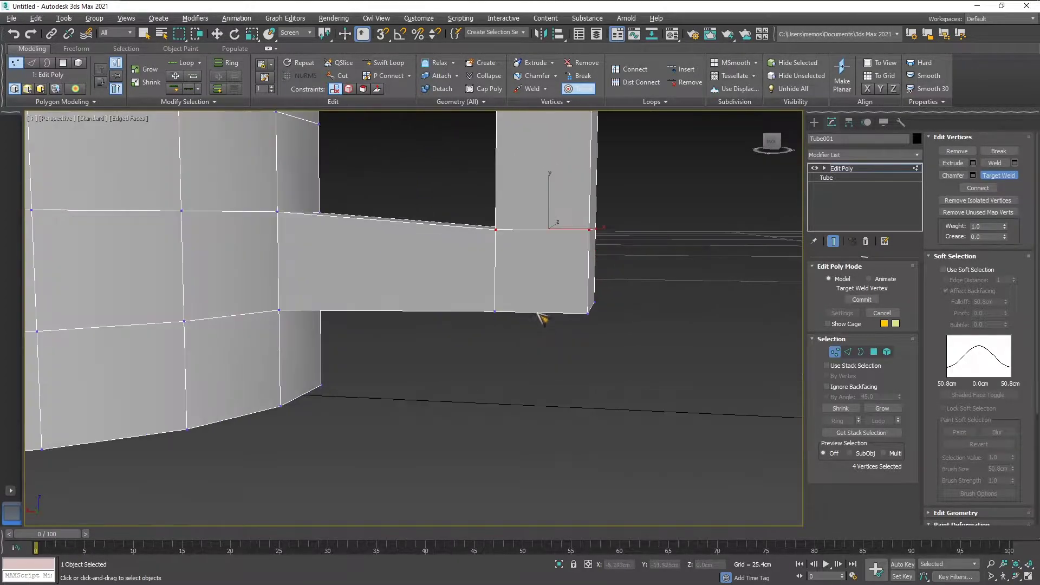
# - Target-weld the edge-loop vertices beside the handle's lower outer corner onto the corner vertices on both sides to form a mitred corner
pyautogui.keyDown('alt'); pyautogui.moveTo(578, 324); pyautogui.dragTo(490, 260, button='middle'); pyautogui.keyUp('alt')
pyautogui.click(1000, 176)
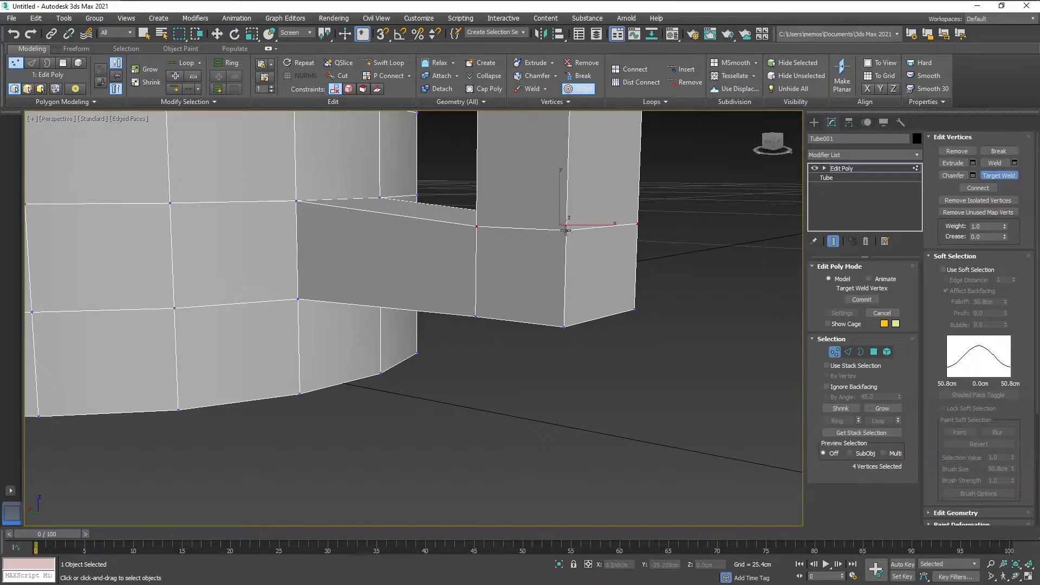
pyautogui.click(563, 325)
pyautogui.click(563, 327)
pyautogui.keyDown('alt'); pyautogui.moveTo(679, 314); pyautogui.dragTo(612, 252, button='middle'); pyautogui.keyUp('alt')
pyautogui.click(509, 318)
pyautogui.click(509, 318)
# - Close the antivirus pop-up covering the modifier settings
pyautogui.keyDown('alt'); pyautogui.moveTo(438, 288); pyautogui.dragTo(630, 285, button='middle'); pyautogui.keyUp('alt')
pyautogui.moveTo(586, 197); pyautogui.dragTo(561, 320, button='middle')
pyautogui.scroll(-3, 608, 308)
pyautogui.moveTo(588, 175); pyautogui.dragTo(569, 261, button='middle')
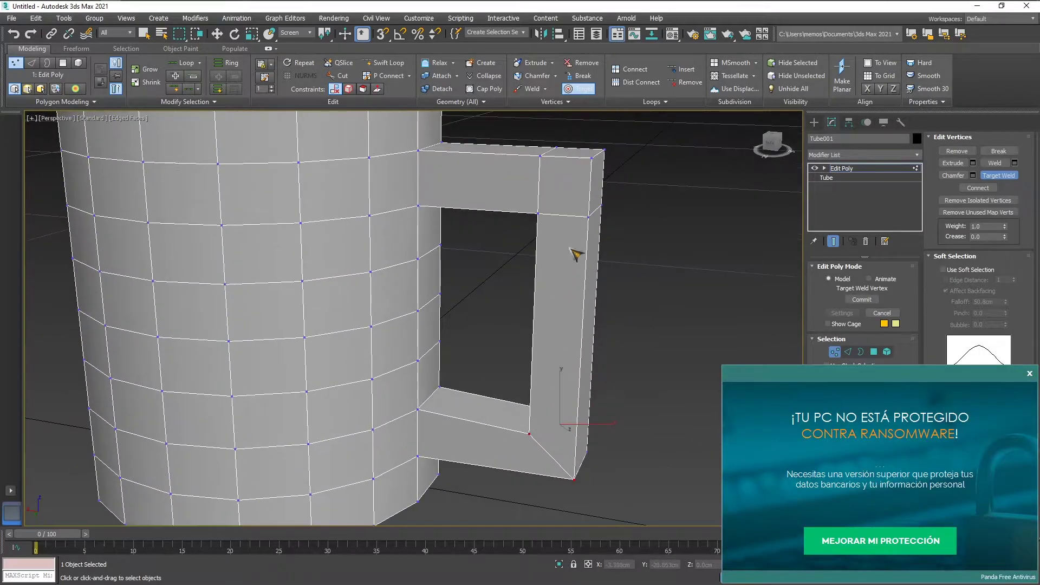
pyautogui.keyDown('alt'); pyautogui.moveTo(635, 256); pyautogui.dragTo(669, 279, button='middle'); pyautogui.keyUp('alt')
pyautogui.click(1029, 374)
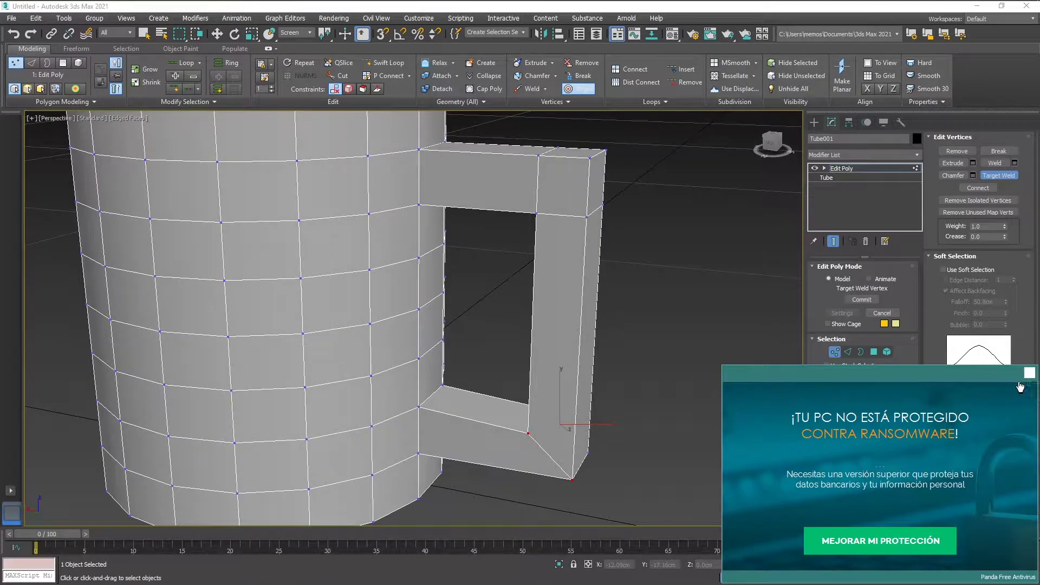
# - Target-weld the edge-loop vertices beside the handle's upper outer corner onto the corner vertices on both sides
pyautogui.keyDown('alt'); pyautogui.moveTo(573, 216); pyautogui.dragTo(580, 217, button='middle'); pyautogui.keyUp('alt')
pyautogui.scroll(5, 582, 216)
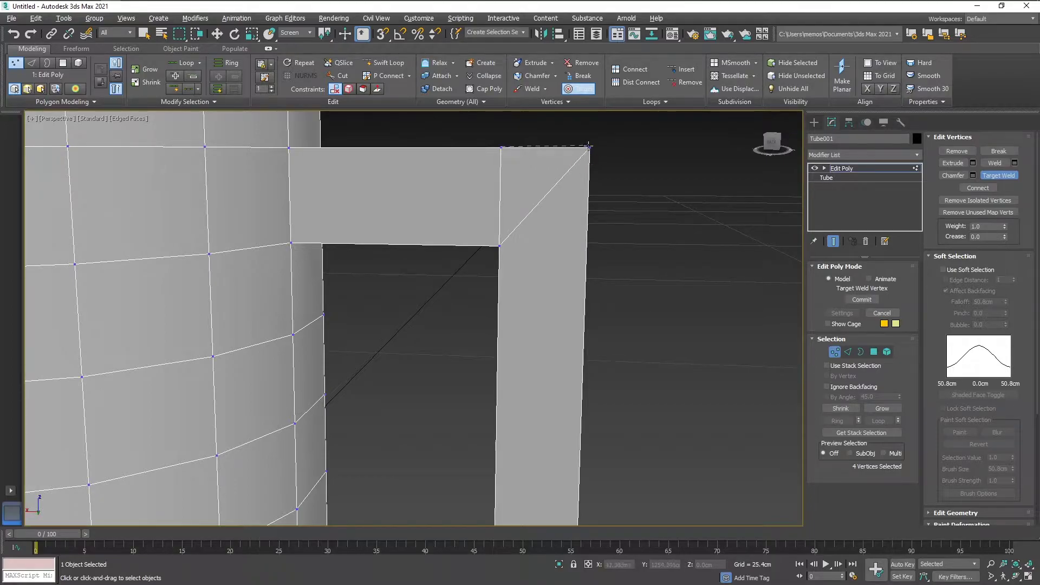
pyautogui.keyDown('alt'); pyautogui.moveTo(590, 147); pyautogui.dragTo(576, 192, button='middle'); pyautogui.keyUp('alt')
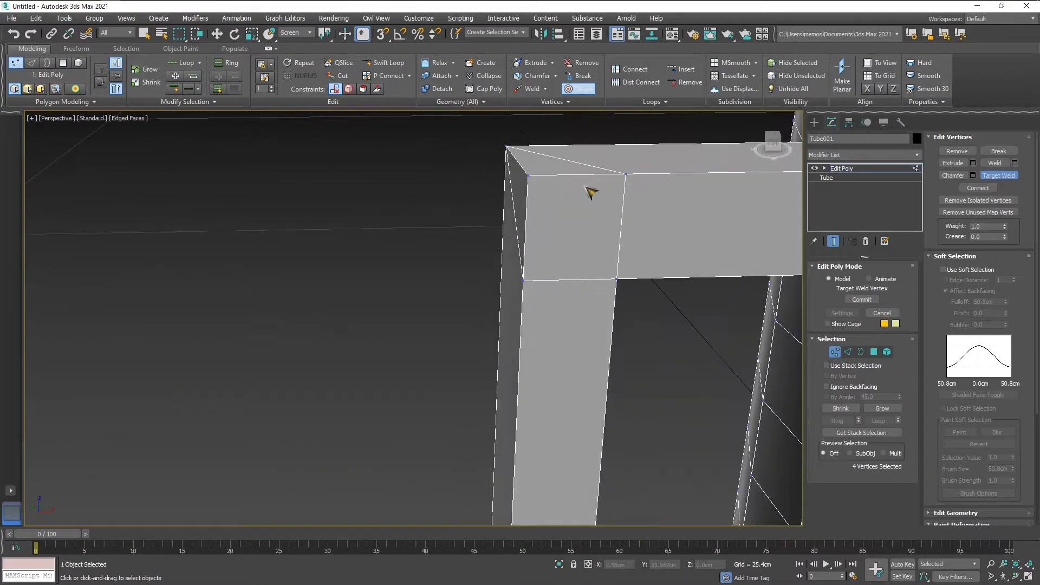
pyautogui.click(526, 174)
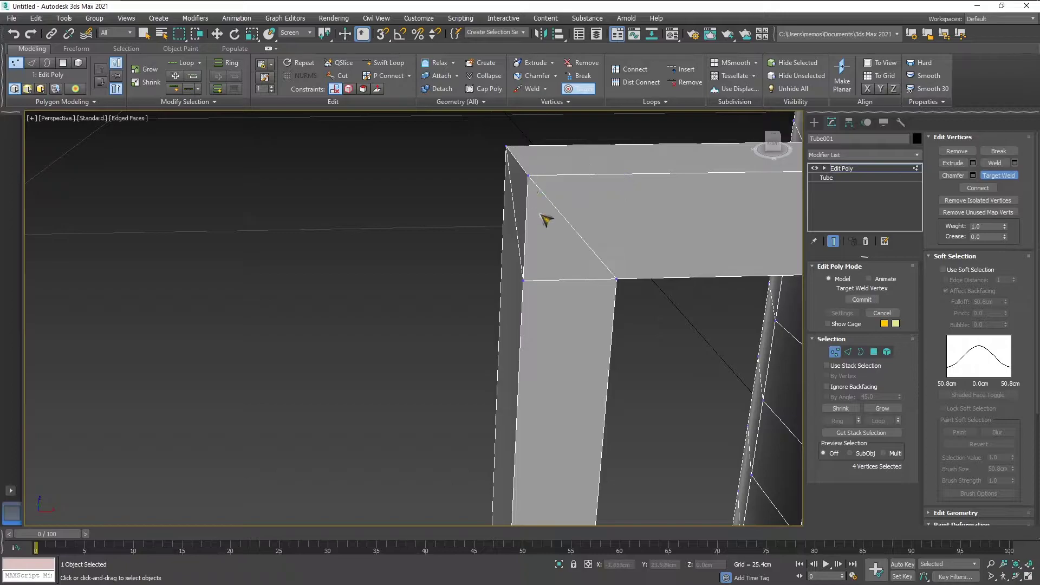
pyautogui.keyDown('alt'); pyautogui.moveTo(529, 238); pyautogui.dragTo(665, 223, button='middle'); pyautogui.keyUp('alt')
# - Examine the mitred upper and lower corners of the handle from several angles
pyautogui.scroll(-3, 517, 267)
pyautogui.keyDown('alt'); pyautogui.moveTo(509, 306); pyautogui.dragTo(547, 292, button='middle'); pyautogui.keyUp('alt')
pyautogui.scroll(5, 563, 403)
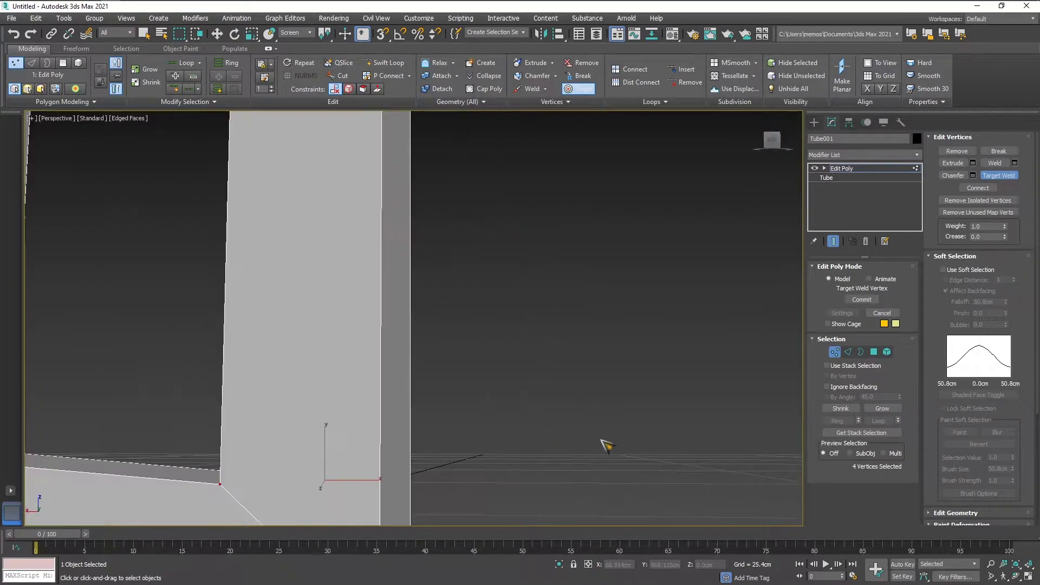
pyautogui.scroll(-2, 569, 441)
pyautogui.scroll(-2, 399, 471)
pyautogui.keyDown('alt'); pyautogui.moveTo(358, 439); pyautogui.dragTo(381, 442, button='middle'); pyautogui.keyUp('alt')
pyautogui.scroll(-3, 369, 395)
pyautogui.keyDown('alt'); pyautogui.moveTo(356, 346); pyautogui.dragTo(344, 358, button='middle'); pyautogui.keyUp('alt')
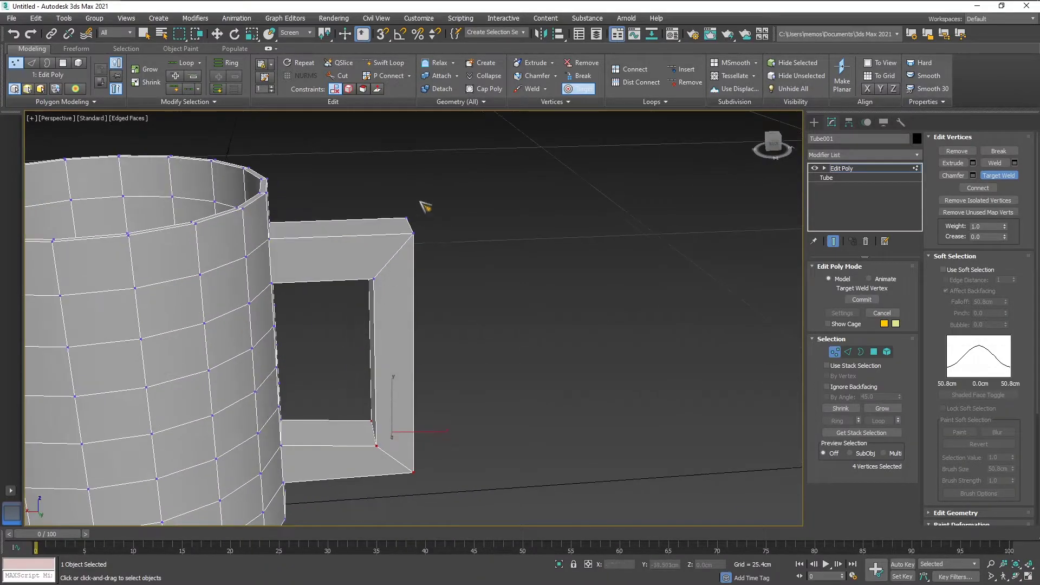
pyautogui.moveTo(430, 260); pyautogui.dragTo(520, 226, button='middle')
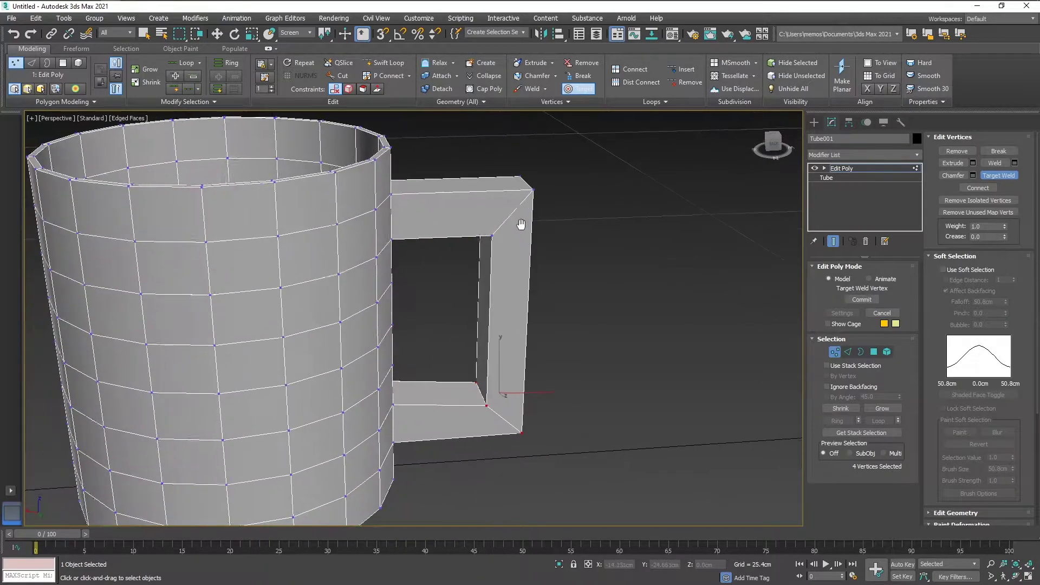
# - Add edge loops with Swift Loop across the handle's upper arm, vertical section and lower arm
pyautogui.click(389, 64)
pyautogui.keyDown('alt'); pyautogui.moveTo(429, 228); pyautogui.dragTo(501, 309, button='middle'); pyautogui.keyUp('alt')
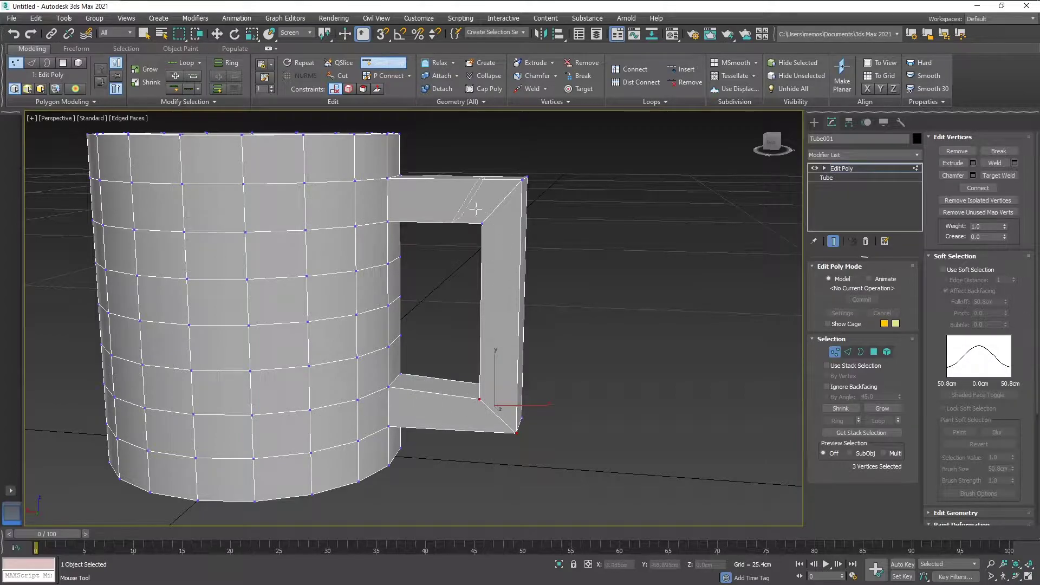
pyautogui.click(458, 217)
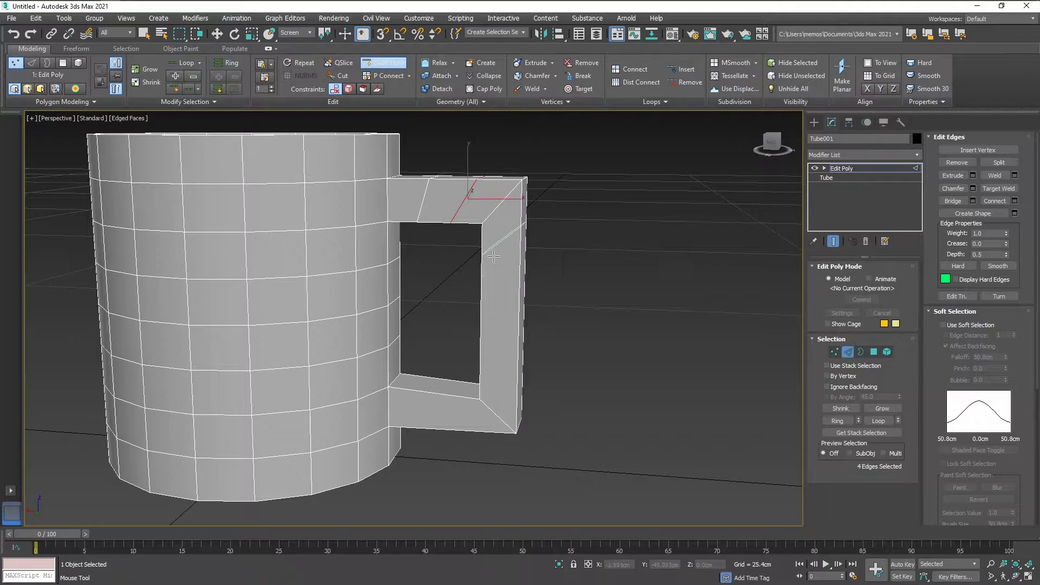
pyautogui.click(496, 299)
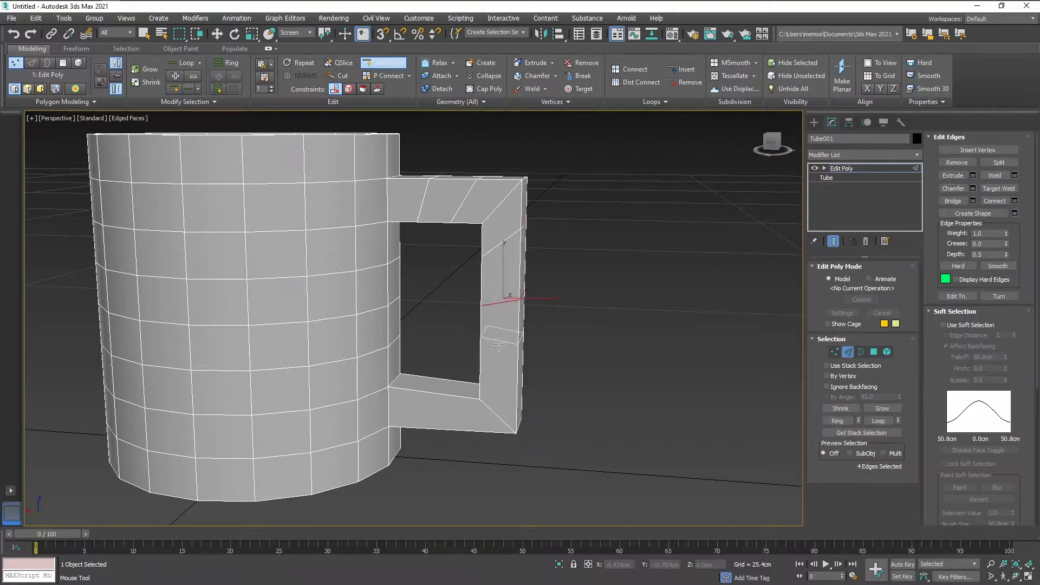
pyautogui.click(498, 365)
pyautogui.click(424, 413)
pyautogui.keyDown('alt'); pyautogui.moveTo(558, 285); pyautogui.dragTo(582, 314, button='middle'); pyautogui.keyUp('alt')
pyautogui.click(383, 62)
# - Switch to vertex level and examine the new edge loops on the handle from several angles
pyautogui.click(835, 352)
pyautogui.moveTo(596, 379)
pyautogui.keyDown('alt'); pyautogui.mouseDown(button='middle')
pyautogui.moveTo(626, 385)
pyautogui.moveTo(578, 400)
pyautogui.moveTo(599, 392)
pyautogui.moveTo(592, 361)
pyautogui.mouseUp(button='middle'); pyautogui.keyUp('alt')
pyautogui.click(577, 401)
pyautogui.moveTo(516, 408)
pyautogui.keyDown('alt'); pyautogui.mouseDown(button='middle')
pyautogui.moveTo(510, 416)
pyautogui.moveTo(546, 394)
pyautogui.moveTo(529, 393)
pyautogui.moveTo(548, 379)
pyautogui.moveTo(559, 399)
pyautogui.moveTo(516, 409)
pyautogui.mouseUp(button='middle'); pyautogui.keyUp('alt')
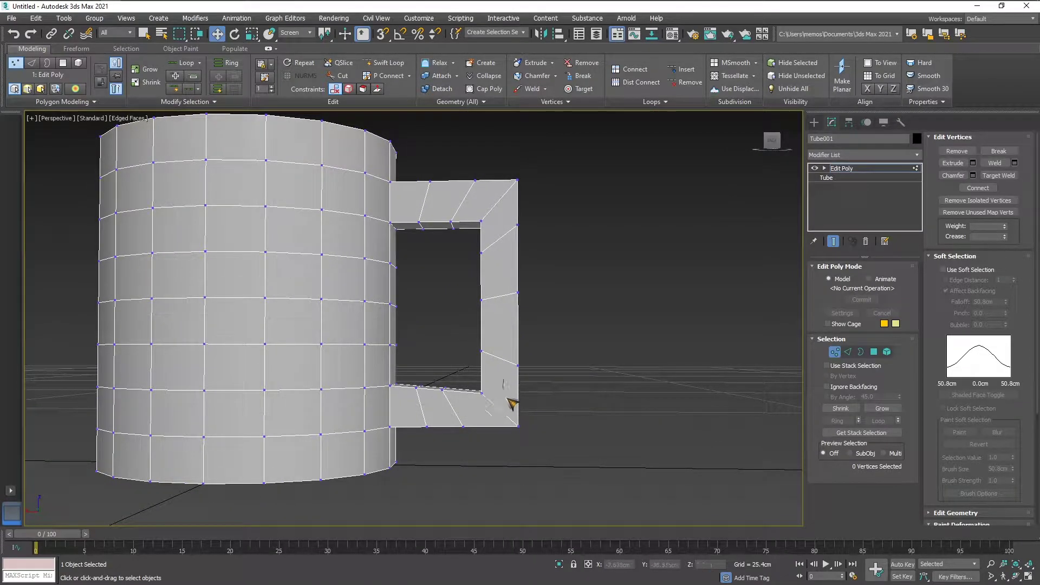
pyautogui.click(279, 274)
pyautogui.click(297, 284)
pyautogui.moveTo(329, 306); pyautogui.dragTo(330, 306)
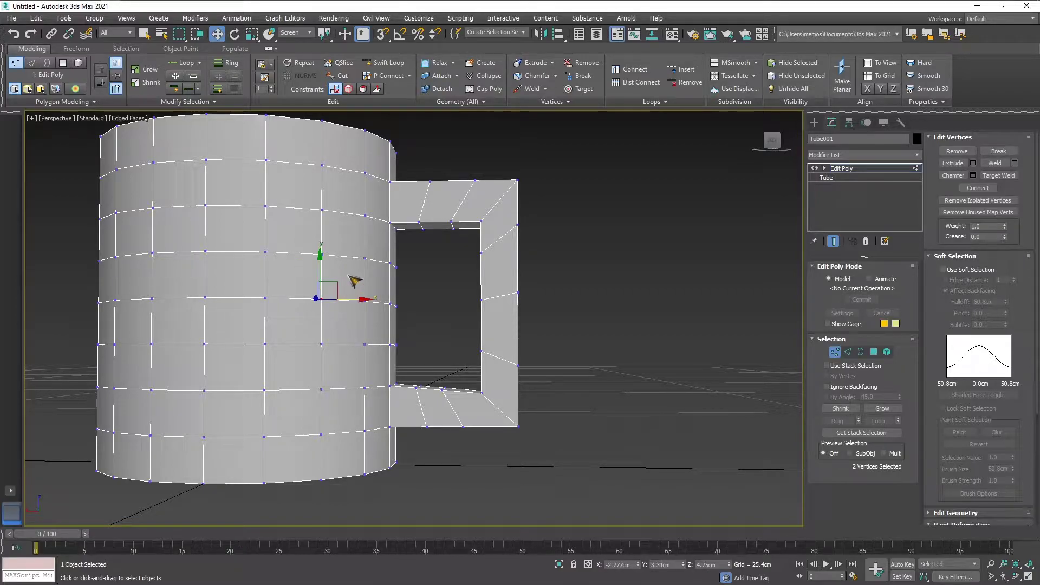
pyautogui.click(469, 386)
pyautogui.keyDown('alt'); pyautogui.moveTo(469, 386); pyautogui.dragTo(475, 377, button='middle'); pyautogui.keyUp('alt')
pyautogui.scroll(3, 475, 378)
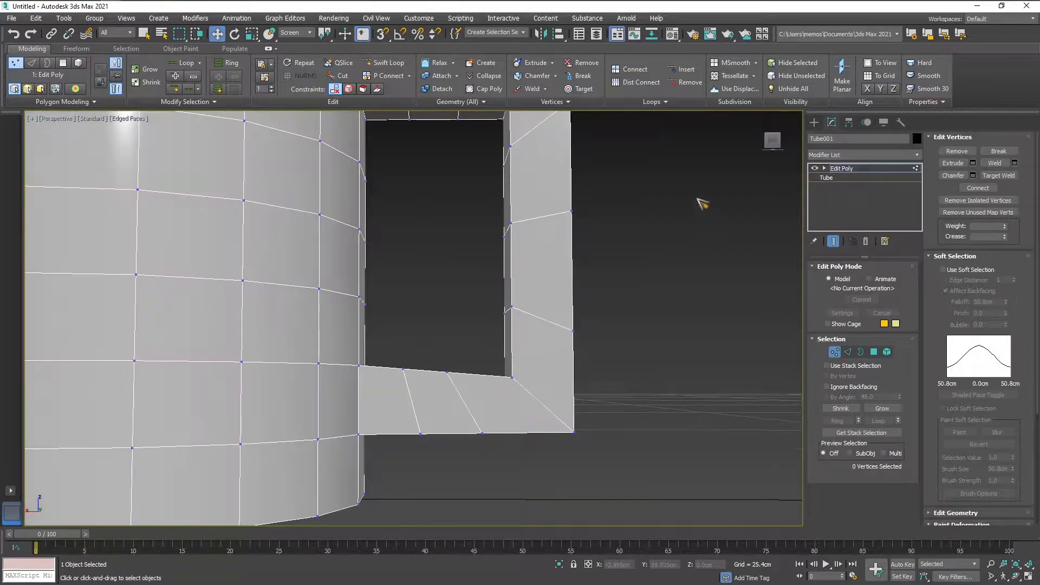
pyautogui.click(775, 142)
pyautogui.moveTo(623, 285); pyautogui.dragTo(540, 240, button='middle')
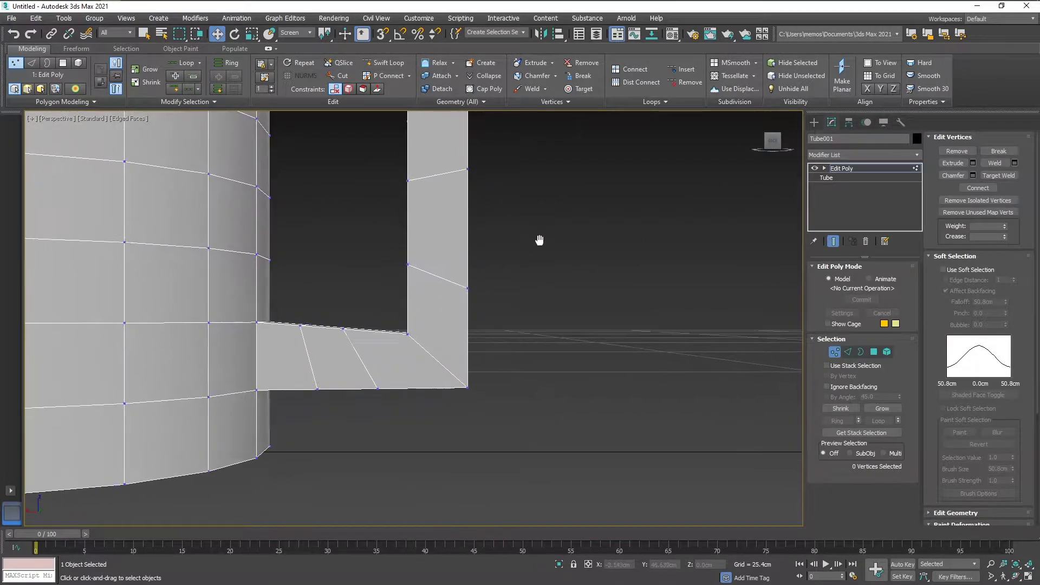
pyautogui.moveTo(394, 282)
pyautogui.keyDown('alt'); pyautogui.mouseDown(button='middle')
pyautogui.moveTo(395, 309)
pyautogui.moveTo(395, 286)
pyautogui.mouseUp(button='middle'); pyautogui.keyUp('alt')
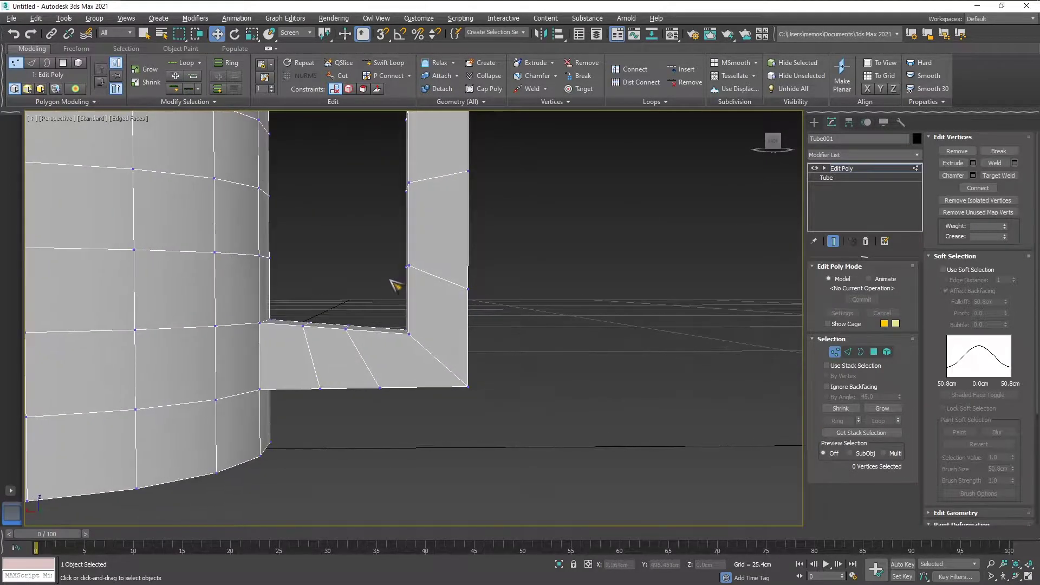
# - Box-select the edge-loop vertex pairs along the top and underside of the handle's lower arm
pyautogui.moveTo(340, 319); pyautogui.dragTo(372, 343)
pyautogui.keyDown('alt'); pyautogui.moveTo(386, 320); pyautogui.dragTo(336, 302, button='middle'); pyautogui.keyUp('alt')
pyautogui.click(328, 309)
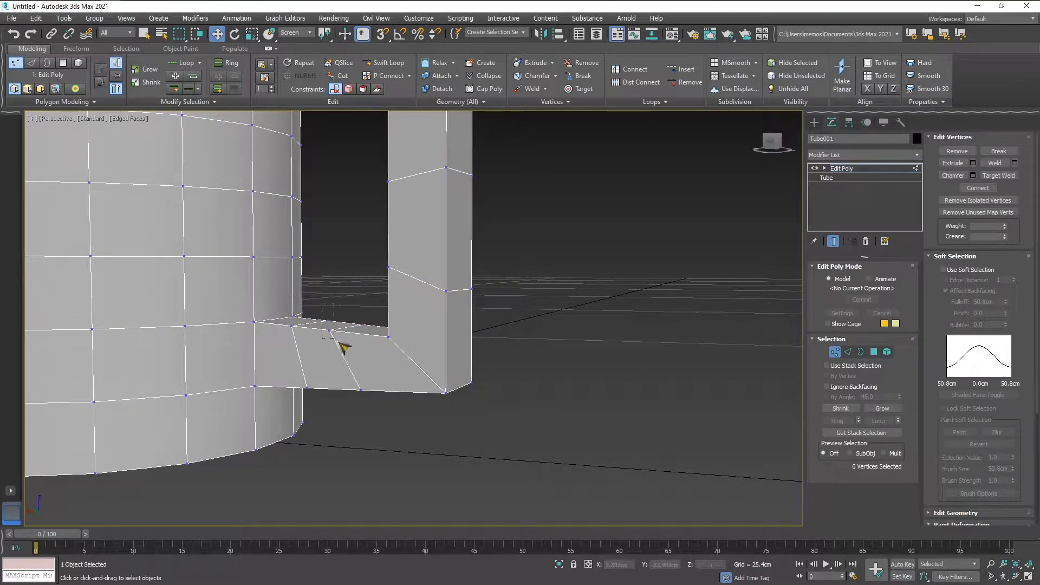
pyautogui.moveTo(371, 342); pyautogui.dragTo(363, 354)
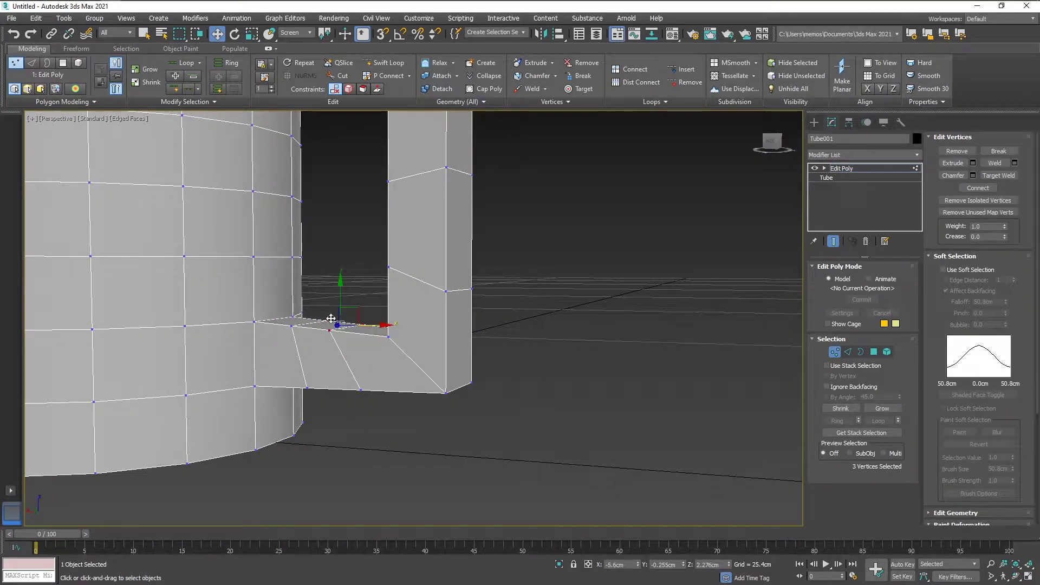
pyautogui.click(365, 297)
pyautogui.keyDown('alt'); pyautogui.moveTo(364, 298); pyautogui.dragTo(384, 315, button='middle'); pyautogui.keyUp('alt')
pyautogui.moveTo(382, 339); pyautogui.dragTo(383, 340)
pyautogui.moveTo(397, 299)
pyautogui.keyDown('alt'); pyautogui.mouseDown(button='middle')
pyautogui.moveTo(388, 310)
pyautogui.moveTo(283, 300)
pyautogui.moveTo(336, 313)
pyautogui.moveTo(395, 297)
pyautogui.moveTo(396, 306)
pyautogui.mouseUp(button='middle'); pyautogui.keyUp('alt')
pyautogui.moveTo(411, 388); pyautogui.dragTo(411, 388)
pyautogui.keyDown('alt'); pyautogui.moveTo(418, 374); pyautogui.dragTo(449, 366, button='middle'); pyautogui.keyUp('alt')
pyautogui.scroll(5, 347, 351)
pyautogui.scroll(-5, 449, 366)
pyautogui.scroll(4, 399, 225)
pyautogui.keyDown('alt'); pyautogui.moveTo(391, 203); pyautogui.dragTo(391, 207, button='middle'); pyautogui.keyUp('alt')
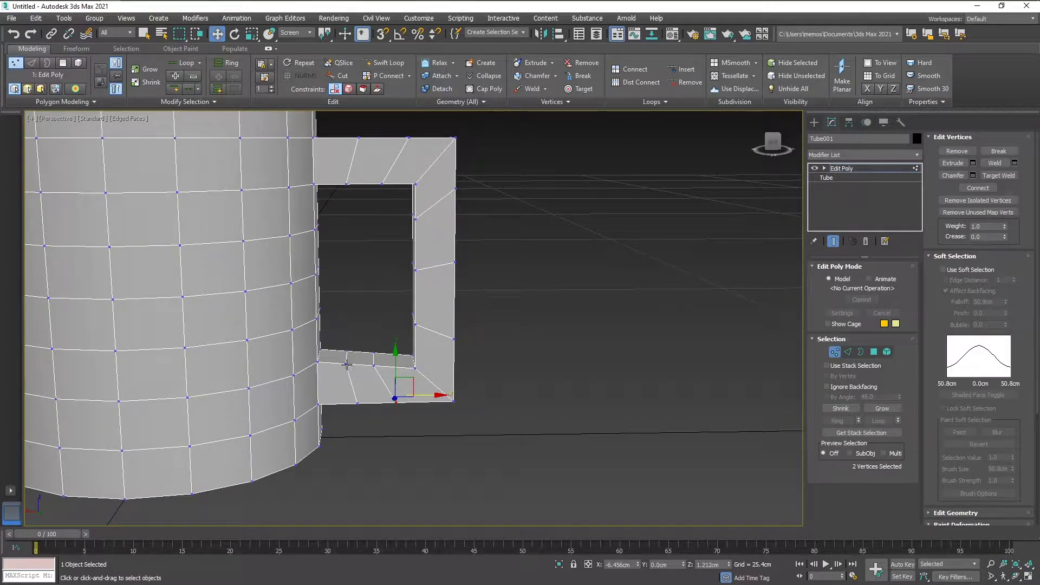
# - Try moving the vertex pair beneath the handle's upper arm nearest the cup, using Screen coordinates
pyautogui.keyDown('alt'); pyautogui.moveTo(388, 199); pyautogui.dragTo(387, 192, button='middle'); pyautogui.keyUp('alt')
pyautogui.moveTo(367, 200); pyautogui.dragTo(366, 198)
pyautogui.keyDown('alt'); pyautogui.moveTo(388, 167); pyautogui.dragTo(363, 168, button='middle'); pyautogui.keyUp('alt')
pyautogui.moveTo(363, 167); pyautogui.dragTo(332, 184)
pyautogui.keyDown('alt'); pyautogui.moveTo(394, 176); pyautogui.dragTo(347, 171, button='middle'); pyautogui.keyUp('alt')
pyautogui.moveTo(332, 182); pyautogui.dragTo(349, 171)
pyautogui.moveTo(349, 171)
pyautogui.keyDown('alt'); pyautogui.mouseDown(button='middle')
pyautogui.moveTo(400, 177)
pyautogui.moveTo(369, 180)
pyautogui.moveTo(372, 202)
pyautogui.moveTo(348, 165)
pyautogui.mouseUp(button='middle'); pyautogui.keyUp('alt')
pyautogui.click(362, 218)
pyautogui.moveTo(338, 176); pyautogui.dragTo(356, 196)
# - Try the Local reference coordinate system and set it to View for moving the handle vertices
pyautogui.click(310, 33)
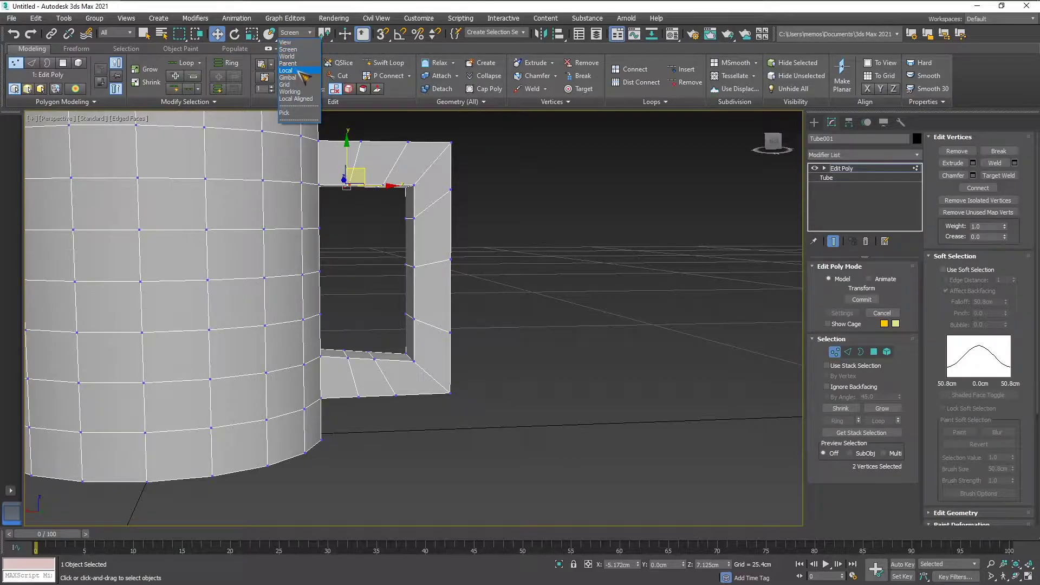
pyautogui.click(299, 72)
pyautogui.keyDown('alt'); pyautogui.moveTo(304, 187); pyautogui.dragTo(436, 197, button='middle'); pyautogui.keyUp('alt')
pyautogui.click(310, 33)
pyautogui.click(300, 42)
pyautogui.click(297, 33)
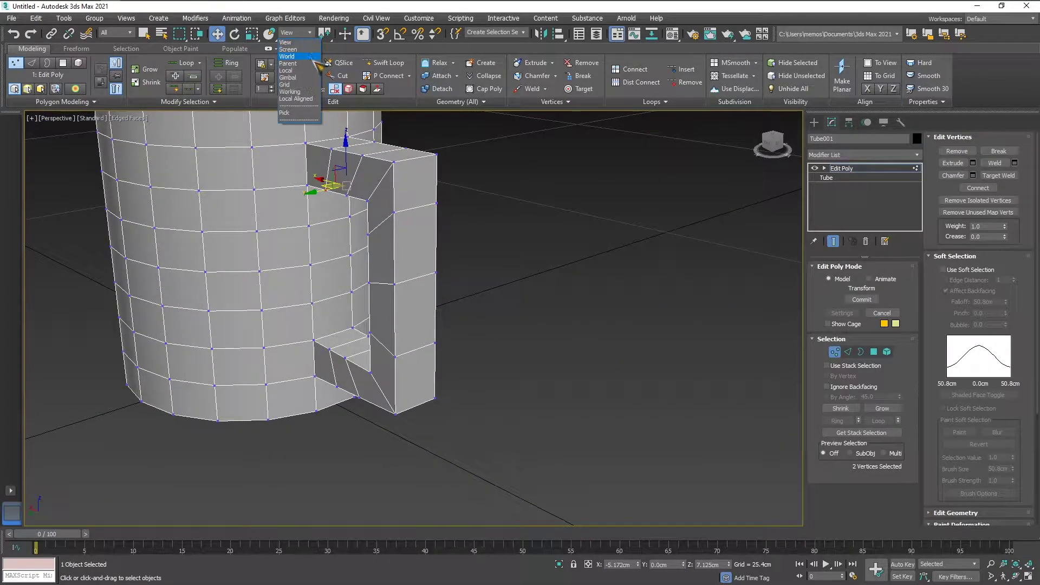
pyautogui.click(441, 202)
pyautogui.keyDown('alt'); pyautogui.moveTo(358, 200); pyautogui.dragTo(336, 182, button='middle'); pyautogui.keyUp('alt')
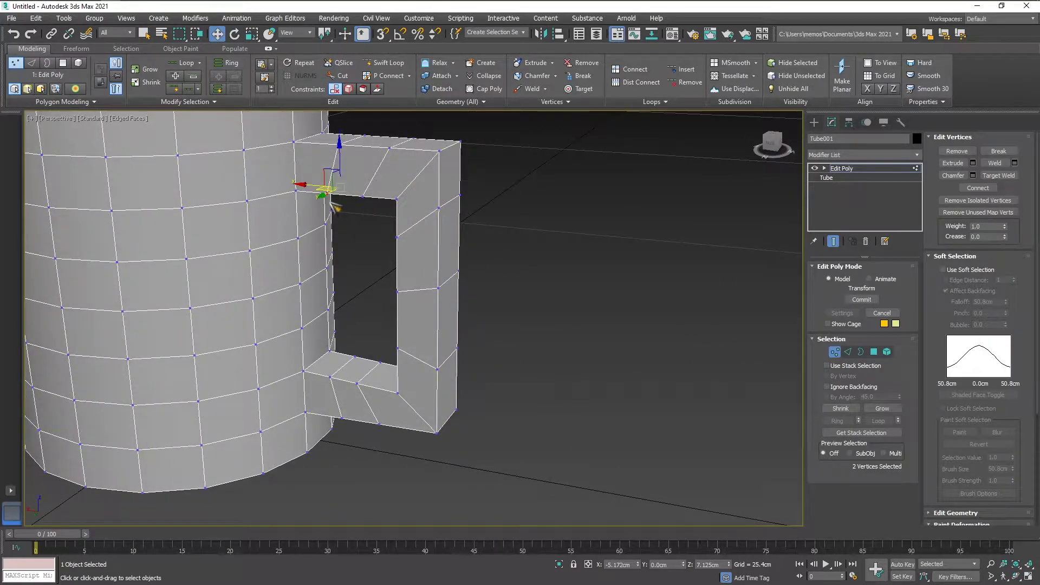
# - Try moving the selected vertex pair horizontally out of the upper arm along the Y axis
pyautogui.moveTo(295, 215); pyautogui.dragTo(284, 187)
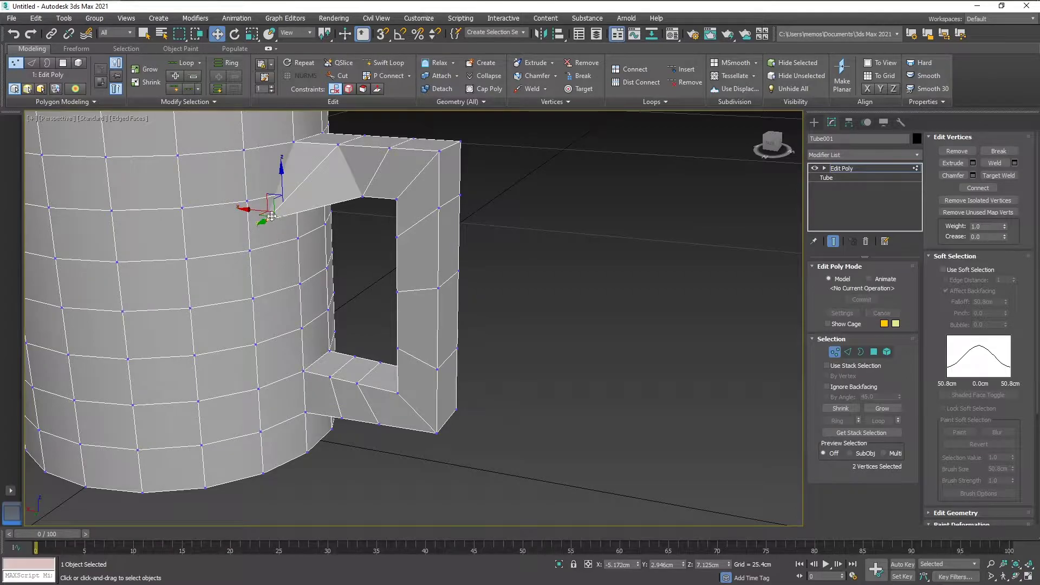
pyautogui.moveTo(252, 210); pyautogui.dragTo(312, 218)
pyautogui.keyDown('alt'); pyautogui.moveTo(312, 219); pyautogui.dragTo(377, 206, button='middle'); pyautogui.keyUp('alt')
pyautogui.keyDown('alt'); pyautogui.moveTo(390, 188); pyautogui.dragTo(376, 199, button='middle'); pyautogui.keyUp('alt')
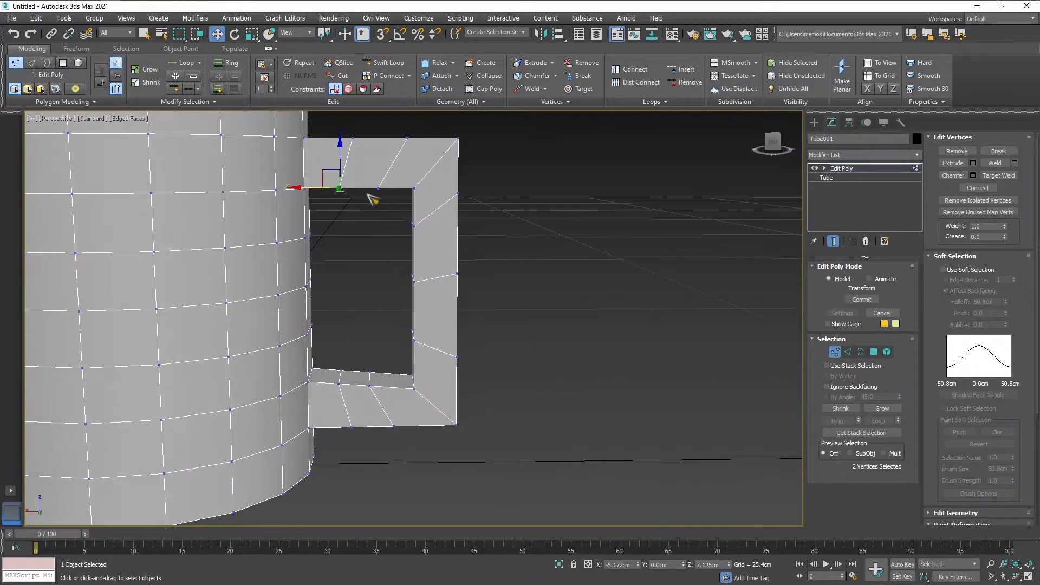
# - Raise the vertex pair beneath the handle's upper arm nearest the cup and shift it slightly outward
pyautogui.click(360, 216)
pyautogui.moveTo(326, 174)
pyautogui.mouseDown()
pyautogui.moveTo(346, 199)
pyautogui.moveTo(354, 153)
pyautogui.moveTo(333, 158)
pyautogui.mouseUp()
pyautogui.keyDown('alt'); pyautogui.moveTo(374, 169); pyautogui.dragTo(332, 200, button='middle'); pyautogui.keyUp('alt')
pyautogui.moveTo(318, 182); pyautogui.dragTo(413, 151)
pyautogui.hotkey('ctrl', 'z')
pyautogui.keyDown('alt'); pyautogui.moveTo(337, 193); pyautogui.dragTo(399, 163, button='middle'); pyautogui.keyUp('alt')
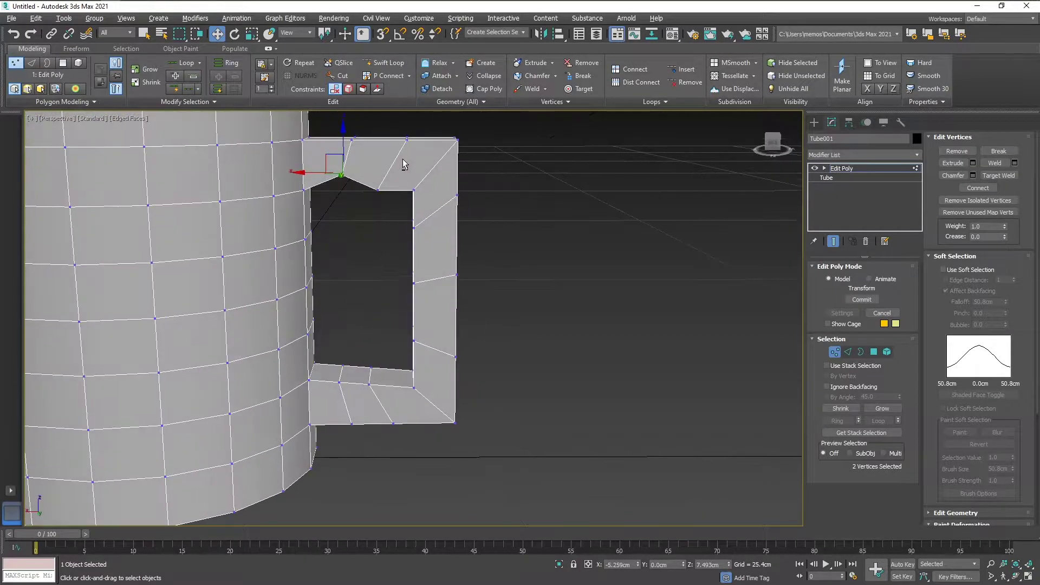
pyautogui.moveTo(331, 156)
pyautogui.mouseDown()
pyautogui.moveTo(332, 165)
pyautogui.moveTo(340, 147)
pyautogui.mouseUp()
pyautogui.keyDown('alt'); pyautogui.moveTo(401, 227); pyautogui.dragTo(385, 175, button='middle'); pyautogui.keyUp('alt')
pyautogui.scroll(-4, 385, 181)
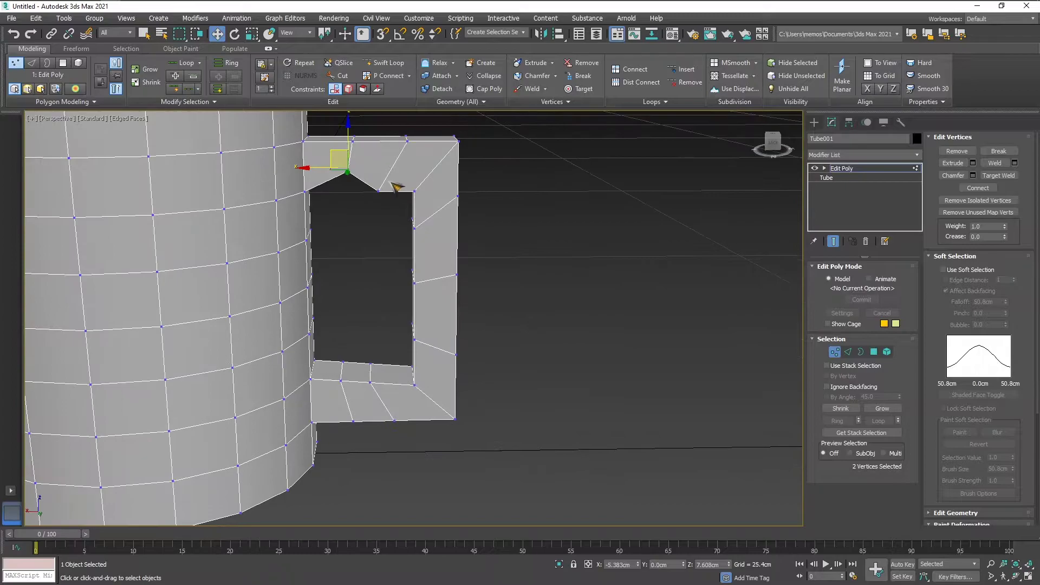
# - Pull the handle's upper and lower outer corner vertex pairs inward to round both corners
pyautogui.moveTo(449, 159); pyautogui.dragTo(450, 159)
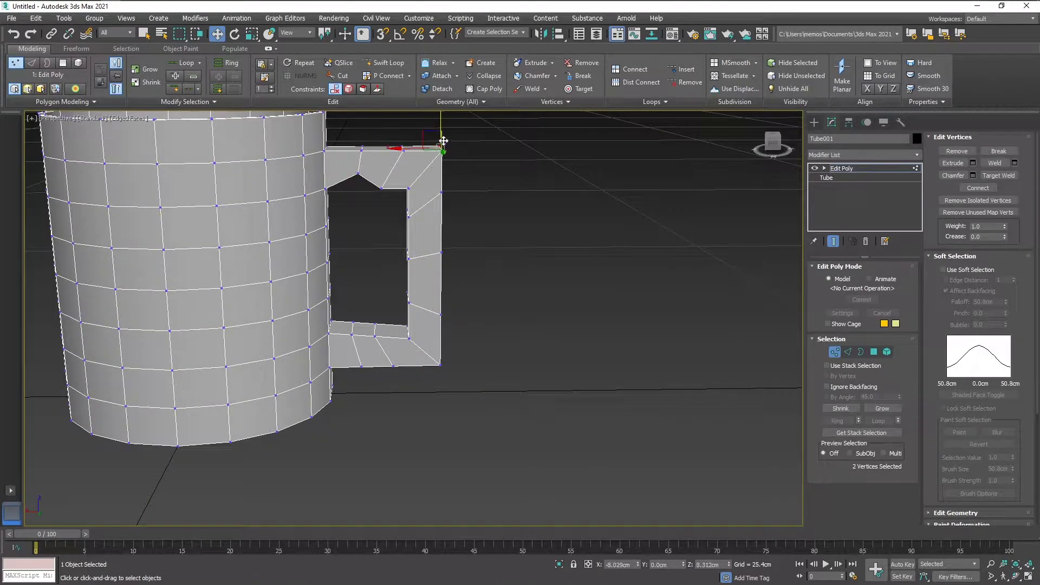
pyautogui.keyDown('alt'); pyautogui.moveTo(483, 167); pyautogui.dragTo(471, 154, button='middle'); pyautogui.keyUp('alt')
pyautogui.moveTo(428, 134); pyautogui.dragTo(416, 146)
pyautogui.moveTo(460, 380); pyautogui.dragTo(405, 340)
pyautogui.keyDown('alt'); pyautogui.moveTo(455, 352); pyautogui.dragTo(465, 344, button='middle'); pyautogui.keyUp('alt')
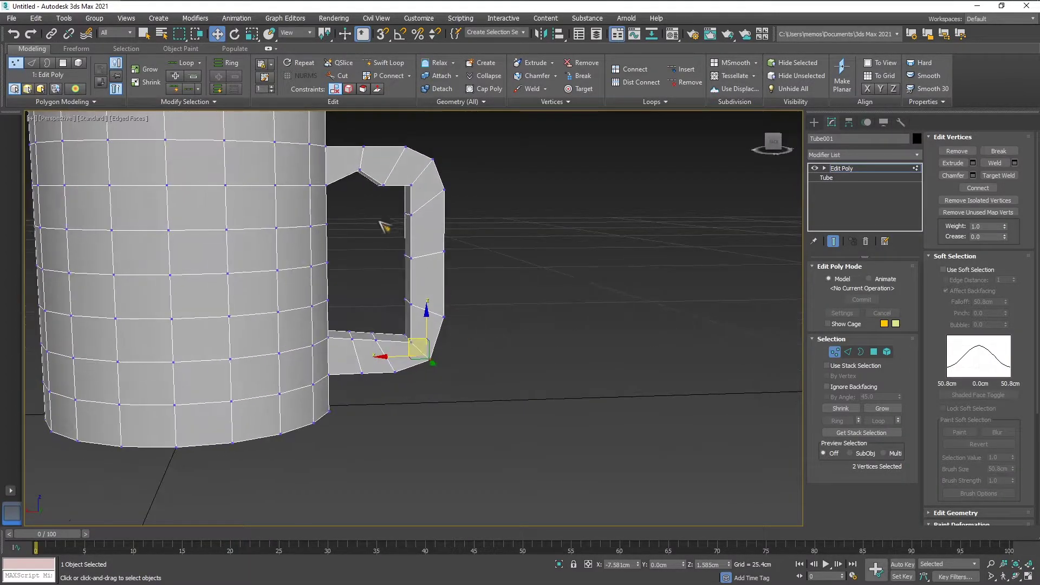
# - Raise the second vertex pair beneath the upper arm level with its neighbour, moving it slightly outward
pyautogui.click(382, 180)
pyautogui.moveTo(369, 170); pyautogui.dragTo(381, 159)
pyautogui.keyDown('alt'); pyautogui.moveTo(433, 250); pyautogui.dragTo(425, 251, button='middle'); pyautogui.keyUp('alt')
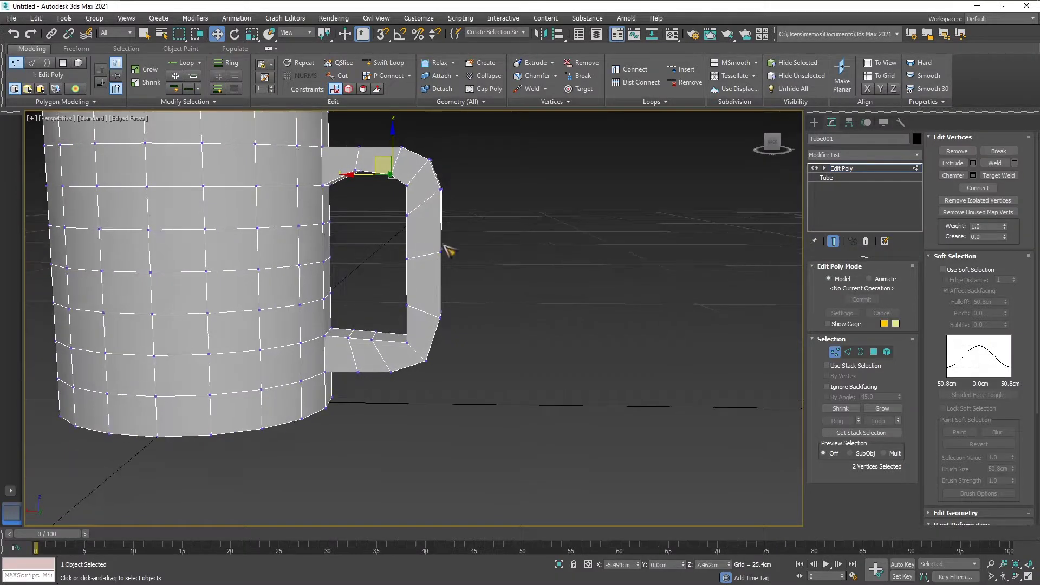
# - Select the vertices of the handle's outer vertical section with both corners and move them closer to the cup
pyautogui.moveTo(445, 260); pyautogui.dragTo(448, 261)
pyautogui.scroll(-6, 476, 239)
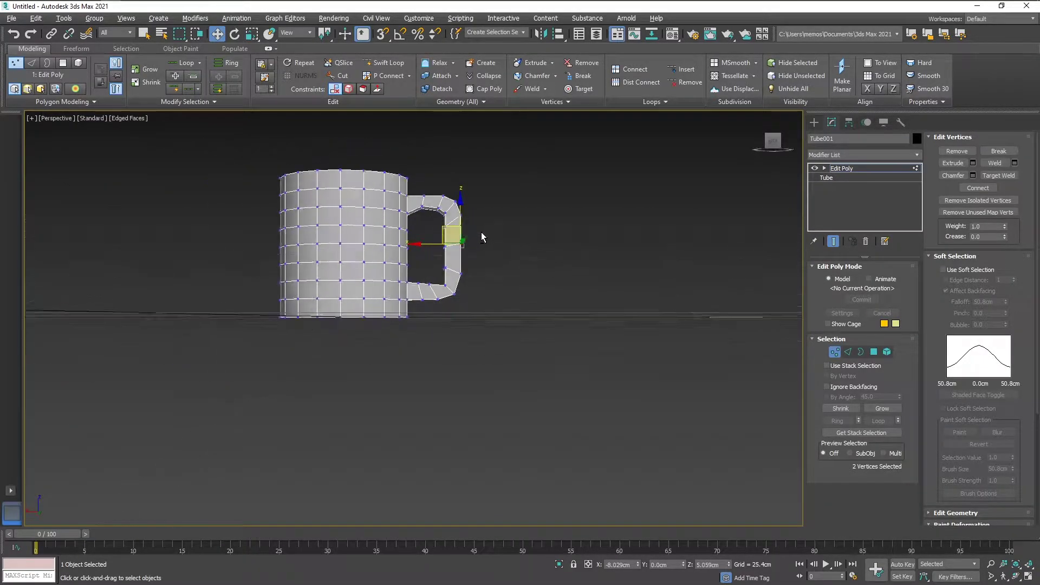
pyautogui.scroll(8, 484, 248)
pyautogui.moveTo(379, 131); pyautogui.dragTo(471, 359)
pyautogui.keyDown('alt'); pyautogui.moveTo(472, 359); pyautogui.dragTo(470, 328, button='middle'); pyautogui.keyUp('alt')
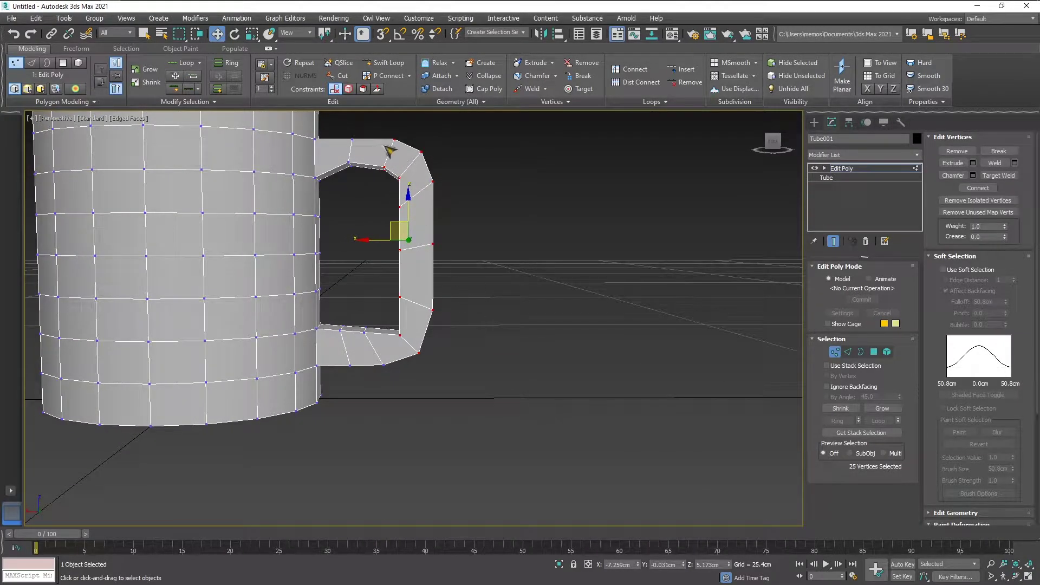
pyautogui.moveTo(480, 362); pyautogui.dragTo(477, 359)
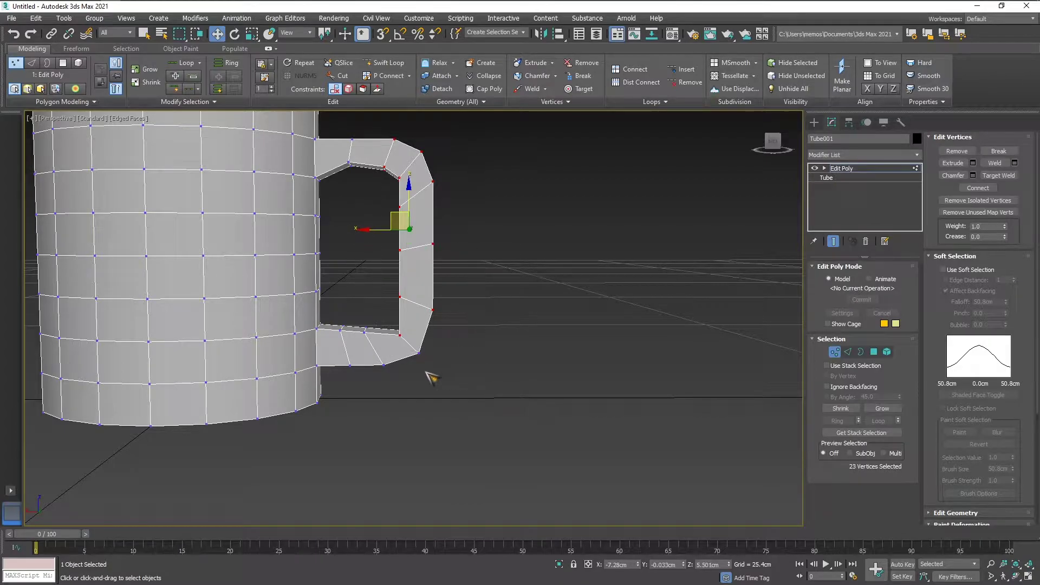
pyautogui.moveTo(394, 206); pyautogui.dragTo(394, 204)
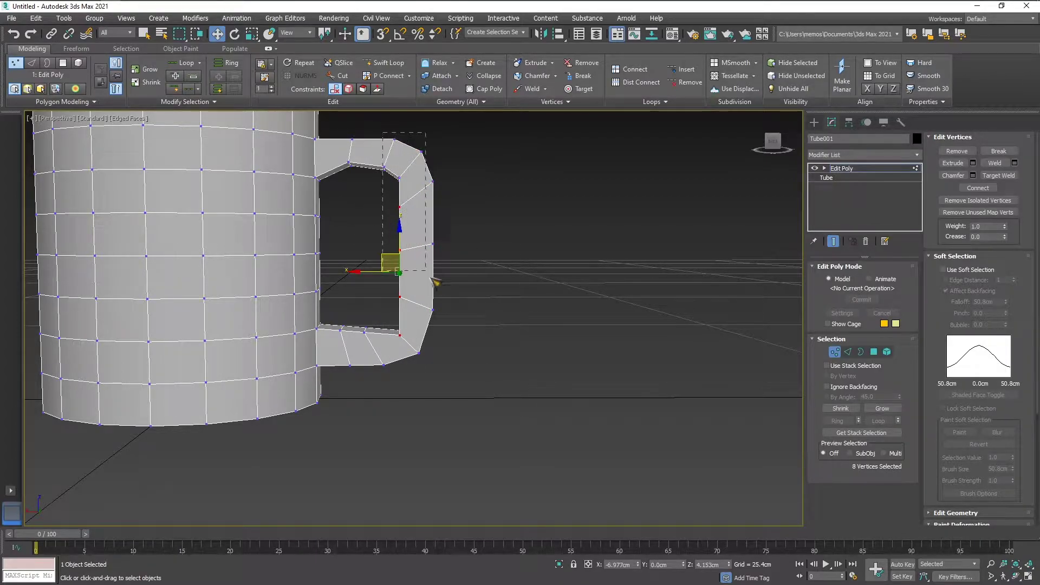
pyautogui.moveTo(456, 364); pyautogui.dragTo(456, 362)
pyautogui.keyDown('alt'); pyautogui.moveTo(457, 362); pyautogui.dragTo(392, 264, button='middle'); pyautogui.keyUp('alt')
pyautogui.moveTo(379, 235); pyautogui.dragTo(366, 235)
pyautogui.moveTo(367, 235)
pyautogui.keyDown('alt'); pyautogui.mouseDown(button='middle')
pyautogui.moveTo(373, 250)
pyautogui.moveTo(357, 252)
pyautogui.mouseUp(button='middle'); pyautogui.keyUp('alt')
pyautogui.scroll(-5, 375, 251)
pyautogui.scroll(5, 358, 252)
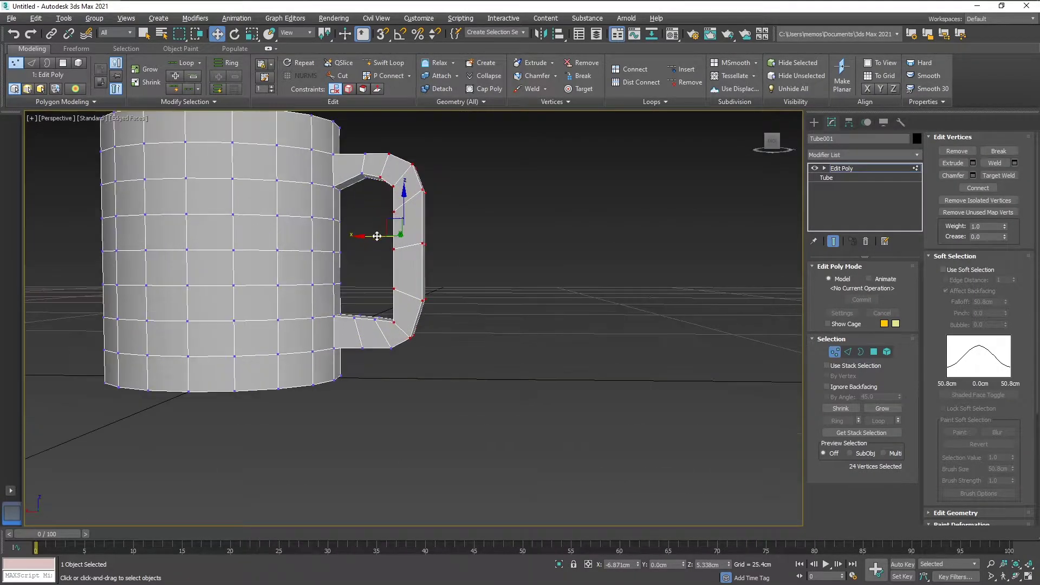
pyautogui.moveTo(378, 237); pyautogui.dragTo(375, 237)
pyautogui.click(494, 261)
# - Move the middle and lower inner vertex pairs of the vertical section outward, and lower the inner pair on the lower arm nearest the cup
pyautogui.keyDown('alt'); pyautogui.moveTo(481, 251); pyautogui.dragTo(484, 242, button='middle'); pyautogui.keyUp('alt')
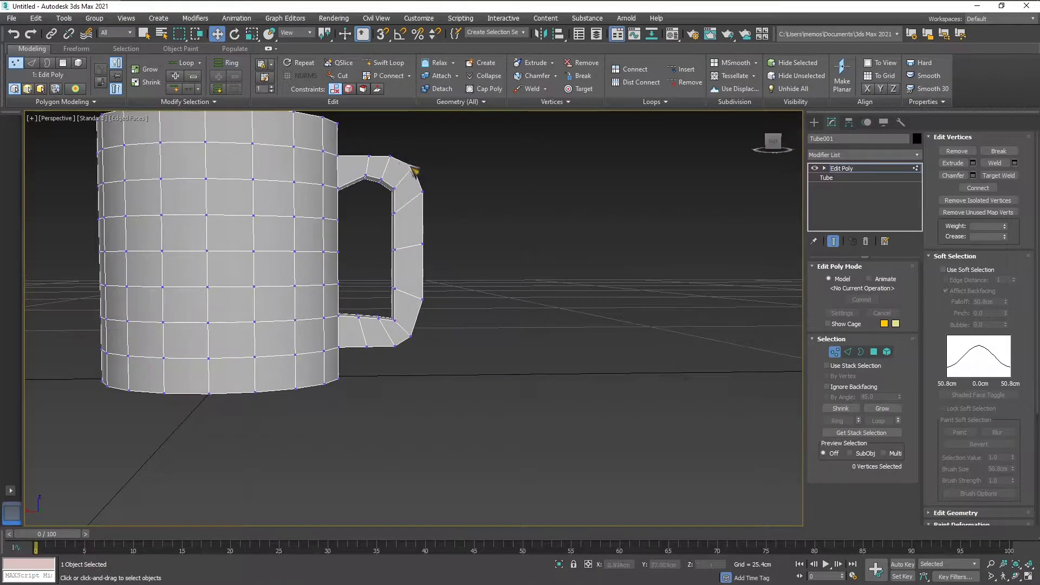
pyautogui.moveTo(396, 254); pyautogui.dragTo(396, 226)
pyautogui.moveTo(386, 280)
pyautogui.mouseDown()
pyautogui.moveTo(403, 296)
pyautogui.moveTo(376, 272)
pyautogui.moveTo(392, 280)
pyautogui.mouseUp()
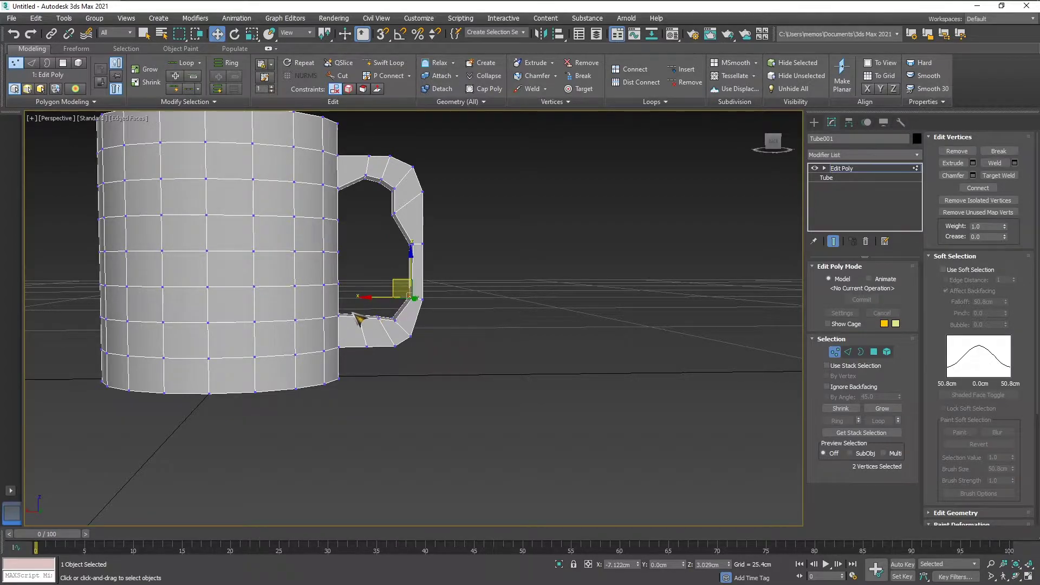
pyautogui.moveTo(364, 326)
pyautogui.mouseDown()
pyautogui.moveTo(351, 309)
pyautogui.moveTo(352, 320)
pyautogui.mouseUp()
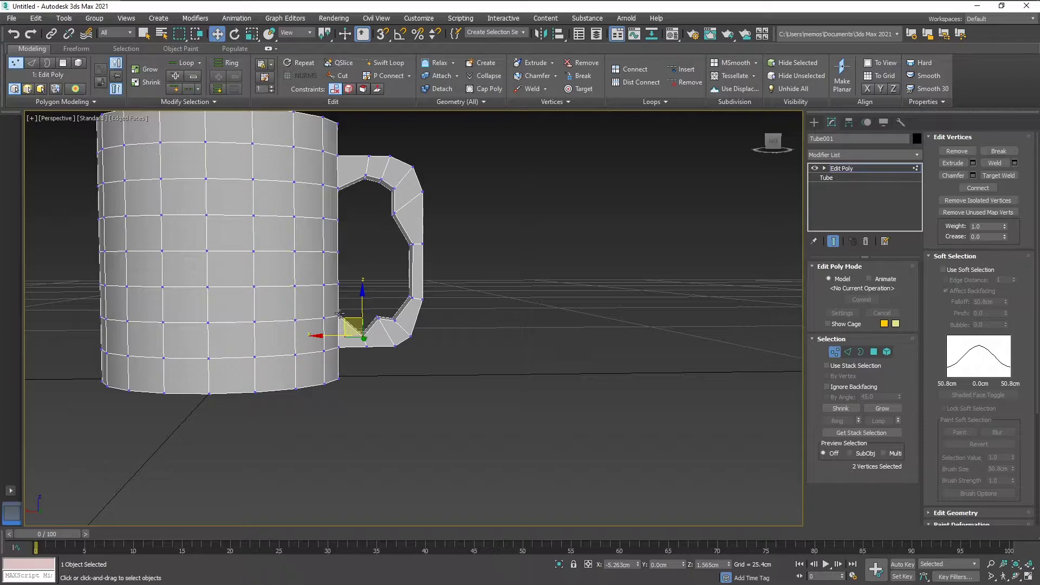
# - Even out the inner vertices beneath the upper arm and move the vertical section's top inner pair up and outward
pyautogui.moveTo(369, 183); pyautogui.dragTo(397, 160)
pyautogui.click(378, 147)
pyautogui.click(386, 150)
pyautogui.keyDown('alt'); pyautogui.moveTo(454, 220); pyautogui.dragTo(476, 235, button='middle'); pyautogui.keyUp('alt')
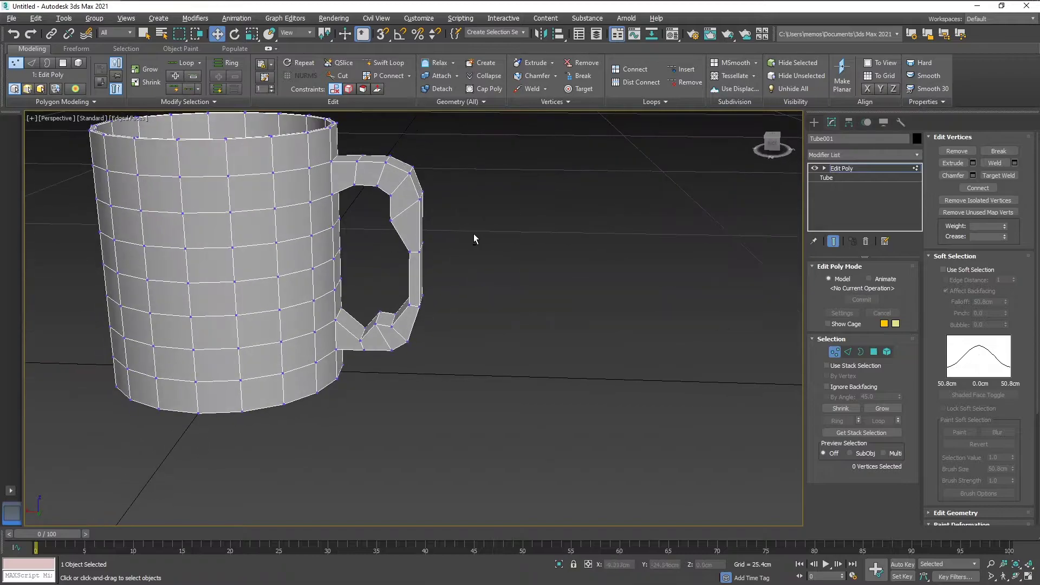
pyautogui.keyDown('alt'); pyautogui.moveTo(385, 224); pyautogui.dragTo(413, 216, button='middle'); pyautogui.keyUp('alt')
pyautogui.moveTo(399, 216); pyautogui.dragTo(398, 187)
pyautogui.click(439, 287)
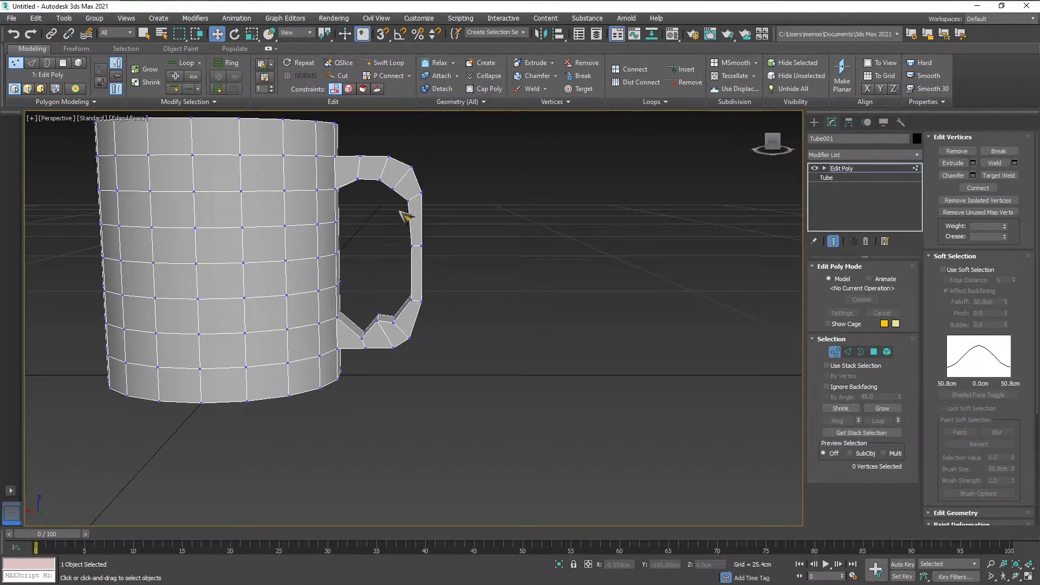
# - Shift the inner vertex pairs around the handle's lower corner down and outward to even out its thickness
pyautogui.moveTo(431, 206); pyautogui.dragTo(406, 191)
pyautogui.moveTo(391, 287); pyautogui.dragTo(401, 267)
pyautogui.click(515, 298)
pyautogui.keyDown('alt'); pyautogui.moveTo(430, 310); pyautogui.dragTo(434, 296, button='middle'); pyautogui.keyUp('alt')
pyautogui.moveTo(404, 329); pyautogui.dragTo(377, 324)
pyautogui.click(380, 308)
# - Adjust the outer vertex pair just below the handle's upper corner to smooth the curve
pyautogui.keyDown('alt'); pyautogui.moveTo(503, 268); pyautogui.dragTo(441, 209, button='middle'); pyautogui.keyUp('alt')
pyautogui.click(426, 207)
pyautogui.moveTo(416, 189); pyautogui.dragTo(415, 186)
# - Try moving a single vertex midway along the handle's outer vertical edge, and undo the move
pyautogui.click(422, 243)
pyautogui.moveTo(422, 242); pyautogui.dragTo(427, 258)
pyautogui.hotkey('ctrl', 'z')
pyautogui.keyDown('alt'); pyautogui.moveTo(466, 255); pyautogui.dragTo(464, 245, button='middle'); pyautogui.keyUp('alt')
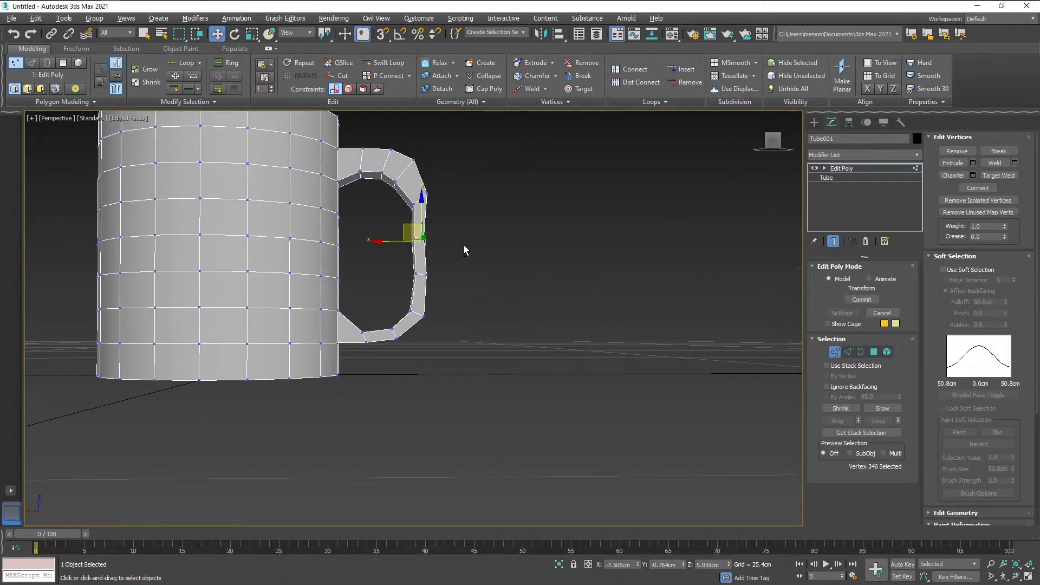
# - Move the vertices midway along the handle's vertical section outward to bow it gently
pyautogui.scroll(2, 463, 244)
pyautogui.click(451, 238)
pyautogui.moveTo(392, 223)
pyautogui.mouseDown()
pyautogui.moveTo(413, 246)
pyautogui.moveTo(378, 220)
pyautogui.mouseUp()
pyautogui.moveTo(460, 221)
pyautogui.keyDown('alt'); pyautogui.mouseDown(button='middle')
pyautogui.moveTo(454, 235)
pyautogui.moveTo(446, 225)
pyautogui.mouseUp(button='middle'); pyautogui.keyUp('alt')
pyautogui.scroll(-3, 456, 225)
pyautogui.click(391, 228)
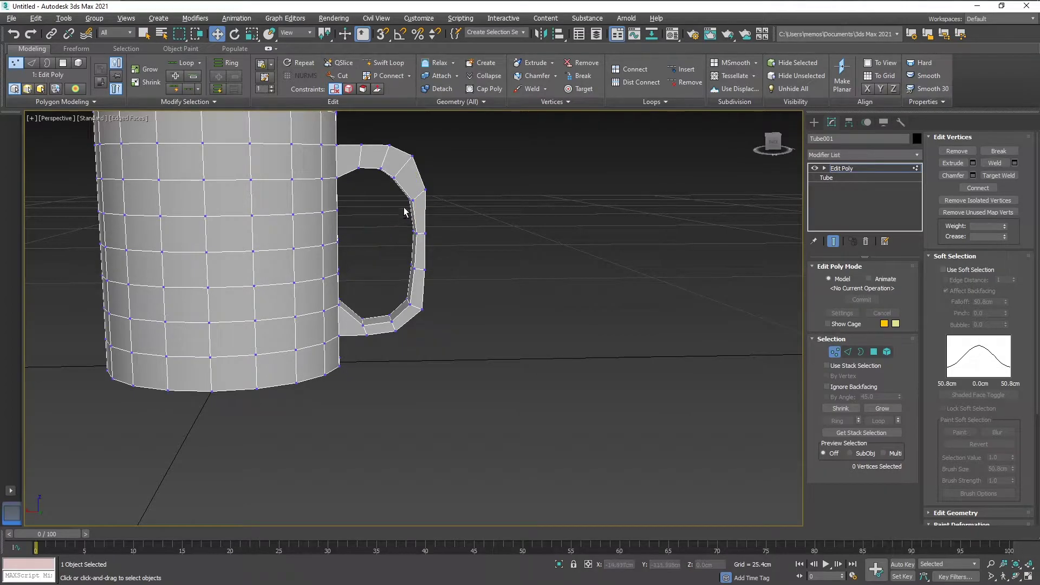
# - Raise the inner vertex pairs around the handle's upper corner and upper arm to thin and round the opening
pyautogui.scroll(4, 406, 214)
pyautogui.moveTo(399, 173); pyautogui.dragTo(385, 135)
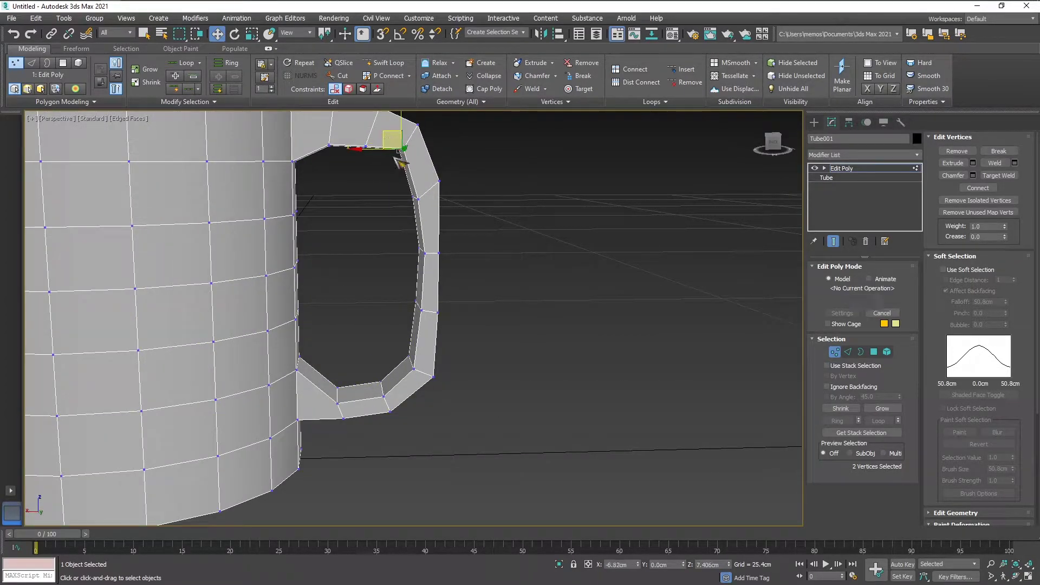
pyautogui.moveTo(431, 210); pyautogui.dragTo(408, 171)
pyautogui.keyDown('alt'); pyautogui.moveTo(385, 151); pyautogui.dragTo(383, 158, button='middle'); pyautogui.keyUp('alt')
pyautogui.moveTo(383, 167); pyautogui.dragTo(356, 140)
pyautogui.keyDown('alt'); pyautogui.moveTo(400, 142); pyautogui.dragTo(392, 131, button='middle'); pyautogui.keyUp('alt')
pyautogui.moveTo(354, 133); pyautogui.dragTo(363, 121)
pyautogui.scroll(-5, 379, 182)
pyautogui.scroll(2, 399, 187)
pyautogui.scroll(3, 400, 184)
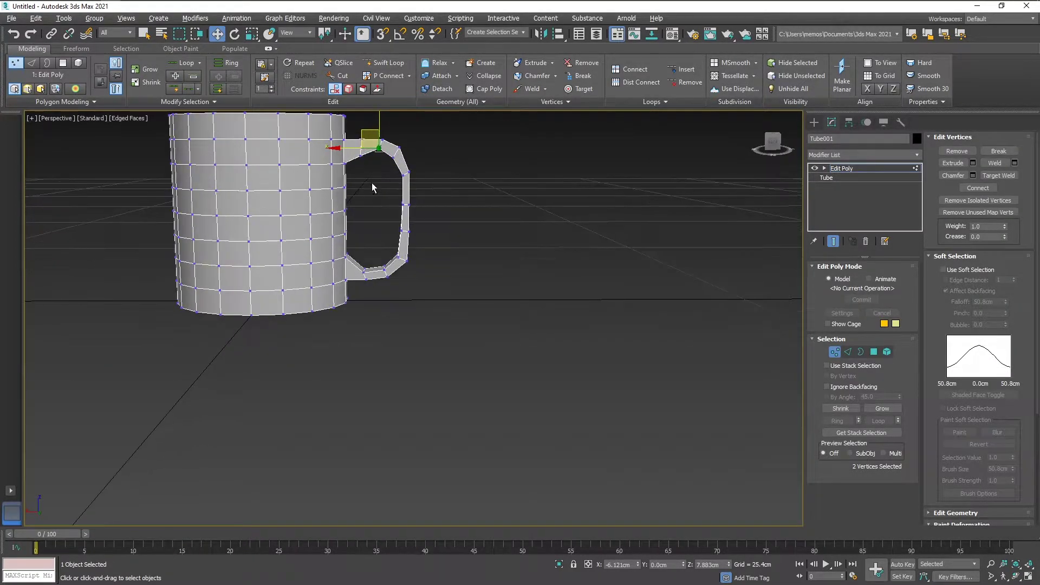
# - Nudge the inner vertex pair on the handle's upper arm near the cup body slightly upward
pyautogui.click(367, 187)
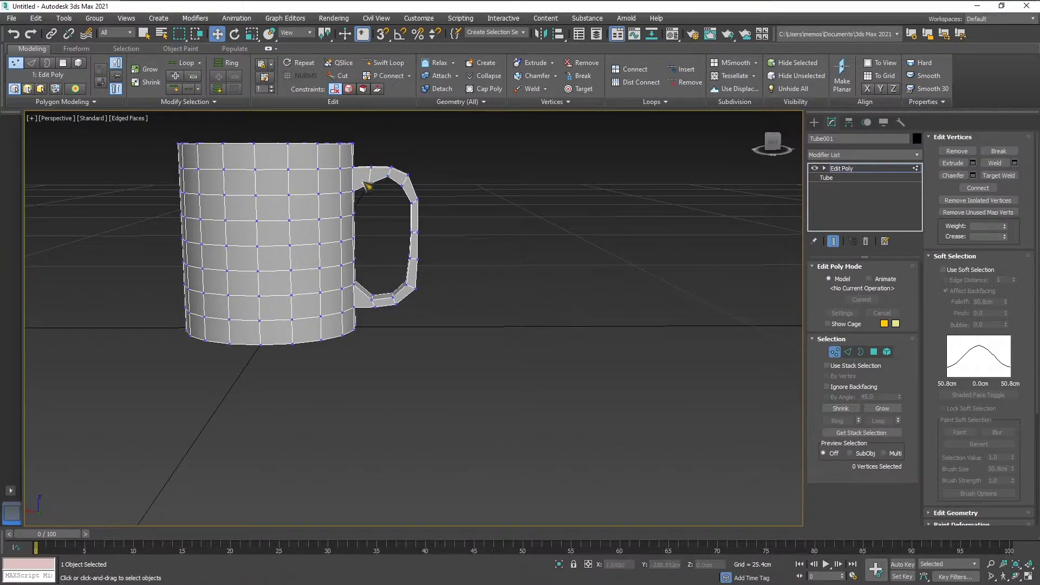
pyautogui.moveTo(379, 192); pyautogui.dragTo(378, 190)
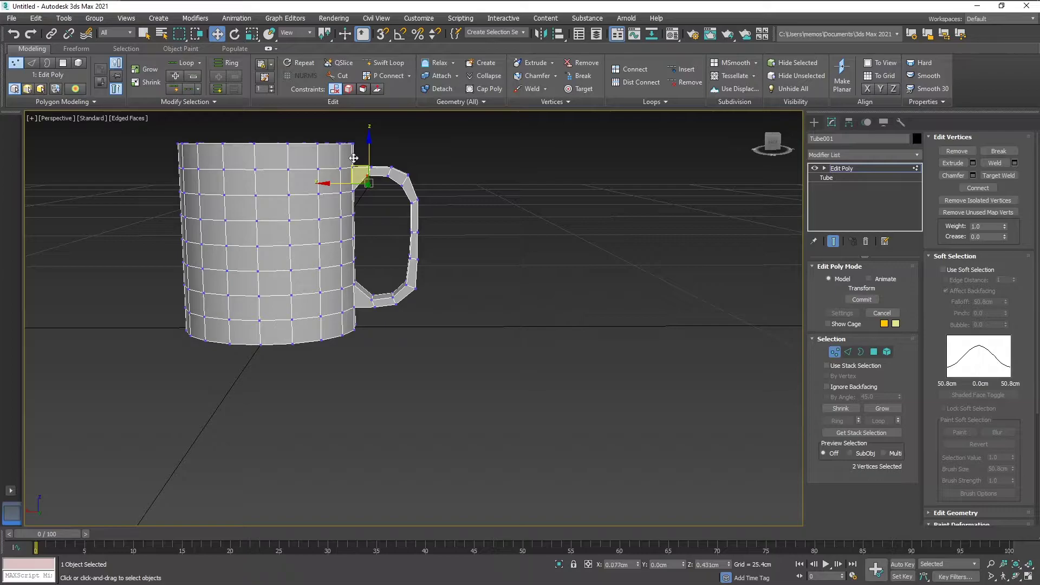
pyautogui.click(465, 223)
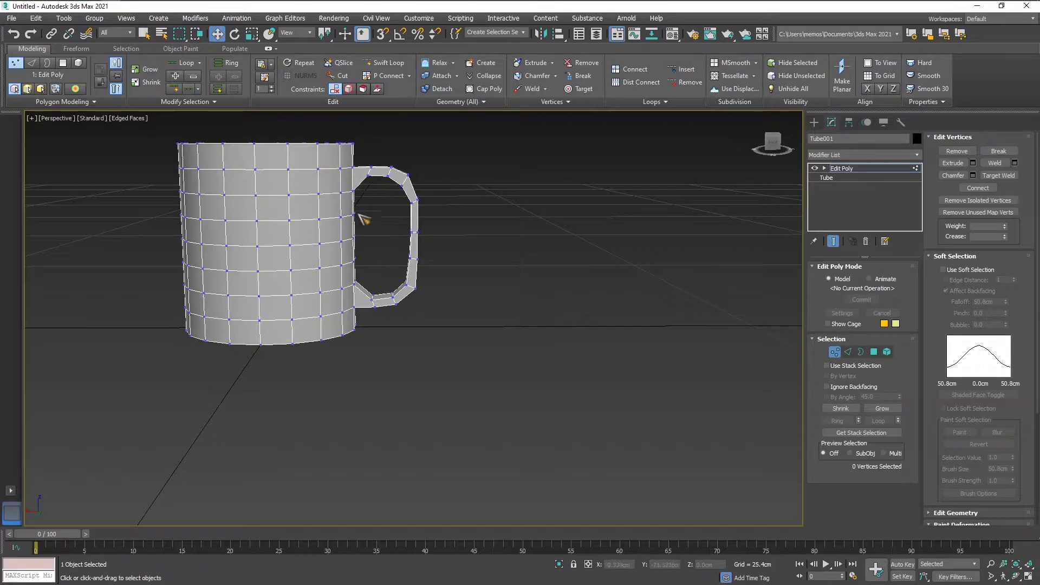
# - Raise the inner vertex pair at the handle's upper corner to even out the handle's thickness
pyautogui.keyDown('alt'); pyautogui.moveTo(373, 301); pyautogui.dragTo(389, 204, button='middle'); pyautogui.keyUp('alt')
pyautogui.scroll(5, 390, 205)
pyautogui.keyDown('alt'); pyautogui.moveTo(411, 274); pyautogui.dragTo(417, 262, button='middle'); pyautogui.keyUp('alt')
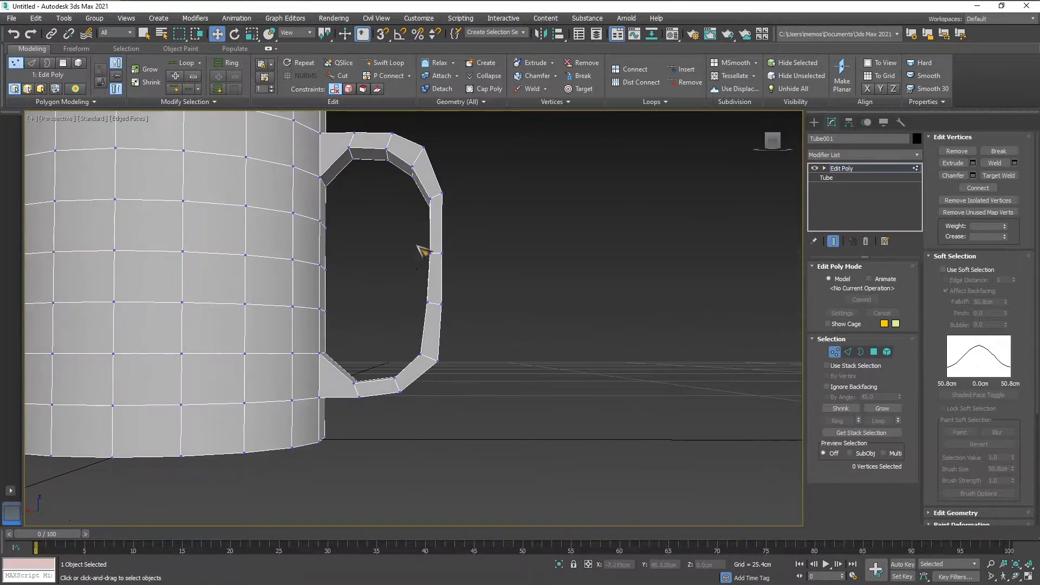
pyautogui.moveTo(403, 172)
pyautogui.keyDown('alt'); pyautogui.mouseDown(button='middle')
pyautogui.moveTo(402, 205)
pyautogui.moveTo(410, 171)
pyautogui.mouseUp(button='middle'); pyautogui.keyUp('alt')
pyautogui.moveTo(425, 188); pyautogui.dragTo(405, 143)
pyautogui.keyDown('alt'); pyautogui.moveTo(468, 340); pyautogui.dragTo(467, 324, button='middle'); pyautogui.keyUp('alt')
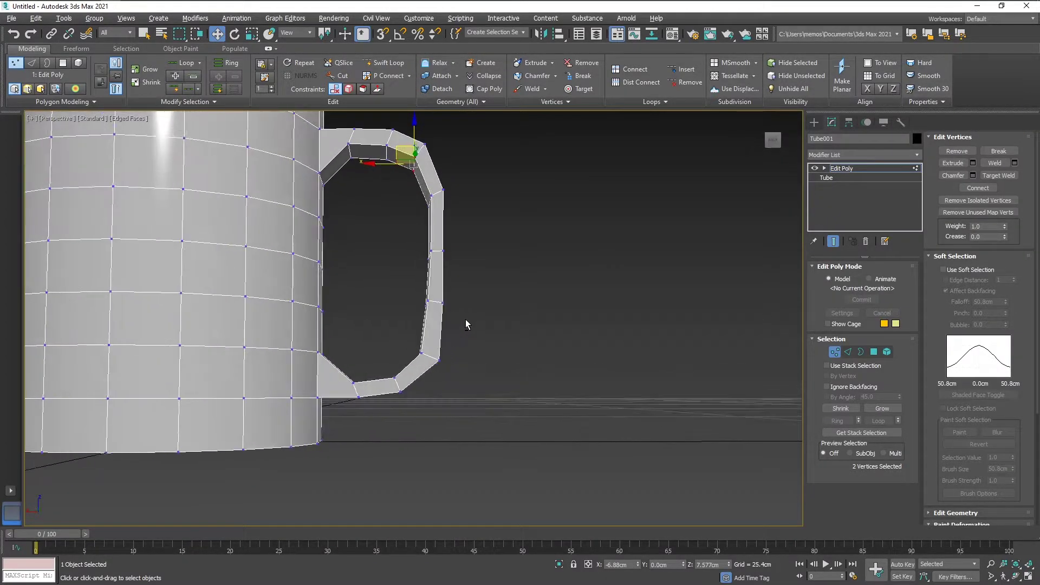
# - Adjust the inner vertex pairs around the handle's lower corner to round the opening
pyautogui.moveTo(402, 388); pyautogui.dragTo(384, 360)
pyautogui.click(457, 400)
pyautogui.keyDown('alt'); pyautogui.moveTo(457, 400); pyautogui.dragTo(413, 396, button='middle'); pyautogui.keyUp('alt')
pyautogui.moveTo(393, 394); pyautogui.dragTo(419, 344)
pyautogui.click(483, 364)
# - Reposition the inner vertex pairs at the outer end of the handle's upper arm and at its upper corner
pyautogui.moveTo(363, 354)
pyautogui.keyDown('alt'); pyautogui.mouseDown(button='middle')
pyautogui.moveTo(385, 349)
pyautogui.moveTo(367, 355)
pyautogui.moveTo(362, 341)
pyautogui.mouseUp(button='middle'); pyautogui.keyUp('alt')
pyautogui.moveTo(372, 297)
pyautogui.mouseDown(button='middle')
pyautogui.moveTo(371, 310)
pyautogui.moveTo(380, 282)
pyautogui.mouseUp(button='middle')
pyautogui.moveTo(373, 210)
pyautogui.mouseDown()
pyautogui.moveTo(391, 229)
pyautogui.moveTo(368, 193)
pyautogui.mouseUp()
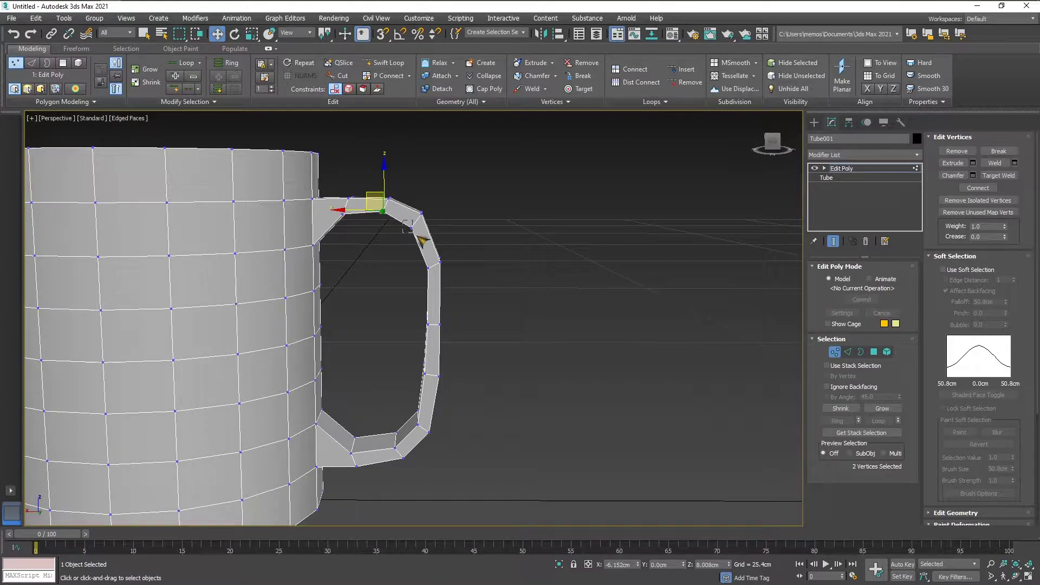
pyautogui.click(408, 218)
pyautogui.moveTo(408, 231); pyautogui.dragTo(397, 213)
pyautogui.click(497, 258)
# - Shift the four mid-height vertices of the handle's vertical section outward and the four just below the upper corner inward
pyautogui.keyDown('alt'); pyautogui.moveTo(496, 258); pyautogui.dragTo(505, 323, button='middle'); pyautogui.keyUp('alt')
pyautogui.moveTo(418, 308); pyautogui.dragTo(459, 338)
pyautogui.moveTo(416, 302); pyautogui.dragTo(419, 302)
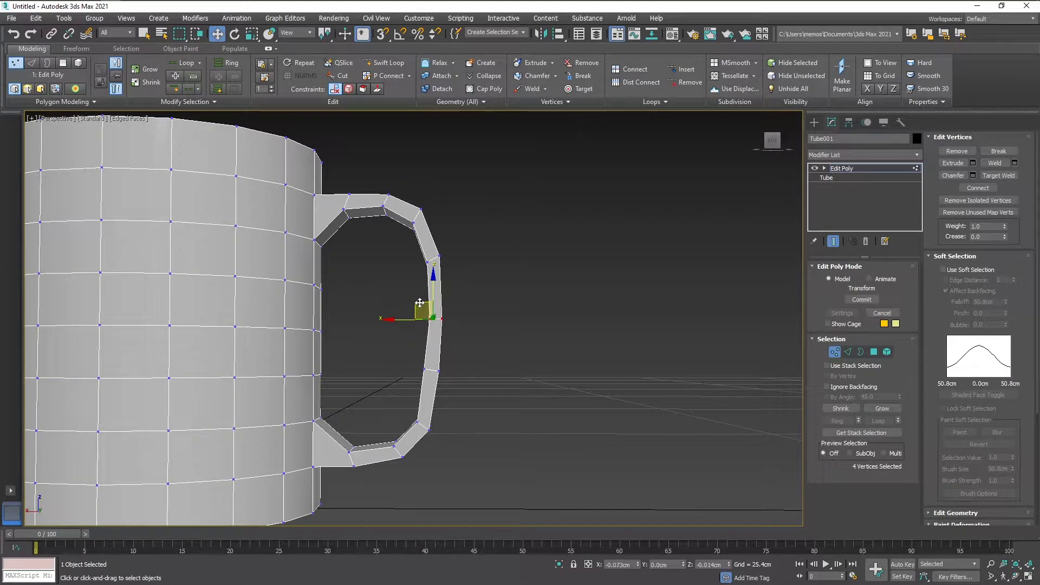
pyautogui.click(528, 302)
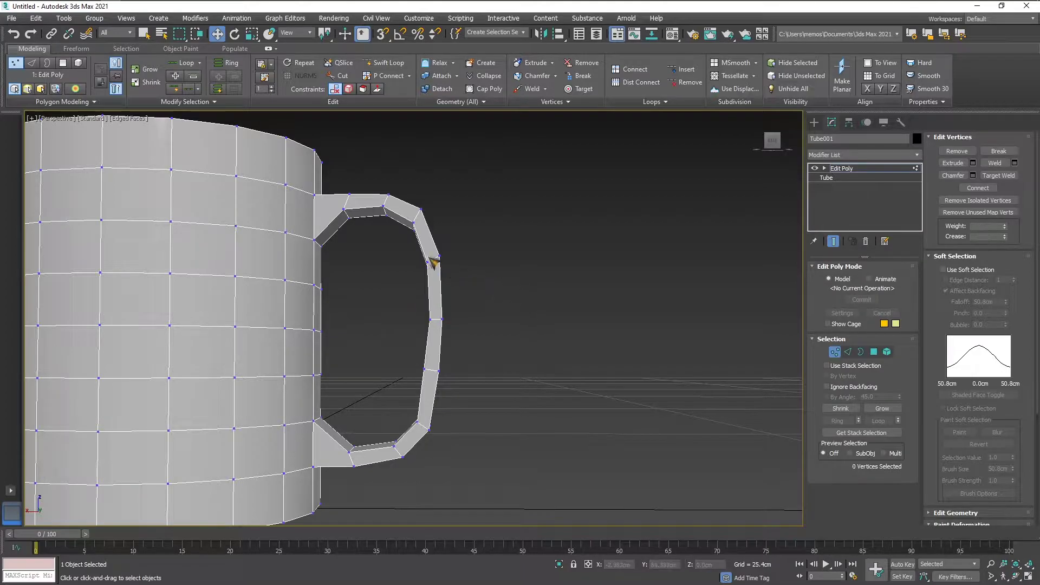
pyautogui.moveTo(416, 248)
pyautogui.mouseDown()
pyautogui.moveTo(446, 266)
pyautogui.moveTo(415, 245)
pyautogui.mouseUp()
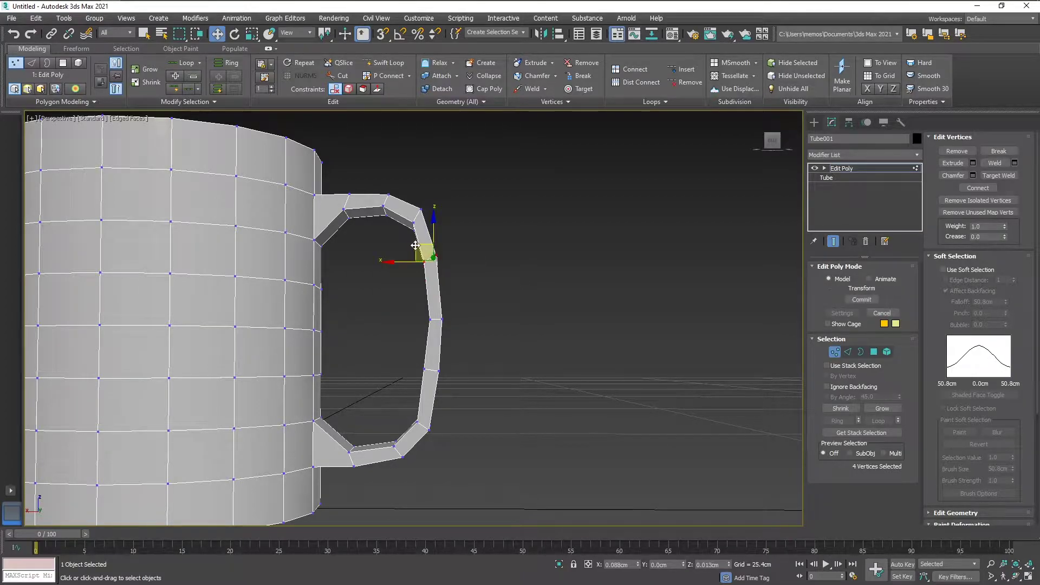
# - Adjust the vertices on the lower part of the handle's vertical section to smooth its outward bow
pyautogui.keyDown('alt'); pyautogui.moveTo(530, 309); pyautogui.dragTo(509, 354, button='middle'); pyautogui.keyUp('alt')
pyautogui.scroll(-2, 511, 330)
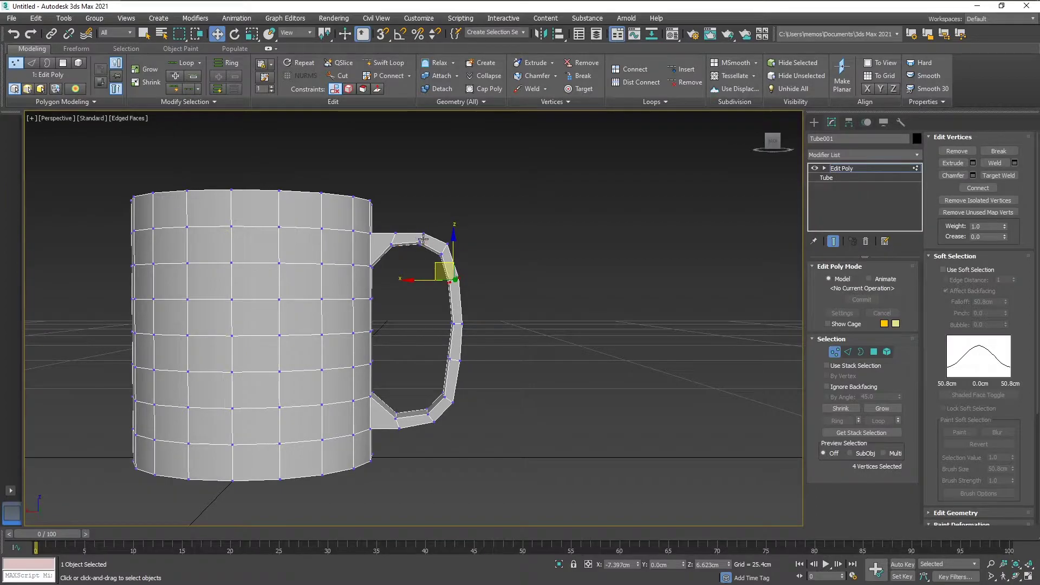
pyautogui.keyDown('alt'); pyautogui.moveTo(426, 408); pyautogui.dragTo(416, 312, button='middle'); pyautogui.keyUp('alt')
pyautogui.scroll(2, 416, 414)
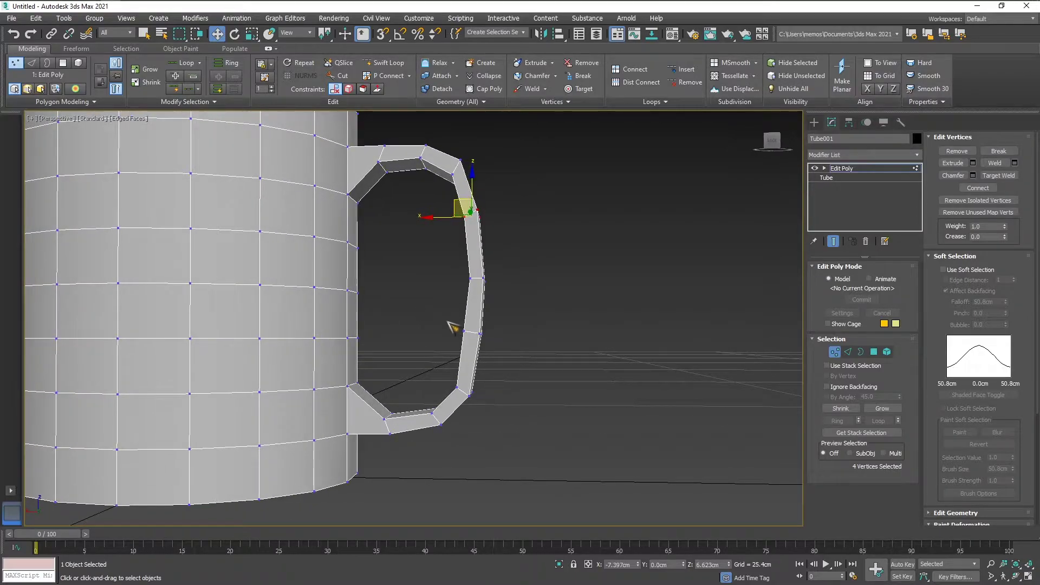
pyautogui.keyDown('alt'); pyautogui.moveTo(502, 330); pyautogui.dragTo(469, 330, button='middle'); pyautogui.keyUp('alt')
pyautogui.moveTo(471, 346); pyautogui.dragTo(461, 320)
pyautogui.click(583, 345)
# - Nudge the inner vertices at the outer end of the handle's upper arm and clear the vertex selection
pyautogui.moveTo(522, 380)
pyautogui.keyDown('alt'); pyautogui.mouseDown(button='middle')
pyautogui.moveTo(517, 361)
pyautogui.moveTo(528, 391)
pyautogui.mouseUp(button='middle'); pyautogui.keyUp('alt')
pyautogui.moveTo(423, 164)
pyautogui.mouseDown()
pyautogui.moveTo(430, 170)
pyautogui.moveTo(412, 147)
pyautogui.mouseUp()
pyautogui.keyDown('alt'); pyautogui.moveTo(494, 365); pyautogui.dragTo(575, 363, button='middle'); pyautogui.keyUp('alt')
pyautogui.scroll(-5, 500, 350)
pyautogui.click(571, 319)
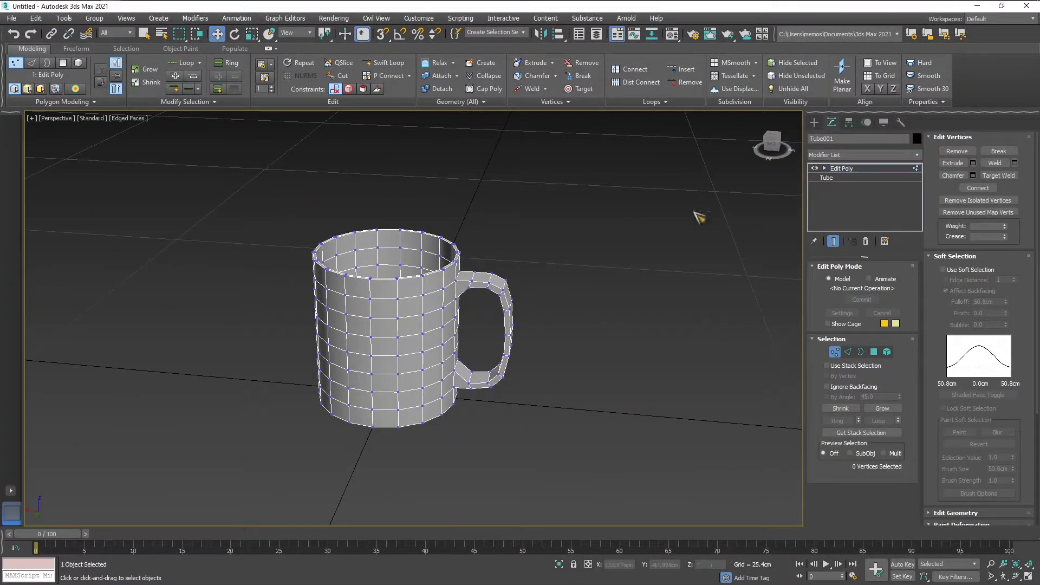
# - Leave vertex editing and deselect the cup to review its overall shape
pyautogui.click(813, 122)
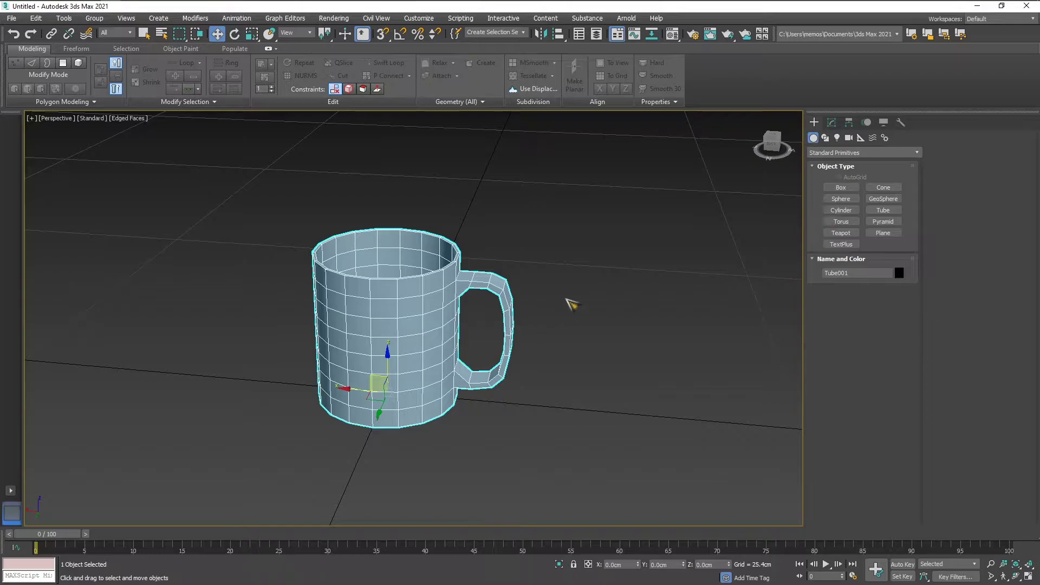
pyautogui.click(568, 299)
pyautogui.keyDown('alt'); pyautogui.moveTo(586, 265); pyautogui.dragTo(612, 248, button='middle'); pyautogui.keyUp('alt')
pyautogui.keyDown('alt'); pyautogui.moveTo(542, 305); pyautogui.dragTo(597, 307, button='middle'); pyautogui.keyUp('alt')
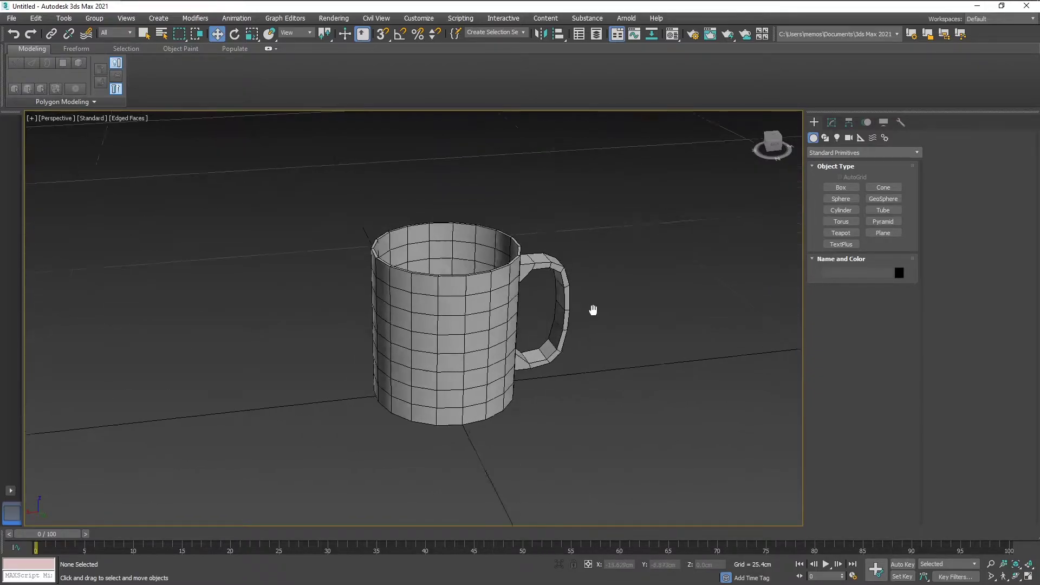
# - Reselect the cup and add a TurboSmooth modifier above Edit Poly
pyautogui.click(832, 123)
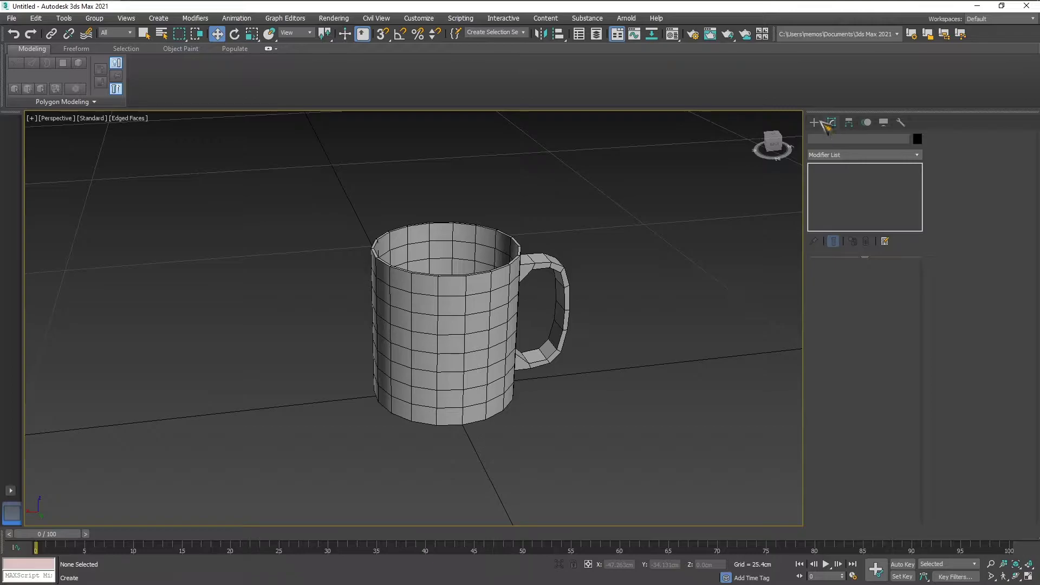
pyautogui.click(814, 123)
pyautogui.click(833, 123)
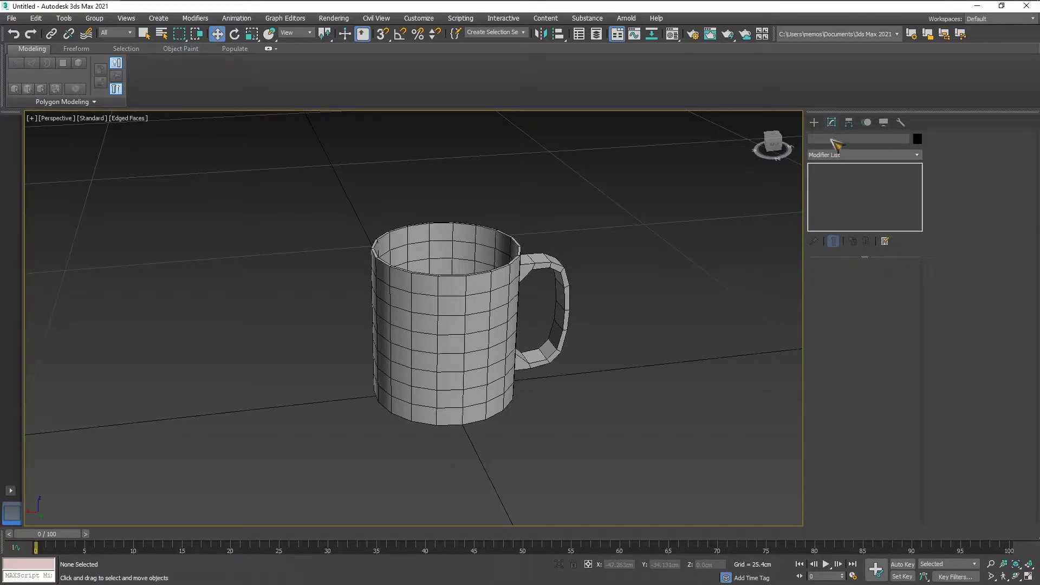
pyautogui.click(567, 287)
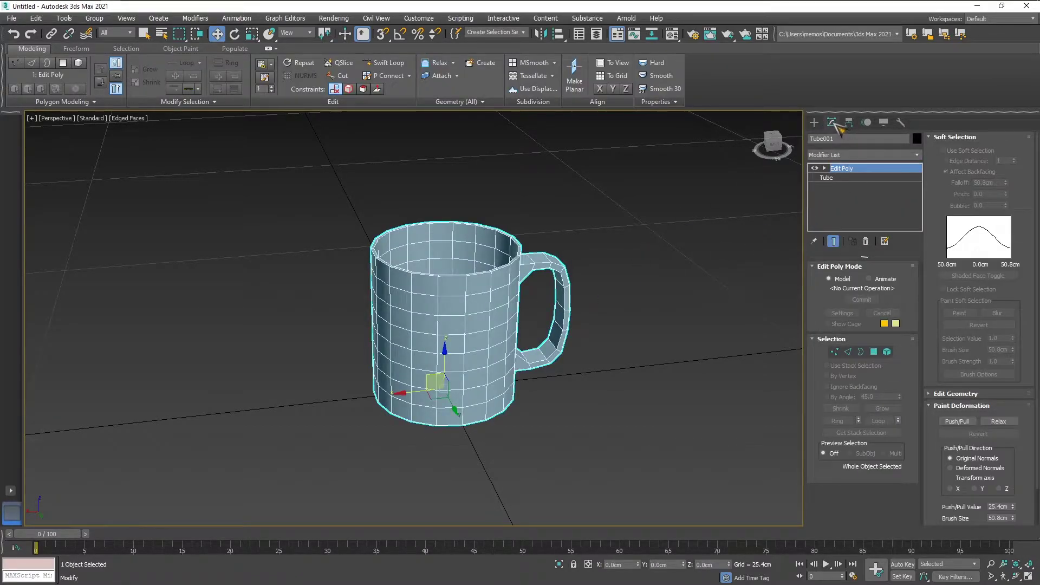
pyautogui.keyDown('alt'); pyautogui.moveTo(781, 264); pyautogui.dragTo(763, 265, button='middle'); pyautogui.keyUp('alt')
pyautogui.click(916, 157)
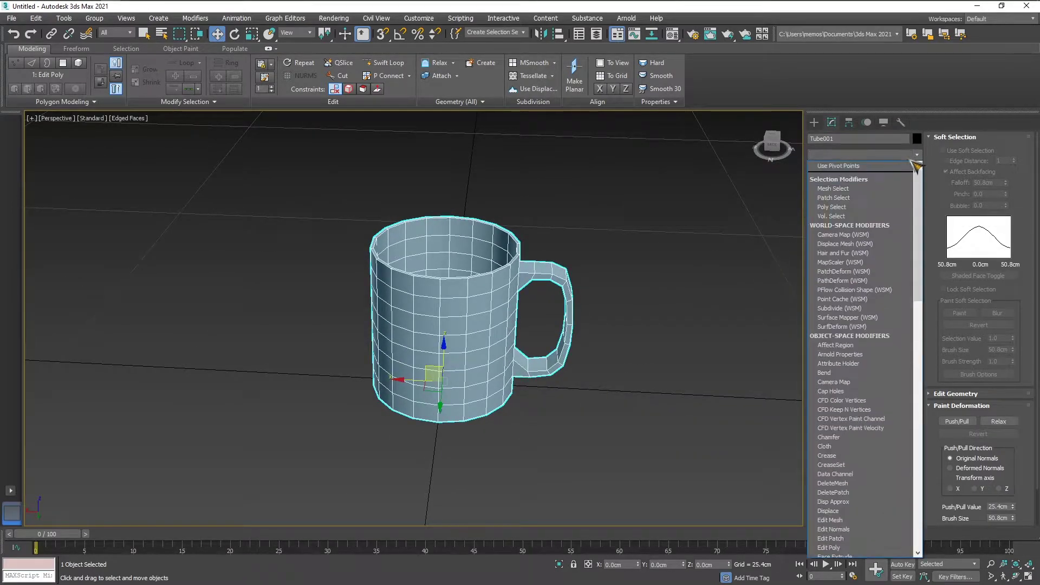
pyautogui.scroll(-4, 845, 466)
pyautogui.scroll(-9, 847, 485)
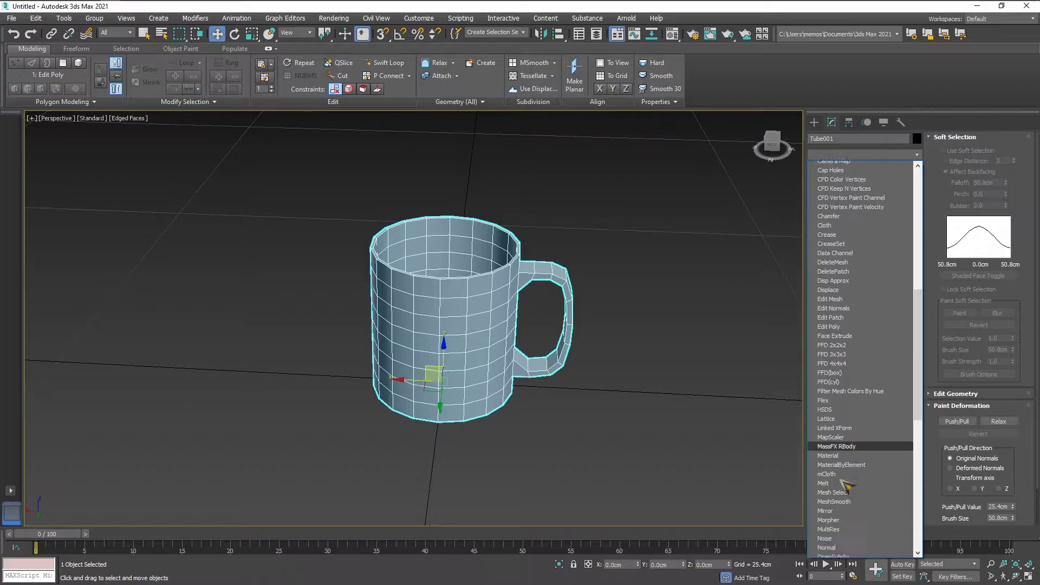
pyautogui.scroll(-14, 847, 483)
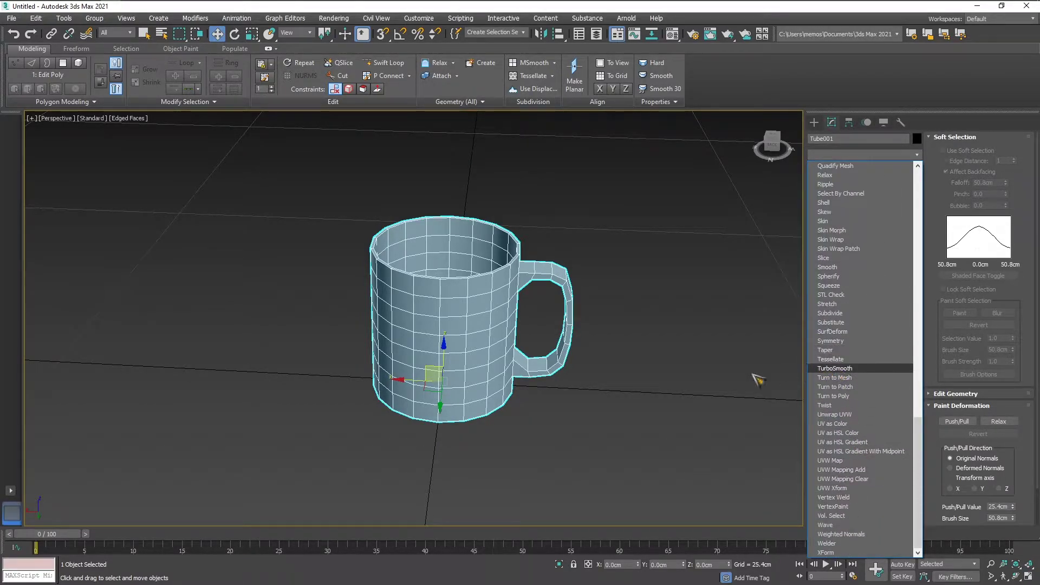
pyautogui.click(835, 368)
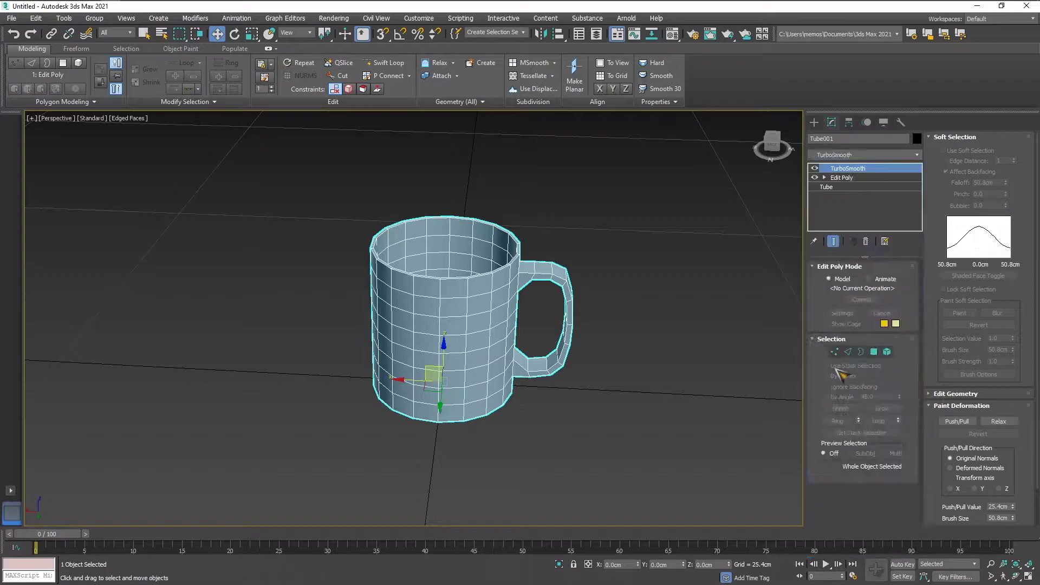
# - Set the TurboSmooth iterations to 2 after trying 3, and inspect the smoothed rim and handle
pyautogui.keyDown('alt'); pyautogui.moveTo(654, 353); pyautogui.dragTo(574, 243, button='middle'); pyautogui.keyUp('alt')
pyautogui.scroll(5, 507, 276)
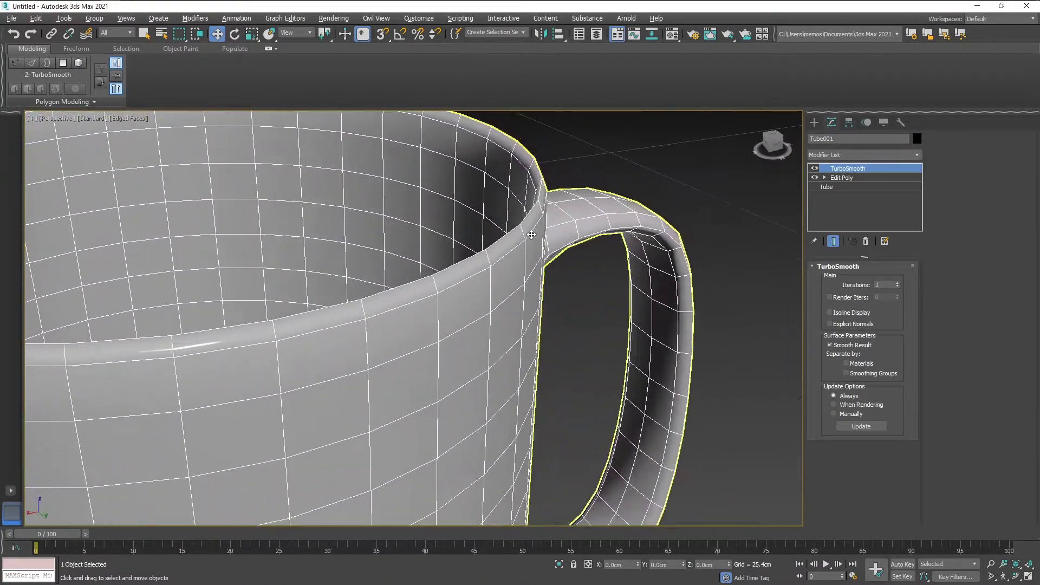
pyautogui.scroll(-4, 594, 258)
pyautogui.moveTo(623, 295)
pyautogui.keyDown('alt'); pyautogui.mouseDown(button='middle')
pyautogui.moveTo(578, 284)
pyautogui.moveTo(628, 297)
pyautogui.mouseUp(button='middle'); pyautogui.keyUp('alt')
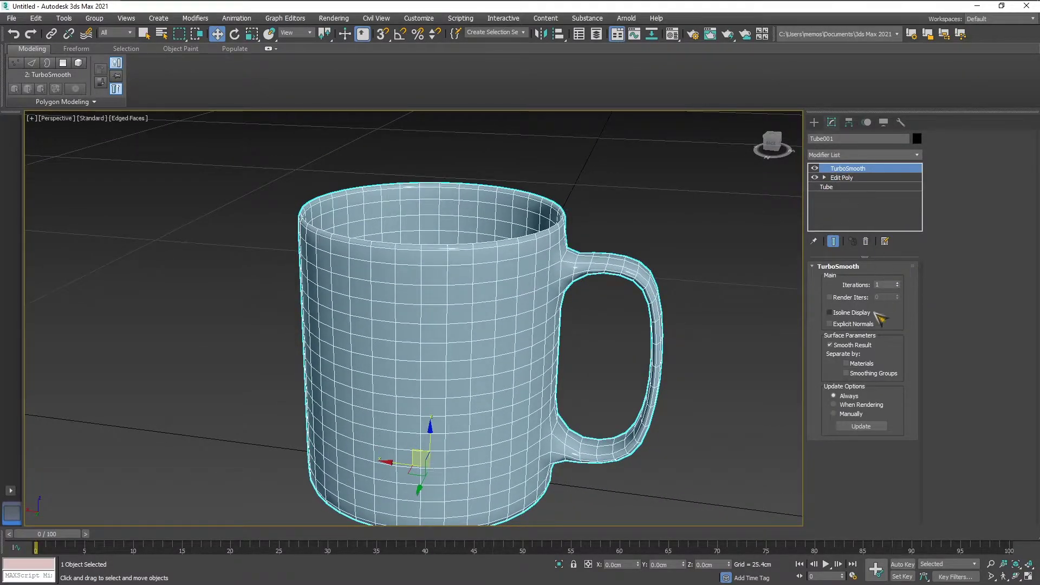
pyautogui.keyDown('alt'); pyautogui.moveTo(729, 313); pyautogui.dragTo(732, 301, button='middle'); pyautogui.keyUp('alt')
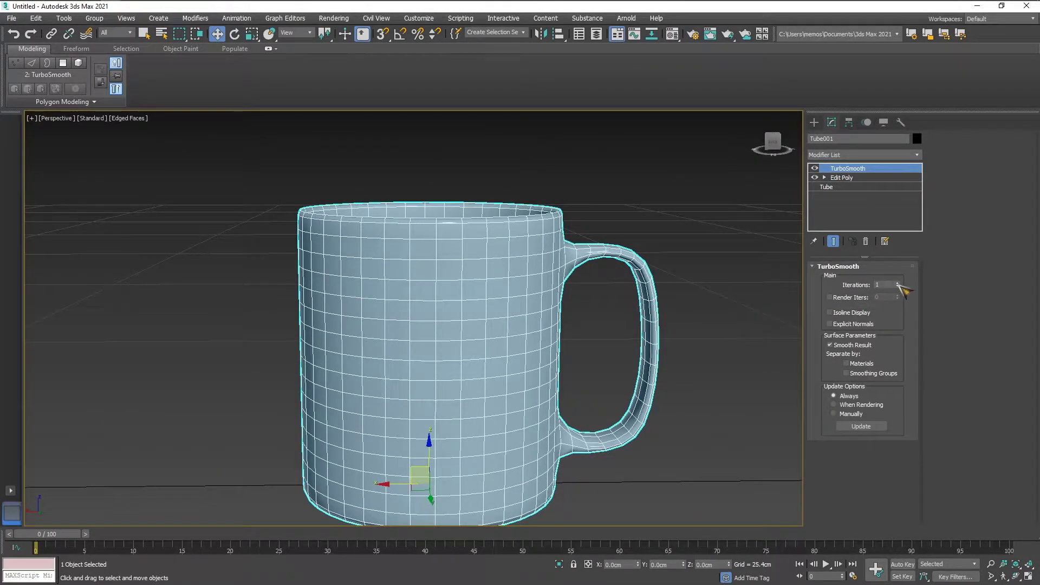
pyautogui.click(898, 282)
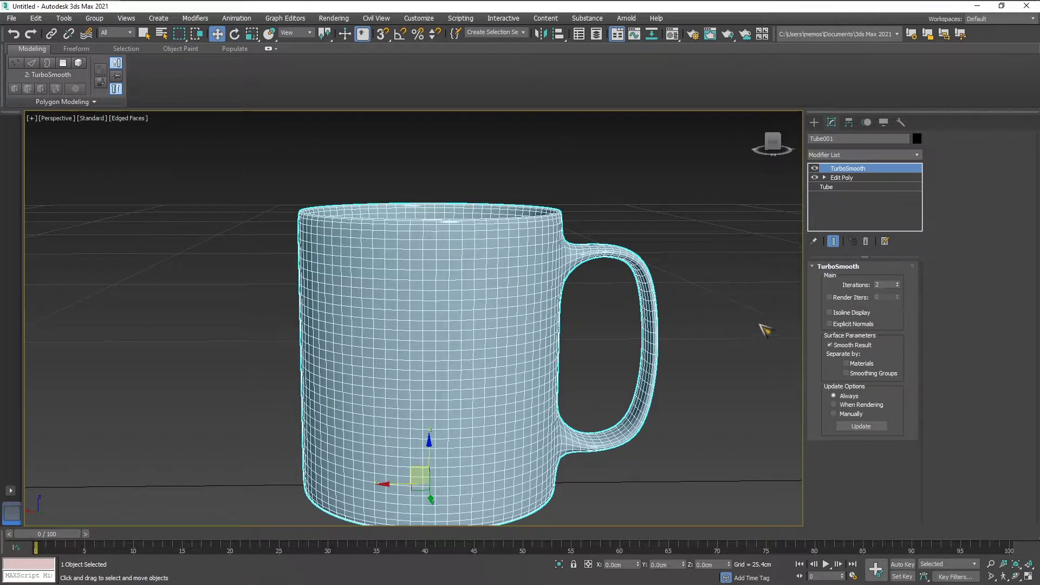
pyautogui.click(898, 283)
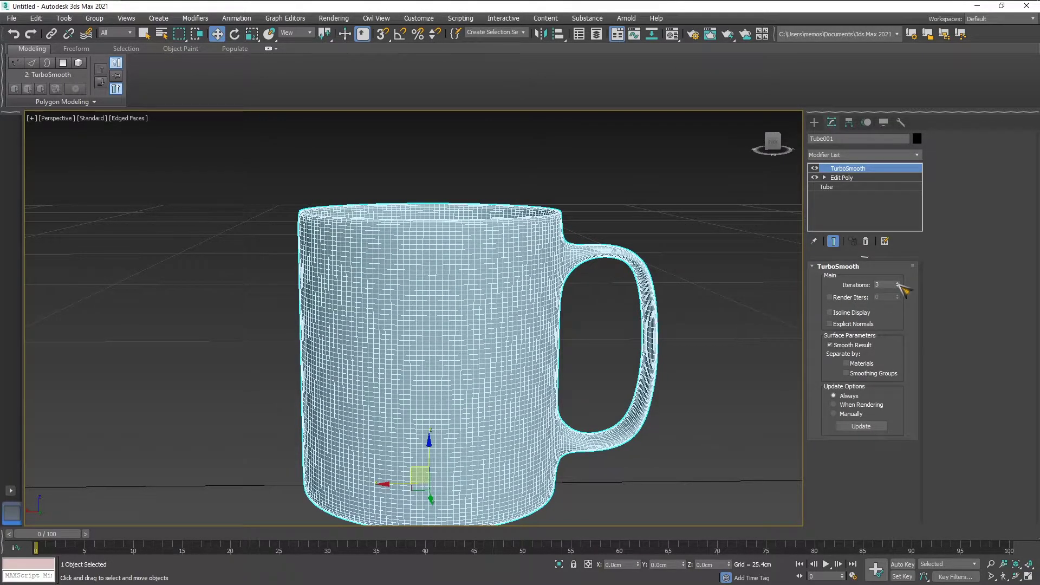
pyautogui.click(897, 286)
pyautogui.keyDown('alt'); pyautogui.moveTo(759, 307); pyautogui.dragTo(638, 341, button='middle'); pyautogui.keyUp('alt')
pyautogui.click(703, 312)
pyautogui.scroll(-5, 706, 311)
pyautogui.scroll(5, 681, 337)
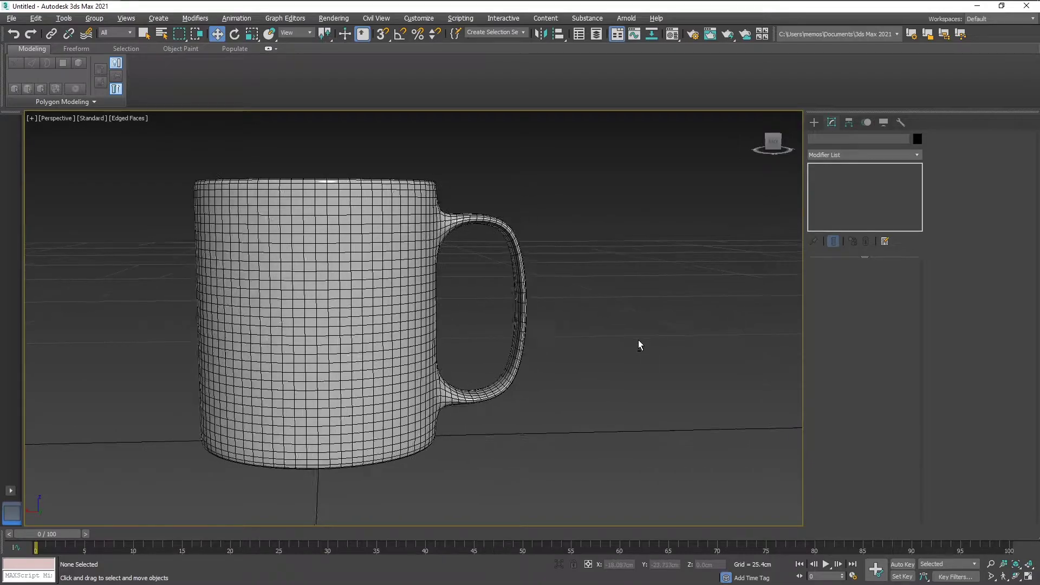
# - Reselect the cup, return to its Edit Poly level and turn off the TurboSmooth effect
pyautogui.click(814, 123)
pyautogui.click(832, 123)
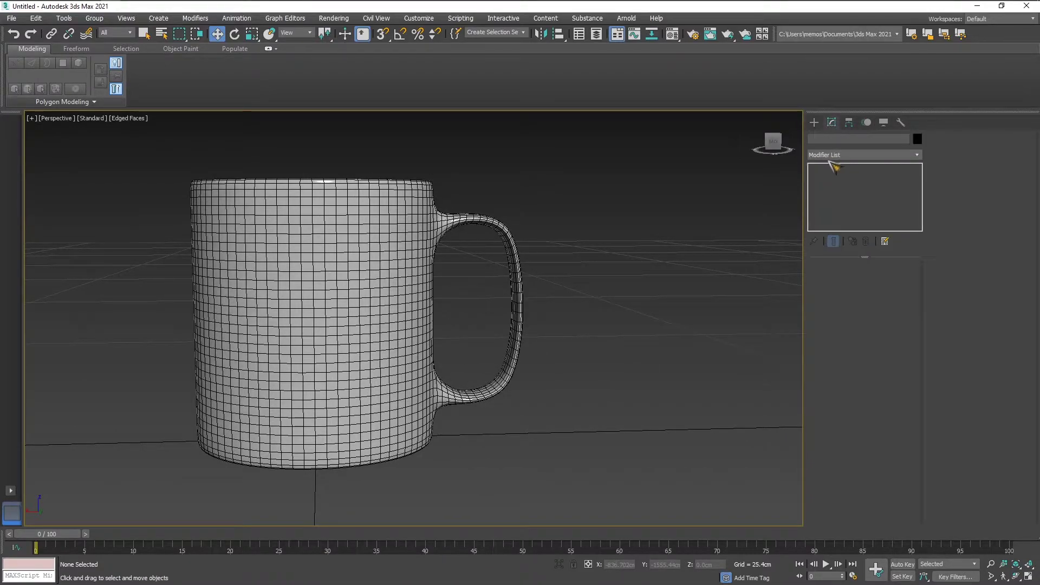
pyautogui.click(826, 154)
pyautogui.click(433, 255)
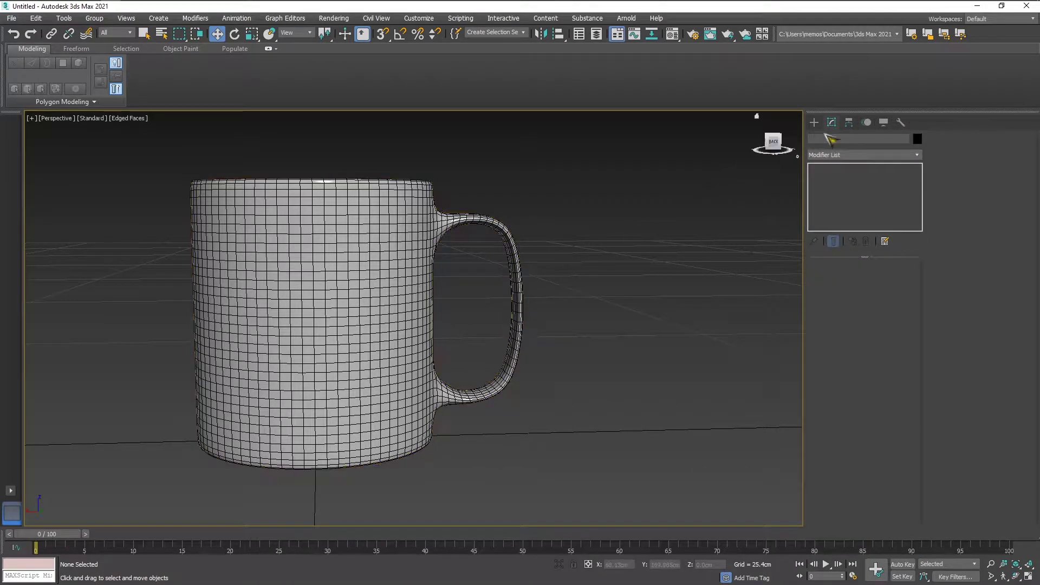
pyautogui.click(847, 155)
pyautogui.click(336, 303)
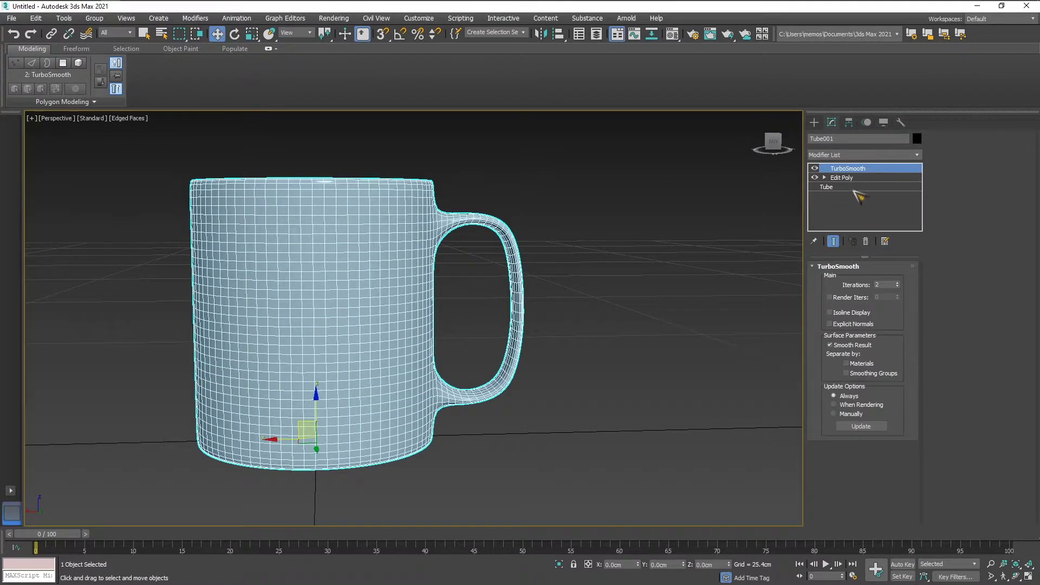
pyautogui.click(844, 178)
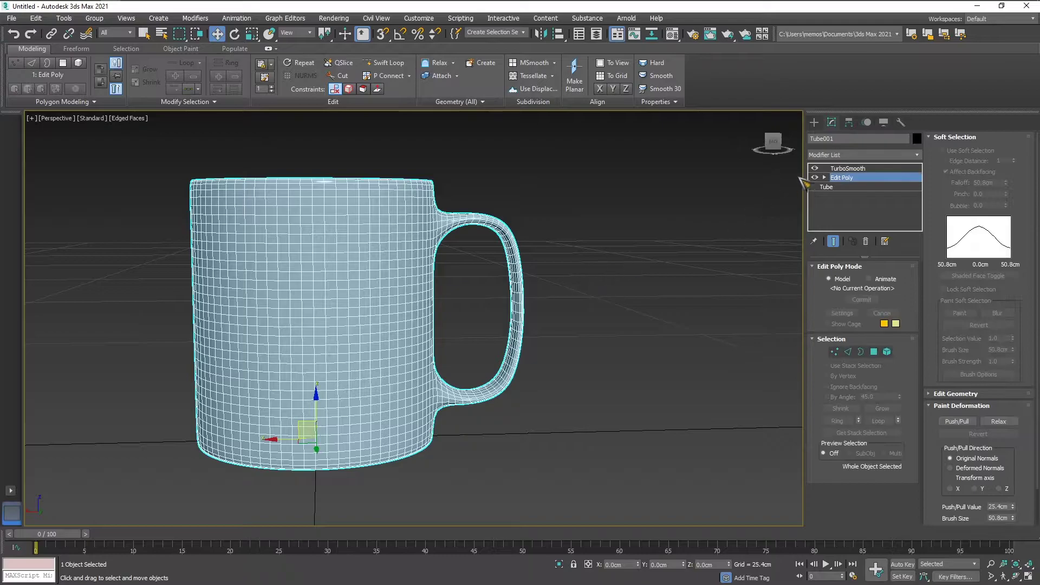
pyautogui.click(815, 168)
# - Enter vertex editing and adjust the inner vertex pair at the handle's upper corner
pyautogui.scroll(5, 585, 290)
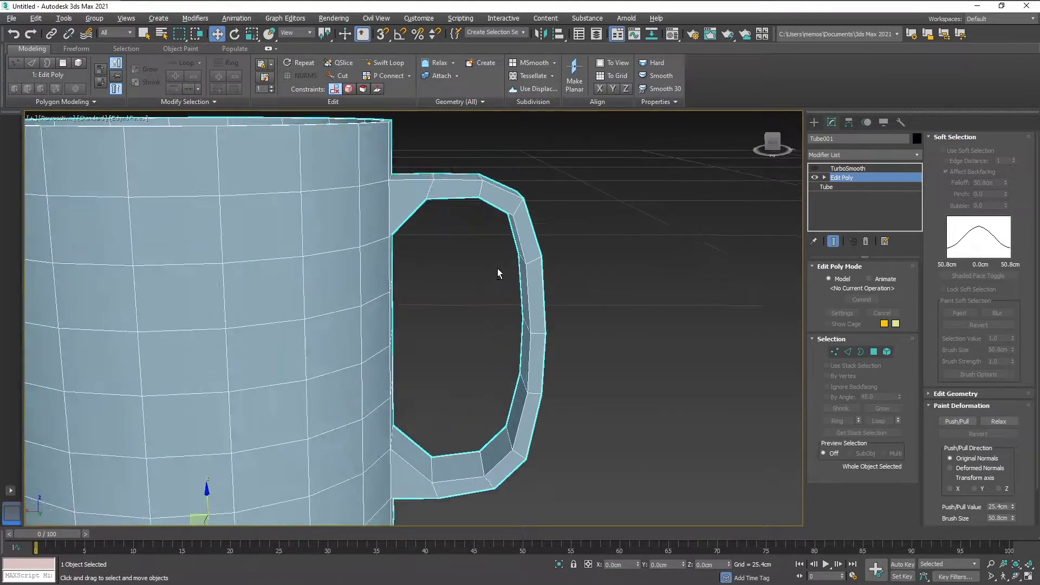
pyautogui.keyDown('alt'); pyautogui.moveTo(472, 360); pyautogui.dragTo(476, 330, button='middle'); pyautogui.keyUp('alt')
pyautogui.keyDown('alt'); pyautogui.moveTo(594, 357); pyautogui.dragTo(590, 383, button='middle'); pyautogui.keyUp('alt')
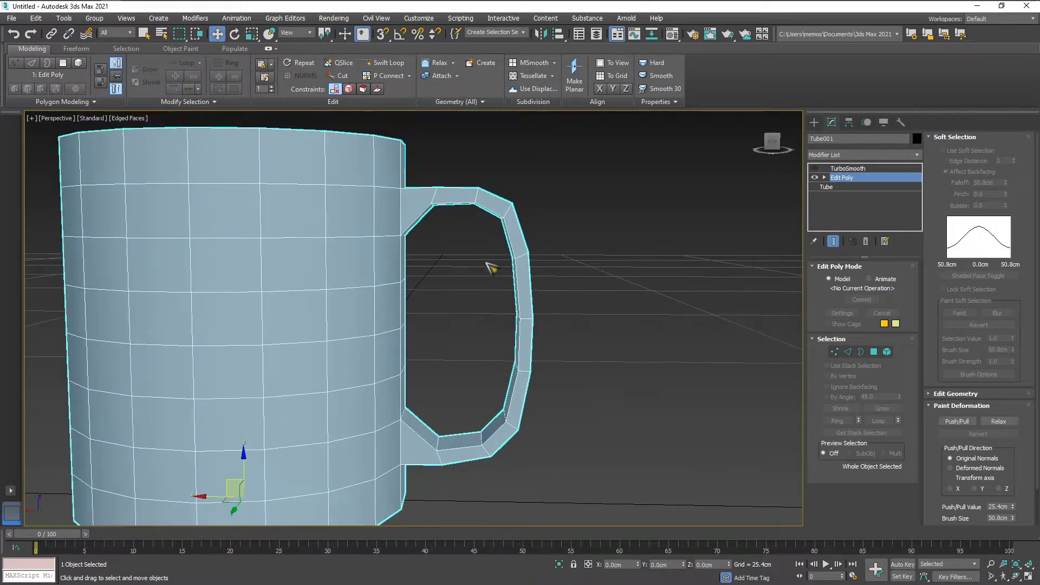
pyautogui.moveTo(424, 201); pyautogui.dragTo(435, 204)
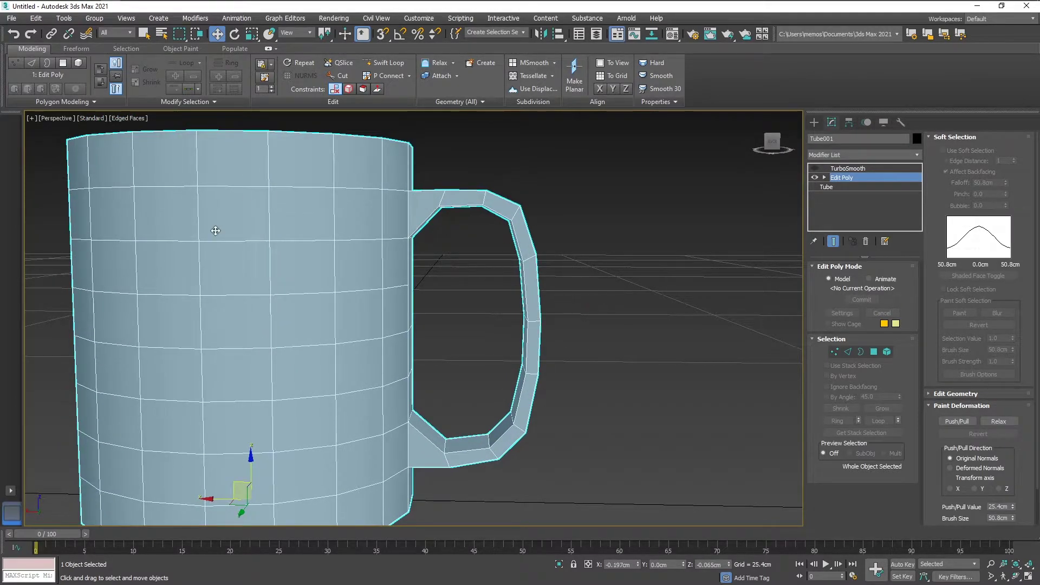
pyautogui.click(837, 352)
pyautogui.moveTo(496, 222)
pyautogui.mouseDown()
pyautogui.moveTo(484, 204)
pyautogui.moveTo(497, 214)
pyautogui.mouseUp()
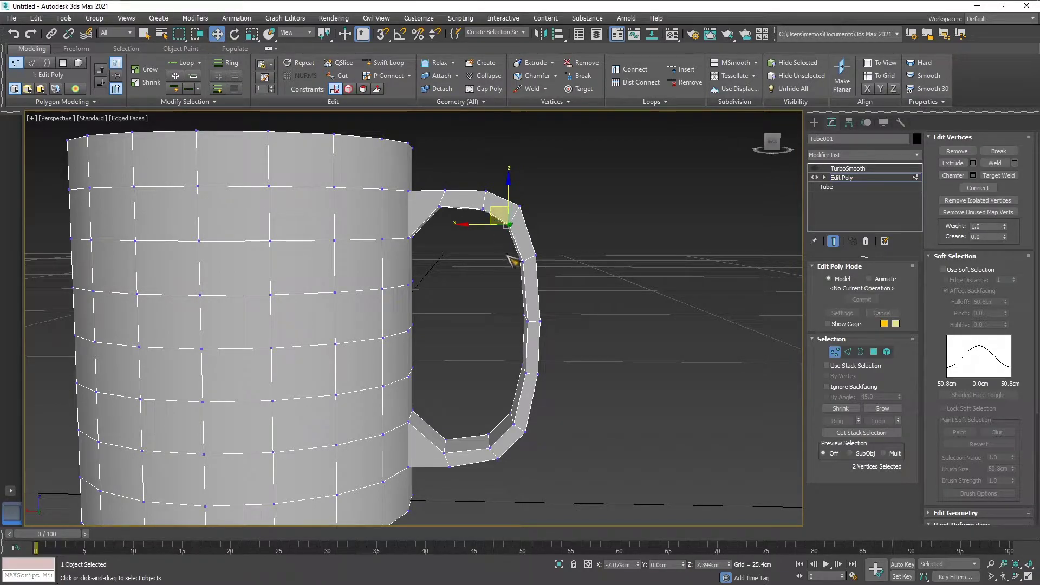
# - Adjust the inner vertex pairs down the handle's long side and around its lower bend to the cup
pyautogui.moveTo(533, 278); pyautogui.dragTo(533, 340)
pyautogui.moveTo(511, 305); pyautogui.dragTo(507, 303)
pyautogui.moveTo(528, 381); pyautogui.dragTo(495, 401)
pyautogui.moveTo(480, 430)
pyautogui.keyDown('alt'); pyautogui.mouseDown(button='middle')
pyautogui.moveTo(515, 417)
pyautogui.moveTo(494, 437)
pyautogui.mouseUp(button='middle'); pyautogui.keyUp('alt')
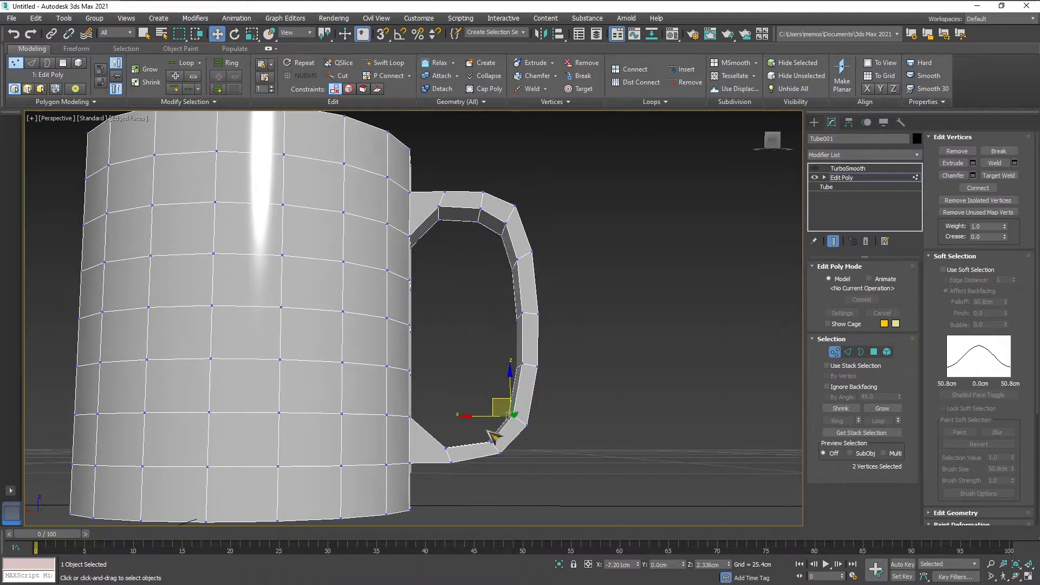
pyautogui.moveTo(494, 447); pyautogui.dragTo(470, 422)
pyautogui.keyDown('alt'); pyautogui.moveTo(445, 427); pyautogui.dragTo(442, 429, button='middle'); pyautogui.keyUp('alt')
pyautogui.moveTo(479, 429); pyautogui.dragTo(436, 422)
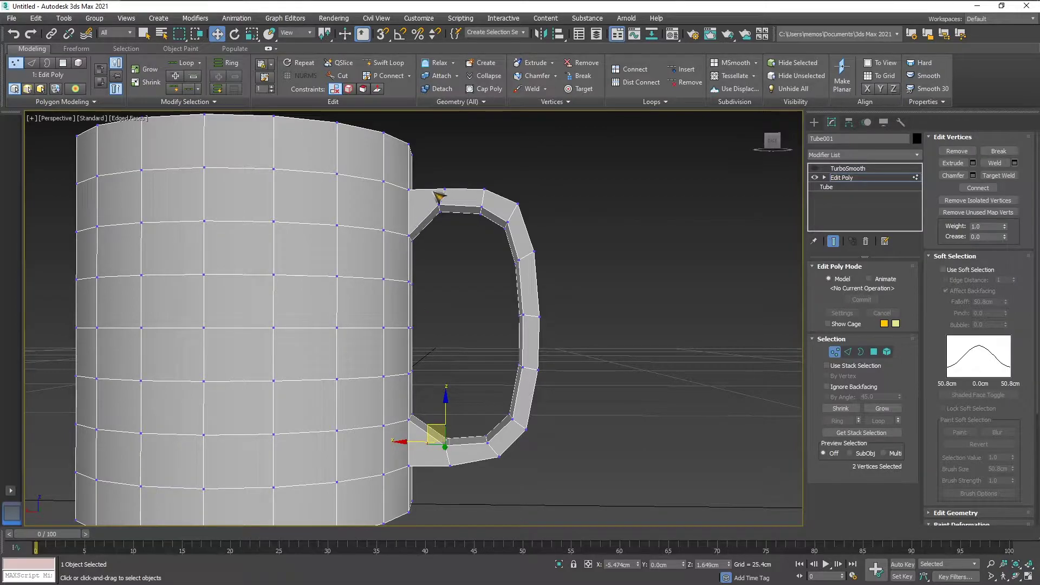
# - Raise the outer vertex pair on top of the handle near the cup slightly, undoing the first attempt
pyautogui.keyDown('alt'); pyautogui.moveTo(479, 185); pyautogui.dragTo(439, 188, button='middle'); pyautogui.keyUp('alt')
pyautogui.moveTo(455, 198); pyautogui.dragTo(411, 161)
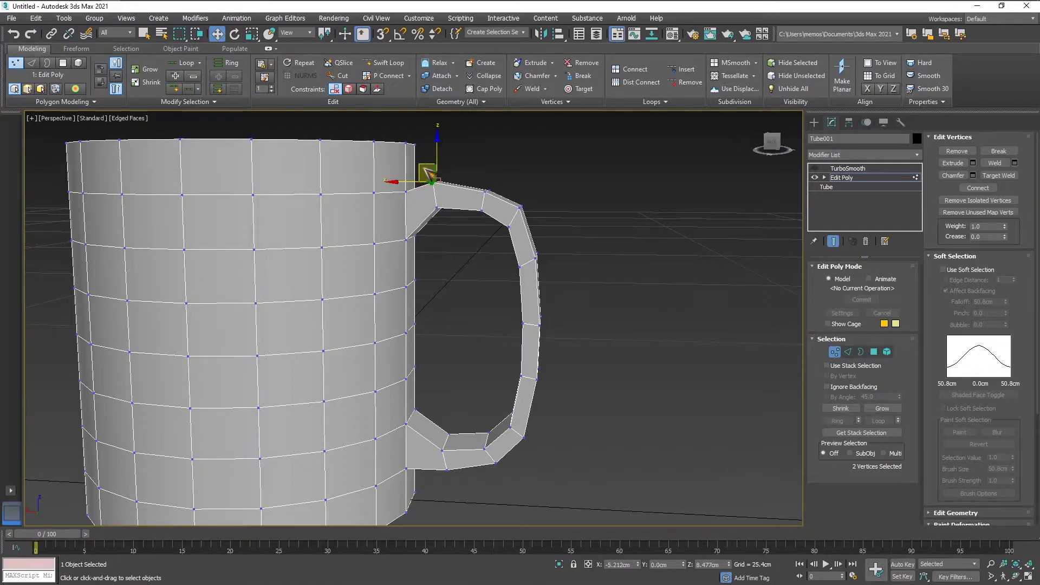
pyautogui.hotkey('ctrl', 'z')
pyautogui.moveTo(443, 190)
pyautogui.mouseDown()
pyautogui.moveTo(419, 170)
pyautogui.moveTo(455, 197)
pyautogui.mouseUp()
pyautogui.hotkey('ctrl', 'd')
pyautogui.keyDown('alt'); pyautogui.moveTo(476, 259); pyautogui.dragTo(499, 391, button='middle'); pyautogui.keyUp('alt')
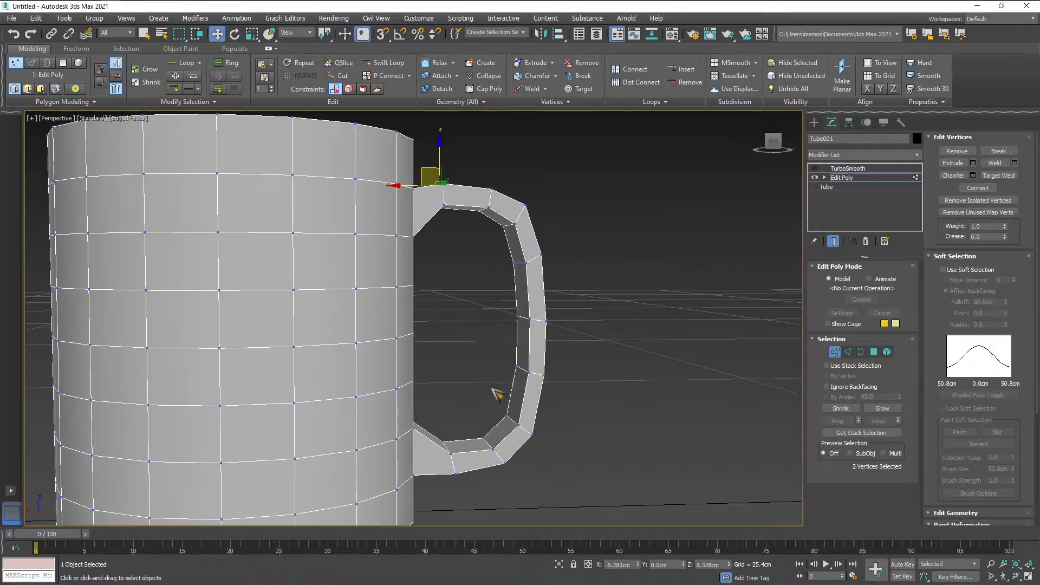
# - Reposition the vertex pairs along the underside of the handle's lower bend, undoing one misplaced move
pyautogui.keyDown('alt'); pyautogui.moveTo(459, 475); pyautogui.dragTo(467, 455, button='middle'); pyautogui.keyUp('alt')
pyautogui.moveTo(464, 486); pyautogui.dragTo(425, 465)
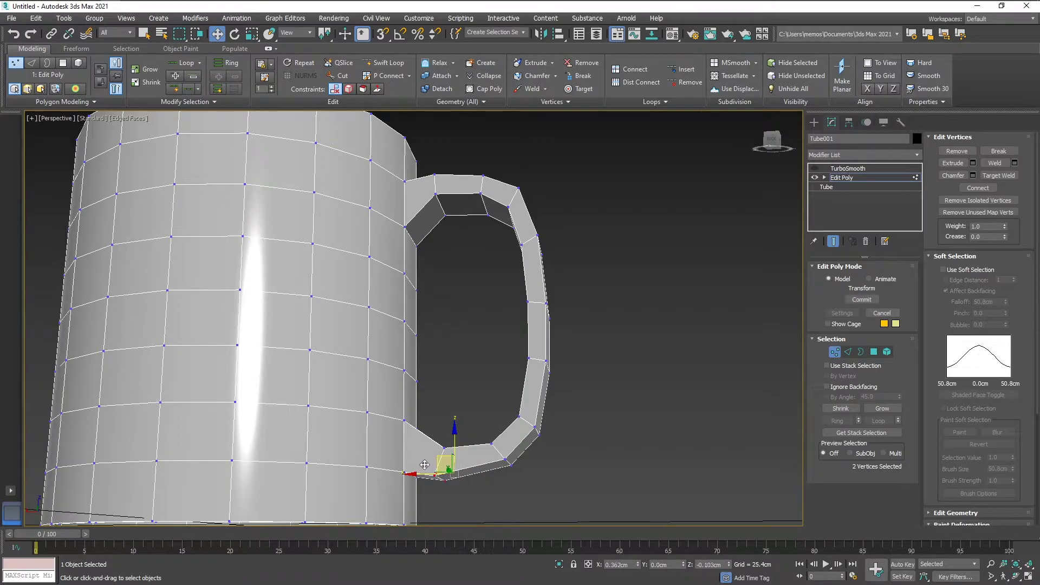
pyautogui.keyDown('alt'); pyautogui.moveTo(515, 414); pyautogui.dragTo(521, 438, button='middle'); pyautogui.keyUp('alt')
pyautogui.click(505, 466)
pyautogui.click(497, 452)
pyautogui.moveTo(488, 449); pyautogui.dragTo(483, 459)
pyautogui.hotkey('ctrl', 'z')
pyautogui.keyDown('alt'); pyautogui.moveTo(553, 475); pyautogui.dragTo(540, 468, button='middle'); pyautogui.keyUp('alt')
pyautogui.moveTo(520, 473); pyautogui.dragTo(476, 460)
pyautogui.keyDown('alt'); pyautogui.moveTo(483, 385); pyautogui.dragTo(487, 410, button='middle'); pyautogui.keyUp('alt')
pyautogui.moveTo(510, 464); pyautogui.dragTo(525, 353)
# - Turn the TurboSmooth effect back on and inspect the smoothed cup and handle from several angles
pyautogui.keyDown('alt'); pyautogui.moveTo(525, 301); pyautogui.dragTo(522, 315, button='middle'); pyautogui.keyUp('alt')
pyautogui.scroll(-4, 522, 317)
pyautogui.click(817, 169)
pyautogui.keyDown('alt'); pyautogui.moveTo(629, 255); pyautogui.dragTo(678, 288, button='middle'); pyautogui.keyUp('alt')
pyautogui.click(604, 311)
pyautogui.keyDown('alt'); pyautogui.moveTo(605, 314); pyautogui.dragTo(601, 288, button='middle'); pyautogui.keyUp('alt')
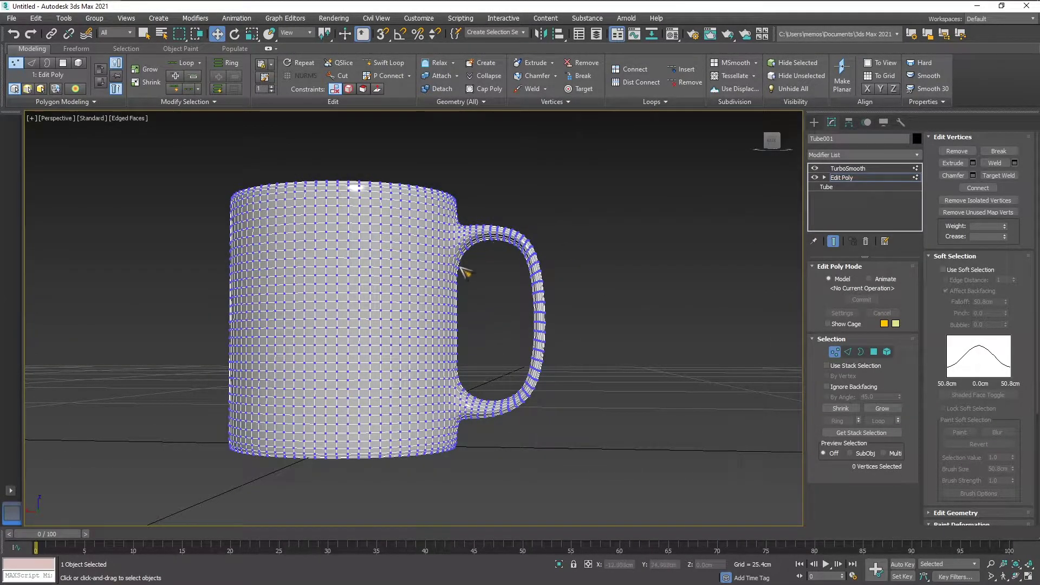
pyautogui.keyDown('alt'); pyautogui.moveTo(592, 305); pyautogui.dragTo(531, 334, button='middle'); pyautogui.keyUp('alt')
pyautogui.keyDown('alt'); pyautogui.moveTo(600, 312); pyautogui.dragTo(577, 303, button='middle'); pyautogui.keyUp('alt')
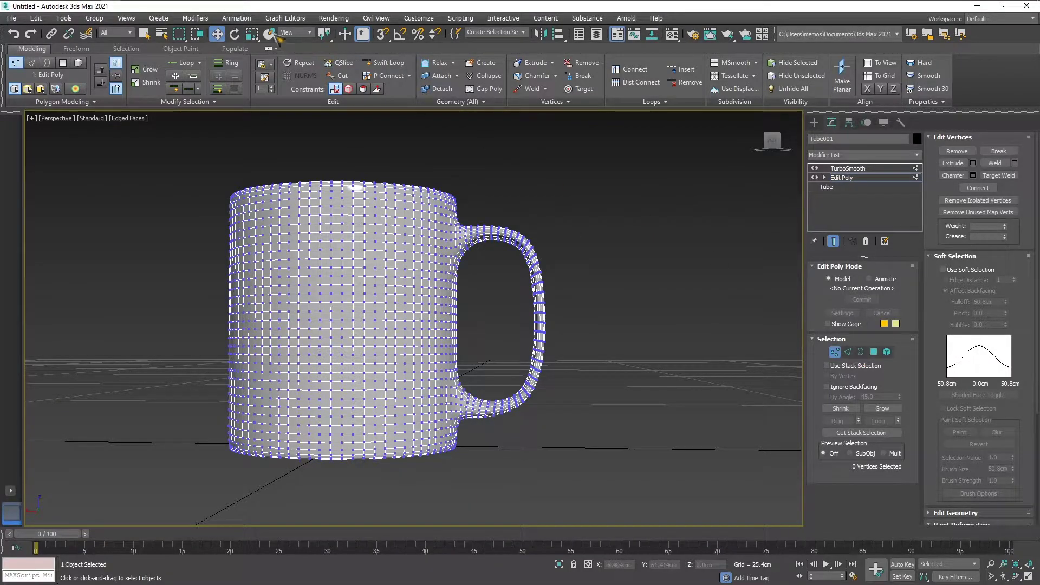
# - Deselect the cup, hide the edge display and examine the smoothed handle up close
pyautogui.click(813, 123)
pyautogui.moveTo(606, 251)
pyautogui.keyDown('alt'); pyautogui.mouseDown(button='middle')
pyautogui.moveTo(568, 266)
pyautogui.moveTo(609, 251)
pyautogui.moveTo(609, 281)
pyautogui.moveTo(587, 259)
pyautogui.moveTo(621, 261)
pyautogui.moveTo(555, 265)
pyautogui.moveTo(430, 239)
pyautogui.moveTo(474, 287)
pyautogui.moveTo(441, 239)
pyautogui.mouseUp(button='middle'); pyautogui.keyUp('alt')
pyautogui.click(602, 254)
pyautogui.press('F4')
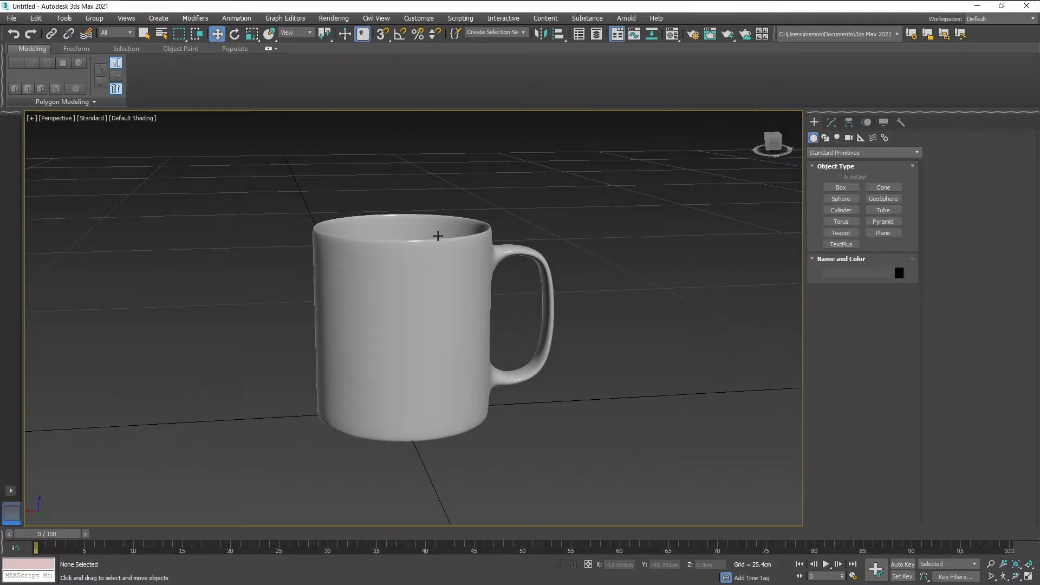
pyautogui.scroll(3, 476, 245)
pyautogui.scroll(2, 476, 244)
pyautogui.scroll(3, 543, 272)
pyautogui.scroll(3, 577, 306)
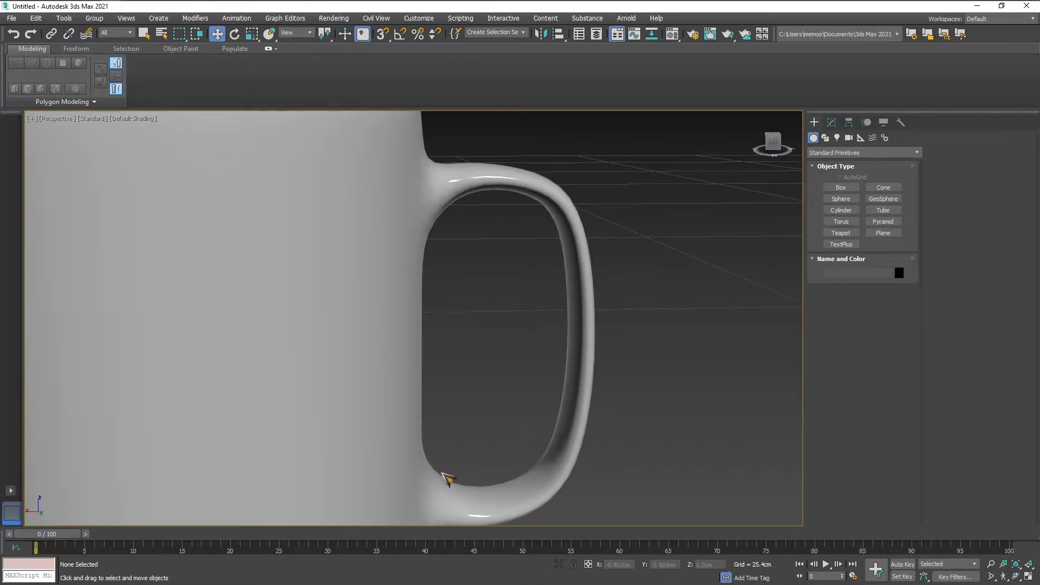
# - Reselect the cup, set the TurboSmooth iterations to 3, and deselect it to view the whole shape
pyautogui.click(832, 123)
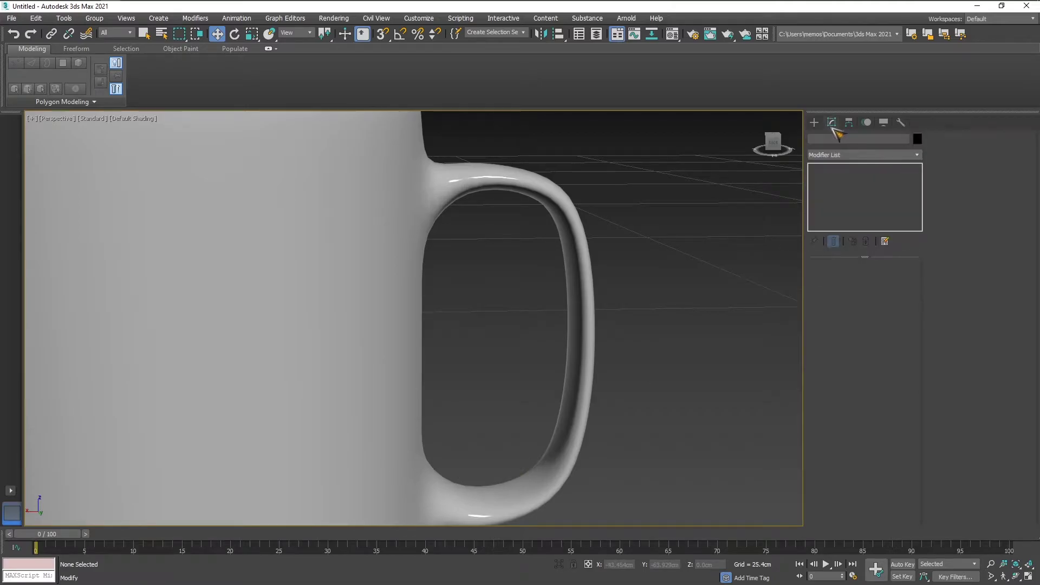
pyautogui.click(843, 155)
pyautogui.click(742, 162)
pyautogui.click(362, 215)
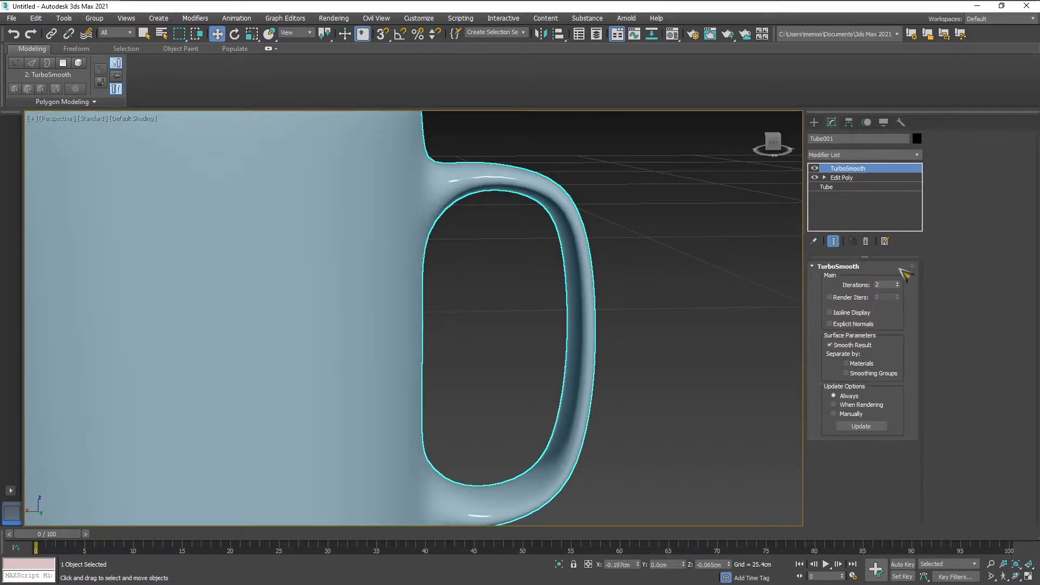
pyautogui.click(898, 287)
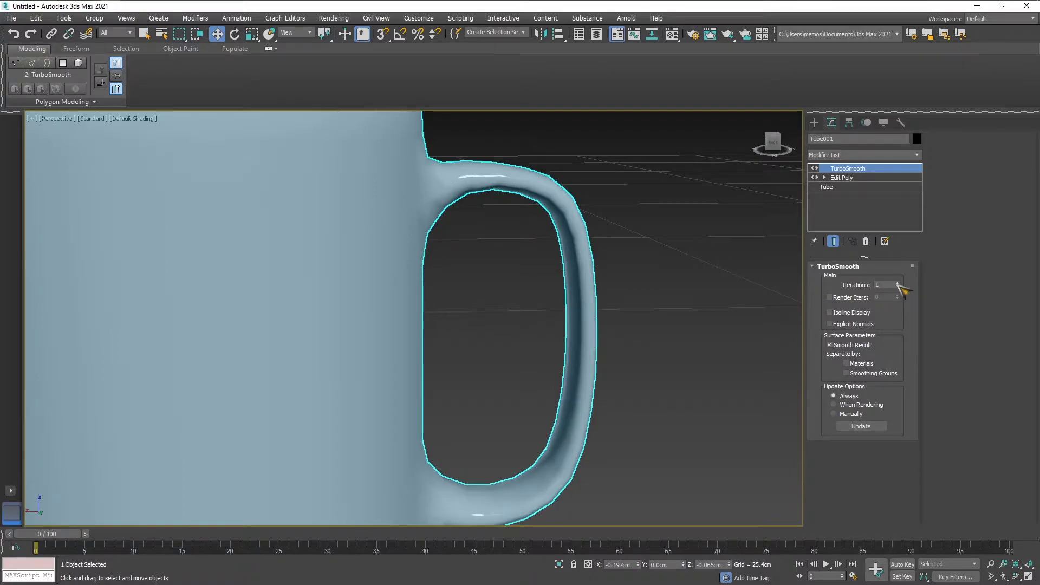
pyautogui.click(897, 283)
pyautogui.click(898, 284)
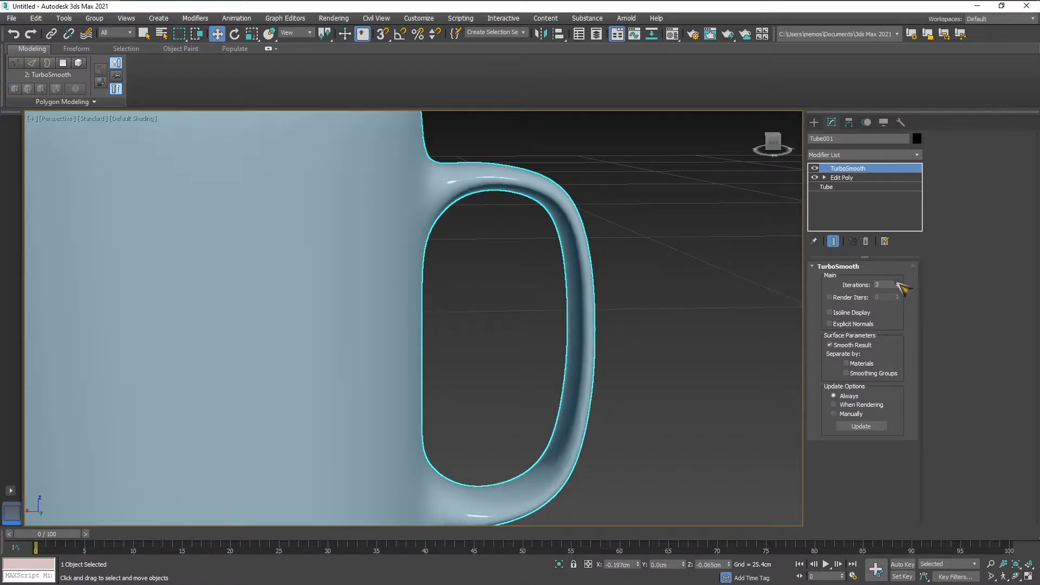
pyautogui.click(723, 309)
pyautogui.keyDown('alt'); pyautogui.moveTo(489, 370); pyautogui.dragTo(484, 375, button='middle'); pyautogui.keyUp('alt')
pyautogui.scroll(-10, 485, 375)
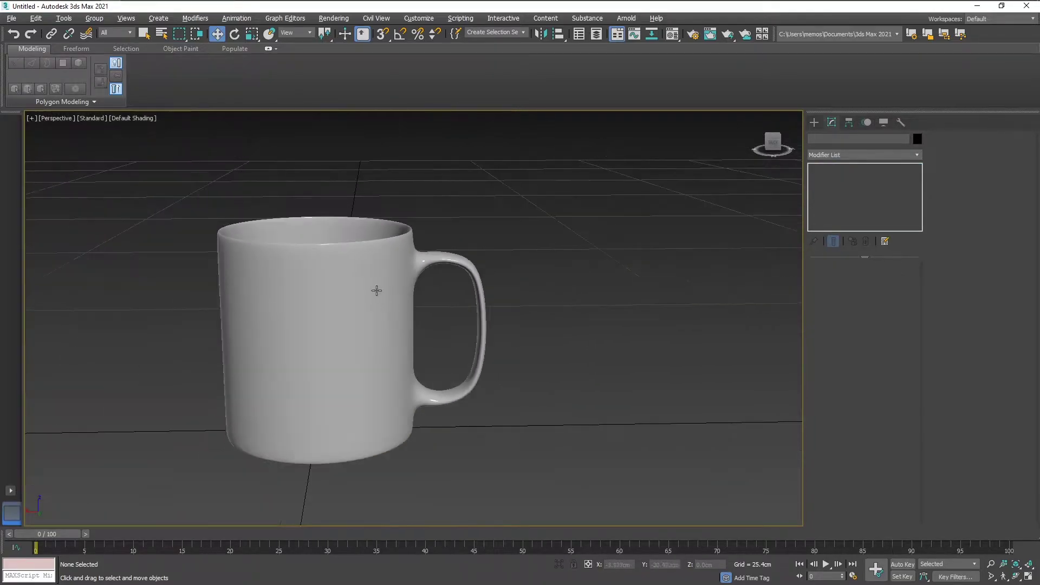
pyautogui.moveTo(382, 297); pyautogui.dragTo(425, 303, button='middle')
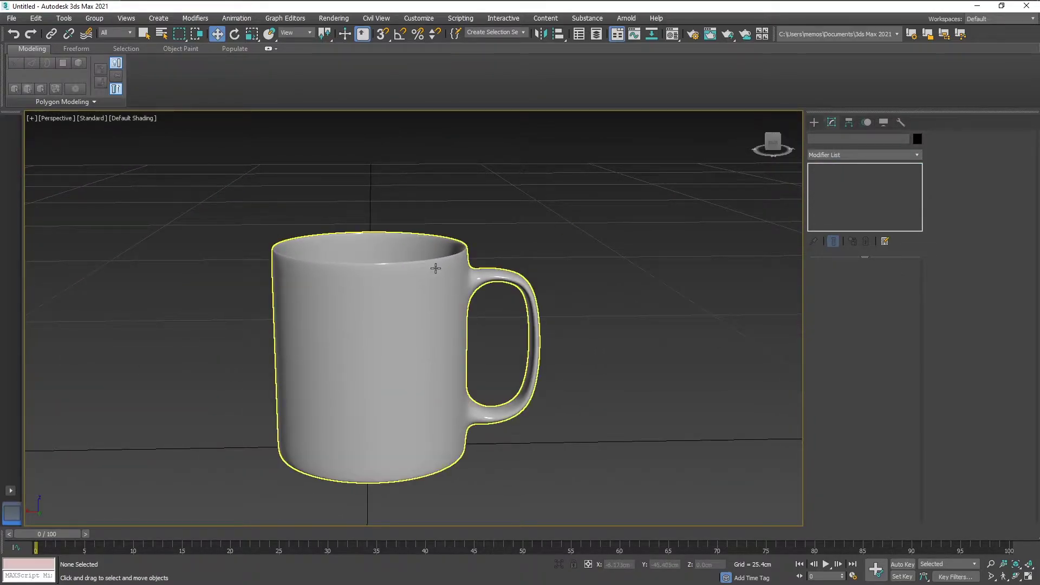
# - Display the mesh edges and examine the topology around the rim and the handle's upper joint
pyautogui.press('F4')
pyautogui.scroll(5, 507, 353)
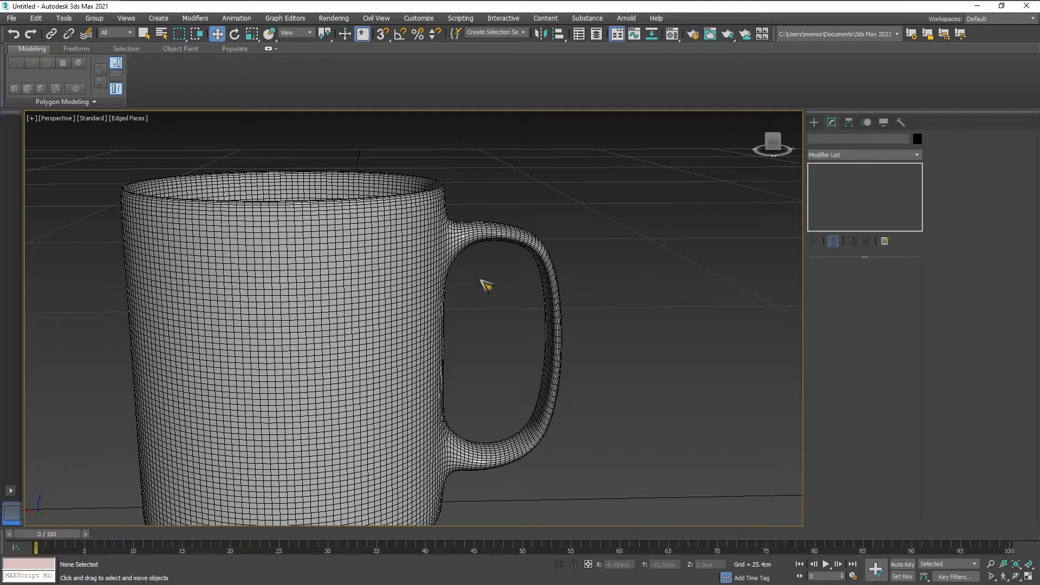
pyautogui.scroll(5, 443, 217)
pyautogui.keyDown('alt'); pyautogui.moveTo(444, 217); pyautogui.dragTo(477, 237, button='middle'); pyautogui.keyUp('alt')
pyautogui.scroll(4, 478, 237)
pyautogui.scroll(-1, 477, 238)
pyautogui.scroll(-1, 478, 237)
pyautogui.keyDown('alt'); pyautogui.moveTo(451, 239); pyautogui.dragTo(525, 238, button='middle'); pyautogui.keyUp('alt')
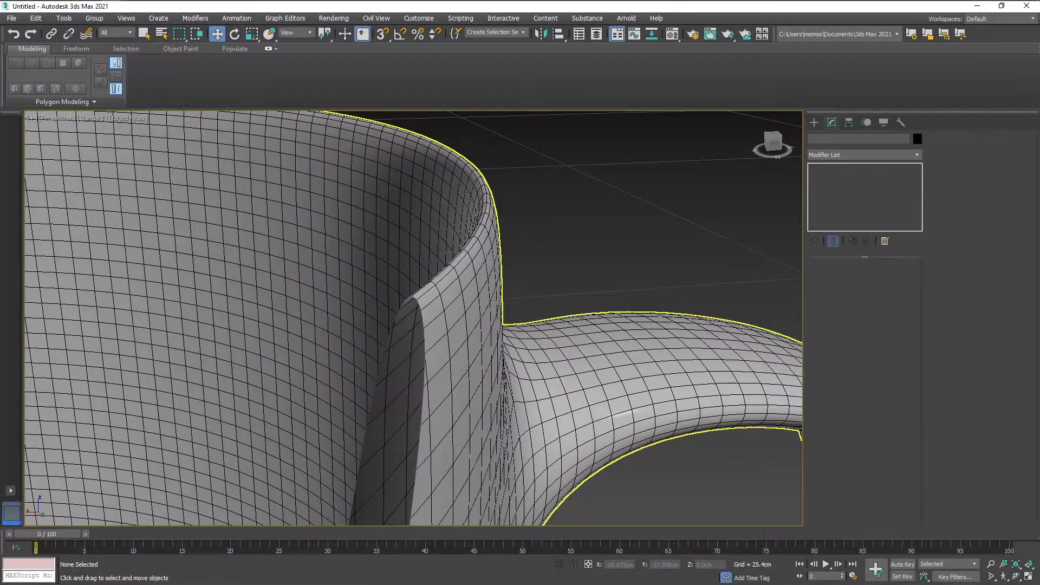
pyautogui.keyDown('alt'); pyautogui.moveTo(495, 236); pyautogui.dragTo(575, 253, button='middle'); pyautogui.keyUp('alt')
pyautogui.scroll(-5, 657, 267)
pyautogui.keyDown('alt'); pyautogui.moveTo(657, 267); pyautogui.dragTo(665, 282, button='middle'); pyautogui.keyUp('alt')
pyautogui.scroll(2, 666, 283)
pyautogui.scroll(-4, 683, 282)
# - Reselect the cup, go back to its Edit Poly level and turn off the TurboSmooth effect
pyautogui.click(814, 123)
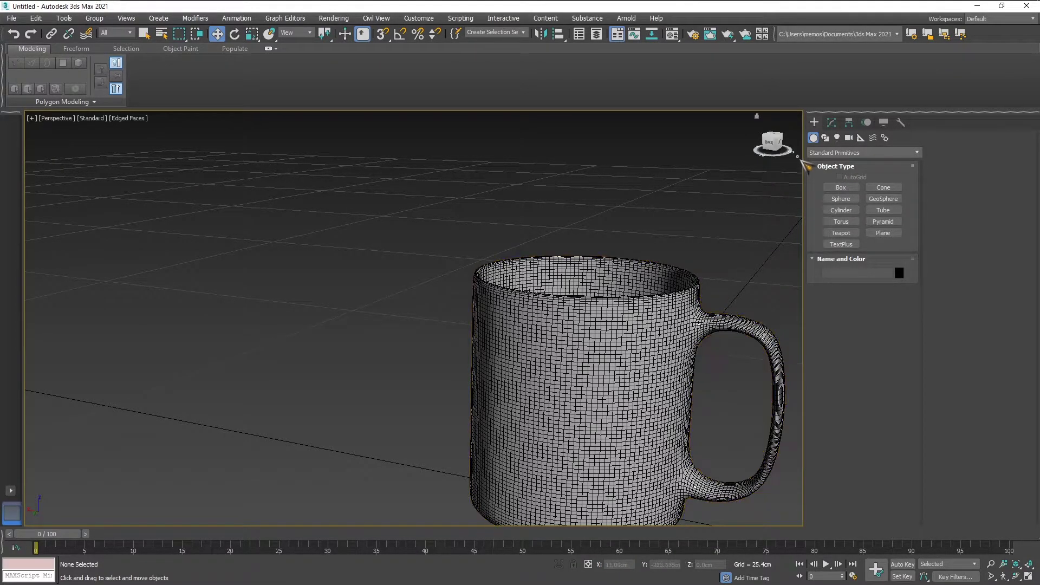
pyautogui.click(832, 123)
pyautogui.click(839, 156)
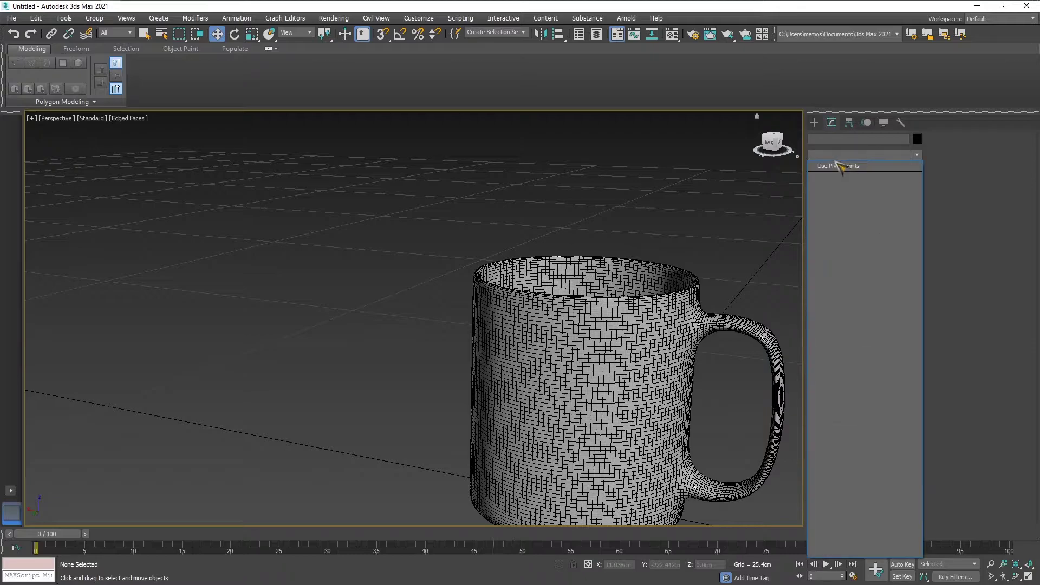
pyautogui.click(647, 326)
pyautogui.click(833, 154)
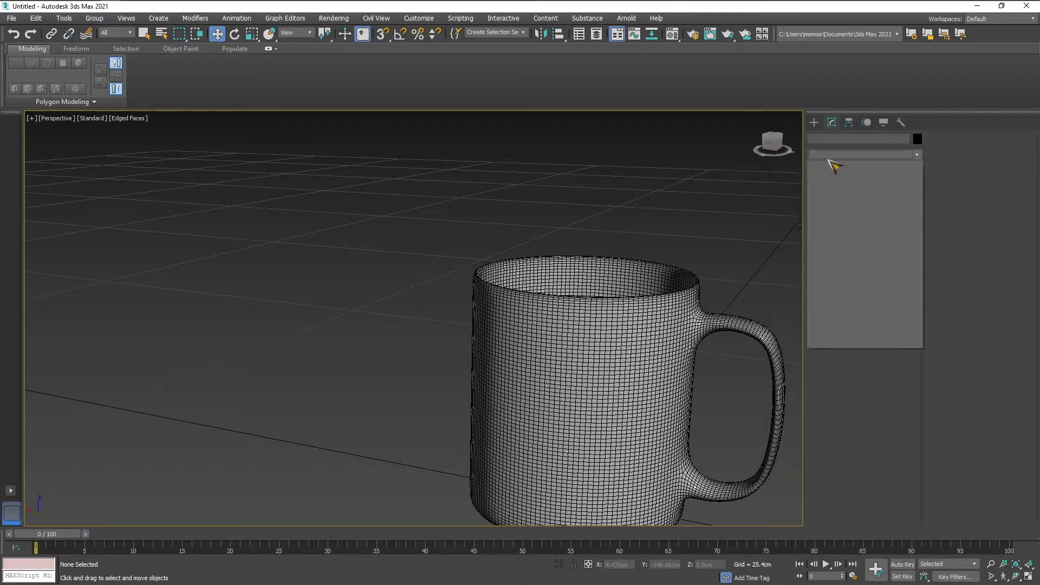
pyautogui.click(834, 125)
pyautogui.click(674, 342)
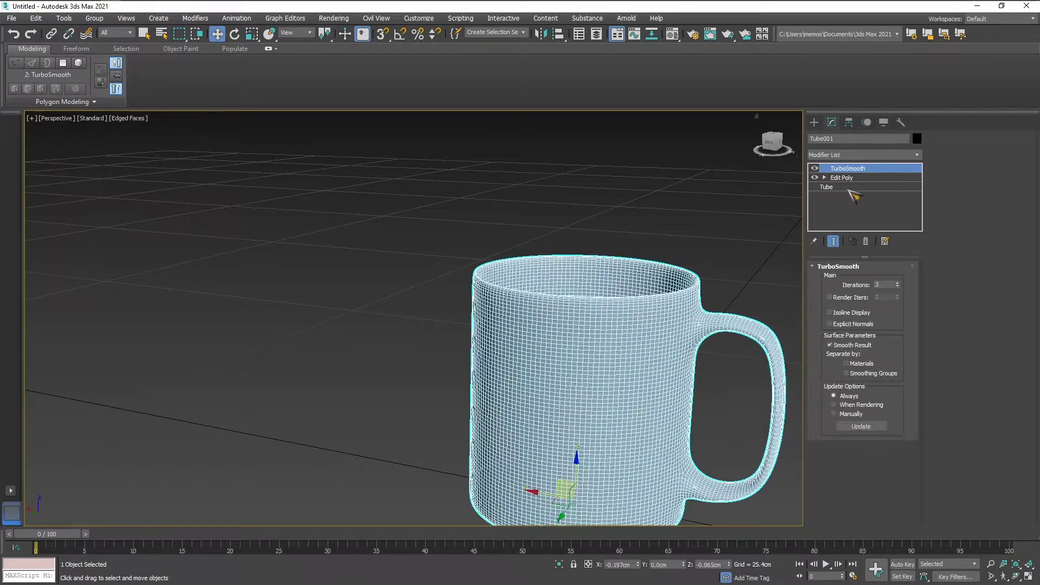
pyautogui.click(846, 180)
pyautogui.click(815, 169)
# - Insert an edge loop around the outside of the cup just below the rim with Swift Loop
pyautogui.scroll(8, 727, 274)
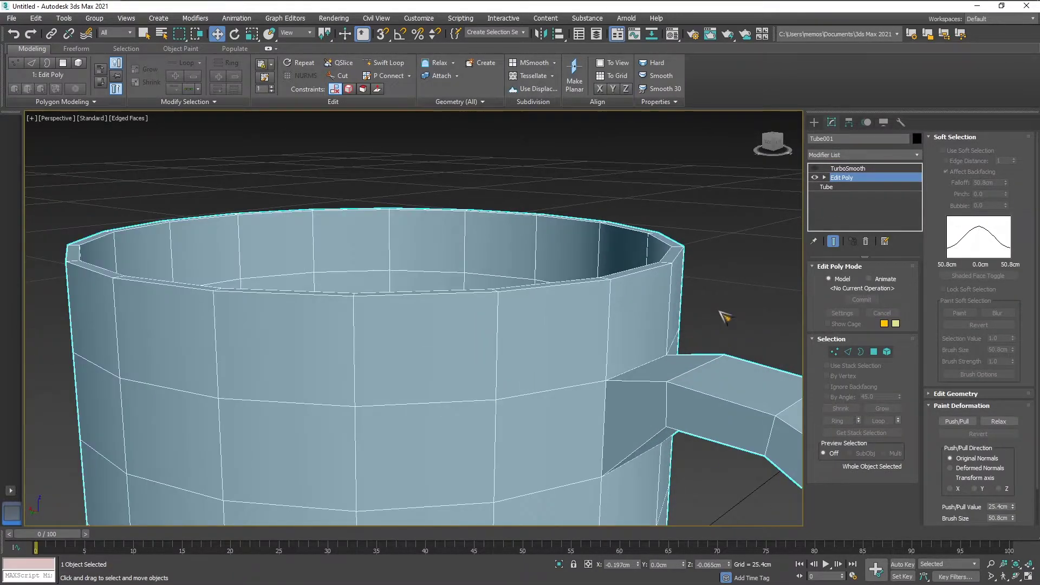
pyautogui.moveTo(725, 317); pyautogui.dragTo(690, 253, button='middle')
pyautogui.click(393, 68)
pyautogui.keyDown('alt'); pyautogui.moveTo(481, 134); pyautogui.dragTo(592, 167, button='middle'); pyautogui.keyUp('alt')
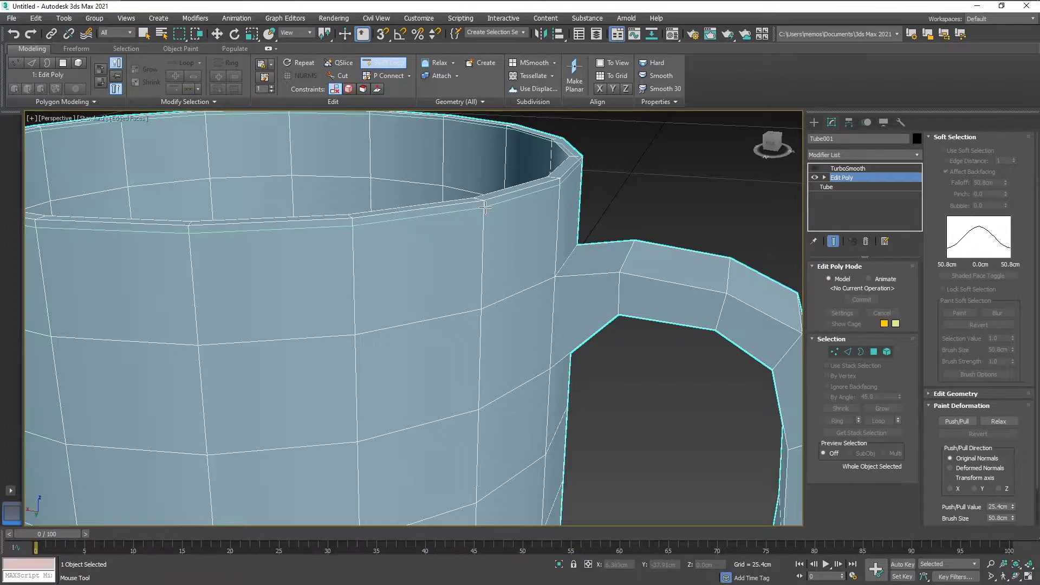
pyautogui.keyDown('alt'); pyautogui.moveTo(485, 207); pyautogui.dragTo(552, 163, button='middle'); pyautogui.keyUp('alt')
pyautogui.click(553, 159)
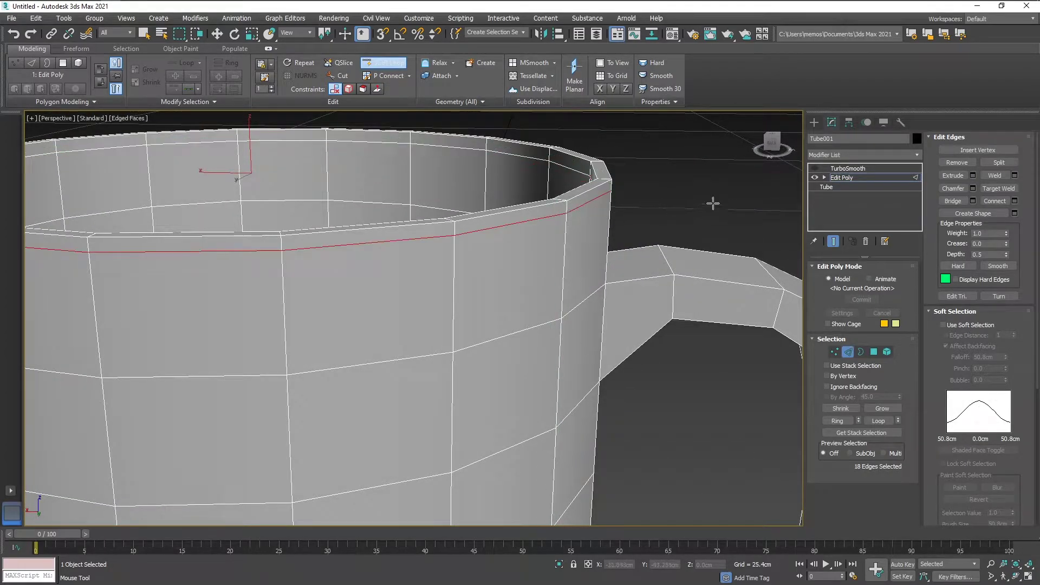
# - Toggle the TurboSmooth effect to compare the rim with and without smoothing, and leave Swift Loop
pyautogui.click(815, 169)
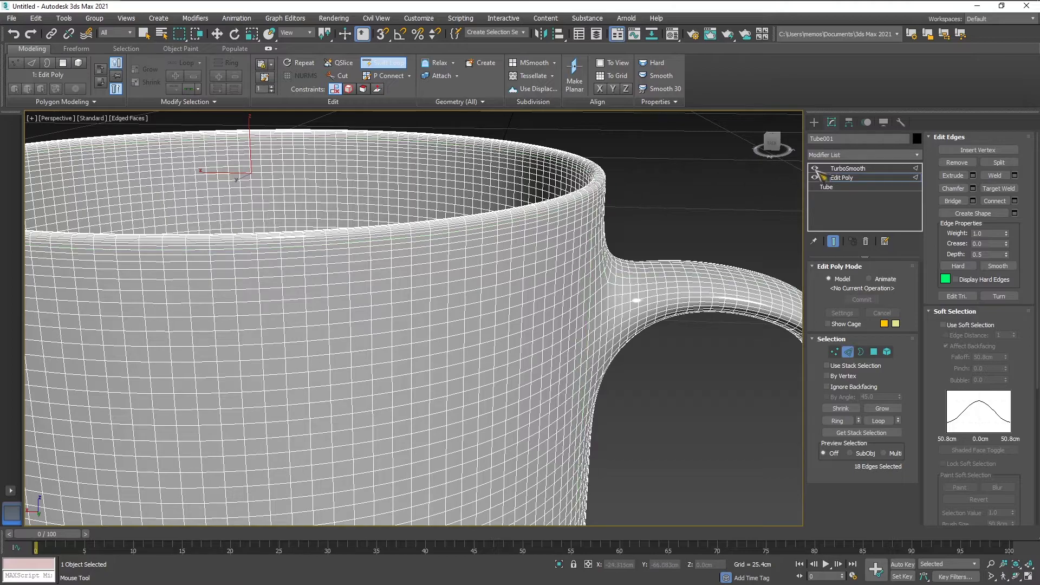
pyautogui.click(814, 168)
pyautogui.scroll(3, 683, 219)
pyautogui.click(817, 169)
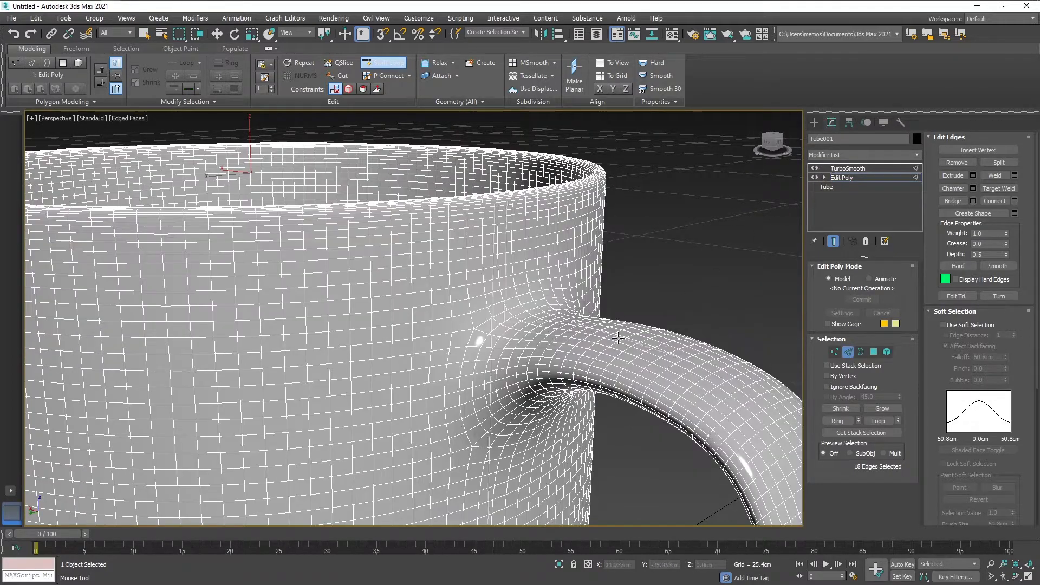
pyautogui.click(632, 303)
pyautogui.click(216, 33)
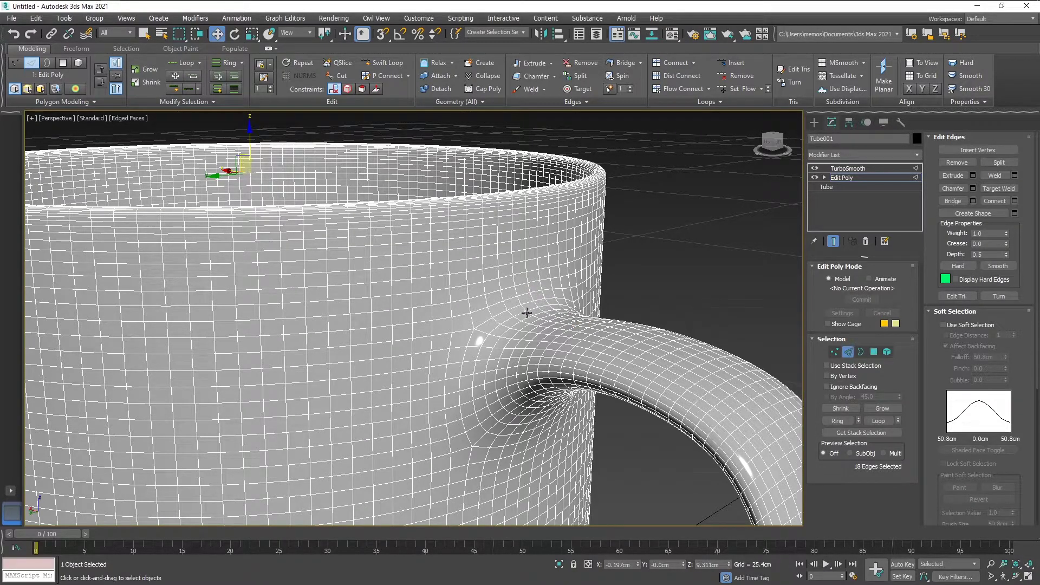
# - With TurboSmooth off, insert Swift Loop edge loops just above the handle's upper joint and just below its lower joint
pyautogui.click(387, 65)
pyautogui.click(816, 168)
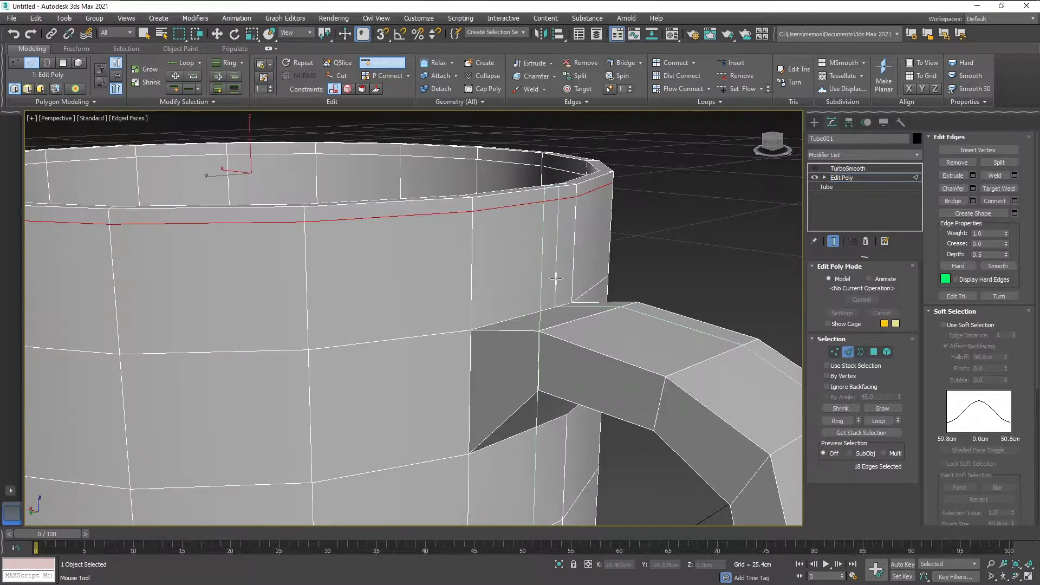
pyautogui.click(472, 326)
pyautogui.click(471, 327)
pyautogui.scroll(5, 541, 284)
pyautogui.moveTo(543, 284); pyautogui.dragTo(571, 117, button='middle')
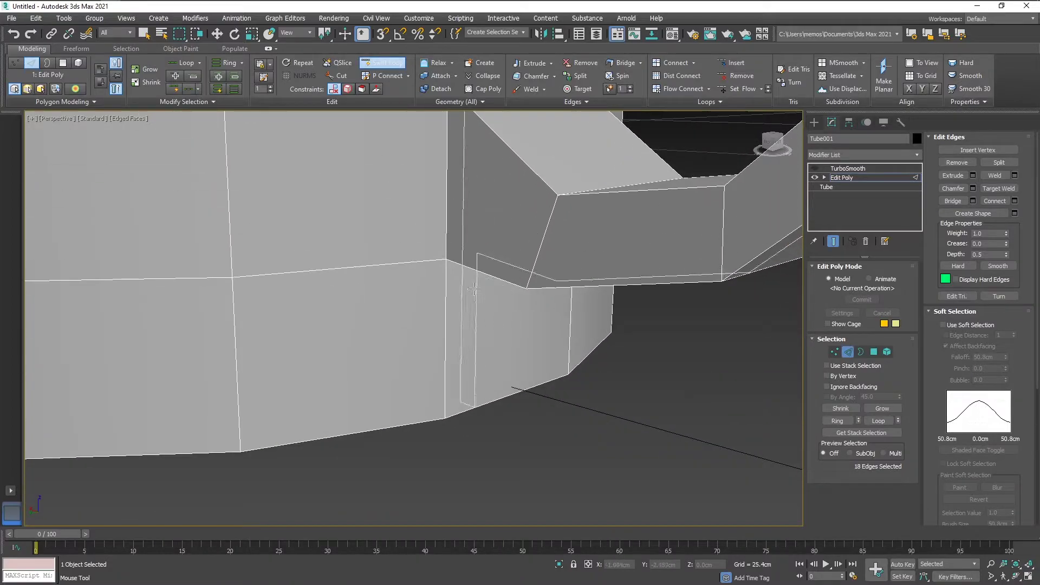
pyautogui.click(447, 264)
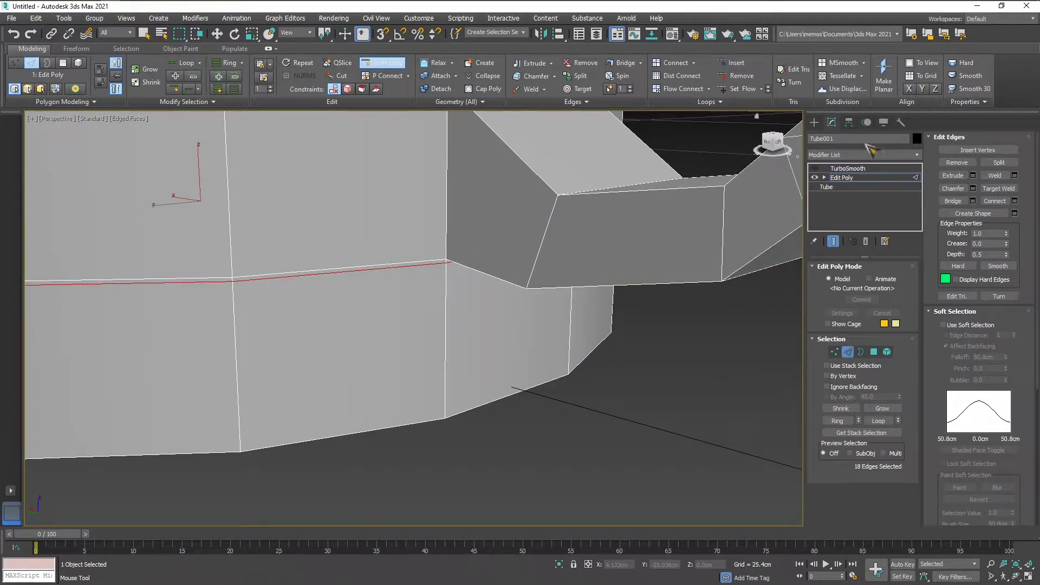
pyautogui.scroll(-3, 585, 242)
pyautogui.moveTo(588, 200); pyautogui.dragTo(563, 327, button='middle')
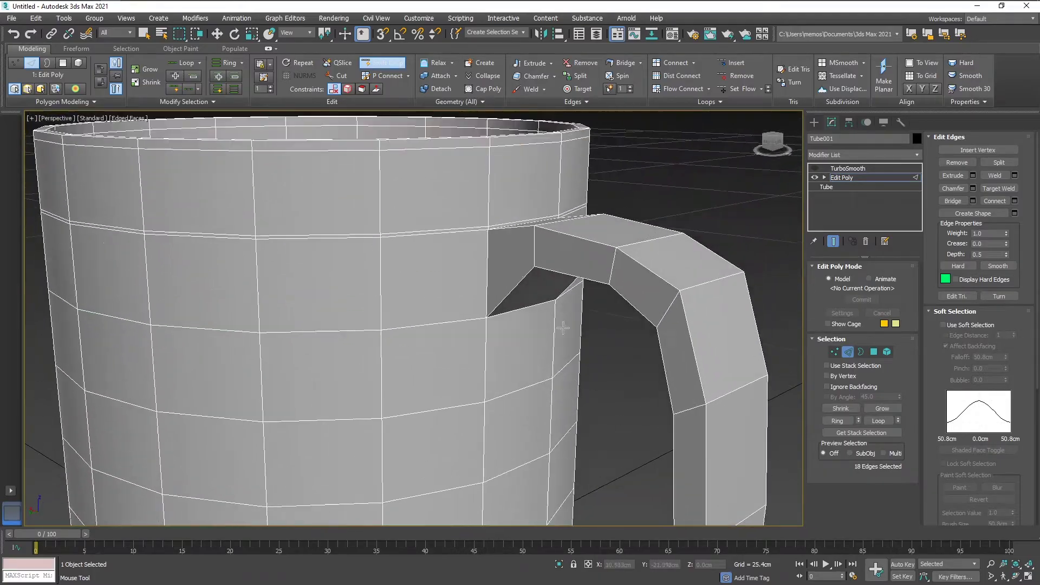
pyautogui.click(366, 61)
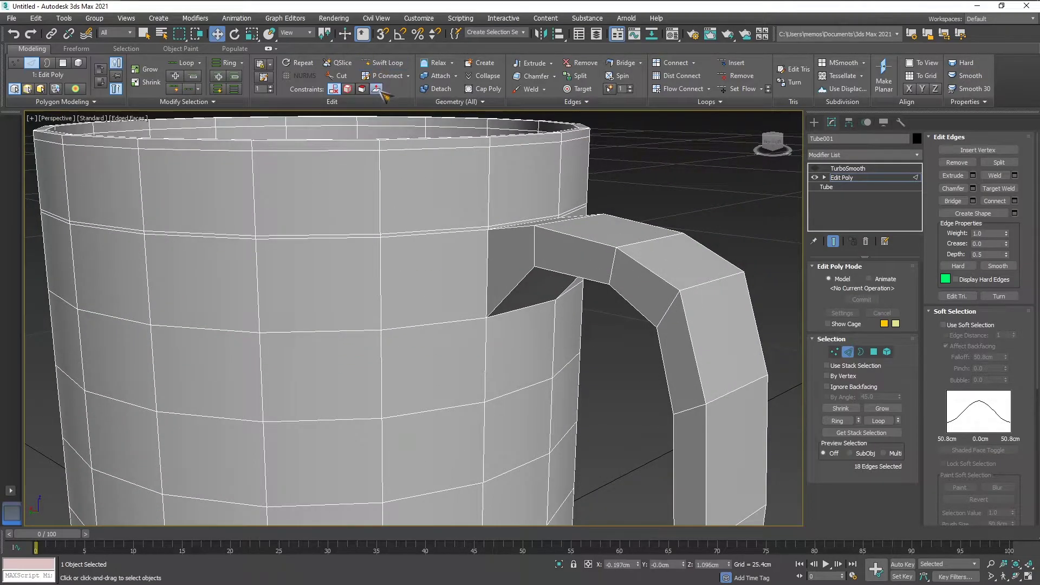
# - Turn the TurboSmooth effect on, hide the edge display and inspect the cup from below and the side
pyautogui.click(815, 169)
pyautogui.moveTo(657, 226)
pyautogui.keyDown('alt'); pyautogui.mouseDown(button='middle')
pyautogui.moveTo(624, 227)
pyautogui.moveTo(671, 211)
pyautogui.moveTo(698, 218)
pyautogui.moveTo(541, 214)
pyautogui.moveTo(606, 209)
pyautogui.moveTo(693, 249)
pyautogui.moveTo(505, 240)
pyautogui.moveTo(497, 271)
pyautogui.moveTo(645, 252)
pyautogui.moveTo(687, 288)
pyautogui.moveTo(731, 267)
pyautogui.moveTo(511, 290)
pyautogui.moveTo(656, 259)
pyautogui.moveTo(700, 284)
pyautogui.moveTo(672, 287)
pyautogui.moveTo(557, 232)
pyautogui.moveTo(539, 213)
pyautogui.moveTo(546, 219)
pyautogui.moveTo(555, 184)
pyautogui.moveTo(534, 225)
pyautogui.moveTo(564, 234)
pyautogui.moveTo(503, 180)
pyautogui.moveTo(545, 161)
pyautogui.mouseUp(button='middle'); pyautogui.keyUp('alt')
pyautogui.press('F4')
pyautogui.scroll(-4, 653, 232)
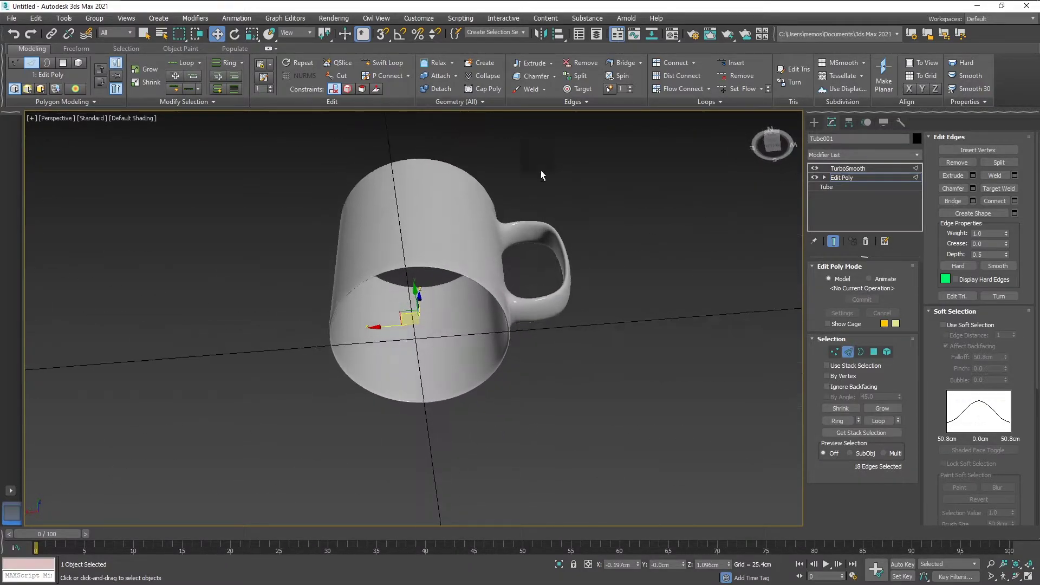
pyautogui.keyDown('alt'); pyautogui.moveTo(439, 330); pyautogui.dragTo(523, 266, button='middle'); pyautogui.keyUp('alt')
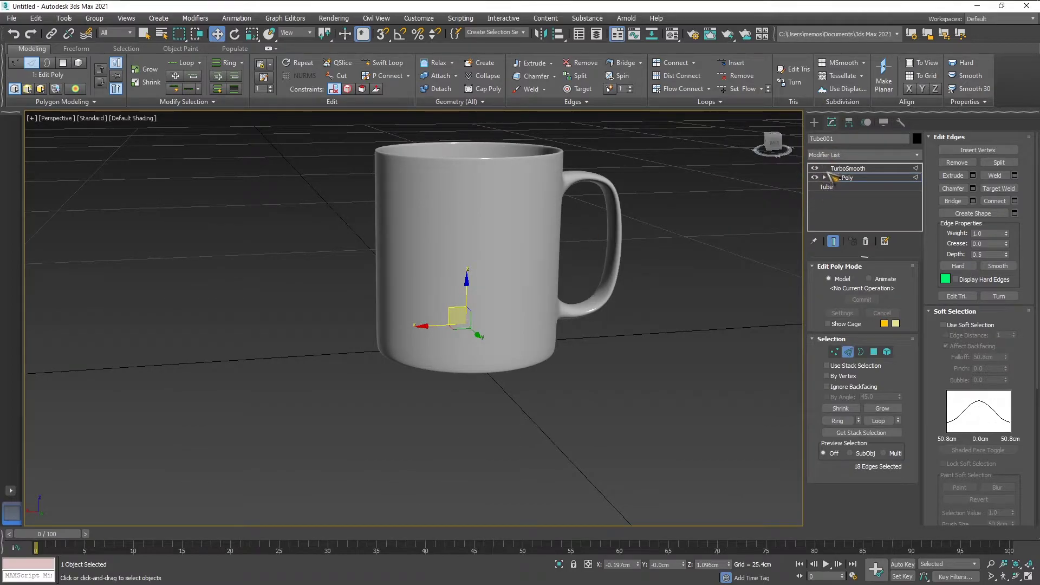
# - Assign the Ceramic material to the smoothed cup, close the Material Editor and turn the edge display back on
pyautogui.click(847, 169)
pyautogui.press('m')
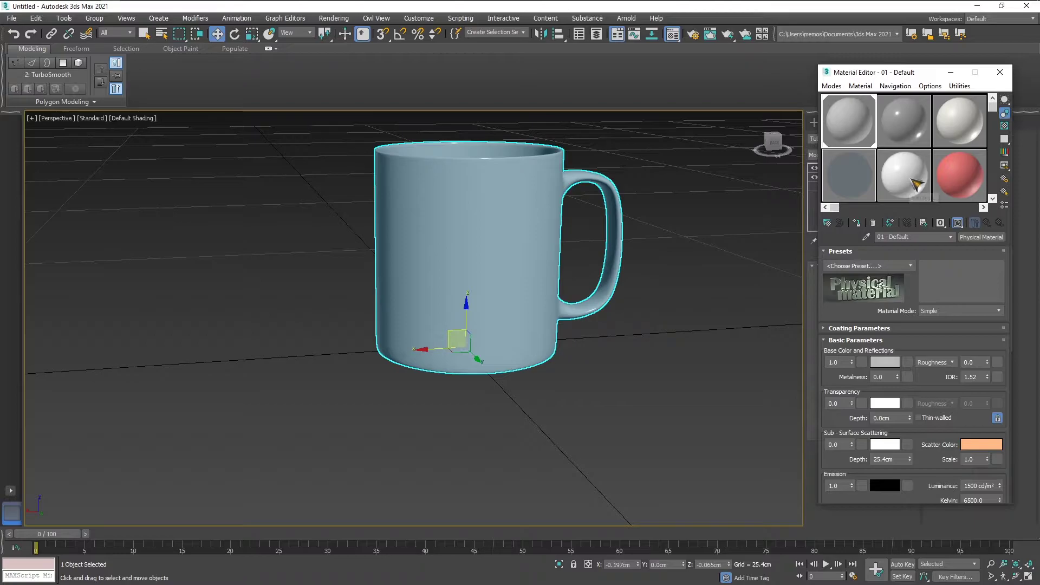
pyautogui.click(912, 179)
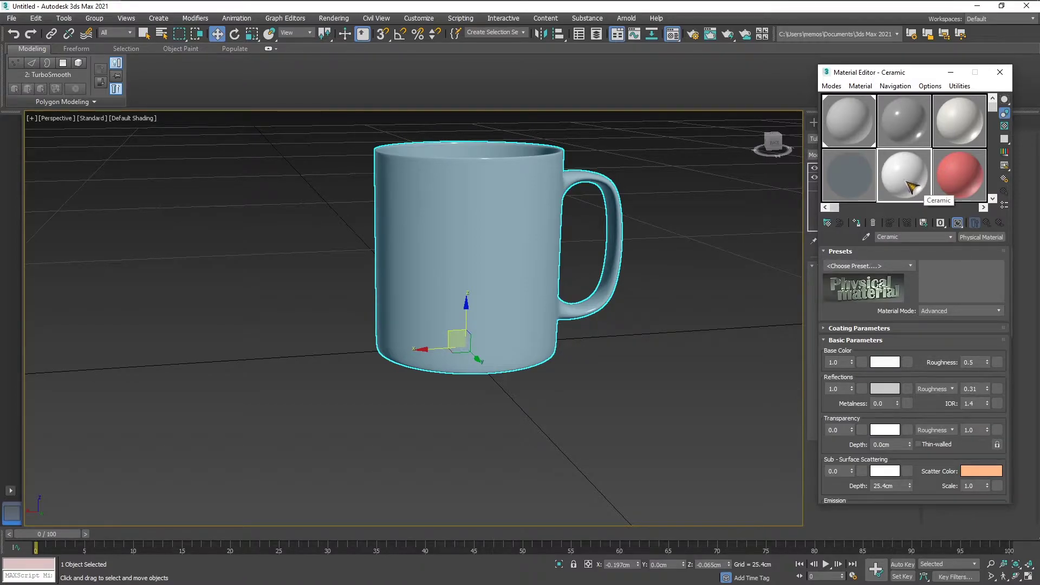
pyautogui.click(859, 230)
pyautogui.click(701, 267)
pyautogui.keyDown('alt'); pyautogui.moveTo(623, 266); pyautogui.dragTo(521, 304, button='middle'); pyautogui.keyUp('alt')
pyautogui.press('F4')
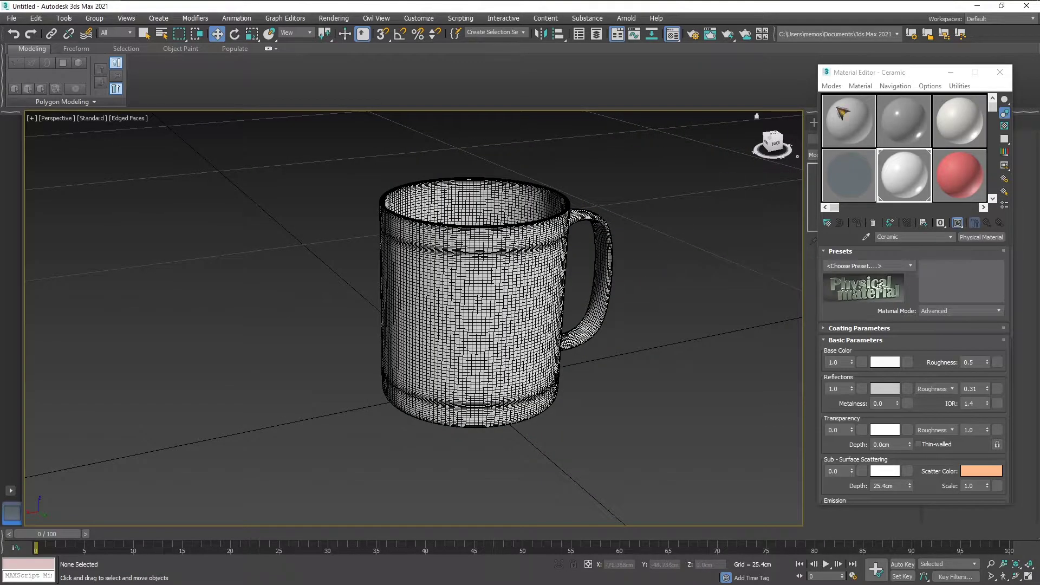
pyautogui.click(998, 74)
# - Select the cup, switch its TurboSmooth effect off and deselect it
pyautogui.click(815, 123)
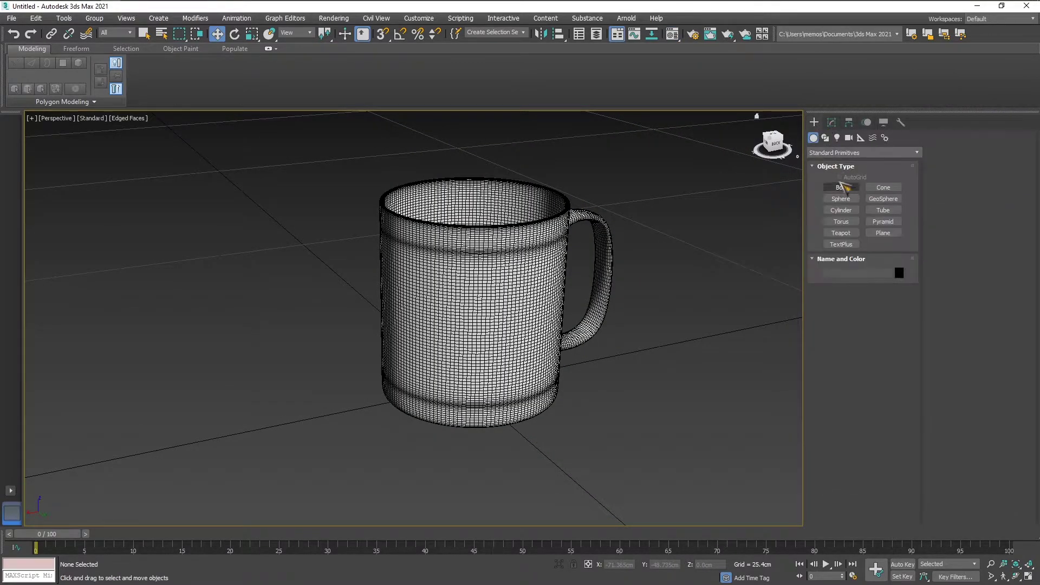
pyautogui.click(831, 123)
pyautogui.click(552, 260)
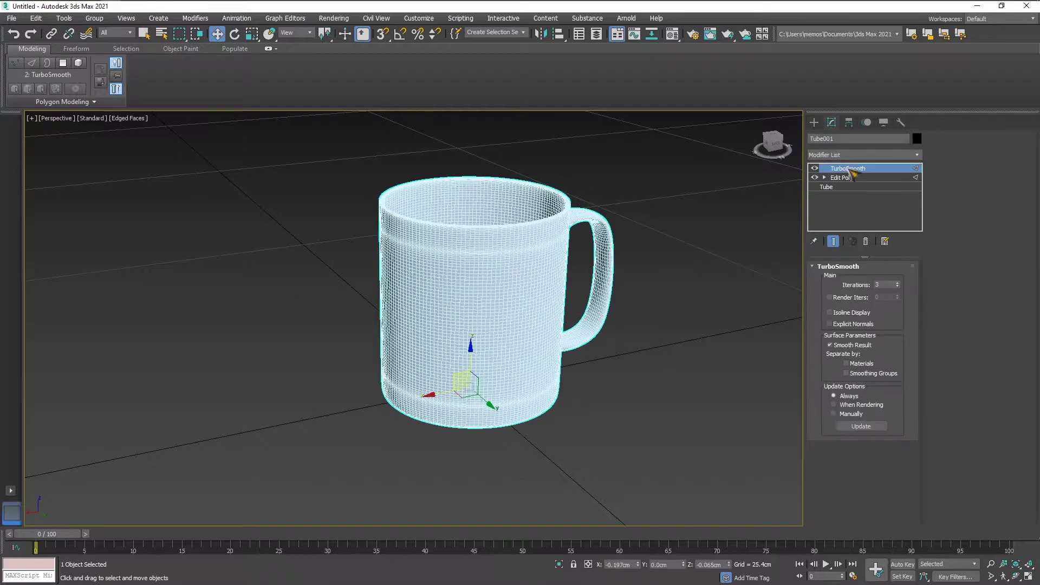
pyautogui.click(815, 169)
pyautogui.keyDown('alt'); pyautogui.moveTo(638, 278); pyautogui.dragTo(681, 290, button='middle'); pyautogui.keyUp('alt')
pyautogui.click(654, 297)
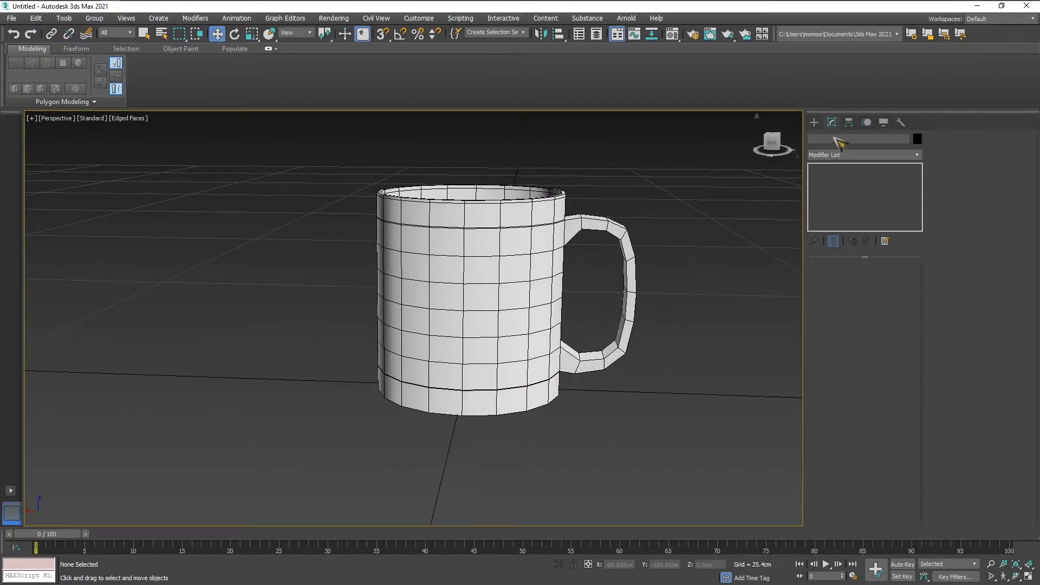
pyautogui.click(813, 122)
pyautogui.click(833, 123)
pyautogui.click(814, 123)
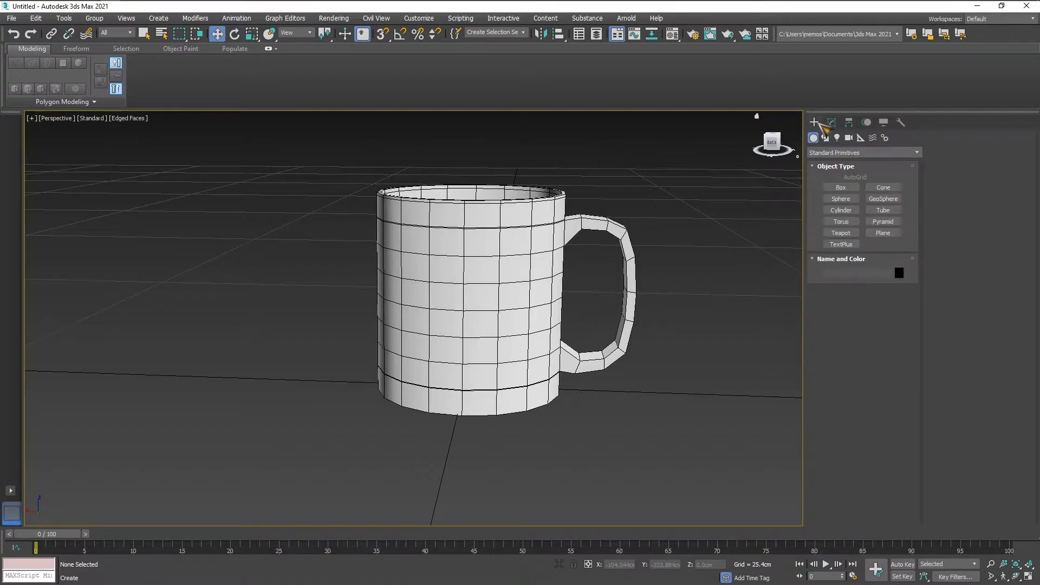
pyautogui.keyDown('alt'); pyautogui.moveTo(585, 249); pyautogui.dragTo(547, 252, button='middle'); pyautogui.keyUp('alt')
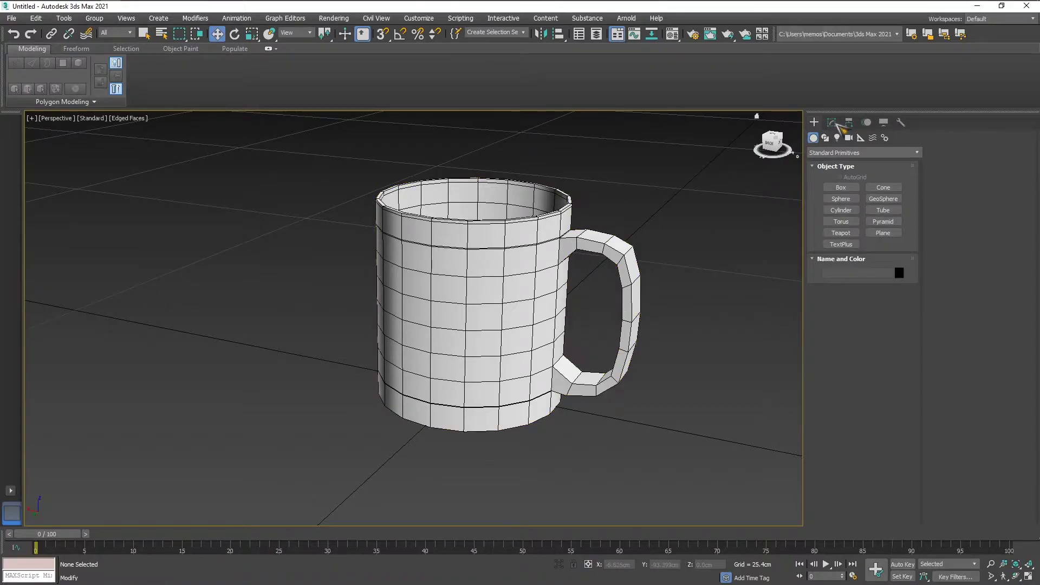
# - Review the cup's Edit Poly edges and the base Tube parameters, including the height segments
pyautogui.click(831, 122)
pyautogui.click(558, 286)
pyautogui.click(845, 180)
pyautogui.press('2')
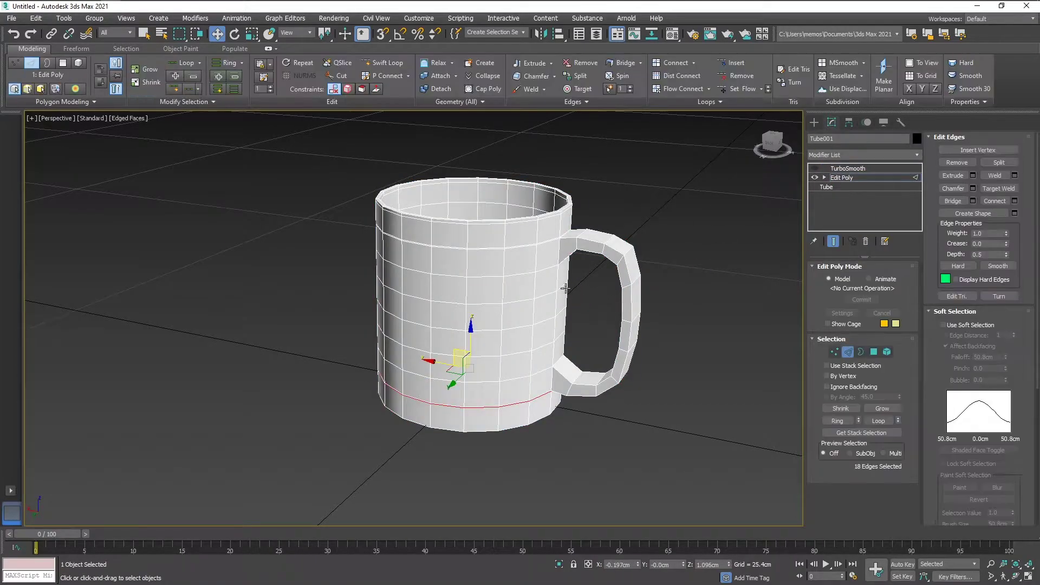
pyautogui.click(827, 187)
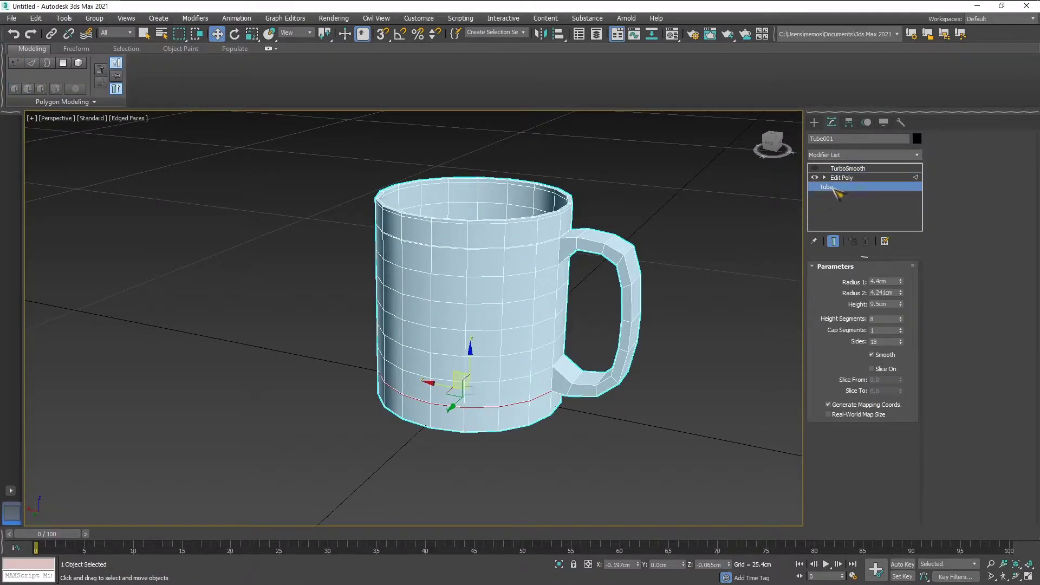
pyautogui.keyDown('alt'); pyautogui.moveTo(607, 374); pyautogui.dragTo(764, 333, button='middle'); pyautogui.keyUp('alt')
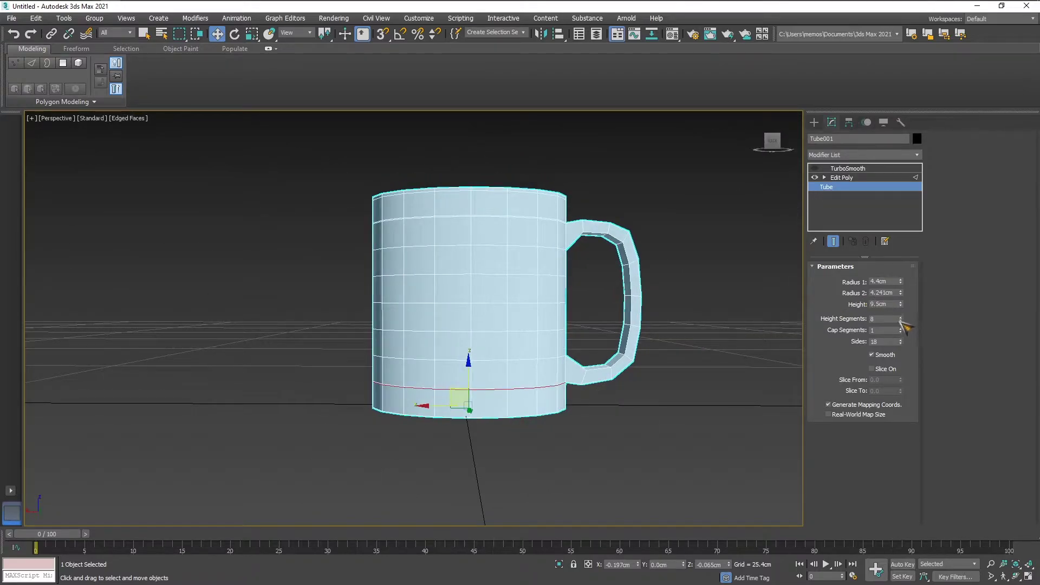
pyautogui.click(901, 321)
pyautogui.moveTo(901, 321); pyautogui.dragTo(900, 320)
# - Delete the TurboSmooth modifier from the cup's modifier stack
pyautogui.click(847, 178)
pyautogui.rightClick(845, 169)
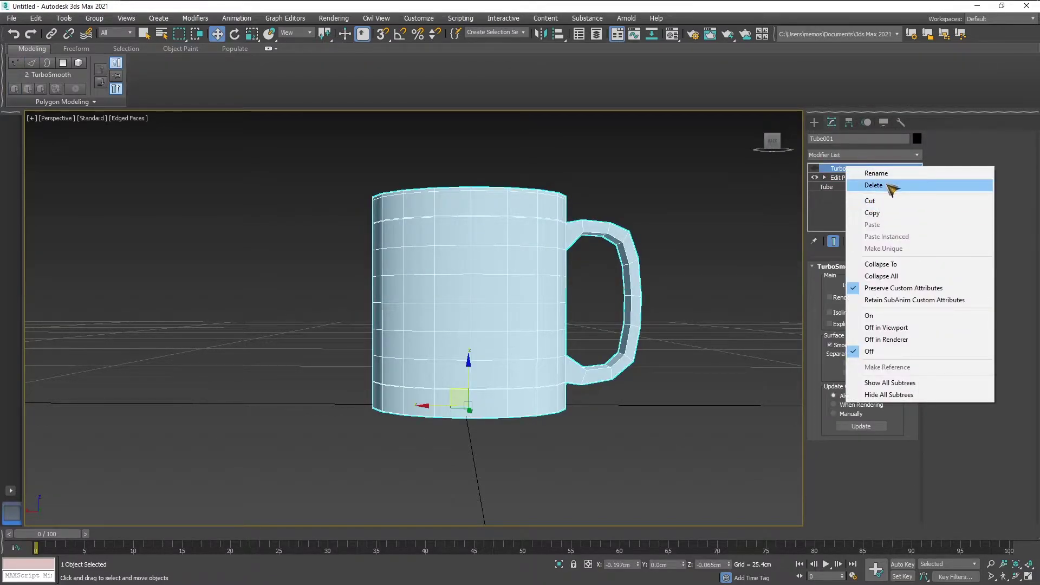
pyautogui.rightClick(835, 172)
pyautogui.click(862, 188)
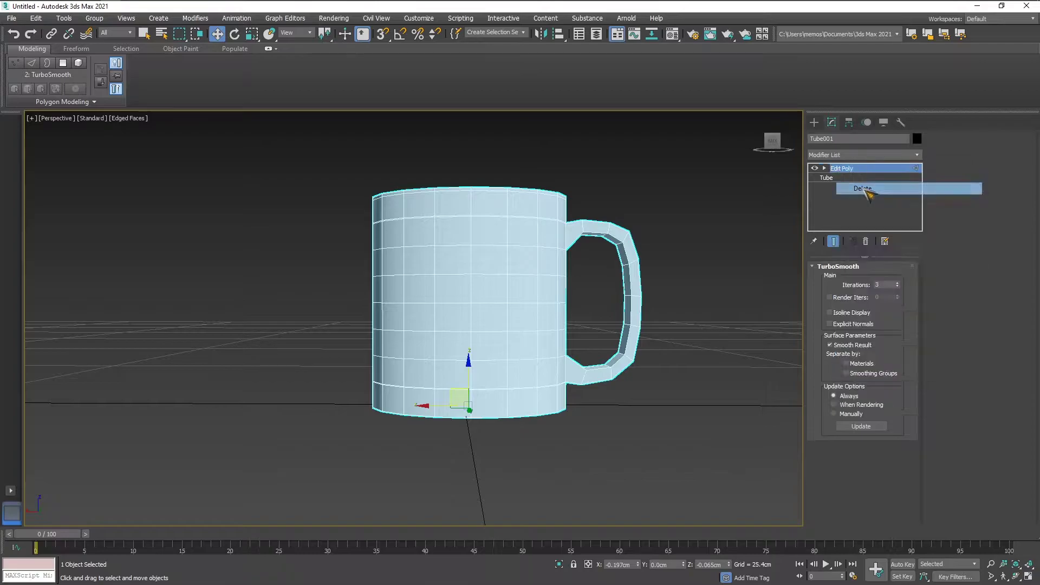
# - Collapse the cup's whole modifier stack into an Editable Poly and accept the warning
pyautogui.click(847, 179)
pyautogui.rightClick(846, 176)
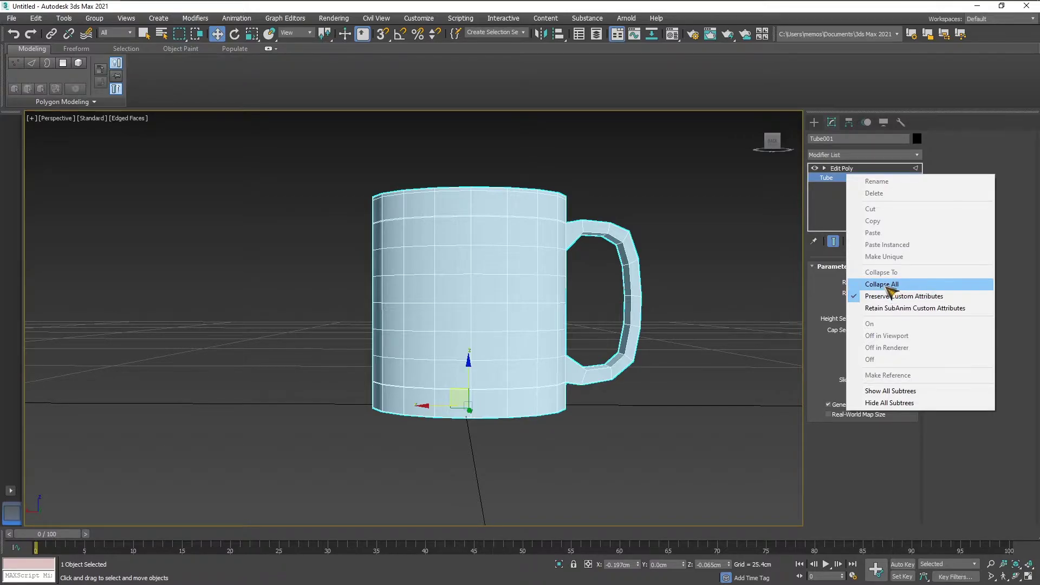
pyautogui.click(882, 284)
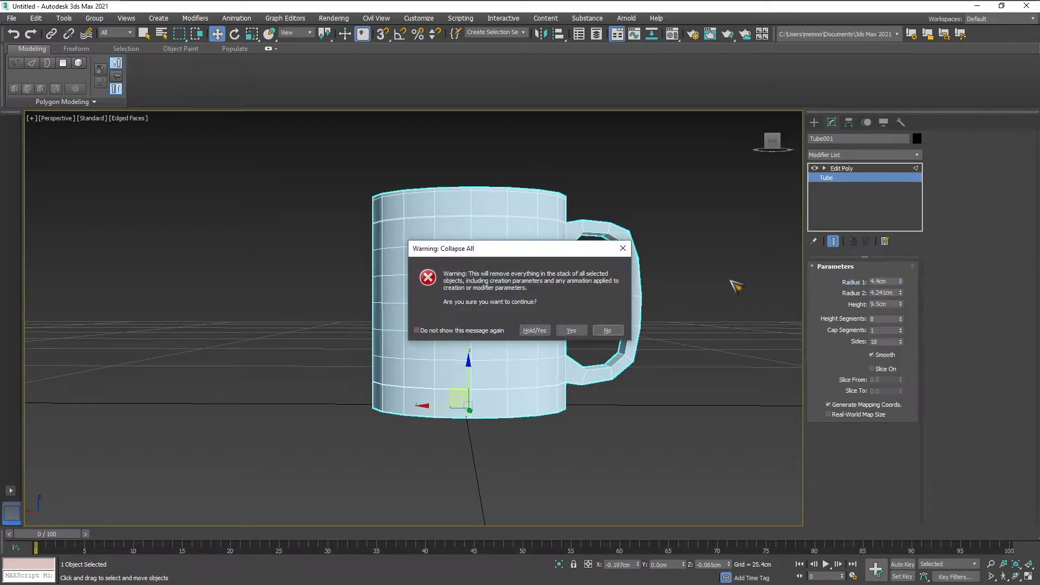
pyautogui.click(571, 331)
pyautogui.moveTo(689, 309)
pyautogui.keyDown('alt'); pyautogui.mouseDown(button='middle')
pyautogui.moveTo(611, 322)
pyautogui.moveTo(707, 307)
pyautogui.mouseUp(button='middle'); pyautogui.keyUp('alt')
pyautogui.click(840, 171)
# - At polygon level, select two full-height vertical strips of polygons on the cup's outer wall, one on each side of the handle
pyautogui.keyDown('alt'); pyautogui.moveTo(585, 259); pyautogui.dragTo(623, 220, button='middle'); pyautogui.keyUp('alt')
pyautogui.scroll(4, 585, 235)
pyautogui.scroll(1, 640, 243)
pyautogui.scroll(-5, 640, 244)
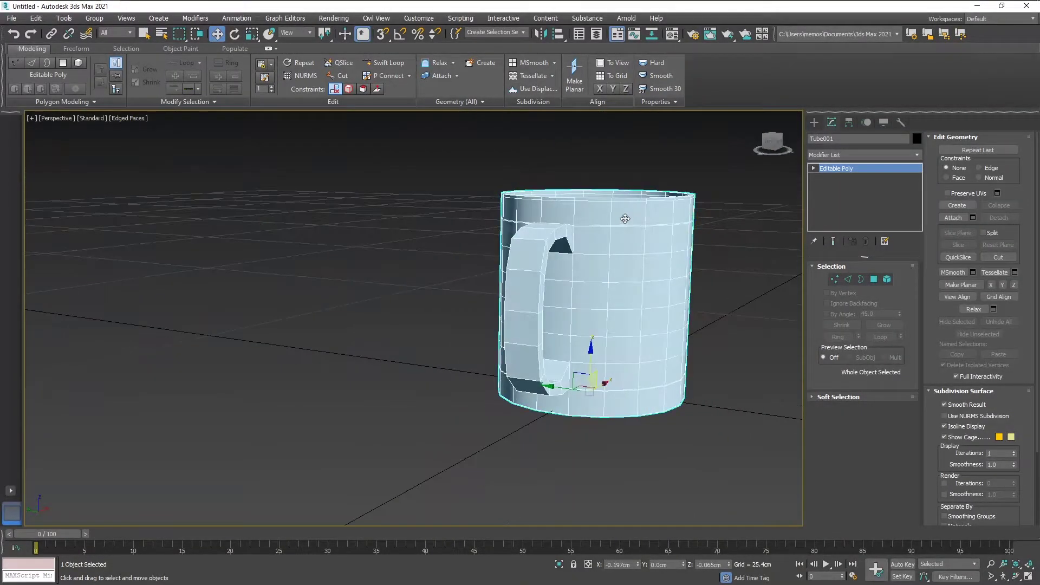
pyautogui.click(874, 279)
pyautogui.click(628, 210)
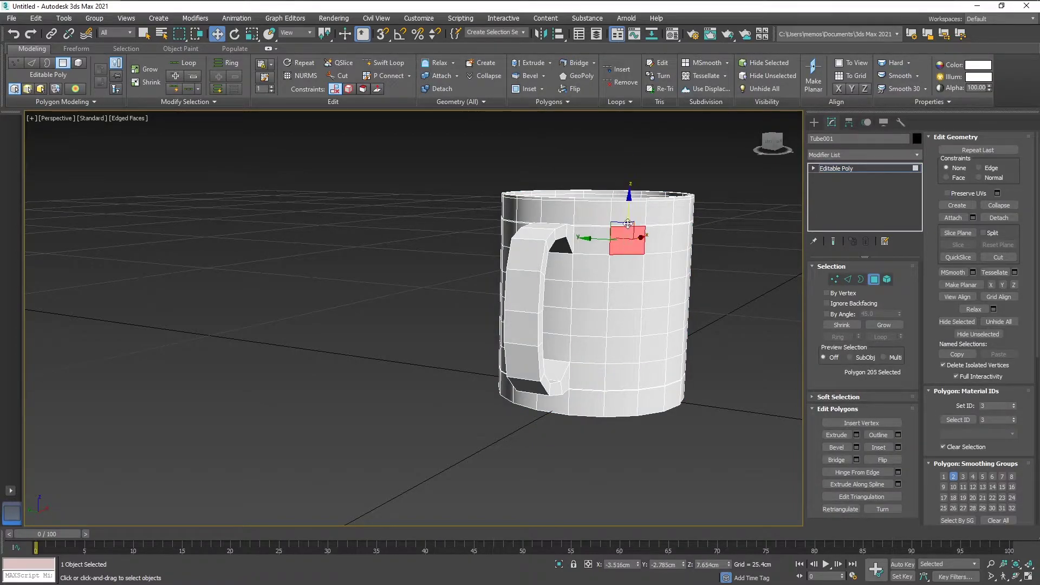
pyautogui.keyDown('shift'); pyautogui.click(622, 398); pyautogui.keyUp('shift')
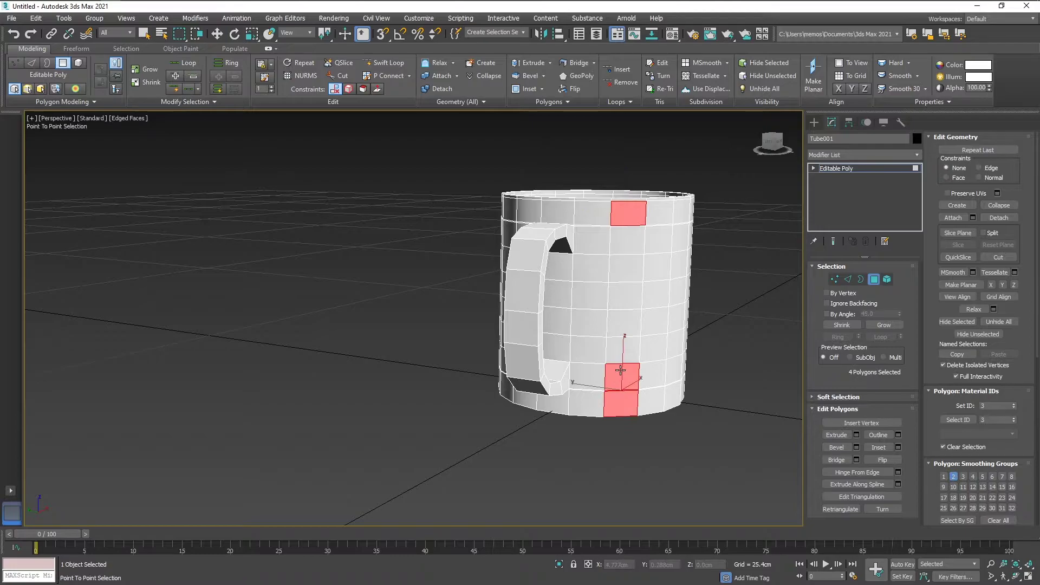
pyautogui.moveTo(541, 246)
pyautogui.keyDown('alt'); pyautogui.mouseDown(button='middle')
pyautogui.moveTo(661, 253)
pyautogui.moveTo(527, 262)
pyautogui.moveTo(530, 250)
pyautogui.mouseUp(button='middle'); pyautogui.keyUp('alt')
pyautogui.keyDown('ctrl'); pyautogui.click(370, 231); pyautogui.keyUp('ctrl')
pyautogui.keyDown('shift'); pyautogui.click(359, 399); pyautogui.keyUp('shift')
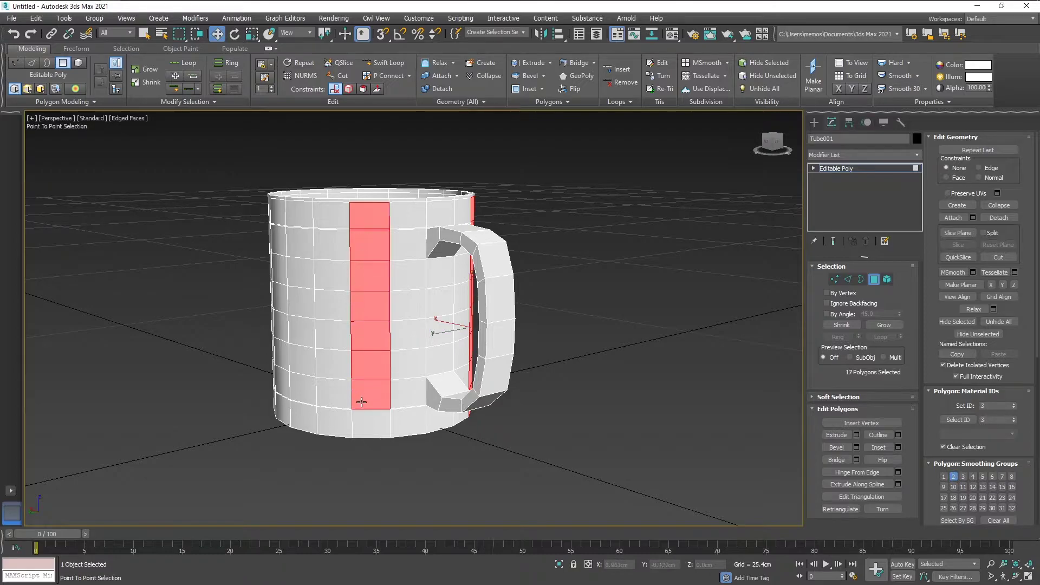
pyautogui.keyDown('alt'); pyautogui.moveTo(381, 401); pyautogui.dragTo(544, 321, button='middle'); pyautogui.keyUp('alt')
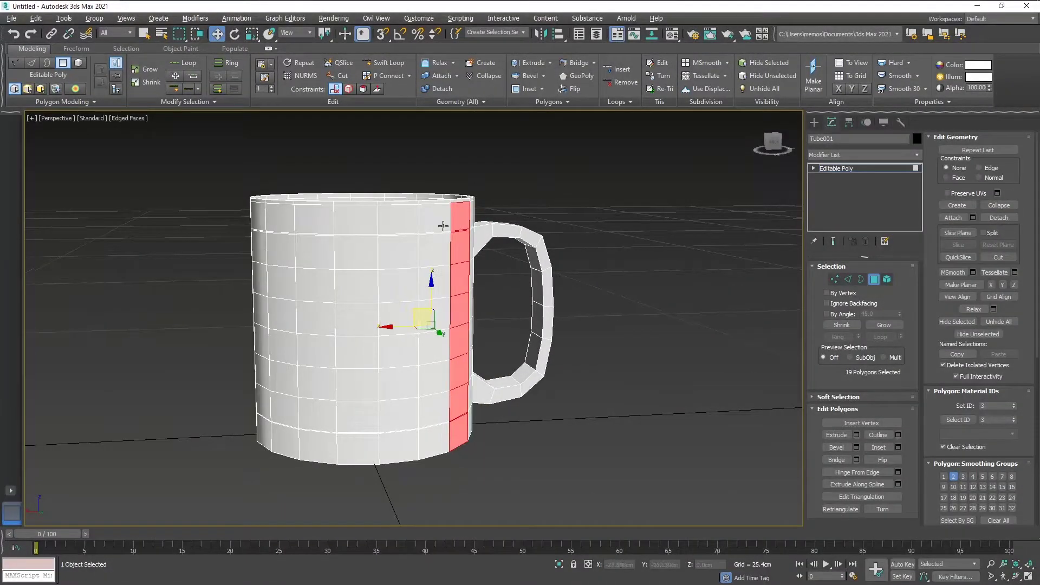
pyautogui.scroll(3, 439, 225)
pyautogui.scroll(-3, 437, 224)
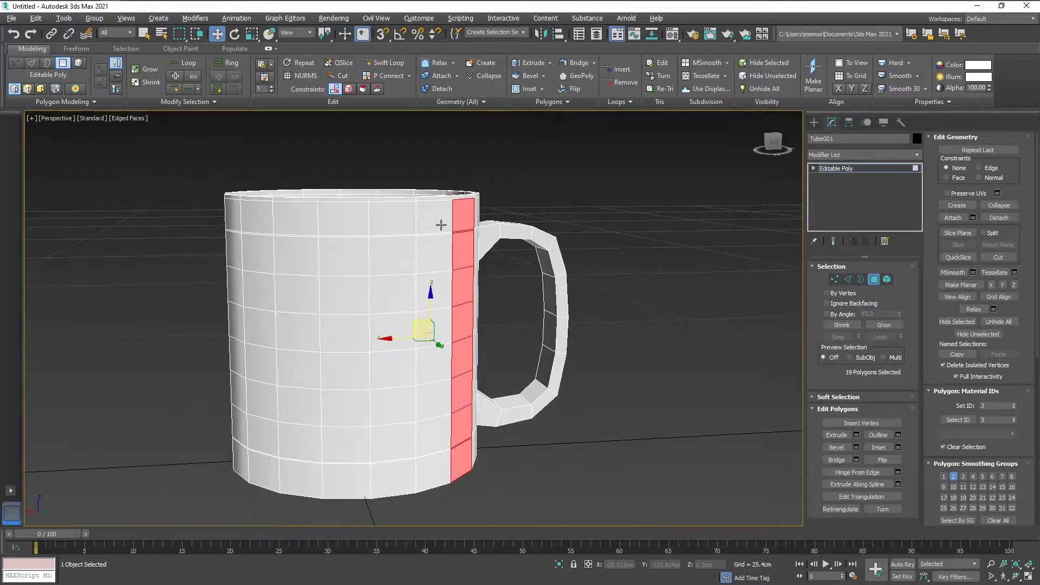
pyautogui.scroll(-3, 473, 250)
pyautogui.keyDown('alt'); pyautogui.moveTo(485, 343); pyautogui.dragTo(471, 308, button='middle'); pyautogui.keyUp('alt')
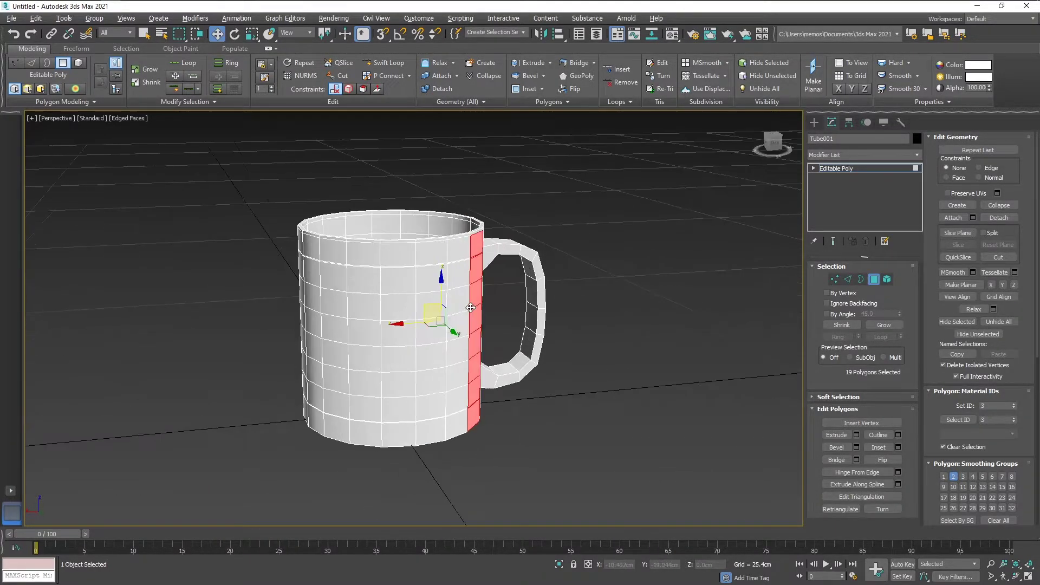
# - Add a TurboSmooth modifier above the Editable Poly, switch its effect off and return to the Editable Poly polygon level
pyautogui.click(917, 156)
pyautogui.scroll(-5, 859, 492)
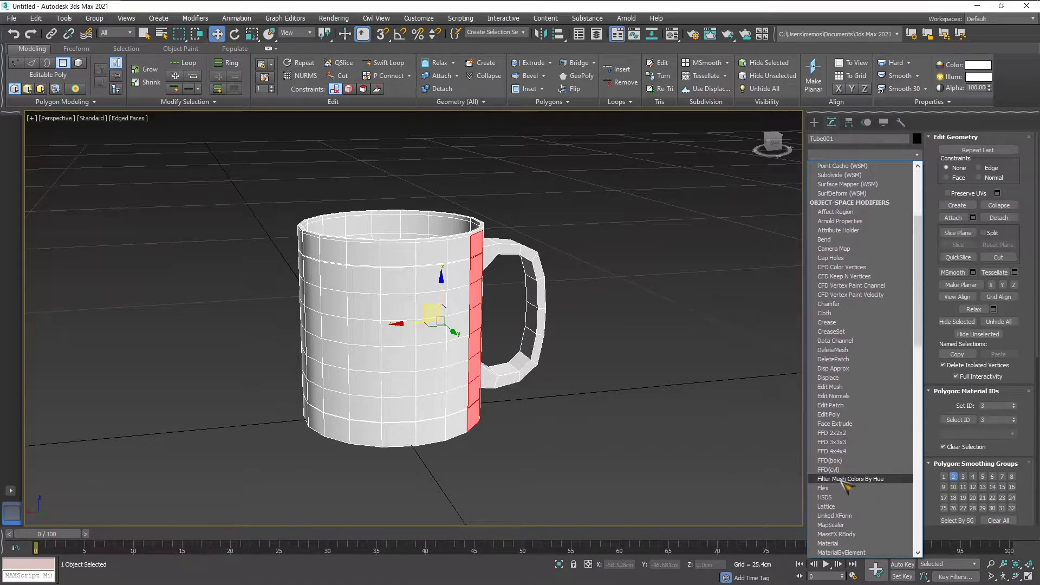
pyautogui.scroll(-11, 847, 488)
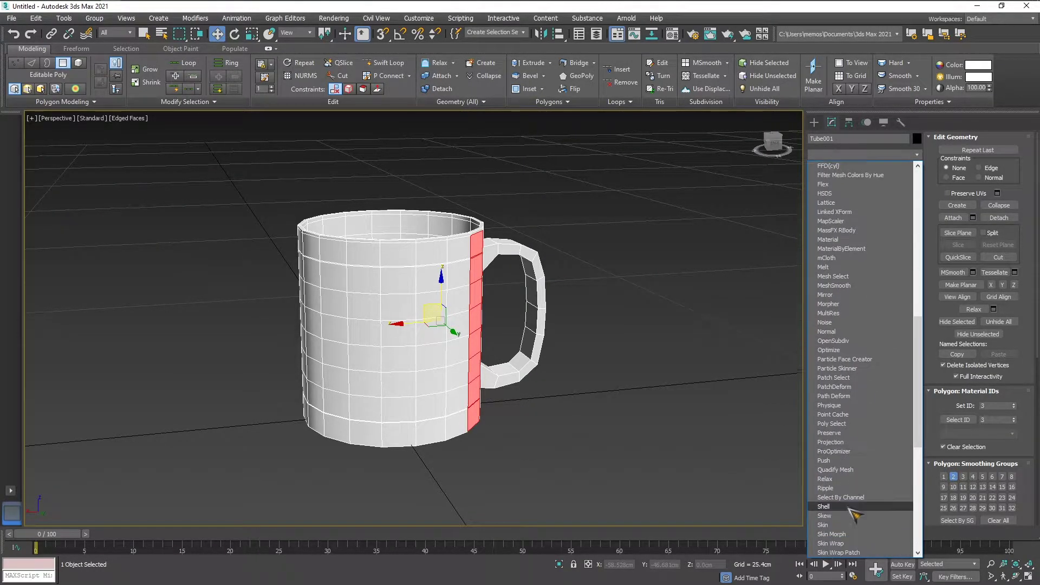
pyautogui.scroll(-5, 850, 523)
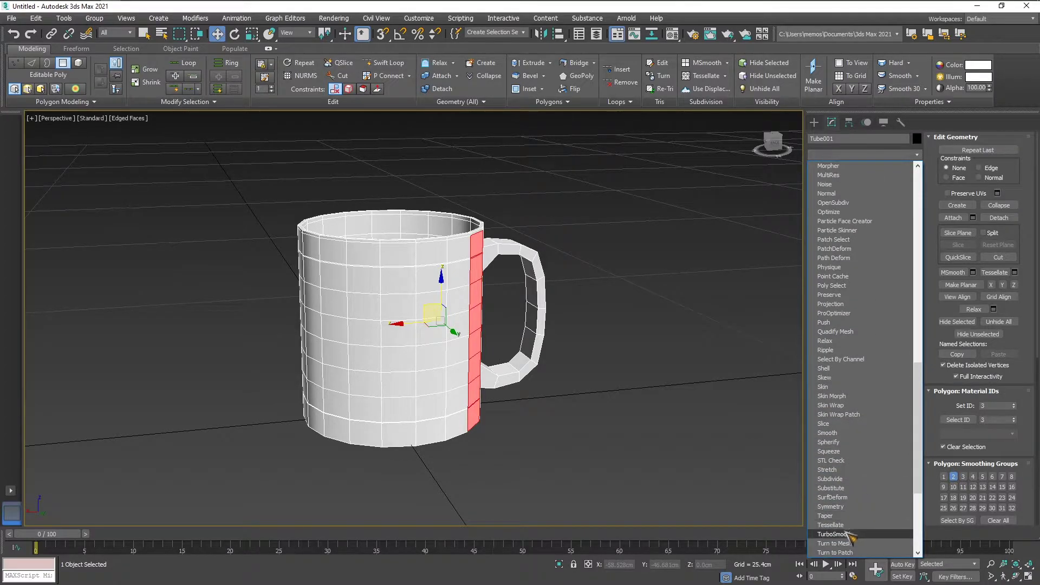
pyautogui.click(848, 535)
pyautogui.keyDown('alt'); pyautogui.moveTo(639, 365); pyautogui.dragTo(599, 351, button='middle'); pyautogui.keyUp('alt')
pyautogui.scroll(3, 424, 254)
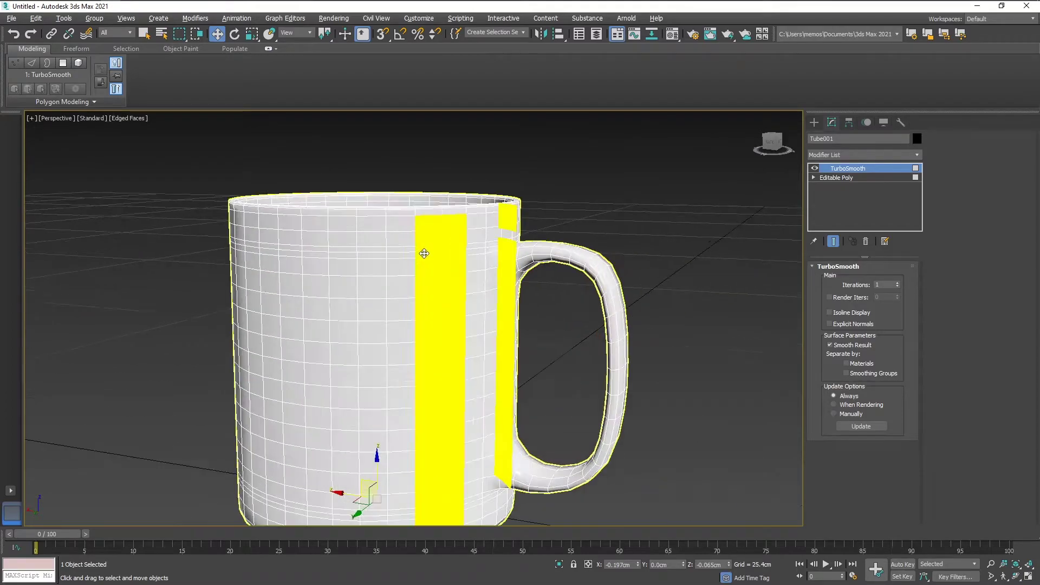
pyautogui.scroll(1, 425, 254)
pyautogui.scroll(-5, 429, 249)
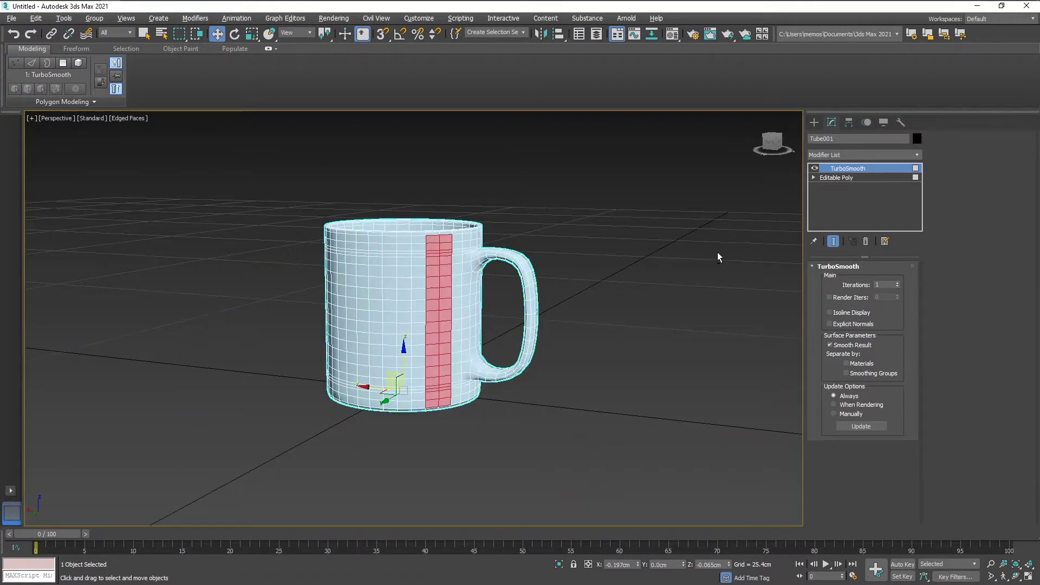
pyautogui.click(851, 180)
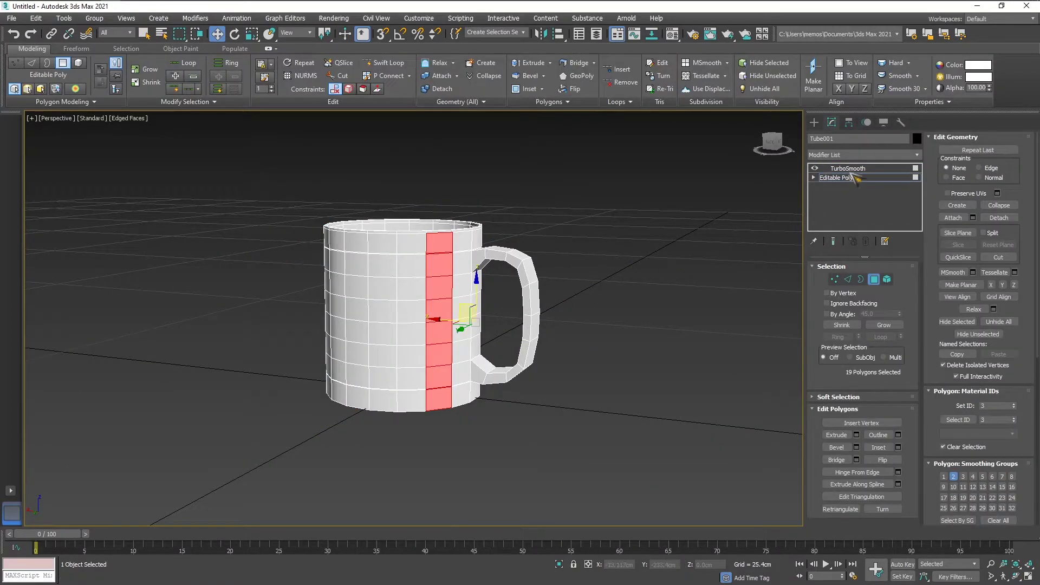
pyautogui.keyDown('alt'); pyautogui.moveTo(574, 301); pyautogui.dragTo(613, 291, button='middle'); pyautogui.keyUp('alt')
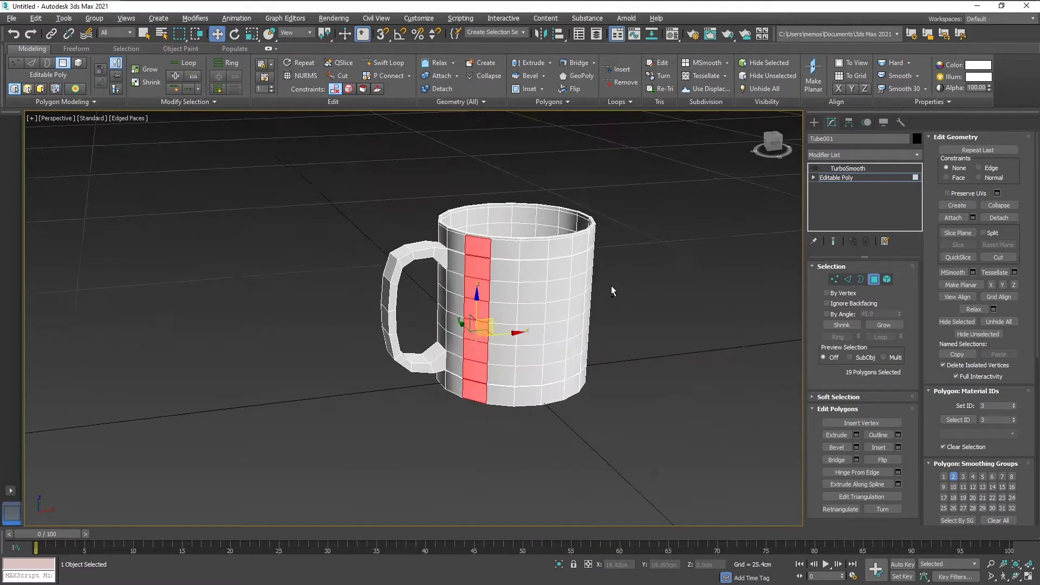
# - Switch away from the cup scene and launch Photoshop
pyautogui.hotkey('alt', 'Tab')
pyautogui.hotkey('alt', 'Tab')
pyautogui.moveTo(2, 450)
pyautogui.click(38, 338)
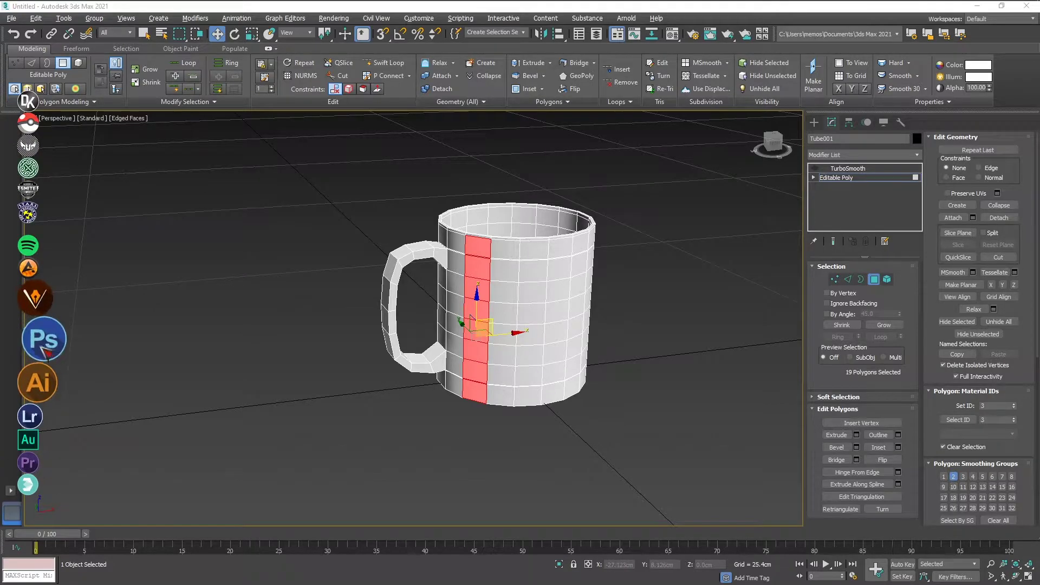
# - Browse the SMITE image folder, preview smite_video_game_bellona-wallpaper-3840x1600, and return to Photoshop
pyautogui.moveTo(279, 1)
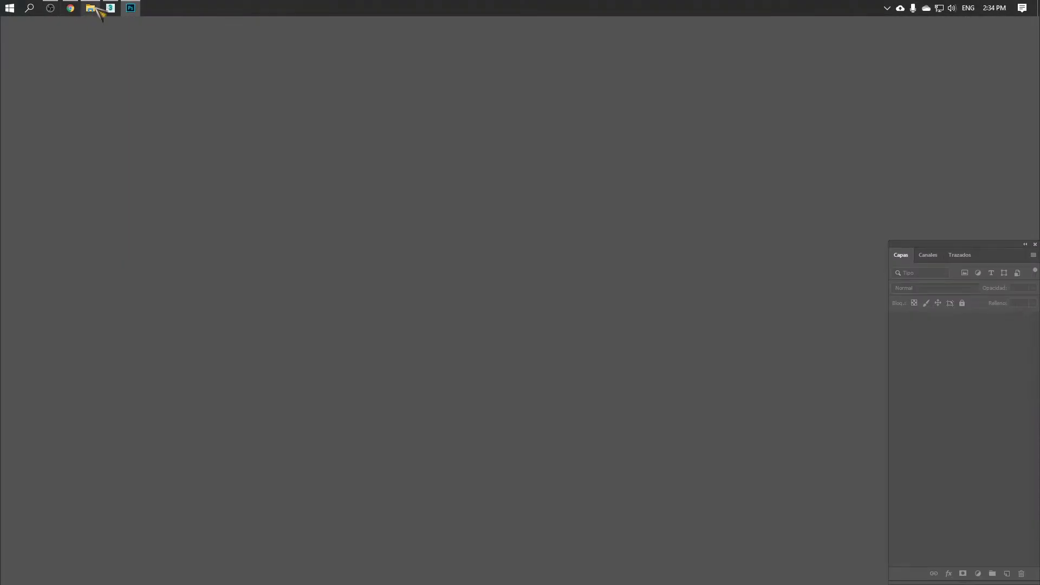
pyautogui.moveTo(1, 282)
pyautogui.click(39, 221)
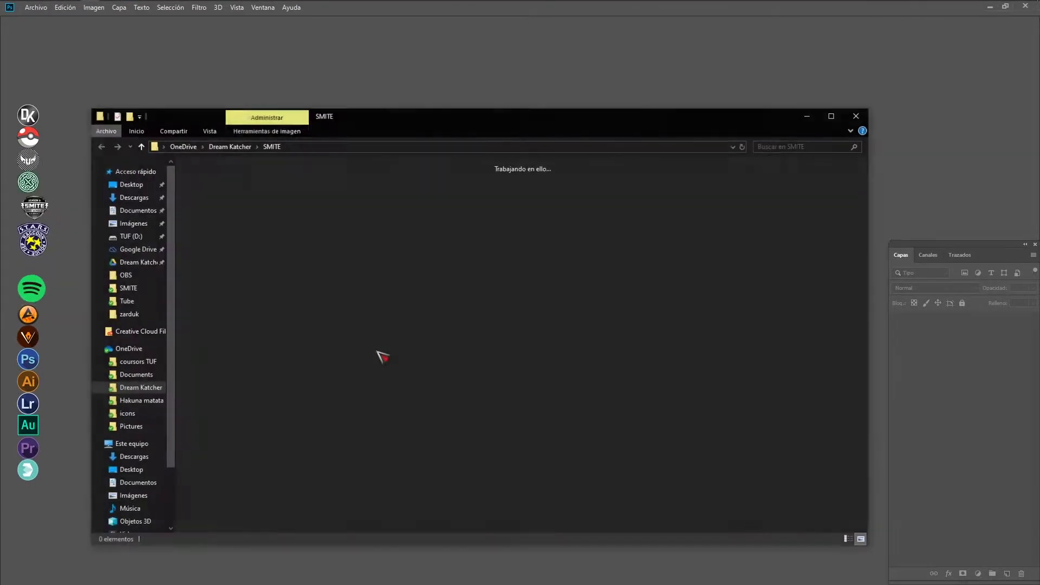
pyautogui.scroll(-15, 528, 374)
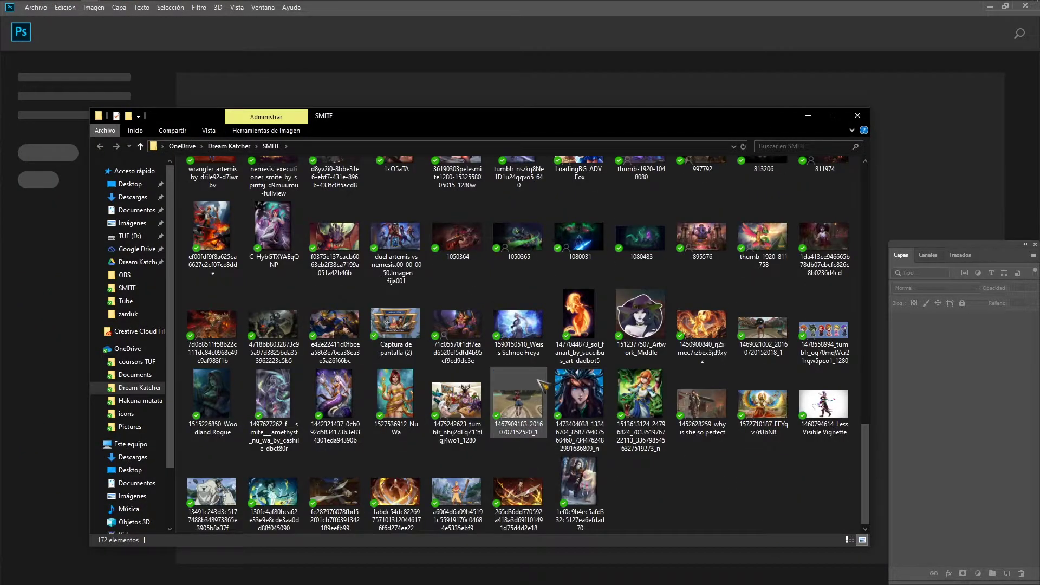
pyautogui.scroll(3, 434, 420)
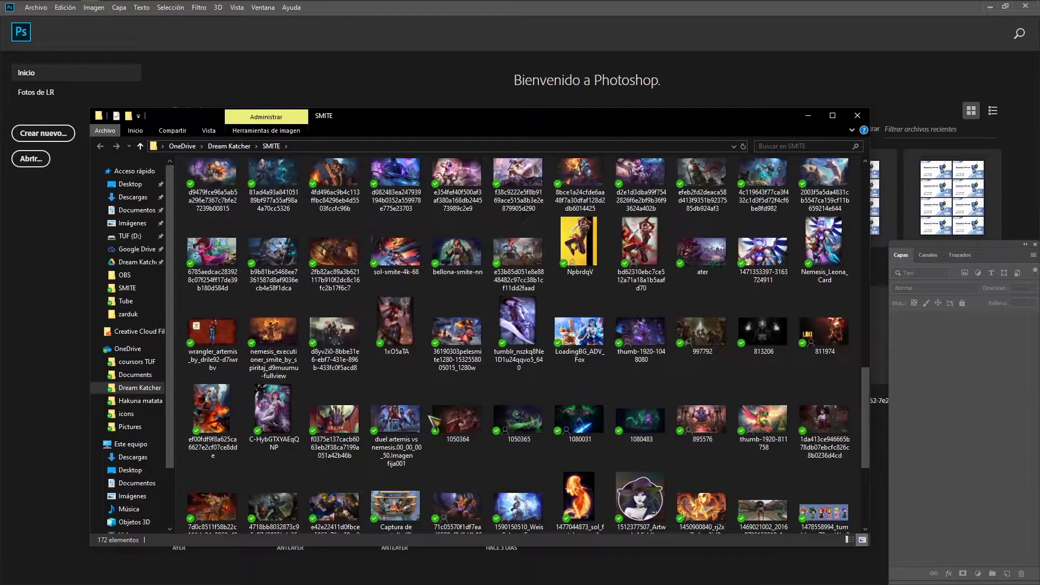
pyautogui.scroll(8, 434, 419)
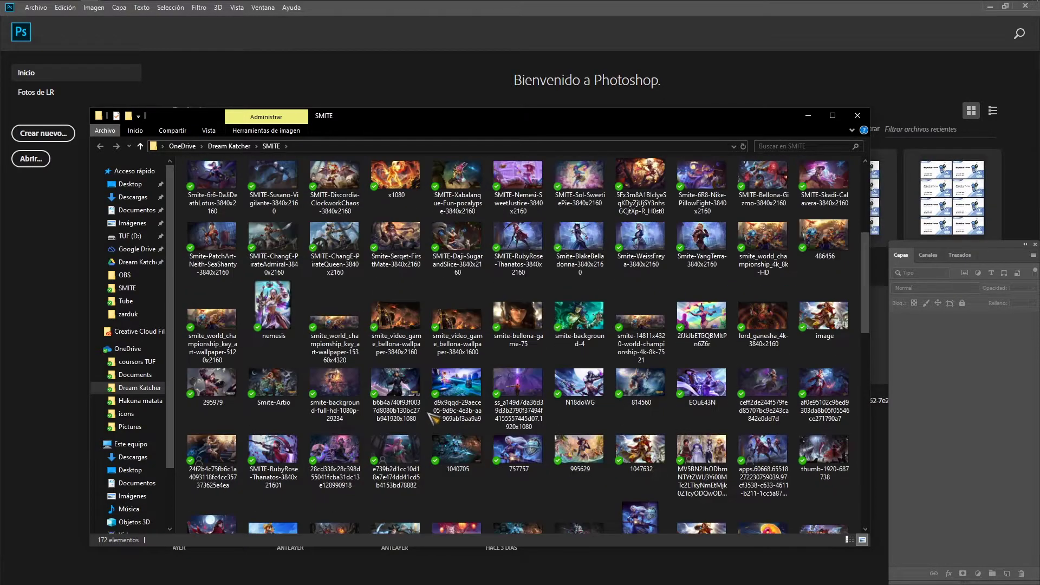
pyautogui.doubleClick(460, 325)
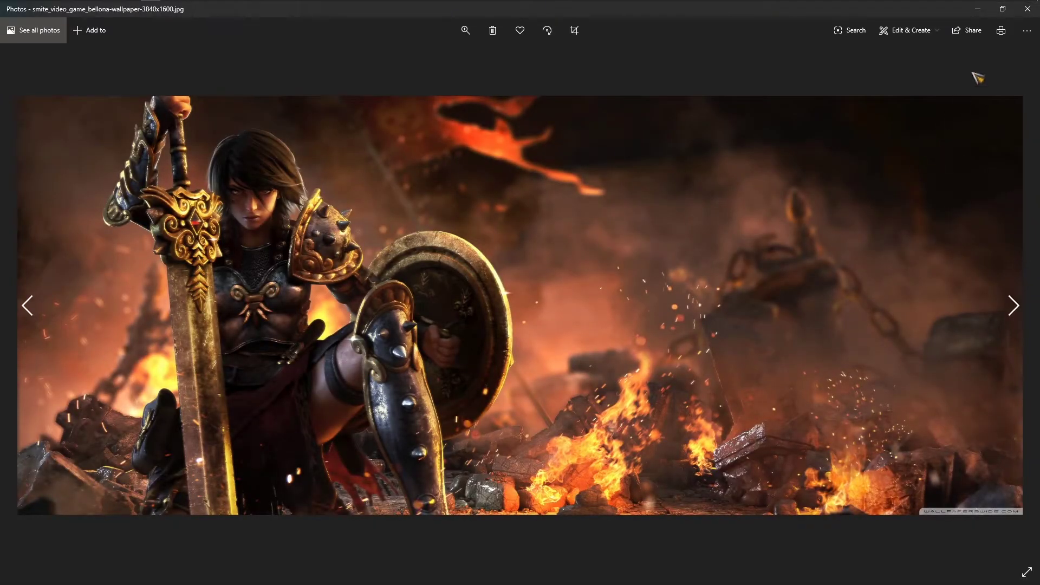
pyautogui.click(1027, 9)
pyautogui.hotkey('alt', 'Tab')
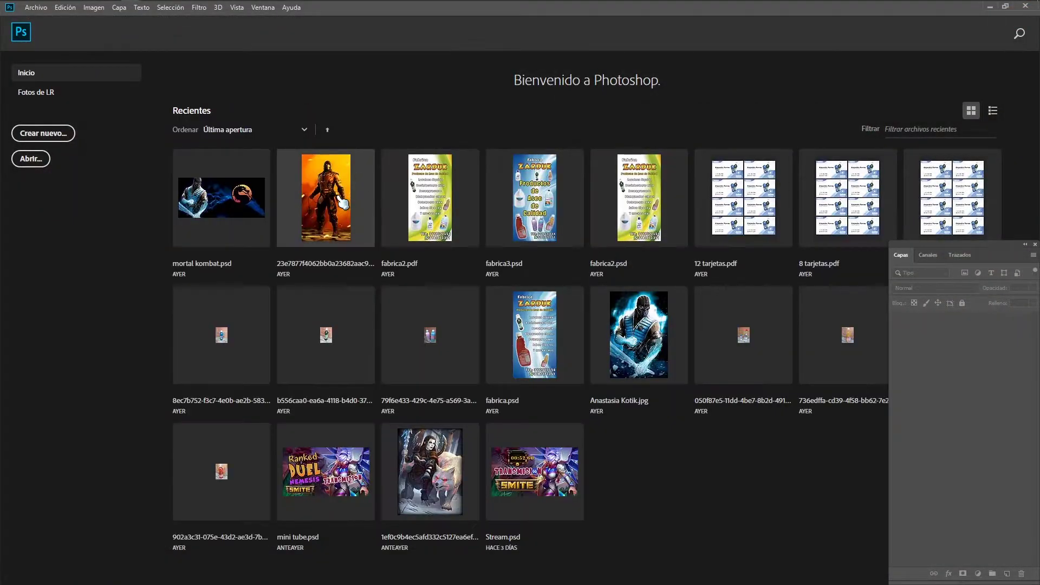
# - Create a landscape document 20.5 by 9.5 inches at 300 pixels per inch, in 16-bit CMYK with a white background
pyautogui.click(43, 133)
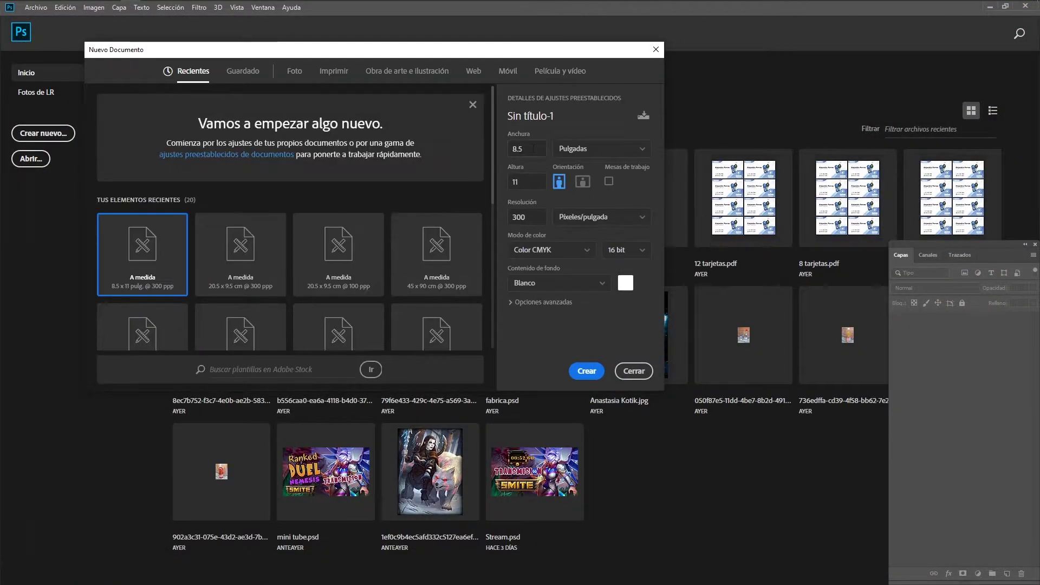
pyautogui.press('Tab')
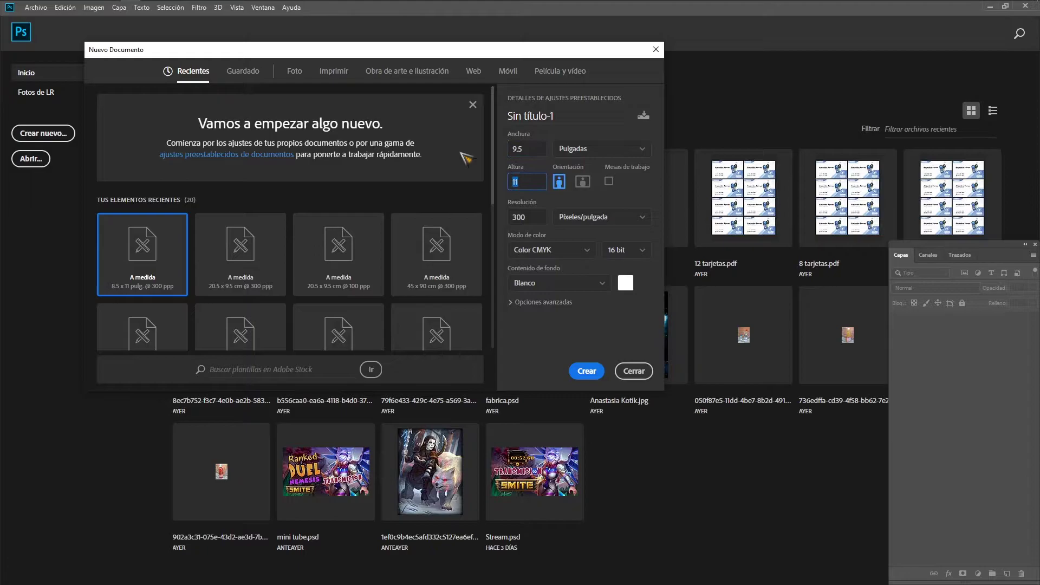
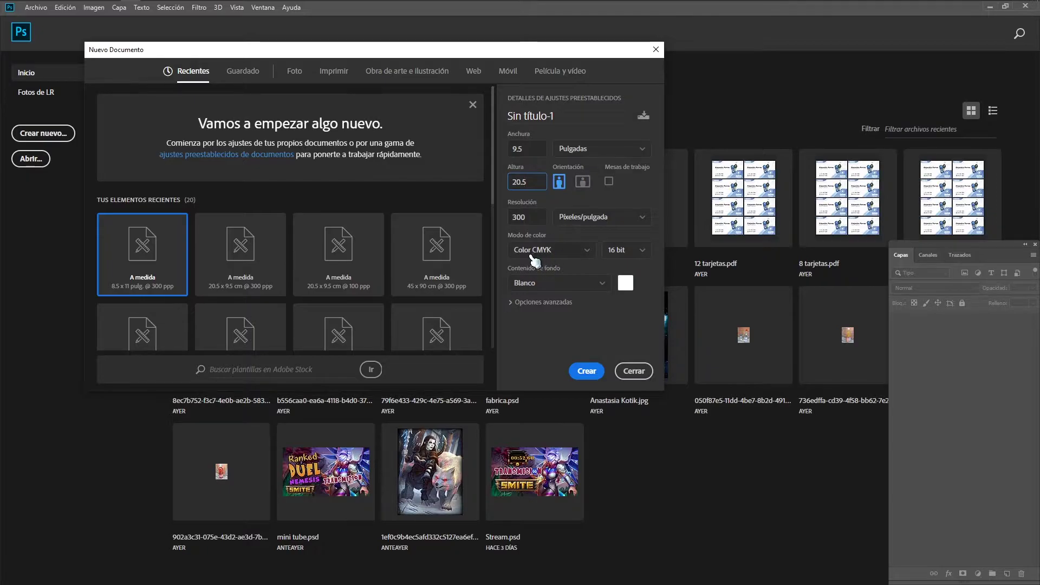
pyautogui.click(583, 182)
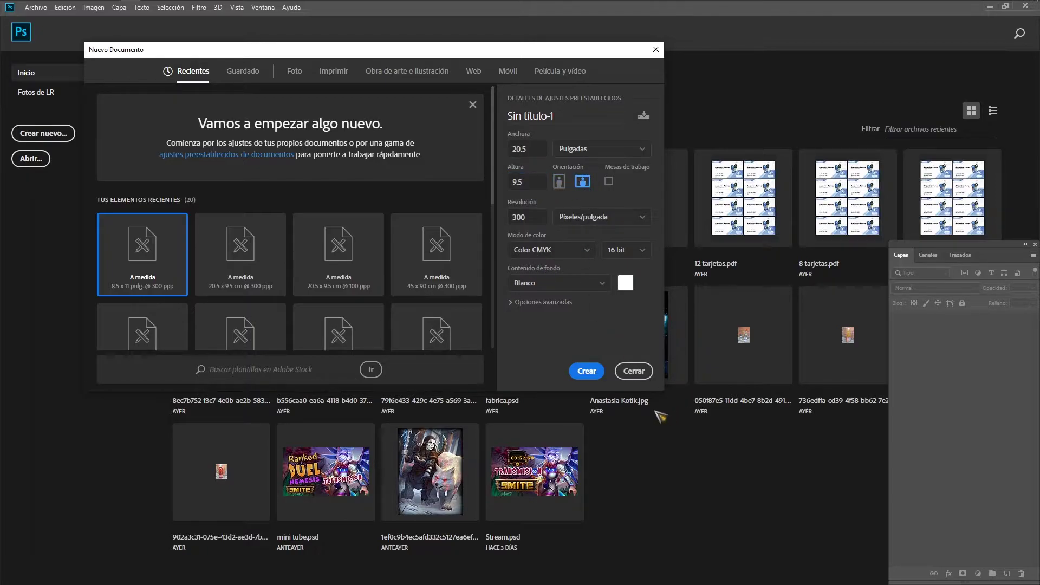
pyautogui.click(586, 372)
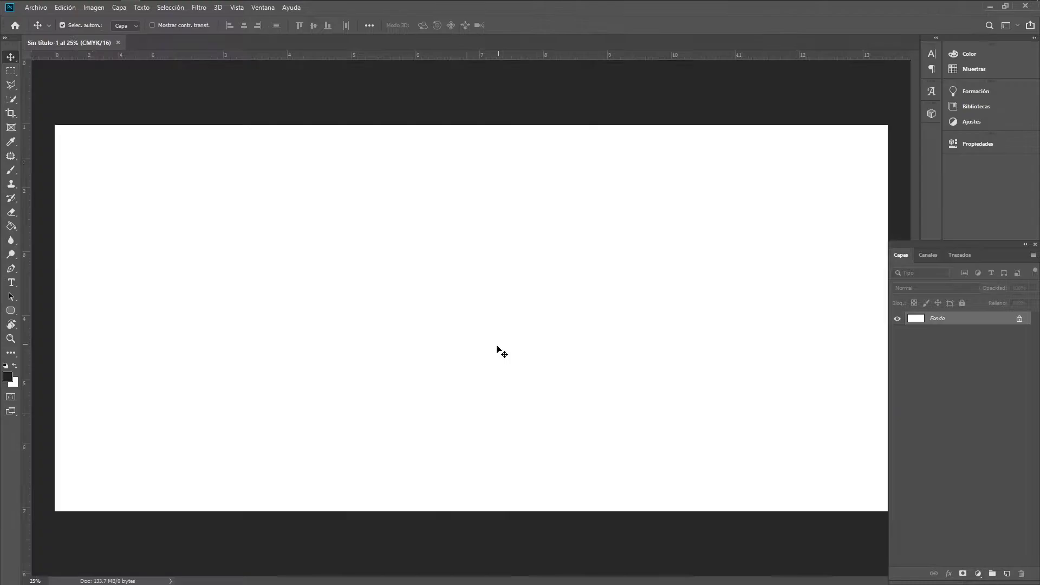
# - Place the smite_video_game_bellona-wallpaper-3840x1600 image from the SMITE folder into the new document
pyautogui.hotkey('alt', 'Tab')
pyautogui.moveTo(463, 330); pyautogui.dragTo(461, 369)
pyautogui.hotkey('alt', 'Tab')
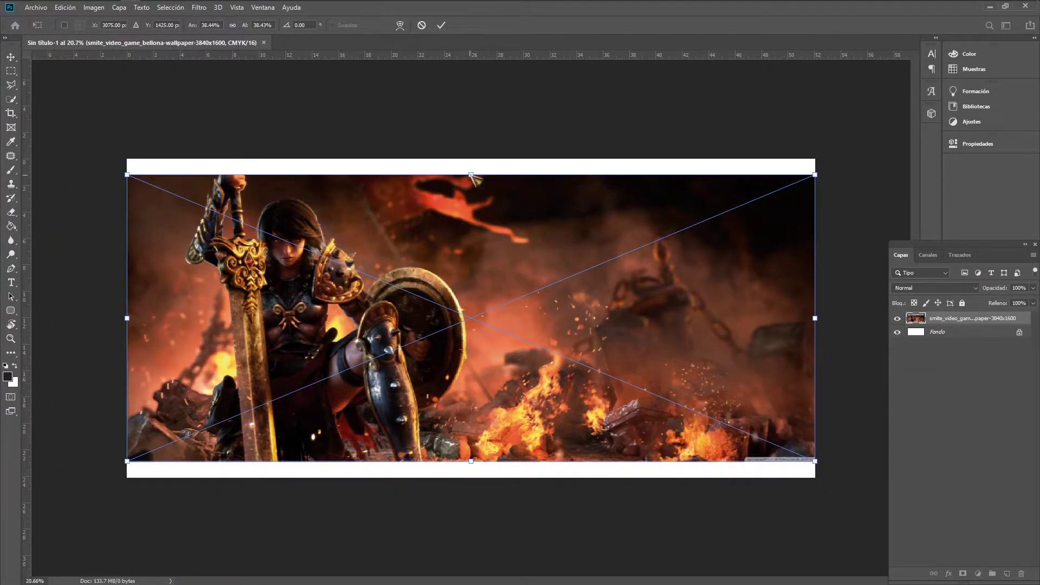
# - Scale the placed wallpaper to cover the whole canvas, to about 41.7% width and 42.8% height, and commit the transform
pyautogui.moveTo(470, 174); pyautogui.dragTo(470, 158)
pyautogui.moveTo(471, 461); pyautogui.dragTo(470, 477)
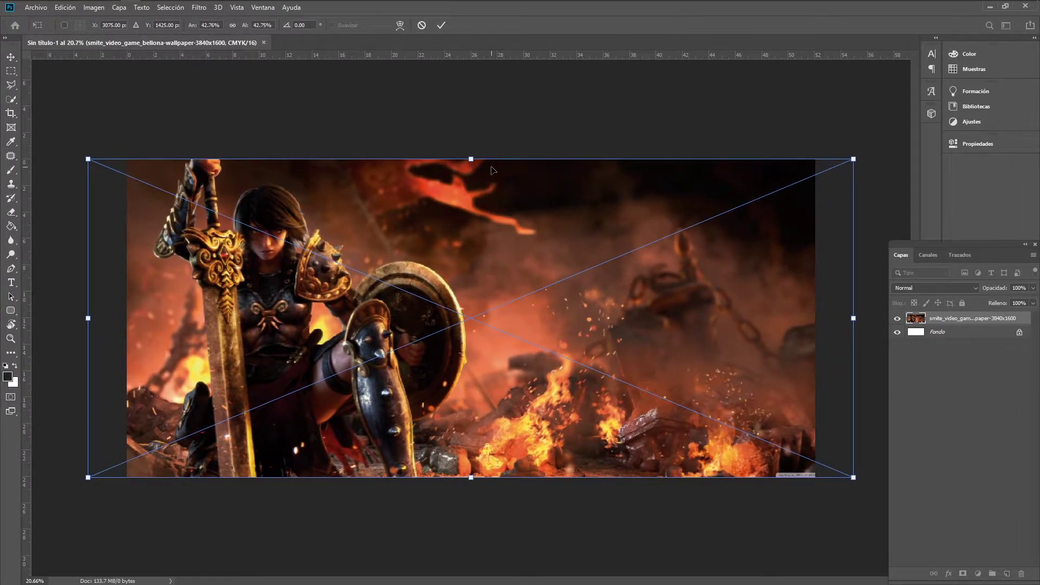
pyautogui.moveTo(851, 318); pyautogui.dragTo(834, 324)
pyautogui.moveTo(628, 297); pyautogui.dragTo(632, 296)
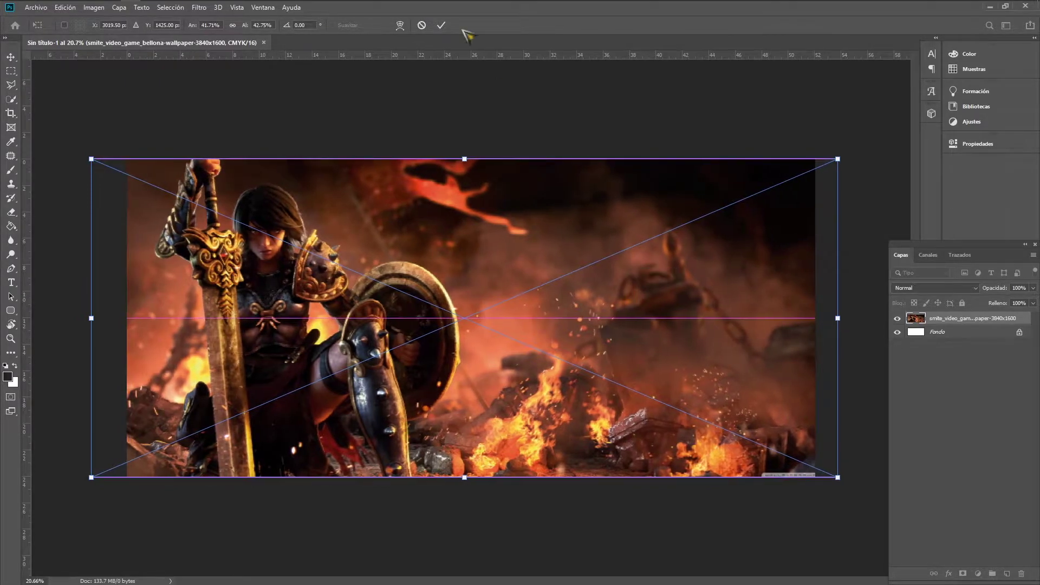
pyautogui.click(442, 25)
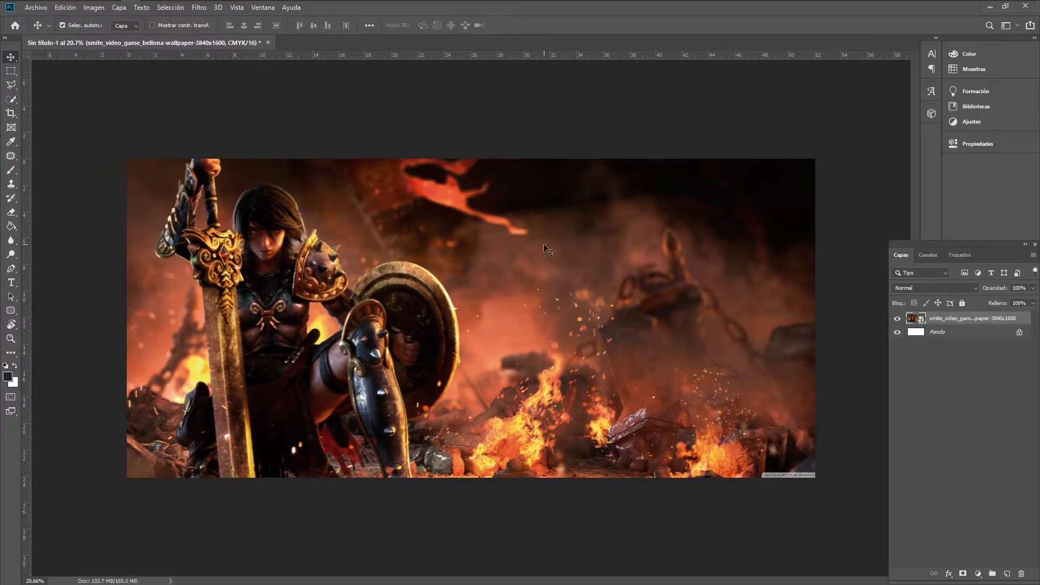
# - Save the artwork as a JPEG named belona in the 3D > Texturas > MUG folder on the TUF (D:) drive
pyautogui.hotkey('ctrl', 'shift', 's')
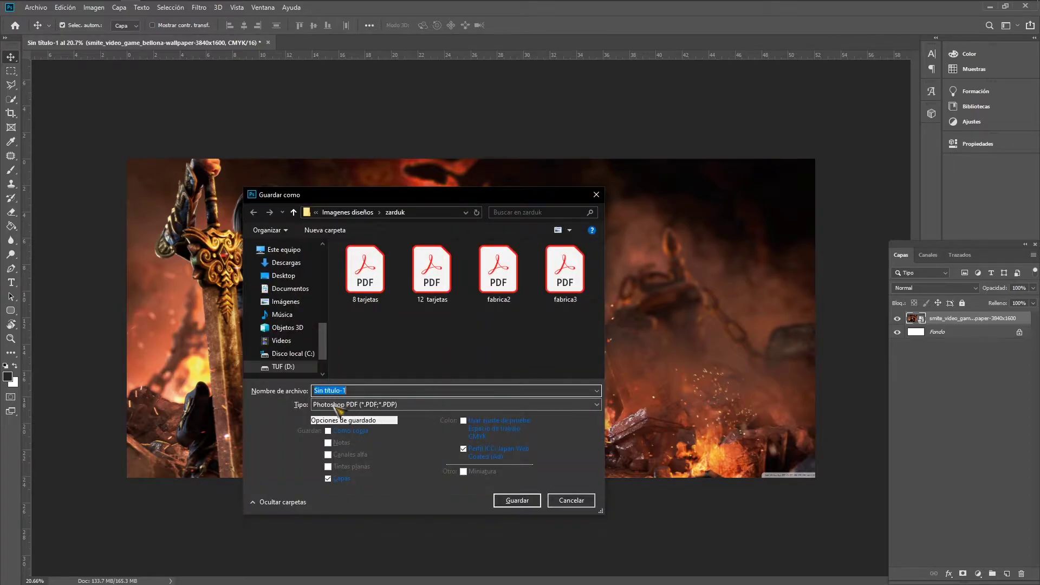
pyautogui.scroll(-2, 303, 344)
pyautogui.click(283, 337)
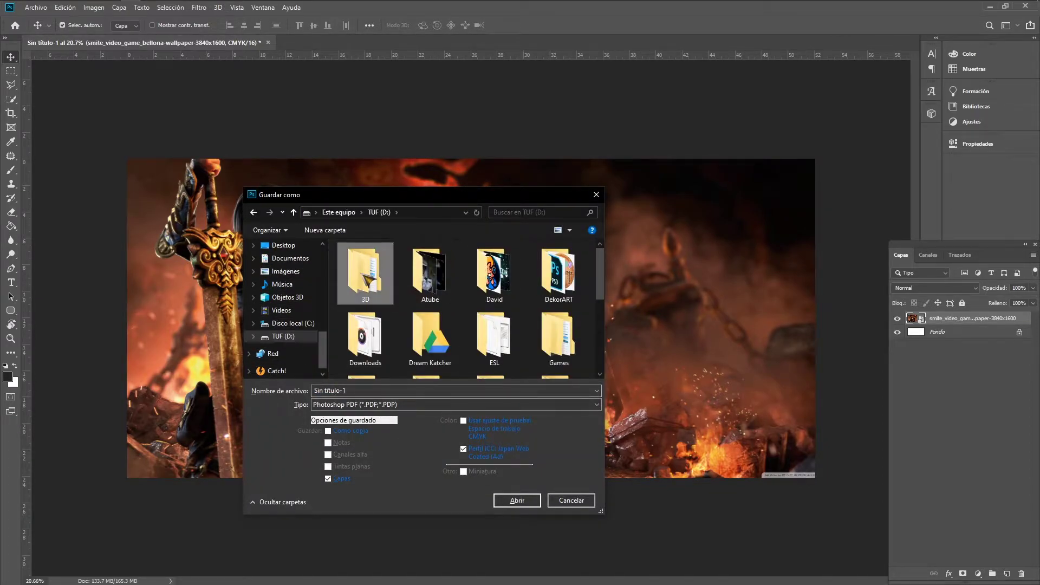
pyautogui.doubleClick(365, 271)
pyautogui.doubleClick(360, 308)
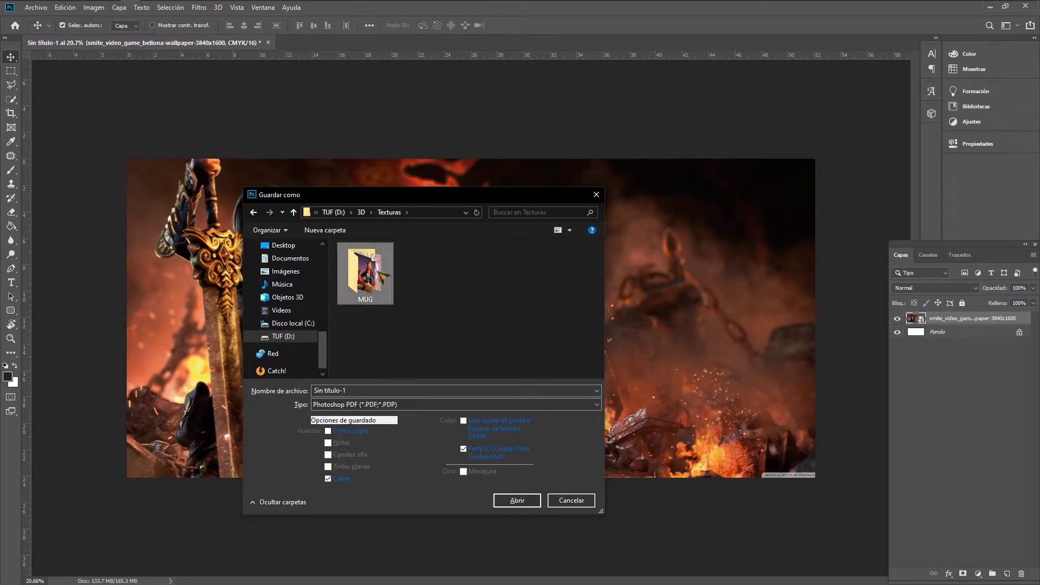
pyautogui.doubleClick(371, 271)
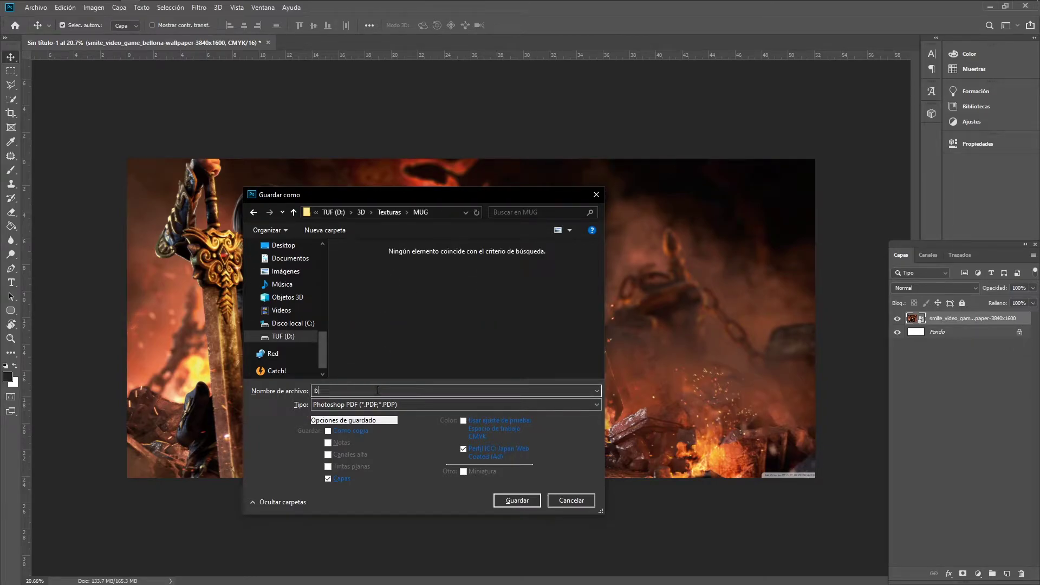
pyautogui.click(418, 405)
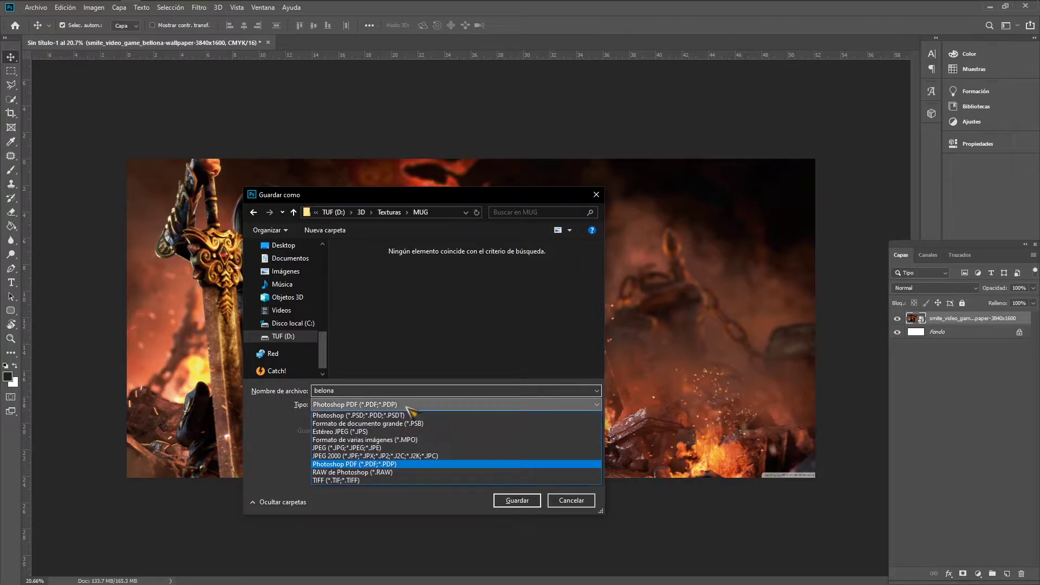
pyautogui.click(460, 448)
pyautogui.click(516, 500)
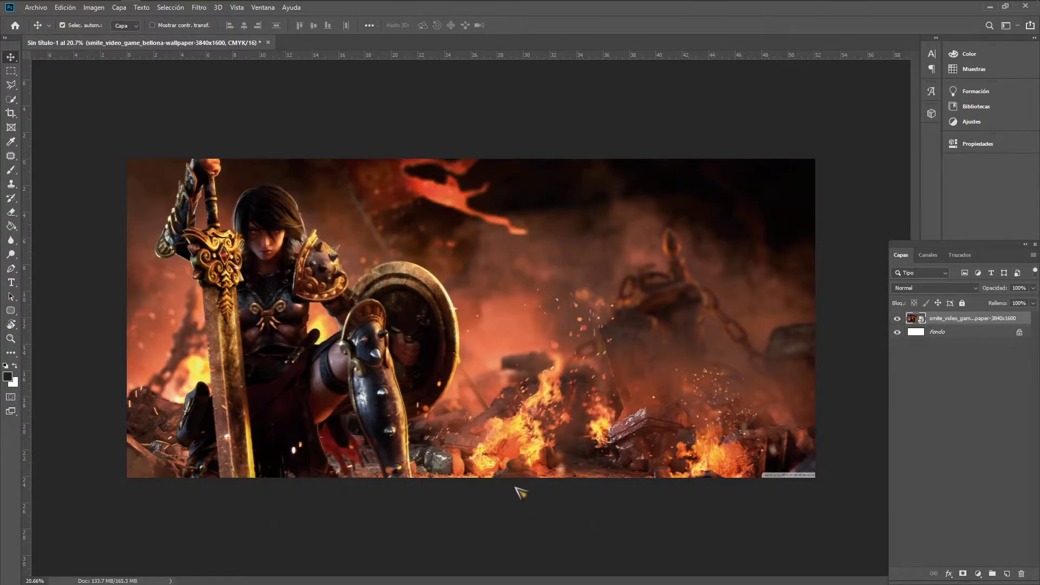
pyautogui.click(416, 100)
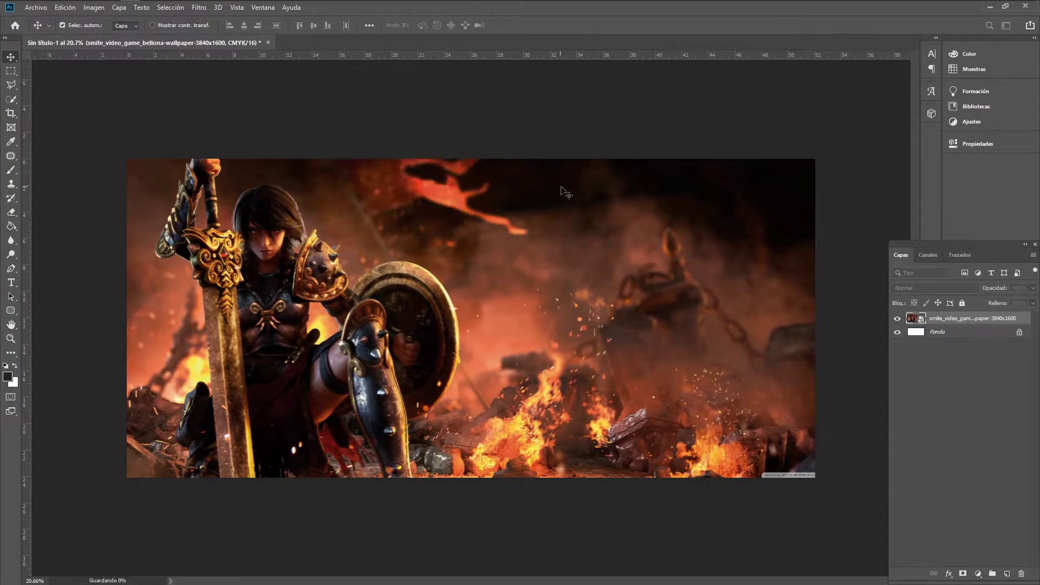
# - Exit Photoshop without saving the untitled document and close the SMITE folder window to return to 3ds Max
pyautogui.click(1025, 5)
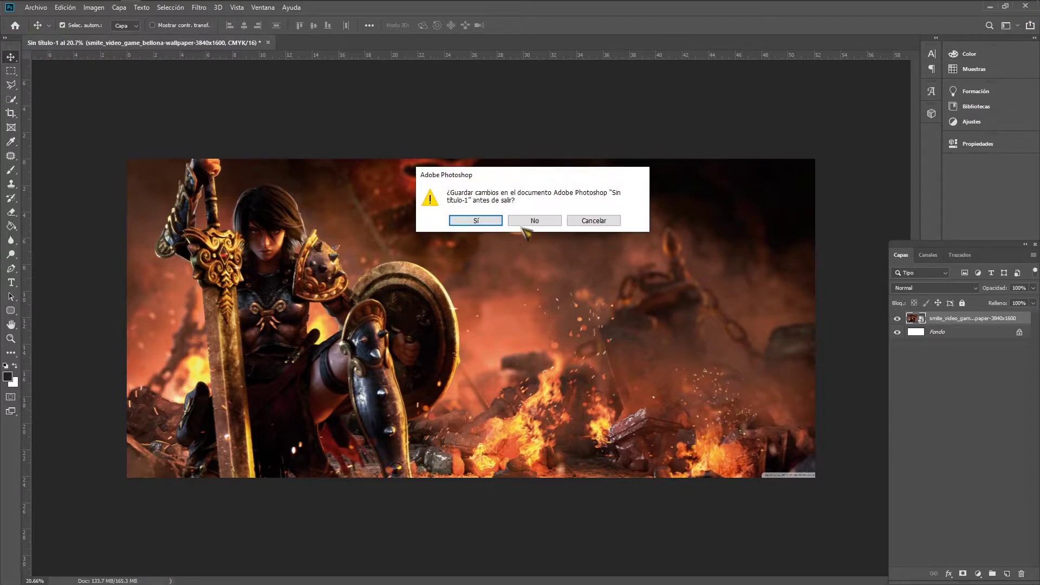
pyautogui.click(531, 219)
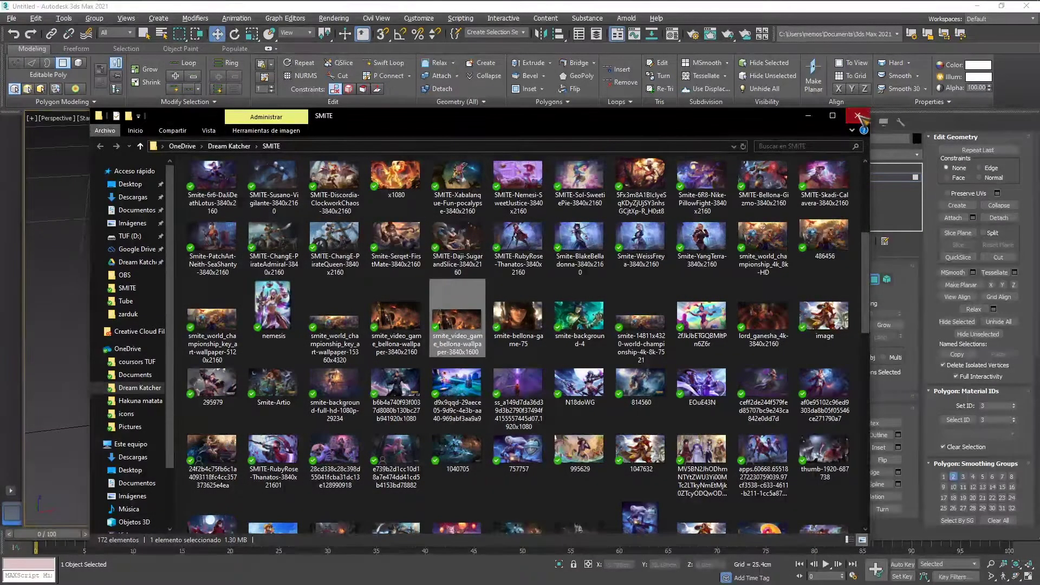
pyautogui.click(858, 116)
# - Clear the cup's polygon selection and reset the 01 - Default material slot in the Material Editor
pyautogui.keyDown('alt'); pyautogui.moveTo(620, 299); pyautogui.dragTo(645, 324, button='middle'); pyautogui.keyUp('alt')
pyautogui.click(673, 288)
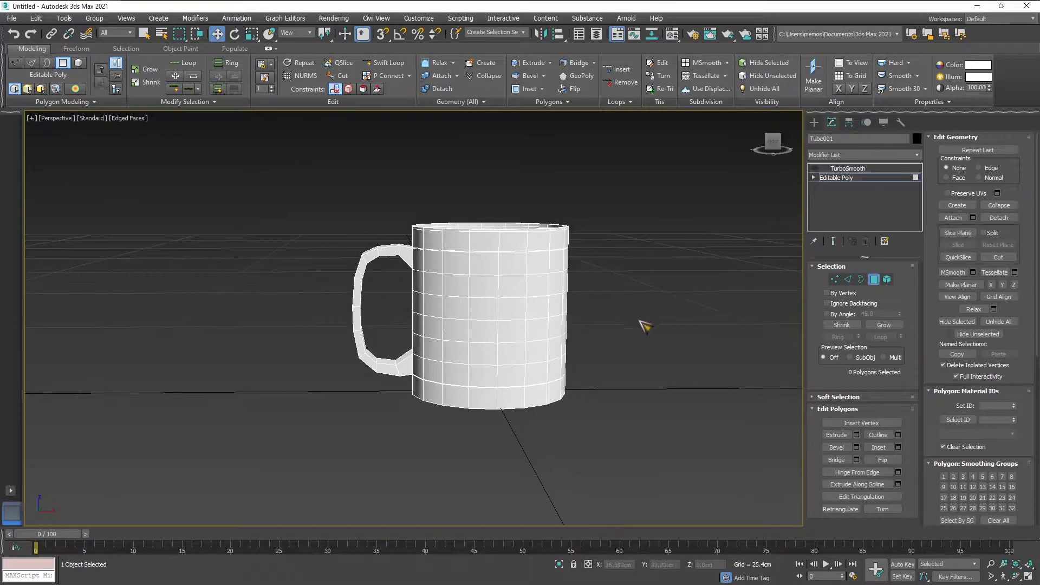
pyautogui.press('m')
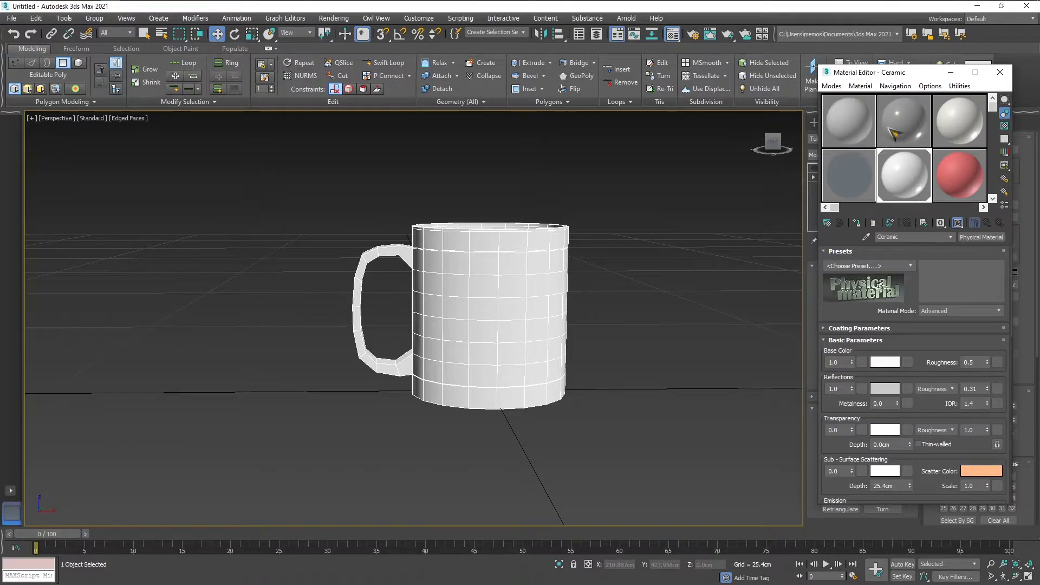
pyautogui.click(861, 132)
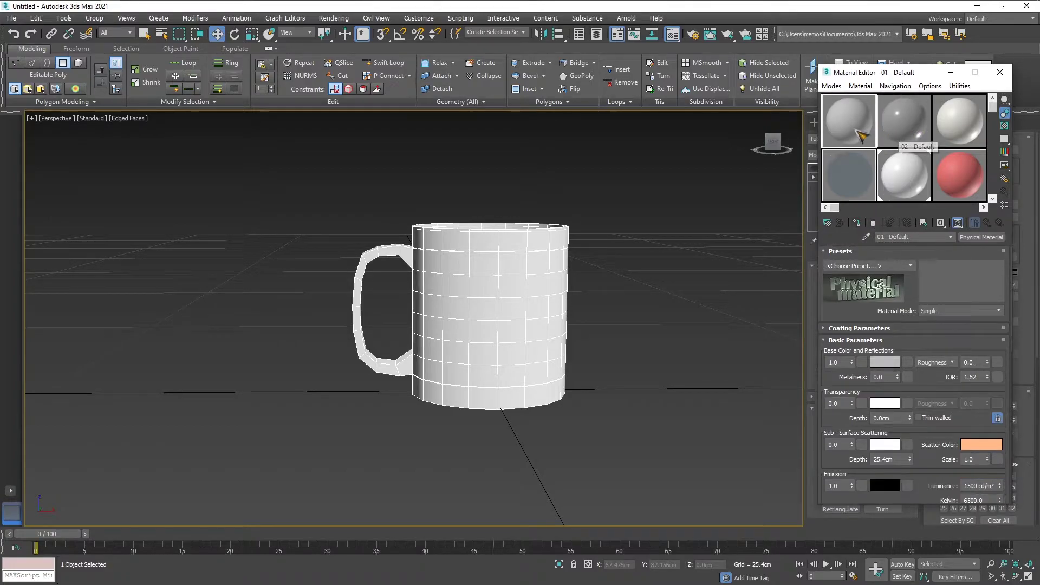
pyautogui.click(872, 223)
pyautogui.click(581, 310)
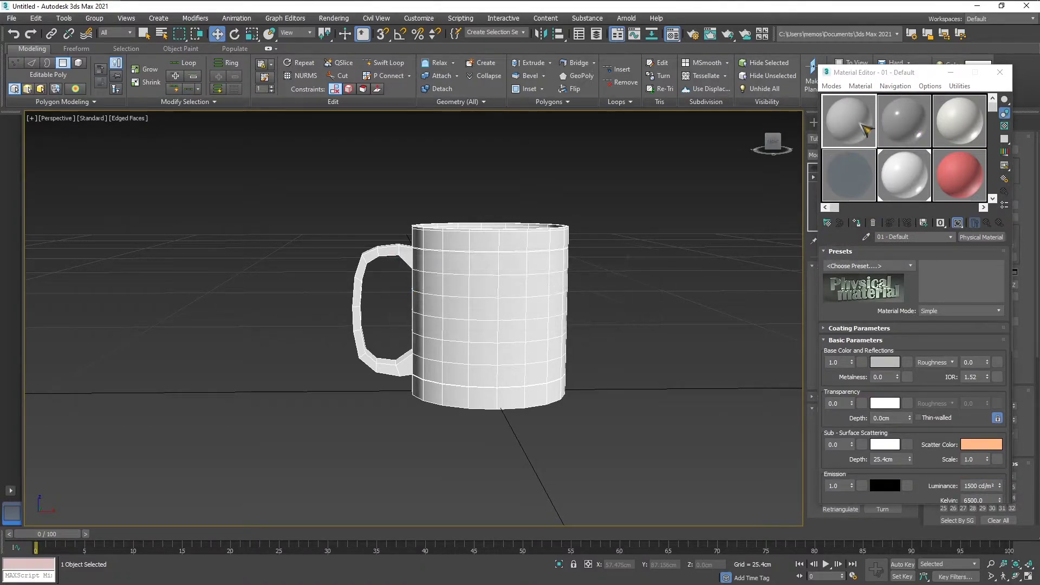
# - Assign a Bitmap map to the Base Color of the 01 - Default physical material
pyautogui.moveTo(927, 345); pyautogui.dragTo(898, 334)
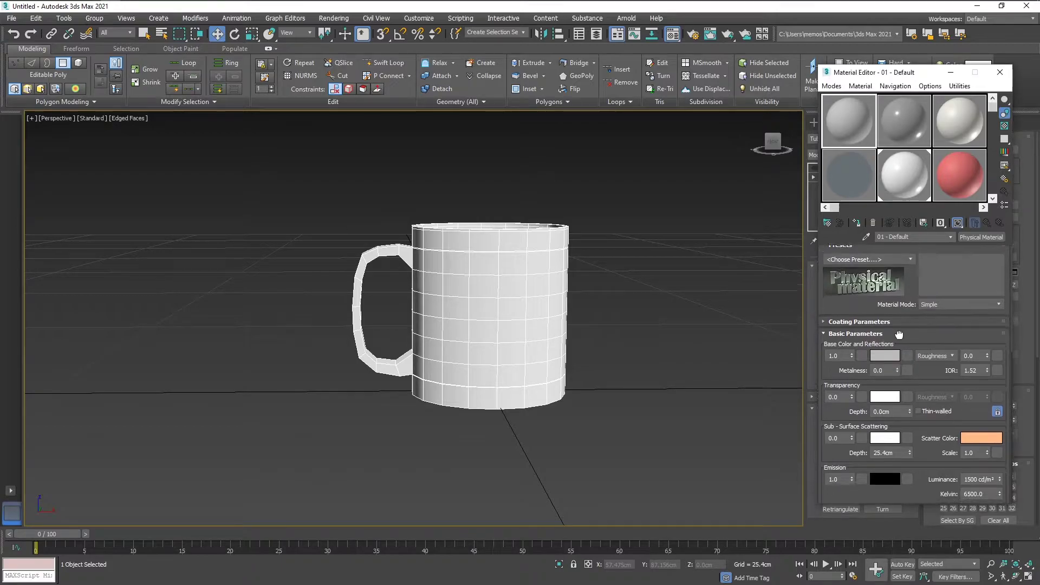
pyautogui.scroll(-5, 914, 406)
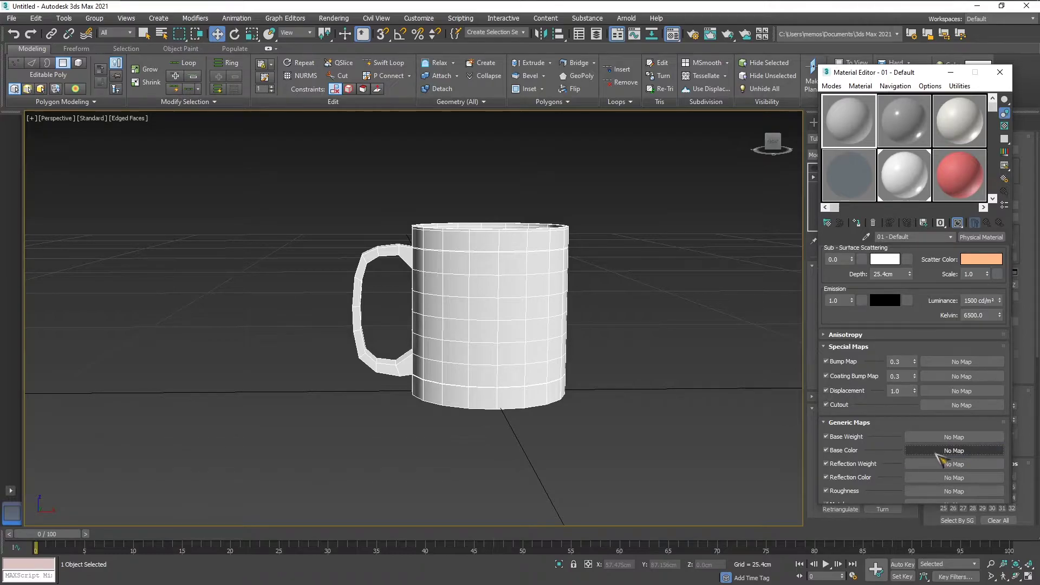
pyautogui.click(954, 451)
pyautogui.scroll(-6, 442, 366)
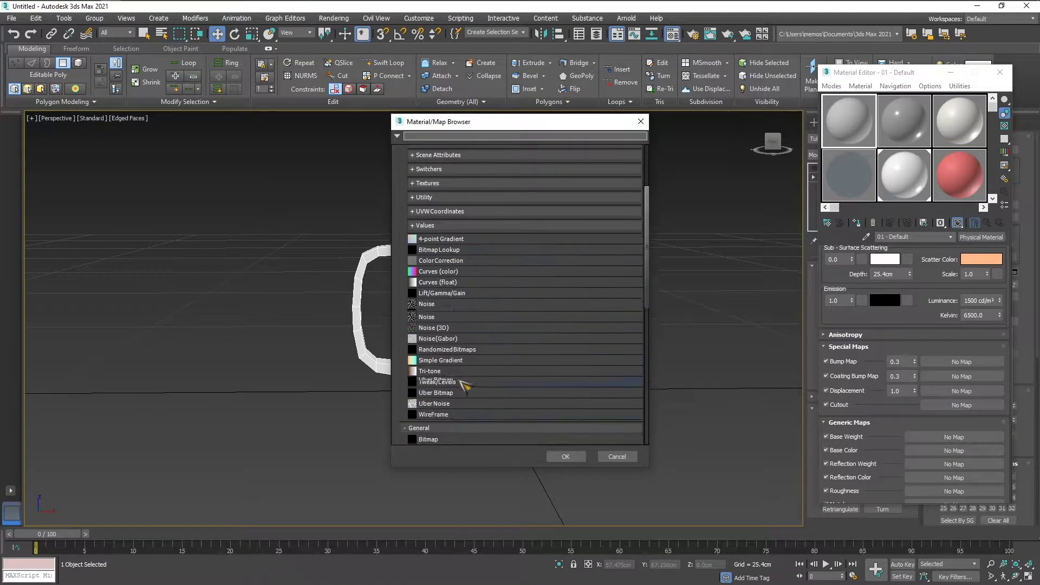
pyautogui.scroll(1, 449, 217)
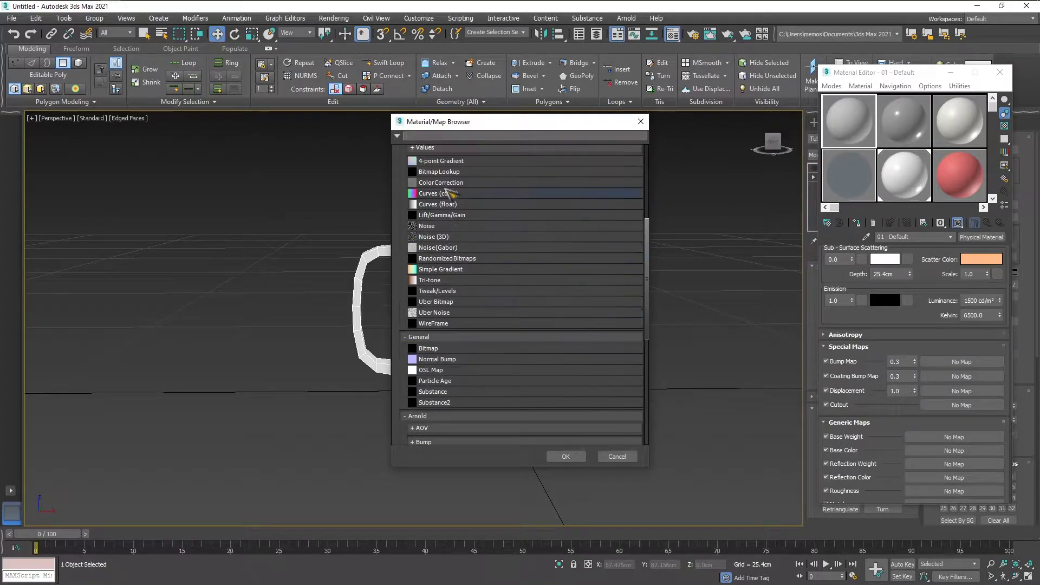
pyautogui.doubleClick(442, 349)
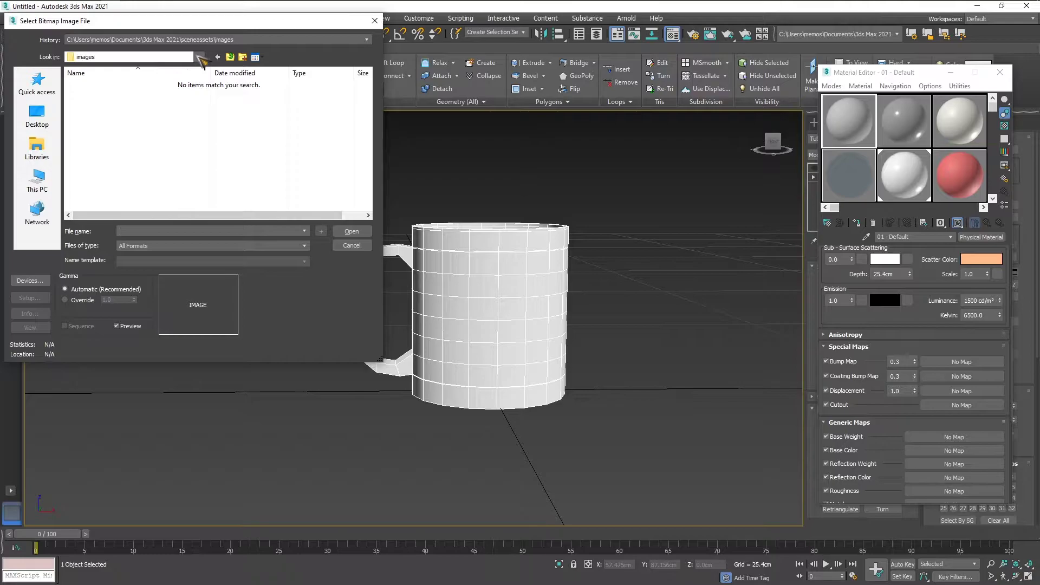
# - Load the belona image from D:\3D\Texturas\MUG into the Base Color bitmap and close the Material Editor
pyautogui.click(166, 40)
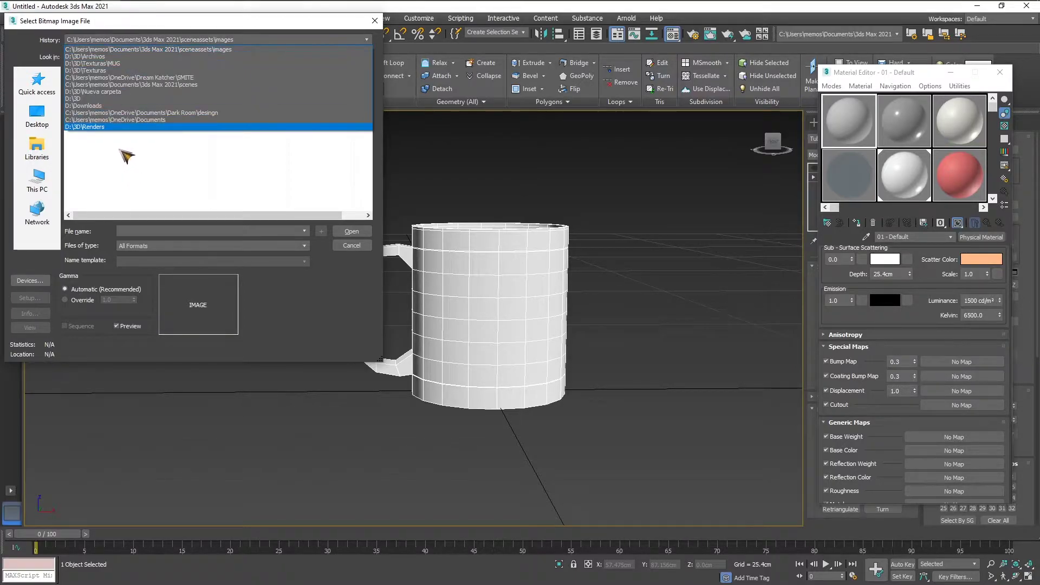
pyautogui.click(84, 99)
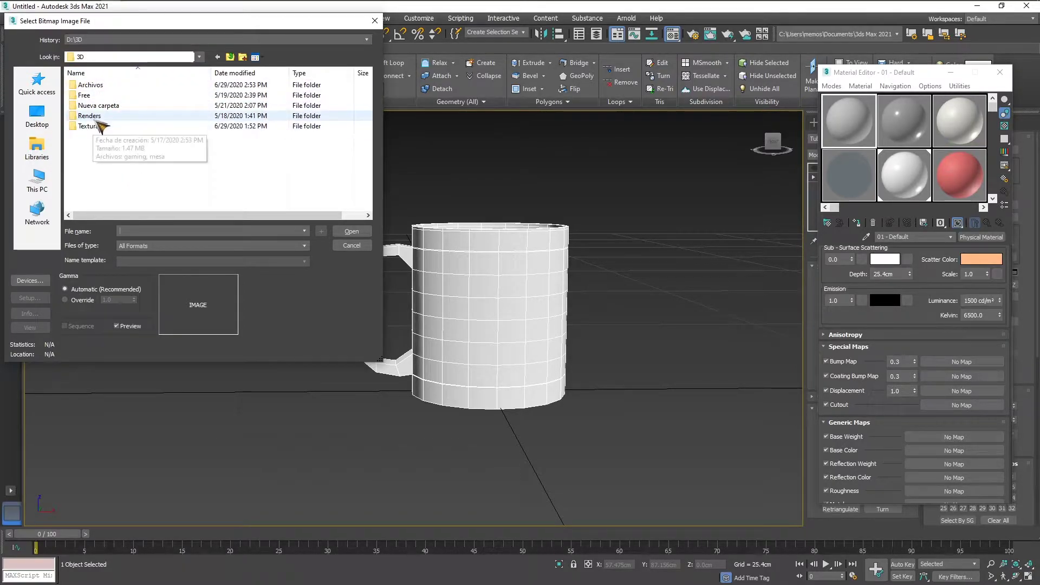
pyautogui.doubleClick(89, 126)
pyautogui.doubleClick(96, 113)
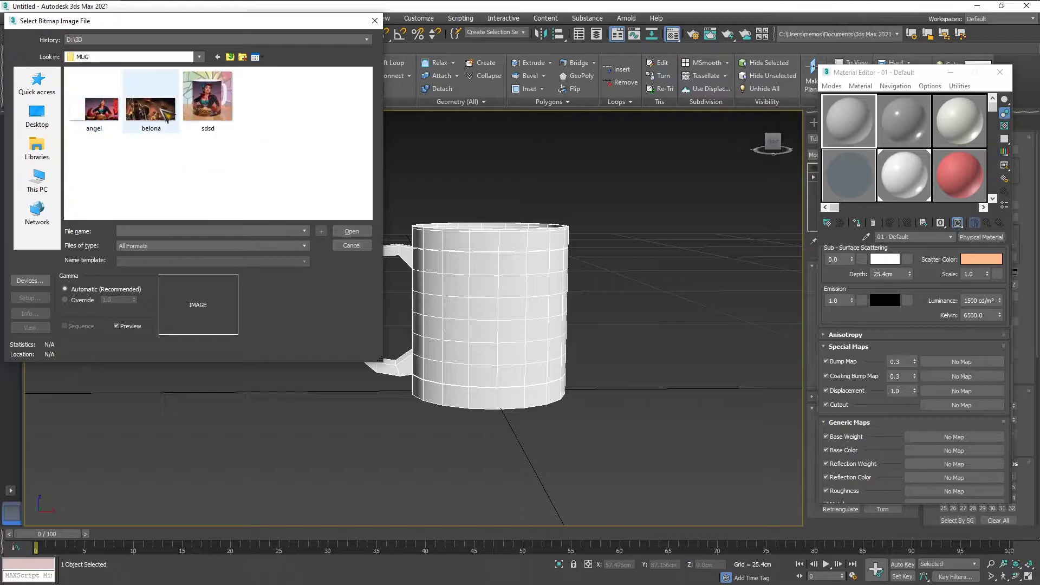
pyautogui.click(152, 113)
pyautogui.click(352, 231)
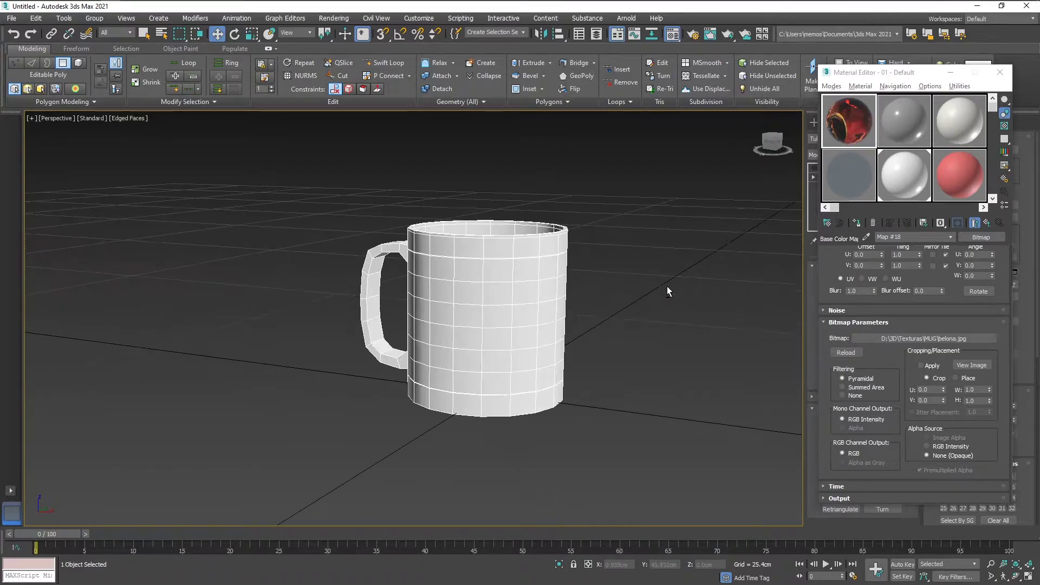
pyautogui.keyDown('alt'); pyautogui.moveTo(719, 288); pyautogui.dragTo(694, 296, button='middle'); pyautogui.keyUp('alt')
pyautogui.click(1000, 72)
pyautogui.keyDown('alt'); pyautogui.moveTo(622, 272); pyautogui.dragTo(585, 285, button='middle'); pyautogui.keyUp('alt')
pyautogui.scroll(2, 571, 284)
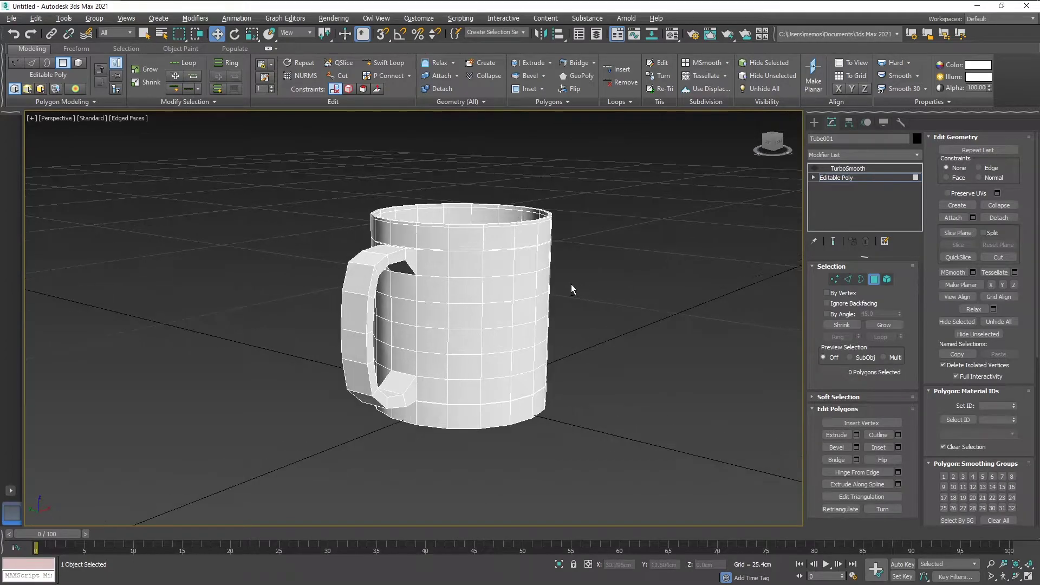
pyautogui.scroll(1, 425, 255)
pyautogui.scroll(2, 416, 229)
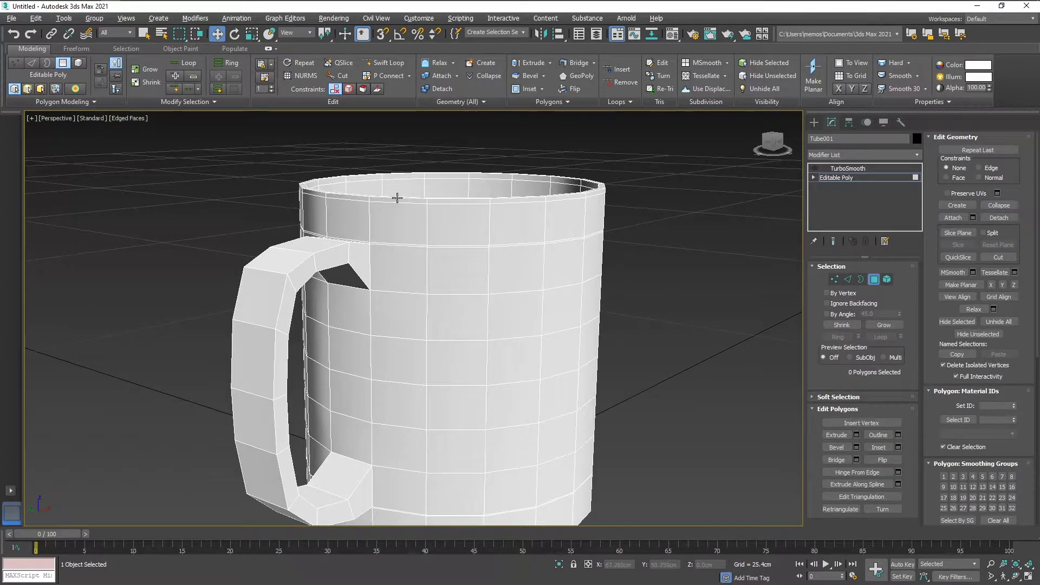
pyautogui.click(392, 216)
pyautogui.keyDown('ctrl'); pyautogui.click(399, 489); pyautogui.keyUp('ctrl')
pyautogui.hotkey('ctrl', 'z')
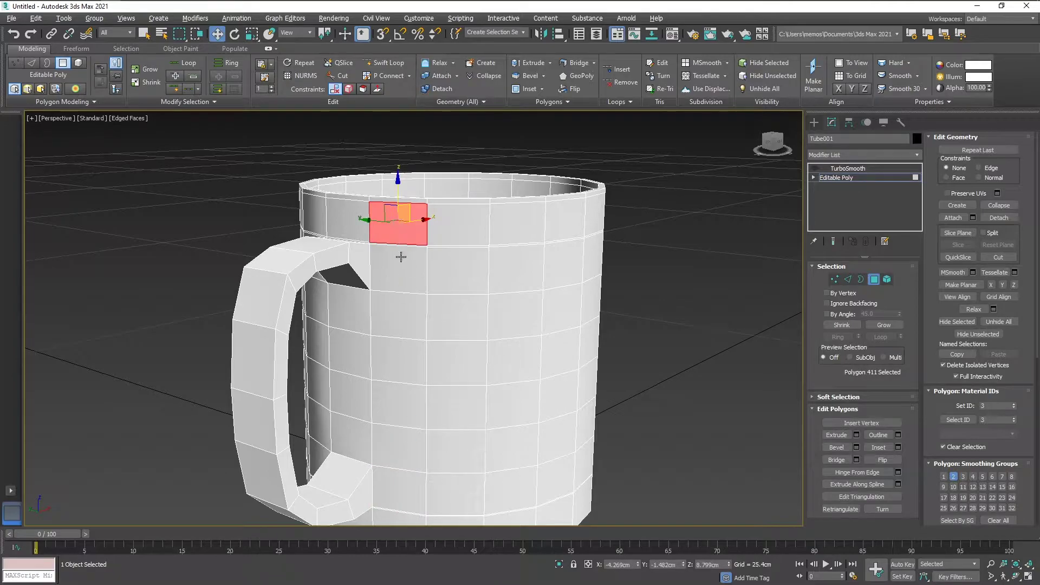
pyautogui.keyDown('ctrl'); pyautogui.moveTo(401, 491); pyautogui.dragTo(407, 281); pyautogui.keyUp('ctrl')
pyautogui.click(398, 226)
pyautogui.click(390, 227)
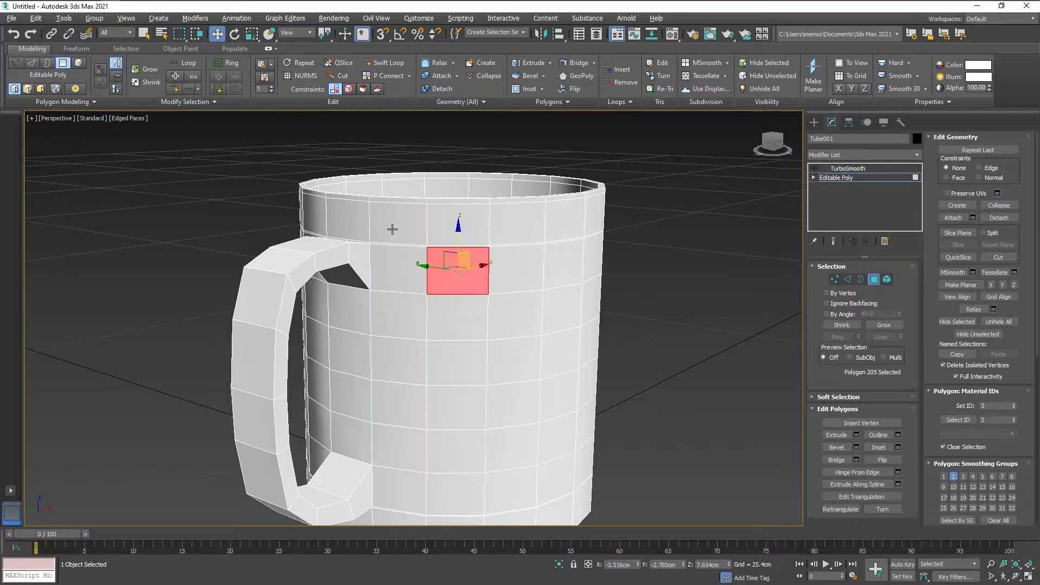
pyautogui.keyDown('shift'); pyautogui.click(392, 237); pyautogui.keyUp('shift')
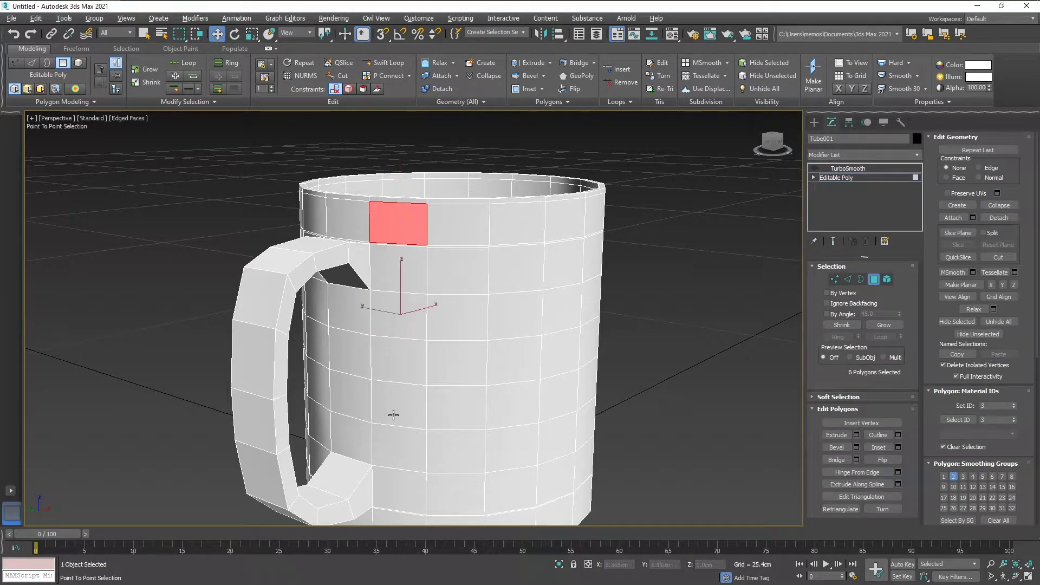
pyautogui.rightClick(392, 267)
pyautogui.click(477, 268)
# - Select the outer-wall polygons in the three columns beside the handle, from below the rim down to the bottom band
pyautogui.click(395, 225)
pyautogui.keyDown('shift'); pyautogui.click(399, 481); pyautogui.keyUp('shift')
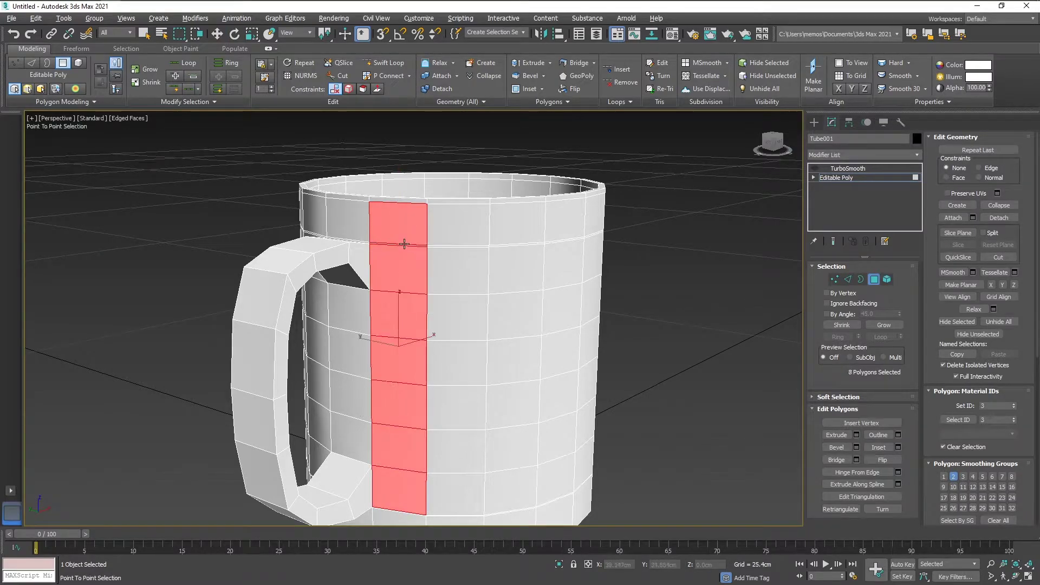
pyautogui.click(469, 223)
pyautogui.click(464, 465)
pyautogui.click(529, 482)
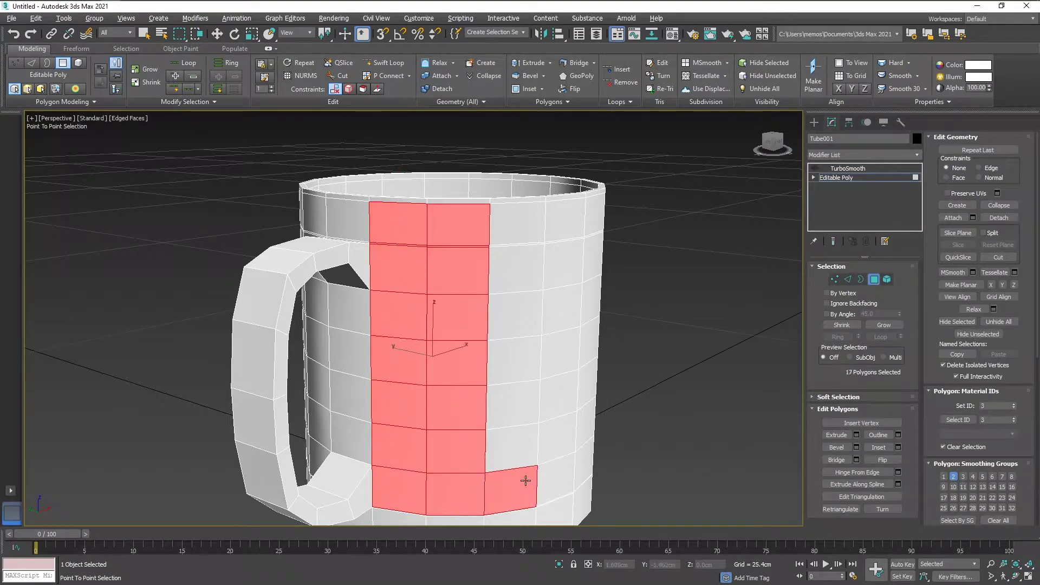
pyautogui.click(515, 271)
pyautogui.click(508, 227)
pyautogui.rightClick(509, 228)
# - Show the TurboSmooth result and examine the smoothed mug around its rim, handle joint and base
pyautogui.scroll(5, 396, 196)
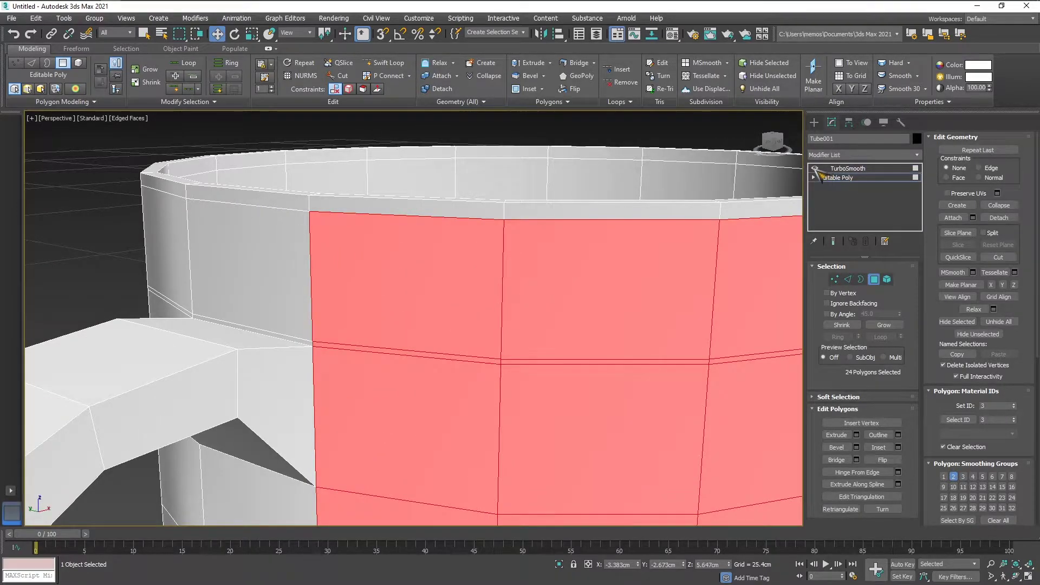
pyautogui.click(847, 169)
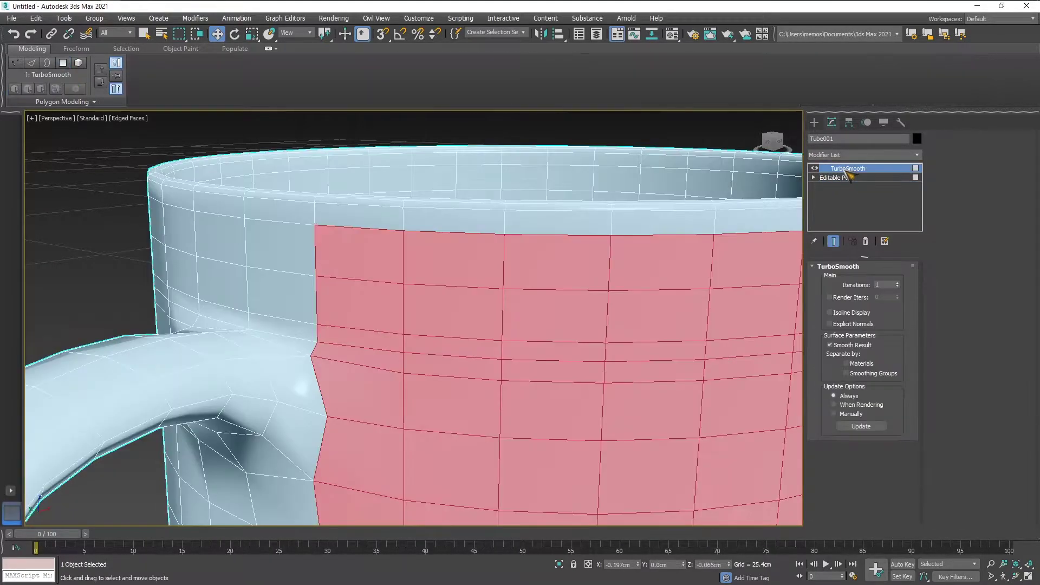
pyautogui.keyDown('alt'); pyautogui.moveTo(460, 230); pyautogui.dragTo(479, 164, button='middle'); pyautogui.keyUp('alt')
pyautogui.scroll(-1, 370, 173)
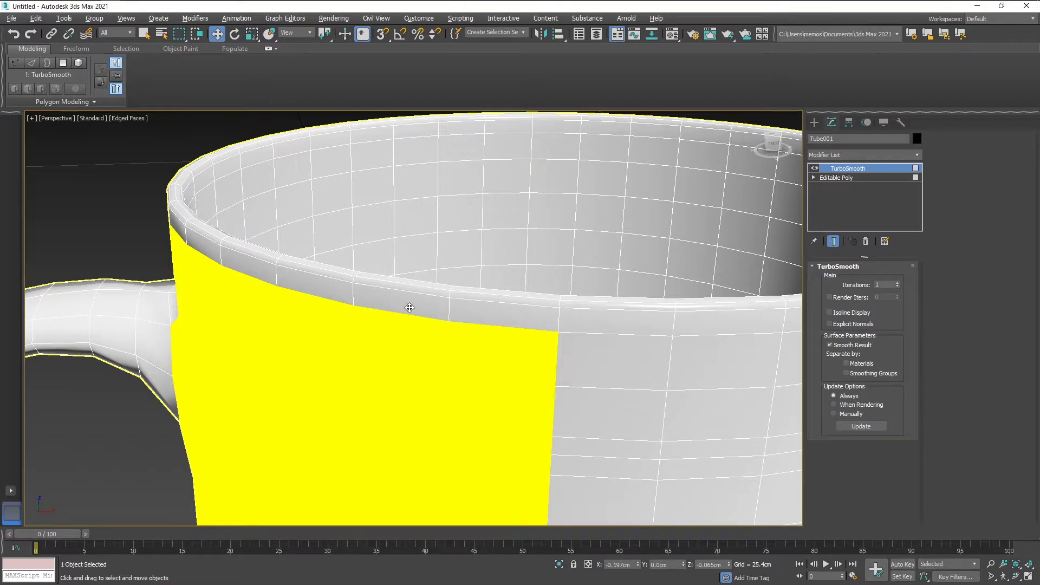
pyautogui.scroll(-10, 409, 307)
pyautogui.scroll(6, 442, 431)
pyautogui.keyDown('alt'); pyautogui.moveTo(446, 427); pyautogui.dragTo(428, 393, button='middle'); pyautogui.keyUp('alt')
pyautogui.keyDown('alt'); pyautogui.moveTo(282, 395); pyautogui.dragTo(323, 397, button='middle'); pyautogui.keyUp('alt')
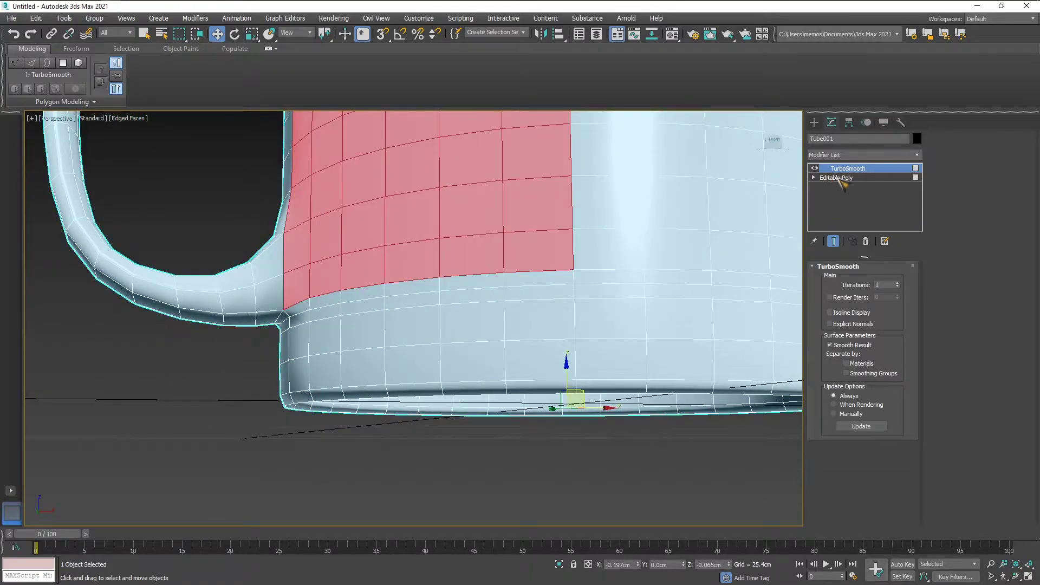
pyautogui.click(814, 169)
pyautogui.click(837, 178)
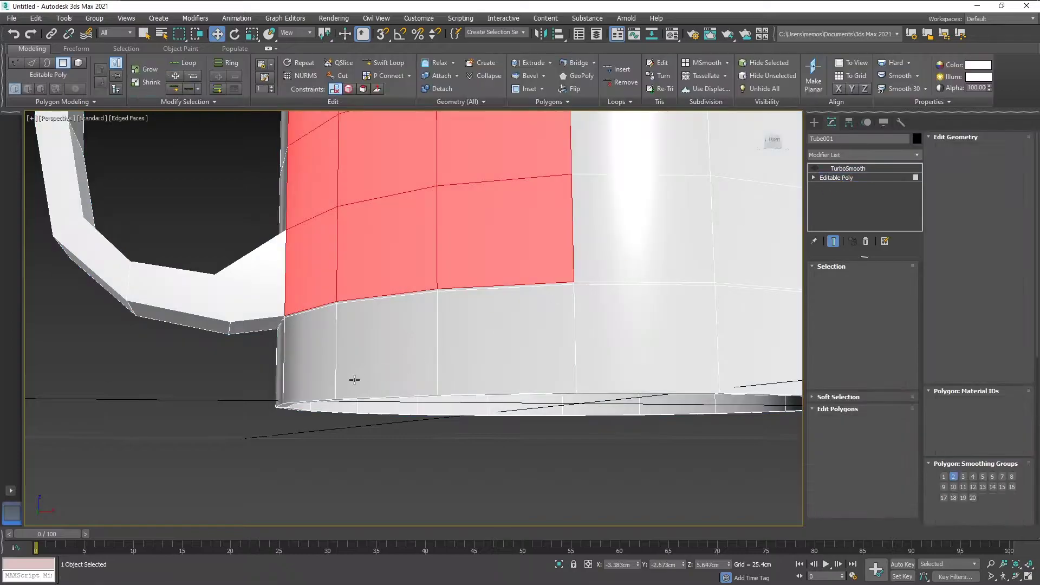
pyautogui.keyDown('alt'); pyautogui.moveTo(302, 382); pyautogui.dragTo(301, 375, button='middle'); pyautogui.keyUp('alt')
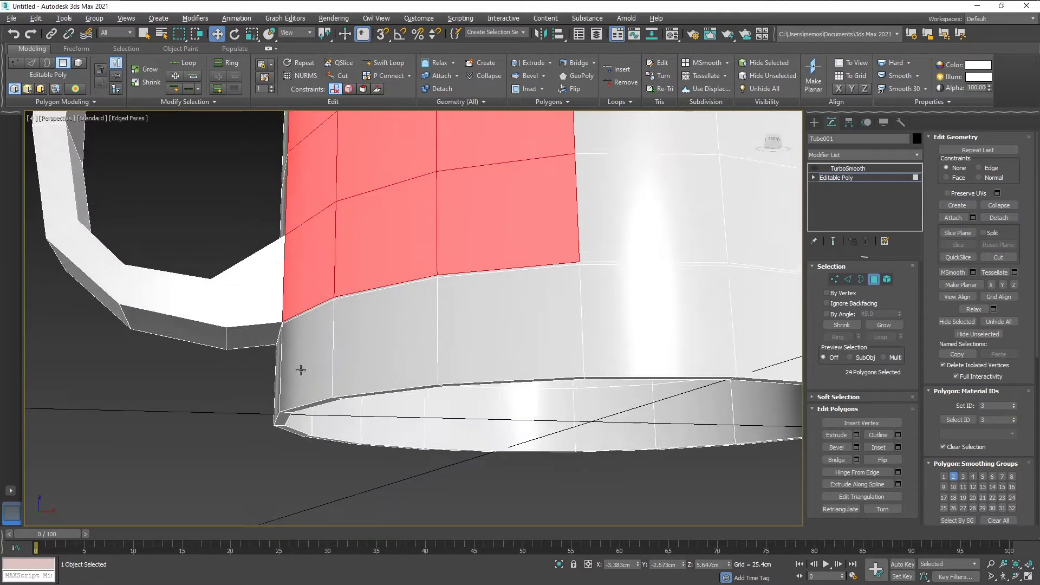
pyautogui.click(382, 62)
pyautogui.moveTo(294, 396)
pyautogui.keyDown('alt'); pyautogui.mouseDown(button='middle')
pyautogui.moveTo(304, 381)
pyautogui.moveTo(291, 382)
pyautogui.mouseUp(button='middle'); pyautogui.keyUp('alt')
pyautogui.scroll(5, 248, 402)
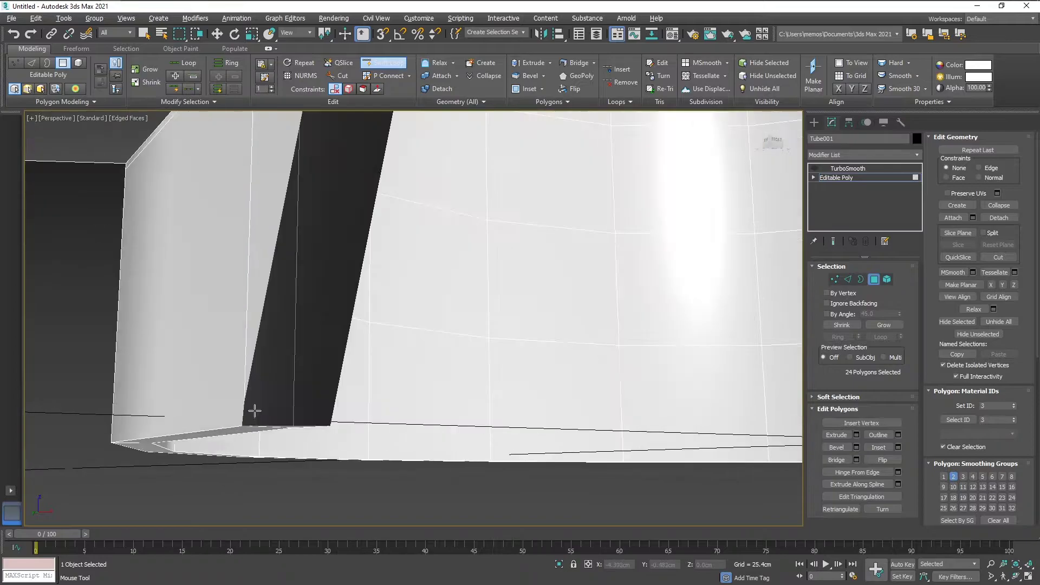
pyautogui.keyDown('alt'); pyautogui.moveTo(328, 420); pyautogui.dragTo(589, 322, button='middle'); pyautogui.keyUp('alt')
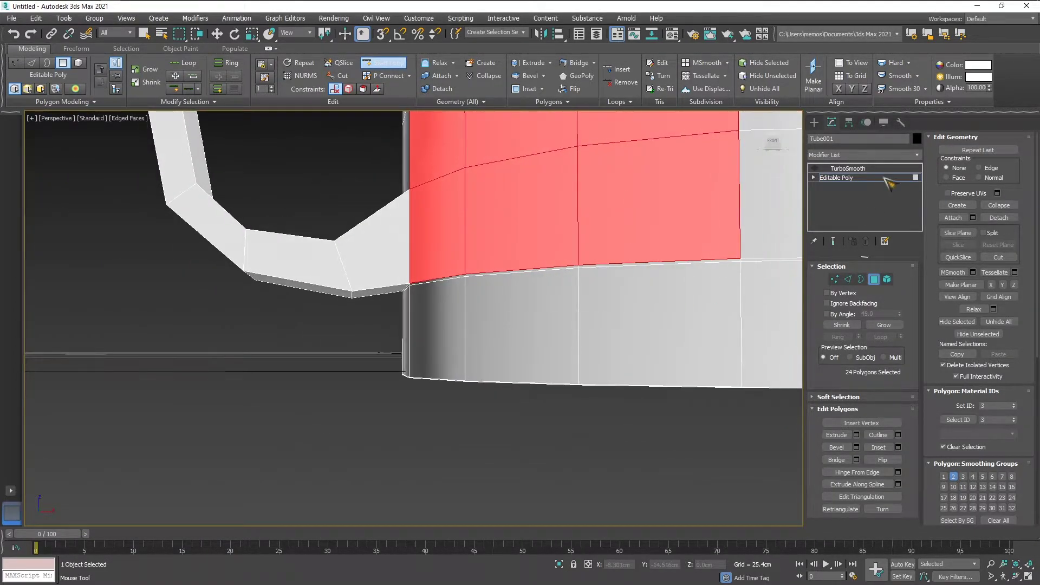
# - Compare the mug's bottom edge with TurboSmooth shown and hidden, and return to the Editable Poly level
pyautogui.click(848, 169)
pyautogui.keyDown('alt'); pyautogui.moveTo(401, 374); pyautogui.dragTo(457, 359, button='middle'); pyautogui.keyUp('alt')
pyautogui.click(814, 168)
pyautogui.keyDown('alt'); pyautogui.moveTo(577, 283); pyautogui.dragTo(541, 288, button='middle'); pyautogui.keyUp('alt')
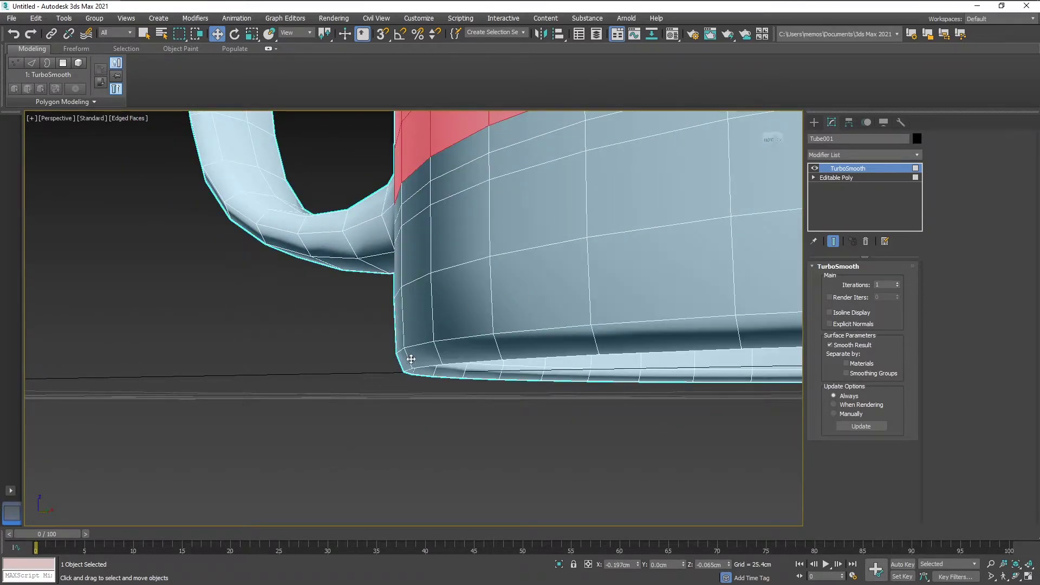
pyautogui.click(815, 169)
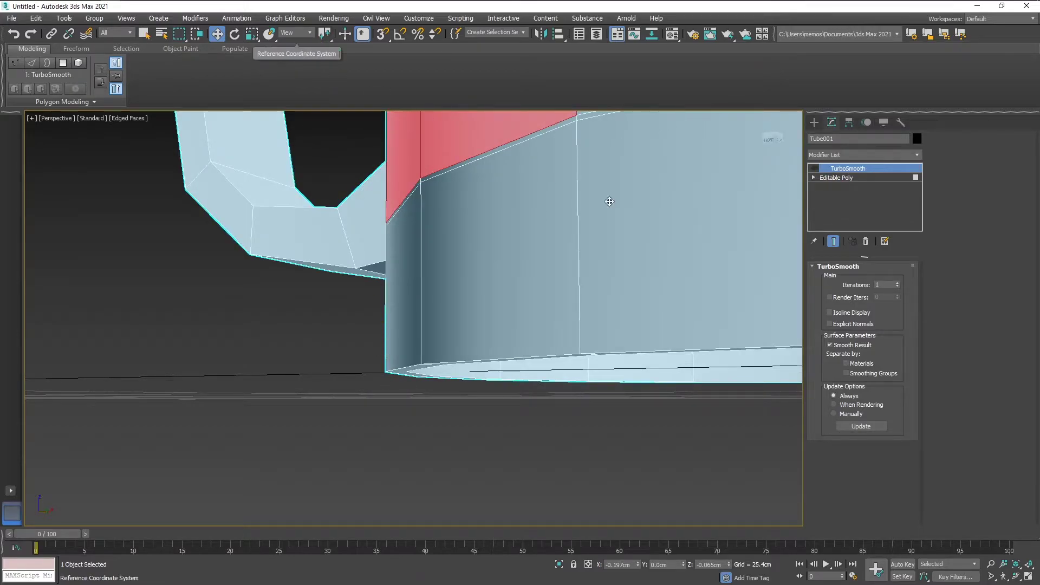
pyautogui.click(837, 178)
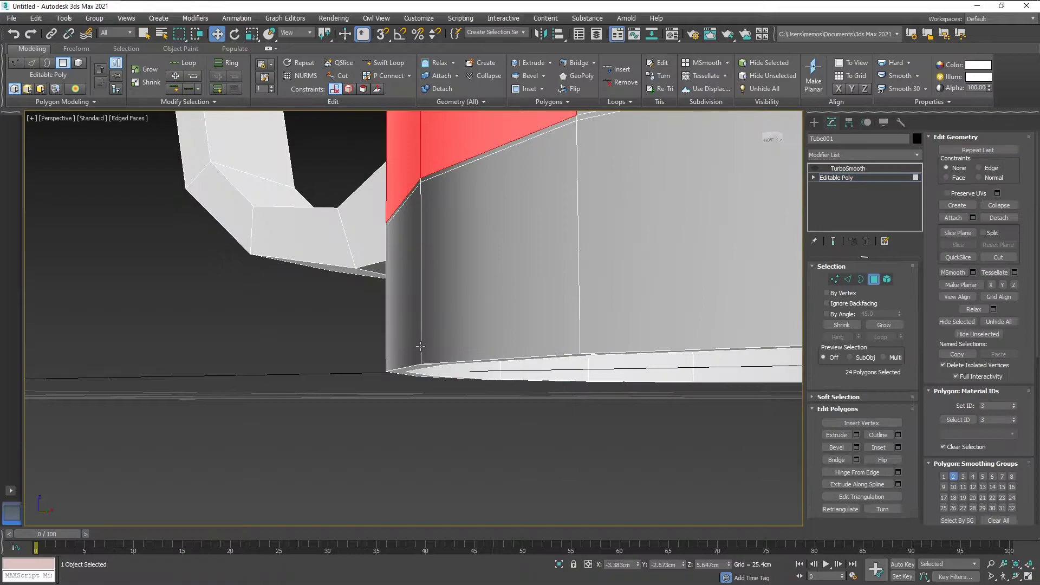
# - Try a Swift Loop edge loop slightly above the mug's bottom edge and check it with TurboSmooth shown
pyautogui.click(390, 63)
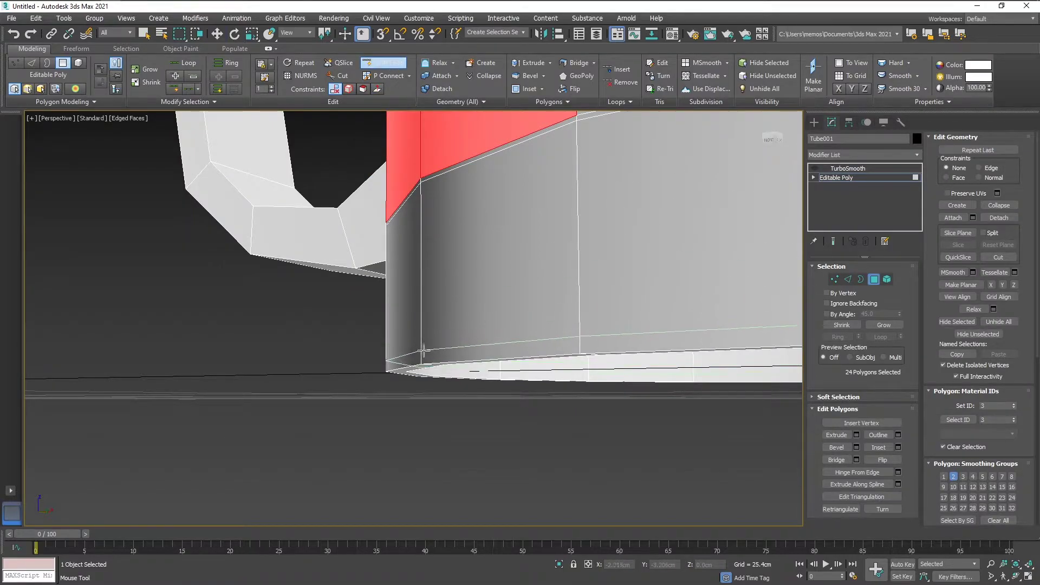
pyautogui.click(422, 352)
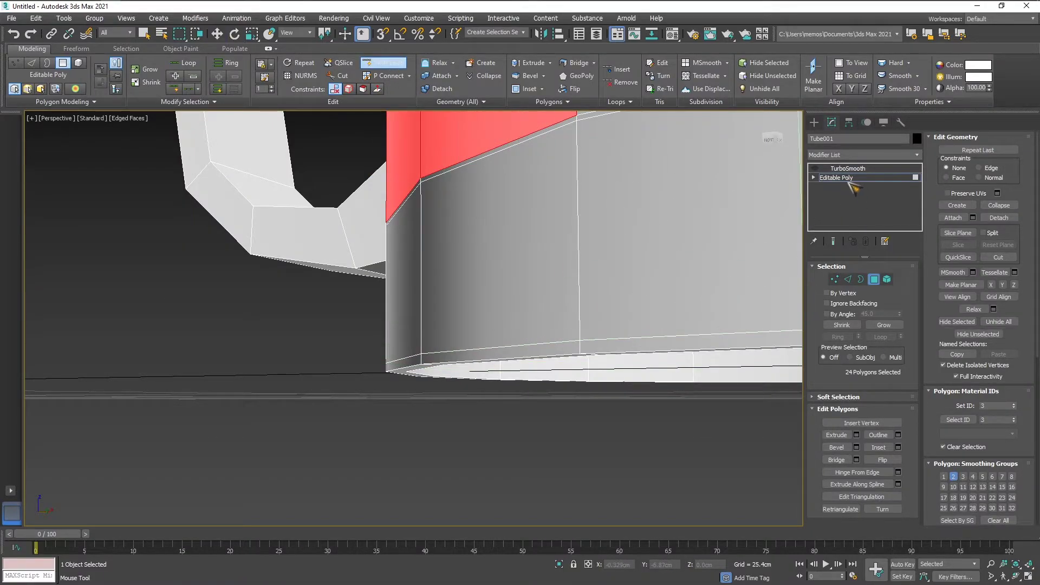
pyautogui.click(834, 169)
pyautogui.press('w')
pyautogui.keyDown('alt'); pyautogui.moveTo(569, 293); pyautogui.dragTo(534, 305, button='middle'); pyautogui.keyUp('alt')
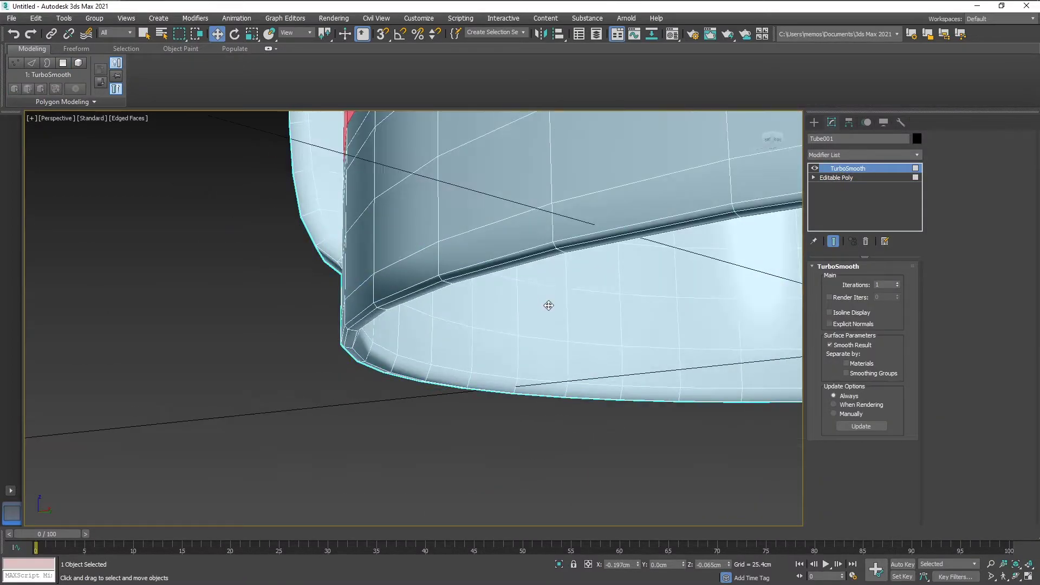
# - Insert an edge loop very close to the mug's bottom edge with Swift Loop at the Editable Poly level
pyautogui.click(834, 178)
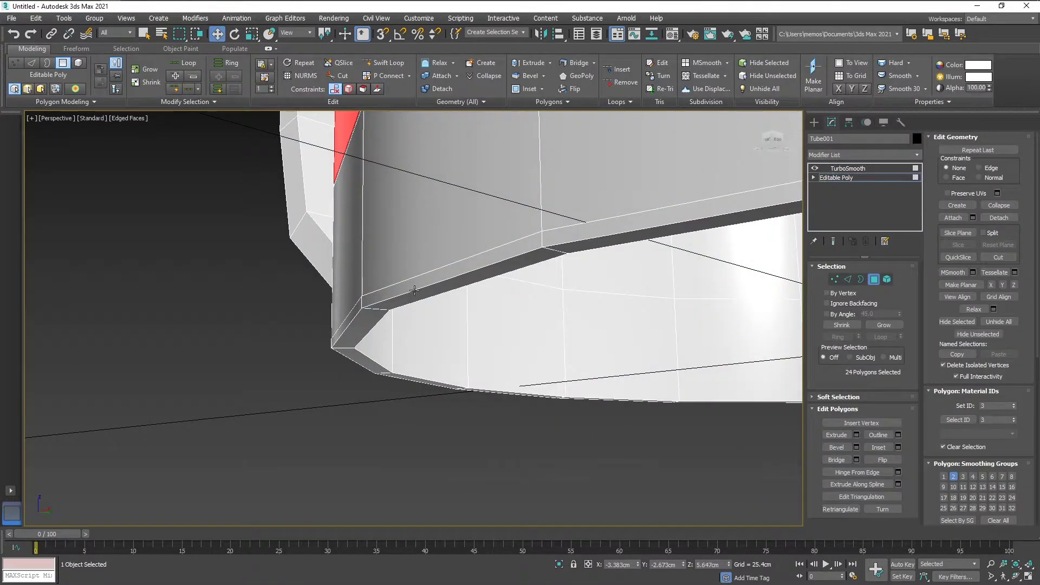
pyautogui.keyDown('alt'); pyautogui.moveTo(418, 288); pyautogui.dragTo(398, 273, button='middle'); pyautogui.keyUp('alt')
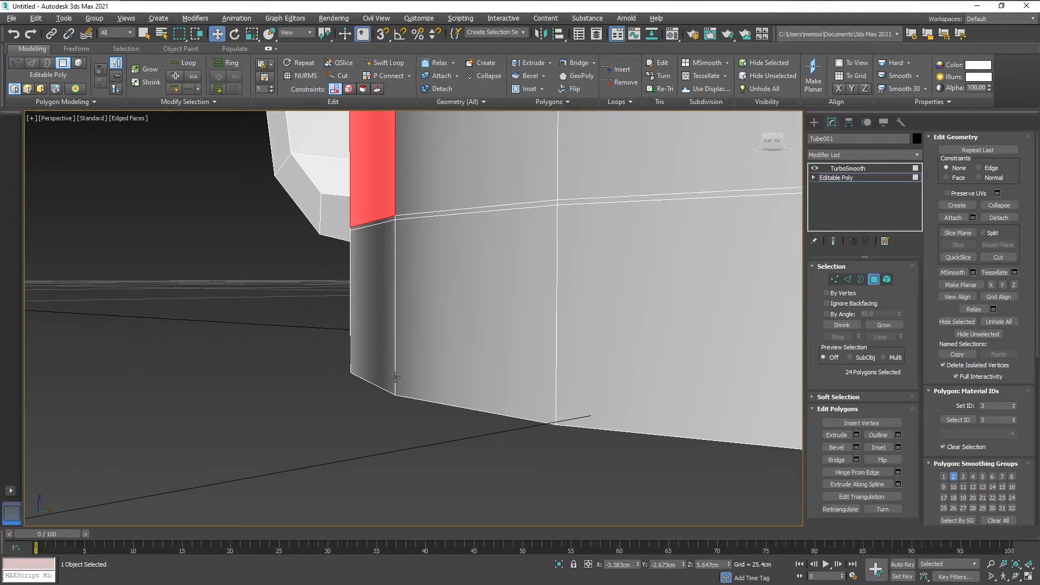
pyautogui.click(388, 64)
pyautogui.keyDown('alt'); pyautogui.moveTo(422, 378); pyautogui.dragTo(373, 390, button='middle'); pyautogui.keyUp('alt')
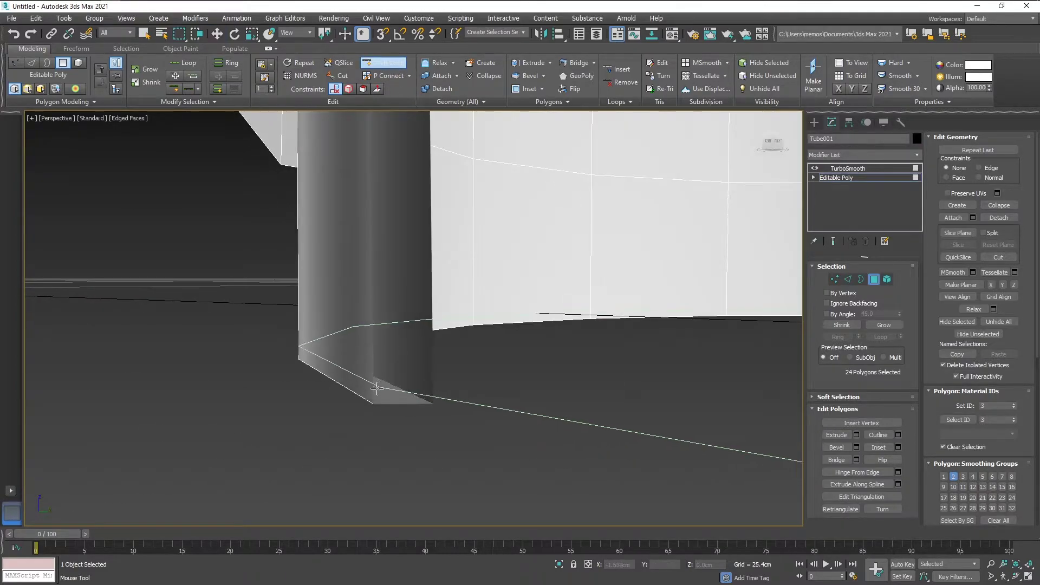
pyautogui.click(372, 390)
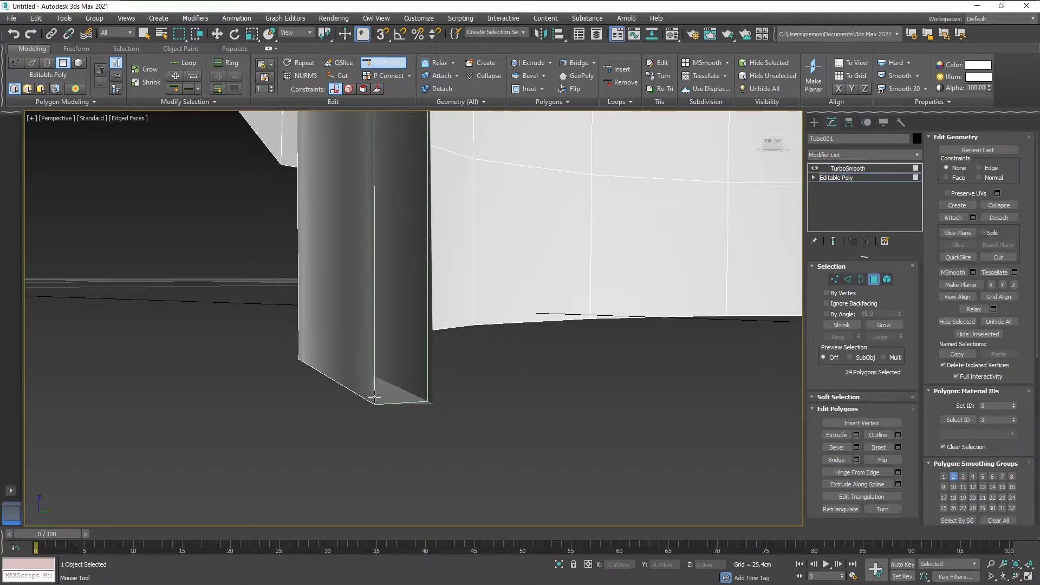
pyautogui.click(299, 353)
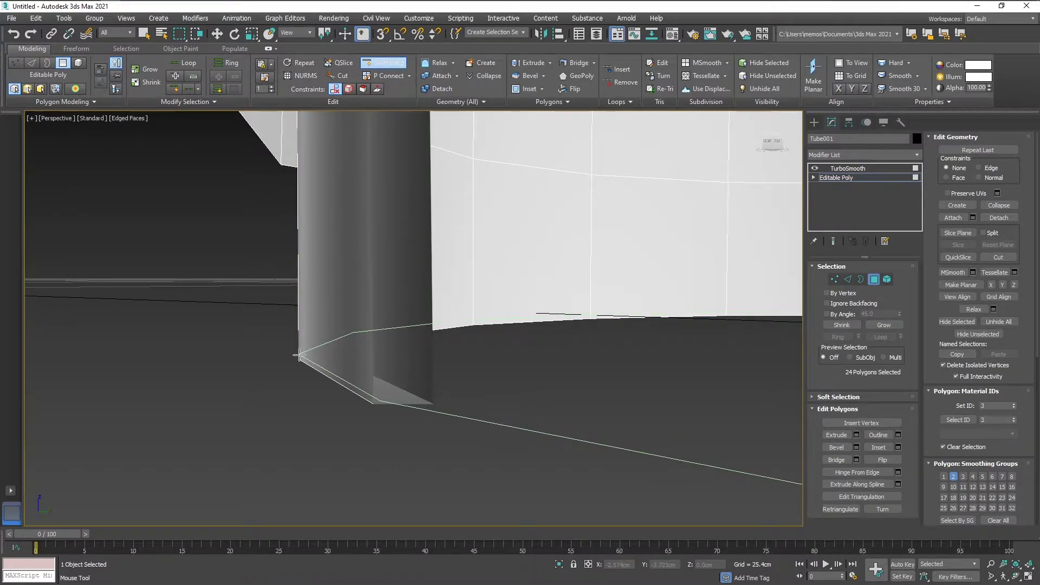
# - Return to the TurboSmooth level, examine the smoothed mug from its base up to the handle, and hide the TurboSmooth result
pyautogui.keyDown('alt'); pyautogui.moveTo(372, 344); pyautogui.dragTo(385, 340, button='middle'); pyautogui.keyUp('alt')
pyautogui.scroll(-3, 455, 329)
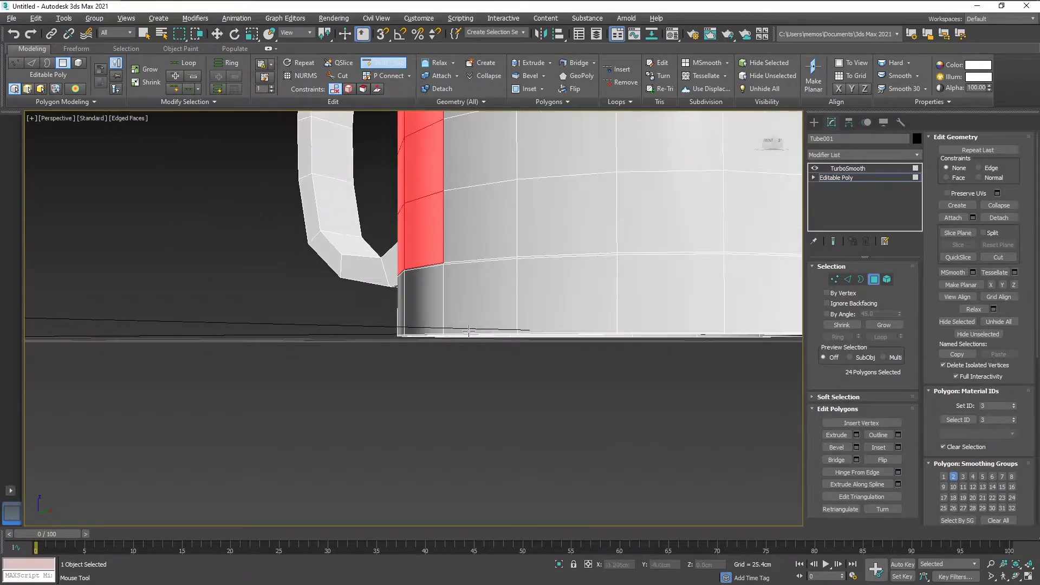
pyautogui.keyDown('alt'); pyautogui.moveTo(461, 321); pyautogui.dragTo(471, 329, button='middle'); pyautogui.keyUp('alt')
pyautogui.click(835, 169)
pyautogui.press('w')
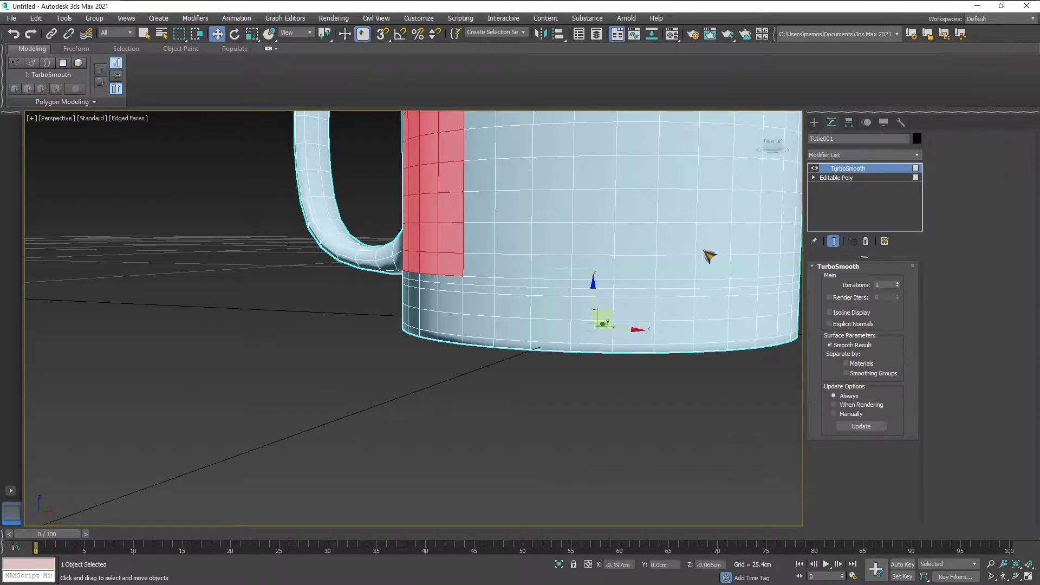
pyautogui.scroll(-5, 564, 253)
pyautogui.keyDown('alt'); pyautogui.moveTo(609, 276); pyautogui.dragTo(637, 272, button='middle'); pyautogui.keyUp('alt')
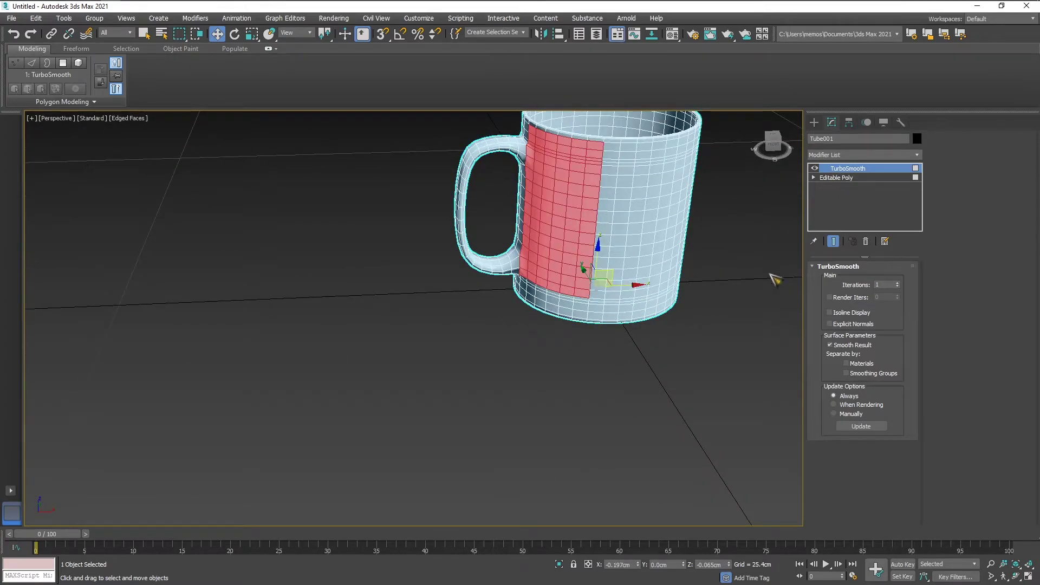
pyautogui.click(814, 169)
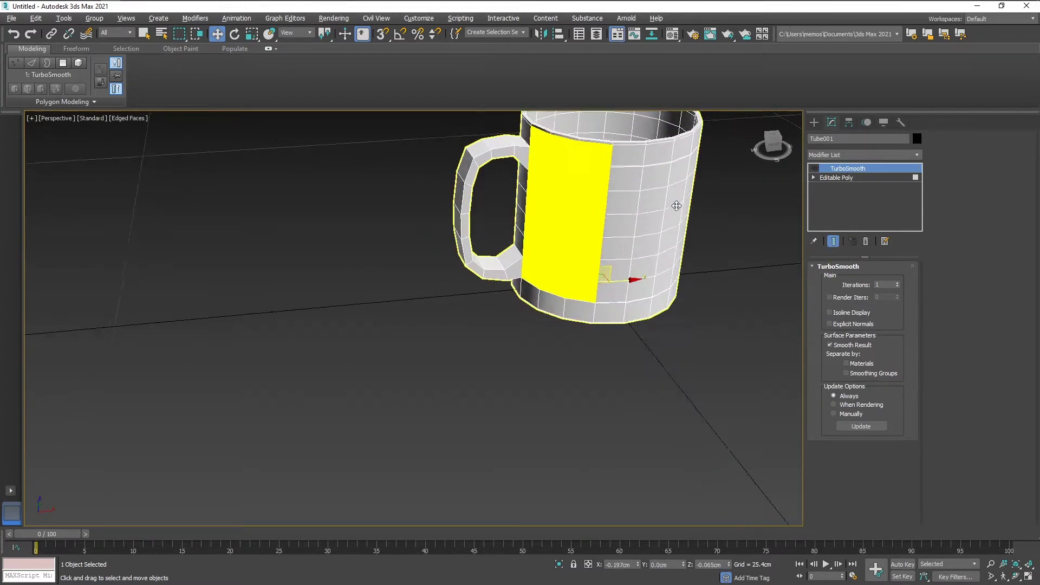
pyautogui.moveTo(641, 208); pyautogui.dragTo(615, 252, button='middle')
# - Reselect the mug and return to the polygon level of its Editable Poly, facing the wall beside the handle
pyautogui.click(753, 227)
pyautogui.scroll(2, 622, 244)
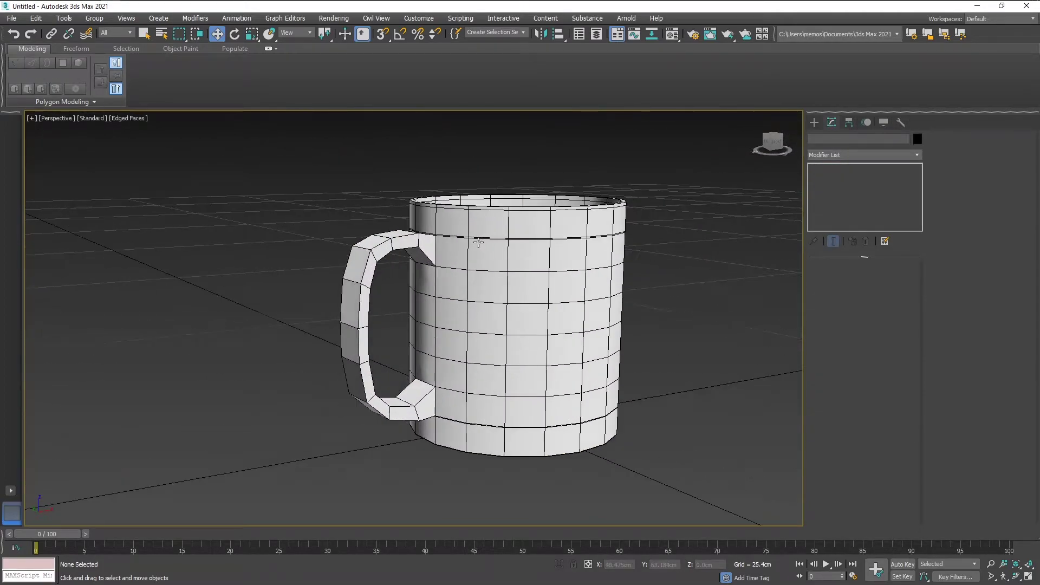
pyautogui.scroll(3, 441, 197)
pyautogui.click(444, 212)
pyautogui.keyDown('alt'); pyautogui.moveTo(486, 280); pyautogui.dragTo(549, 268, button='middle'); pyautogui.keyUp('alt')
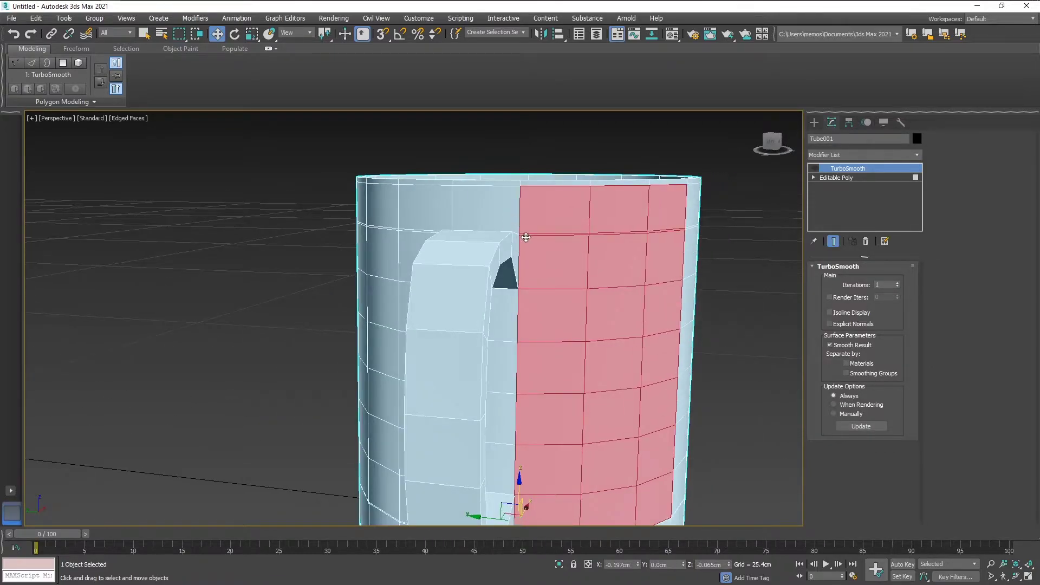
pyautogui.click(723, 260)
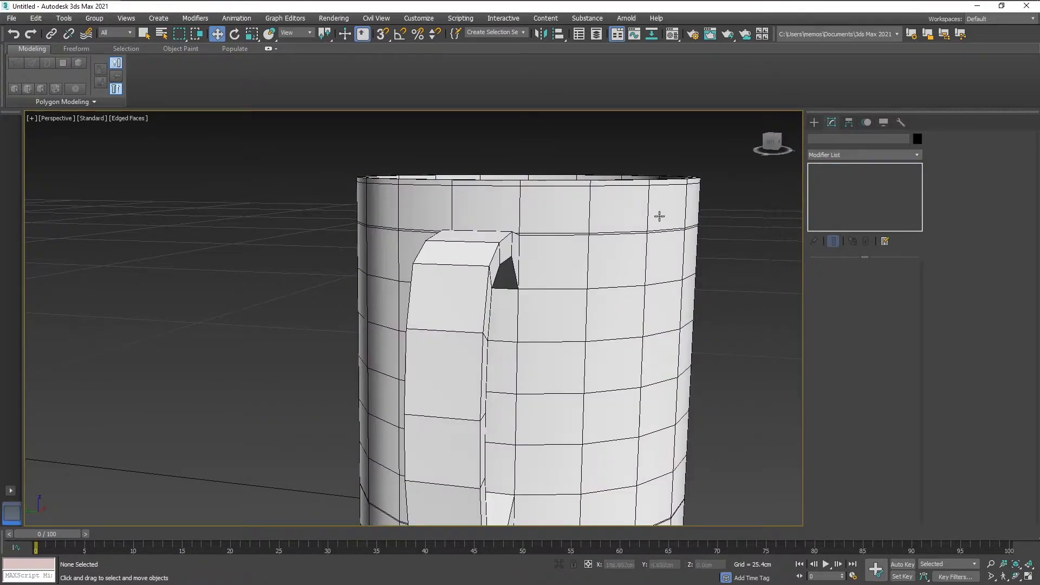
pyautogui.click(613, 185)
pyautogui.click(729, 231)
pyautogui.click(616, 195)
pyautogui.click(843, 179)
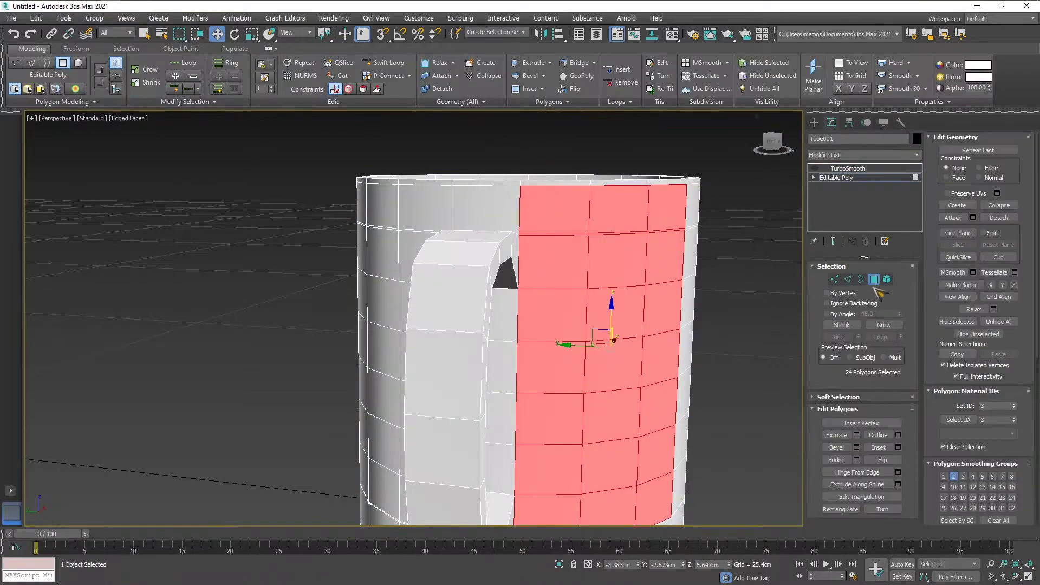
# - Try to select a vertical column of outer-wall polygons beside the handle, starting at the rim and working downward
pyautogui.click(555, 200)
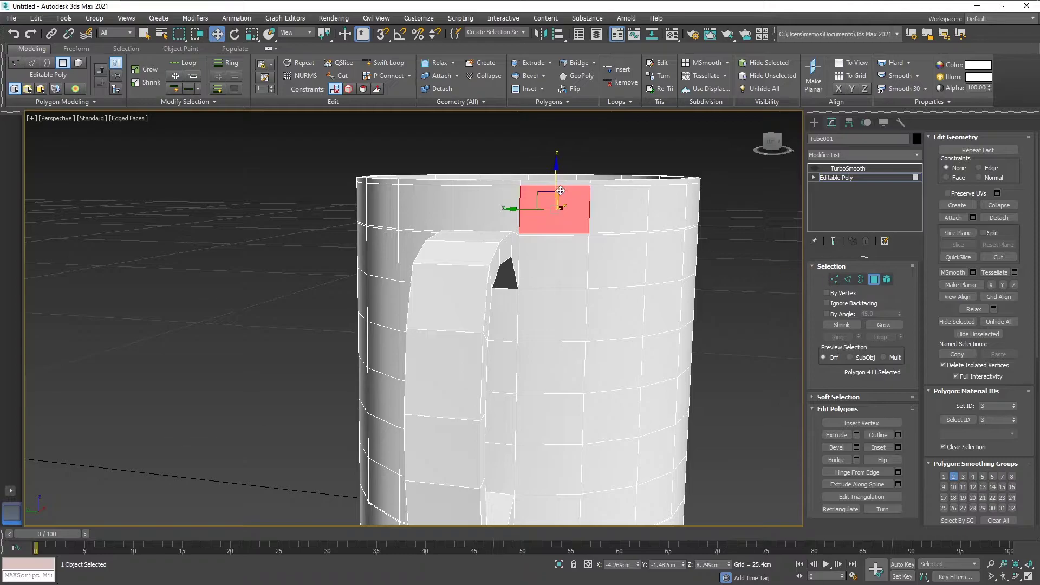
pyautogui.click(546, 182)
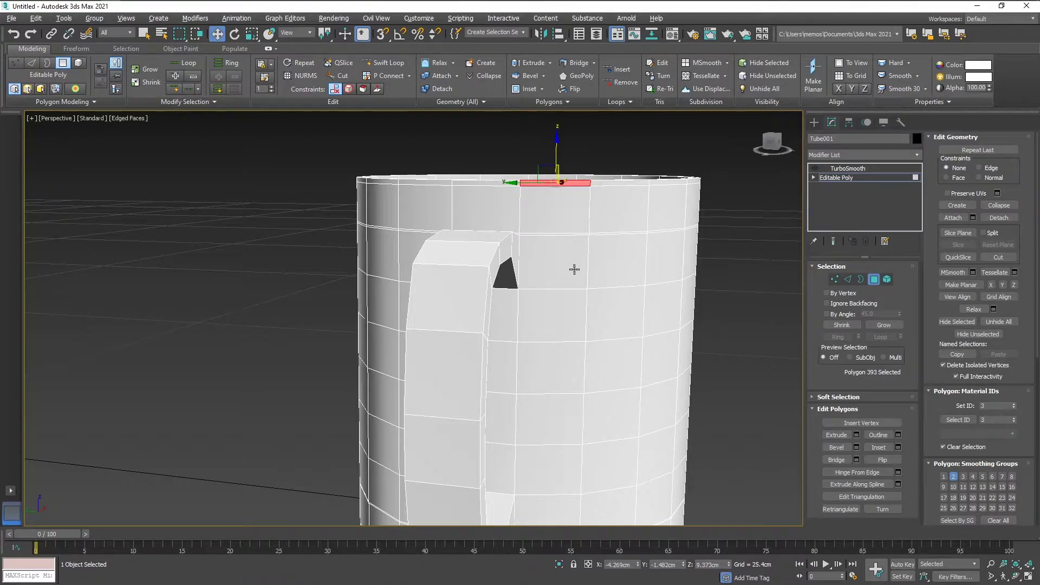
pyautogui.scroll(-3, 574, 266)
pyautogui.scroll(5, 562, 233)
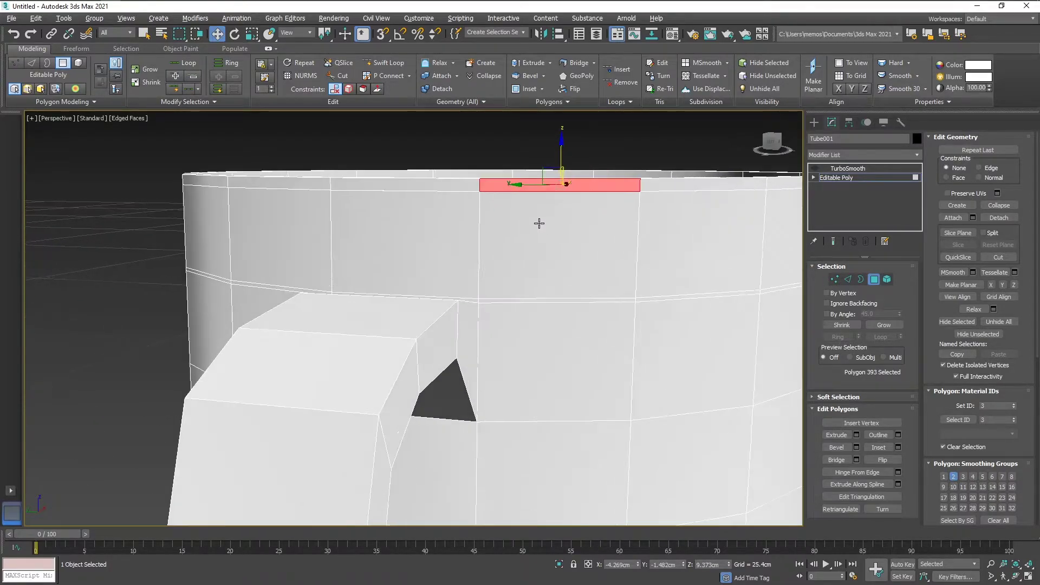
pyautogui.click(535, 233)
pyautogui.click(630, 161)
pyautogui.click(541, 185)
pyautogui.keyDown('ctrl'); pyautogui.click(545, 367); pyautogui.keyUp('ctrl')
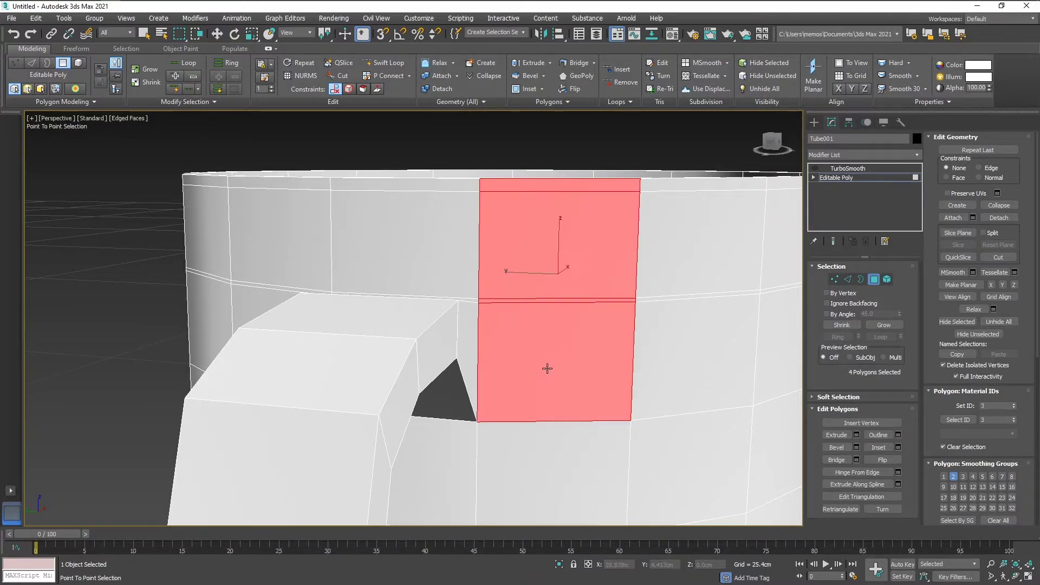
pyautogui.scroll(-4, 548, 372)
pyautogui.keyDown('ctrl'); pyautogui.click(553, 400); pyautogui.keyUp('ctrl')
pyautogui.keyDown('ctrl'); pyautogui.click(565, 419); pyautogui.keyUp('ctrl')
pyautogui.keyDown('alt'); pyautogui.moveTo(565, 419); pyautogui.dragTo(594, 378, button='middle'); pyautogui.keyUp('alt')
pyautogui.click(217, 35)
pyautogui.hotkey('ctrl', 'z')
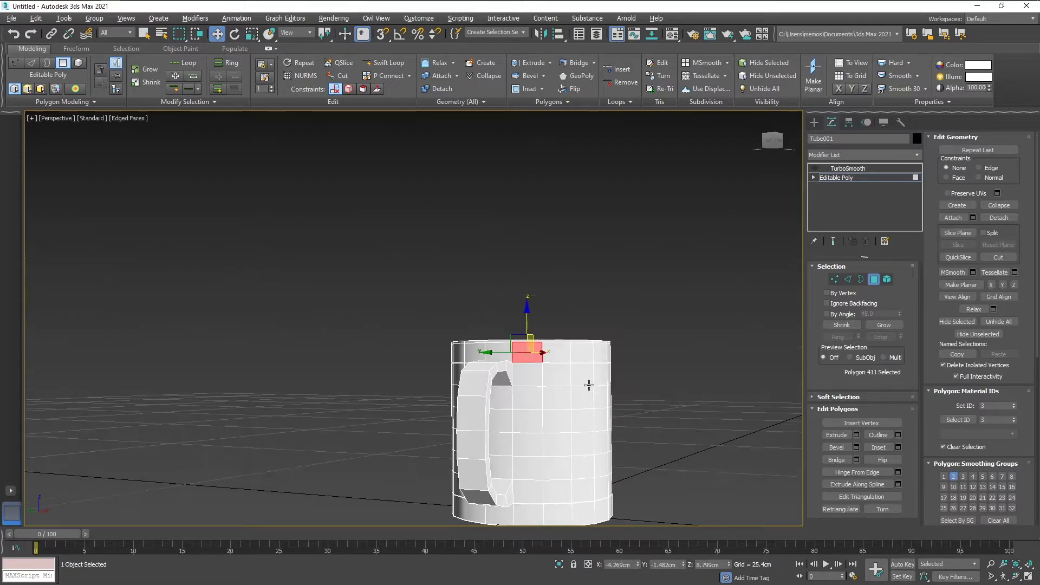
# - Try a polygon loop selection down the wall beside the handle, inspect it at the base, and clear the selection
pyautogui.scroll(4, 552, 410)
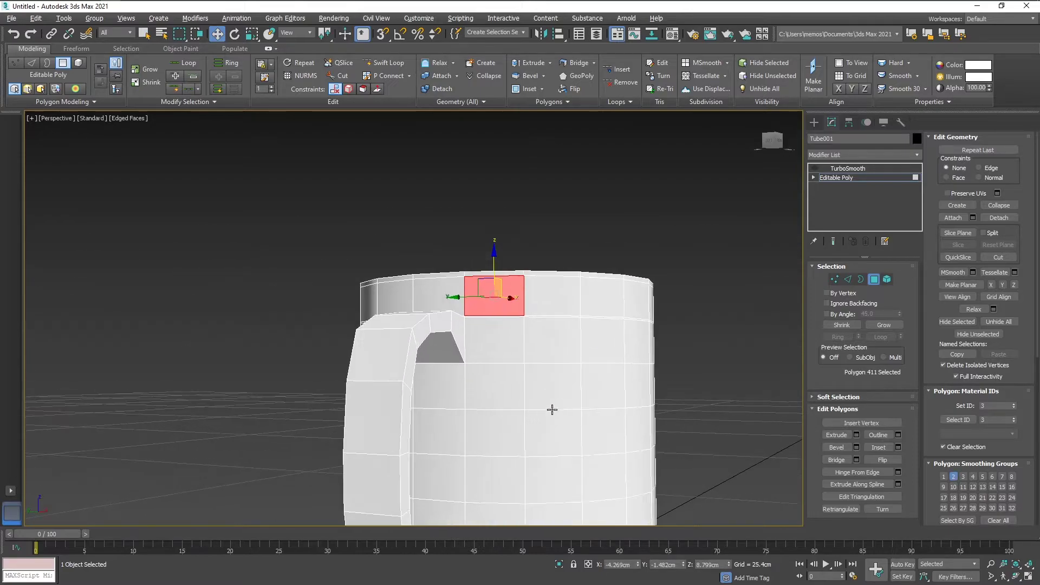
pyautogui.keyDown('shift'); pyautogui.click(480, 274); pyautogui.keyUp('shift')
pyautogui.scroll(-8, 543, 436)
pyautogui.moveTo(552, 438)
pyautogui.keyDown('alt'); pyautogui.mouseDown(button='middle')
pyautogui.moveTo(528, 427)
pyautogui.moveTo(537, 440)
pyautogui.mouseUp(button='middle'); pyautogui.keyUp('alt')
pyautogui.scroll(2, 538, 481)
pyautogui.scroll(8, 538, 485)
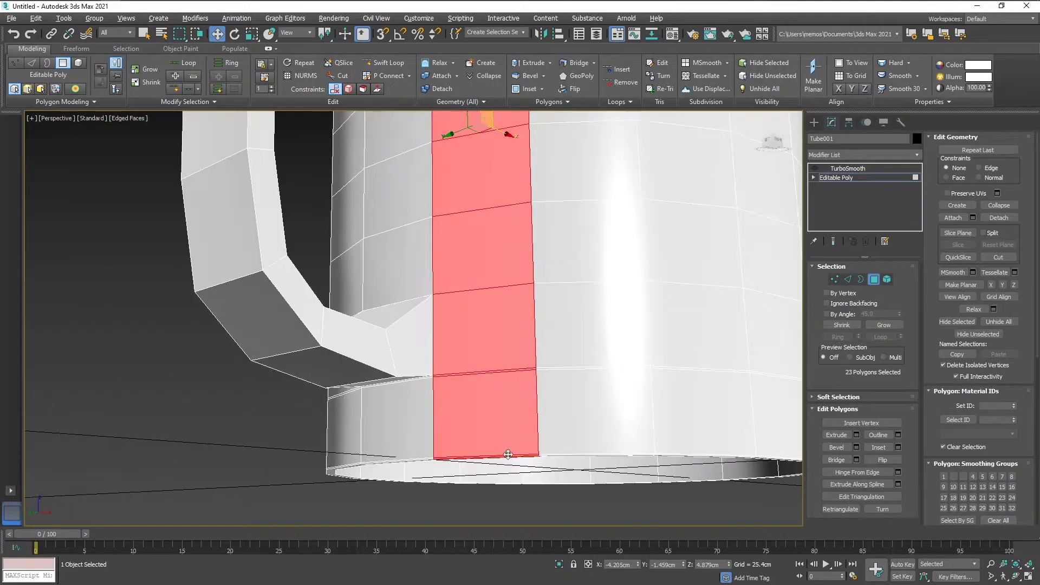
pyautogui.click(487, 424)
pyautogui.scroll(-5, 517, 408)
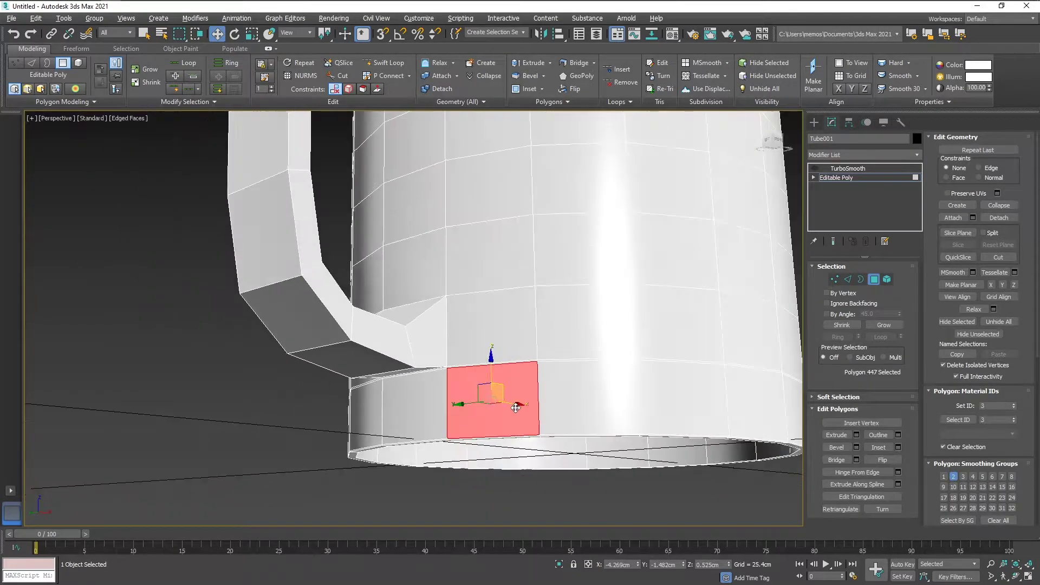
pyautogui.scroll(-2, 594, 396)
pyautogui.click(718, 392)
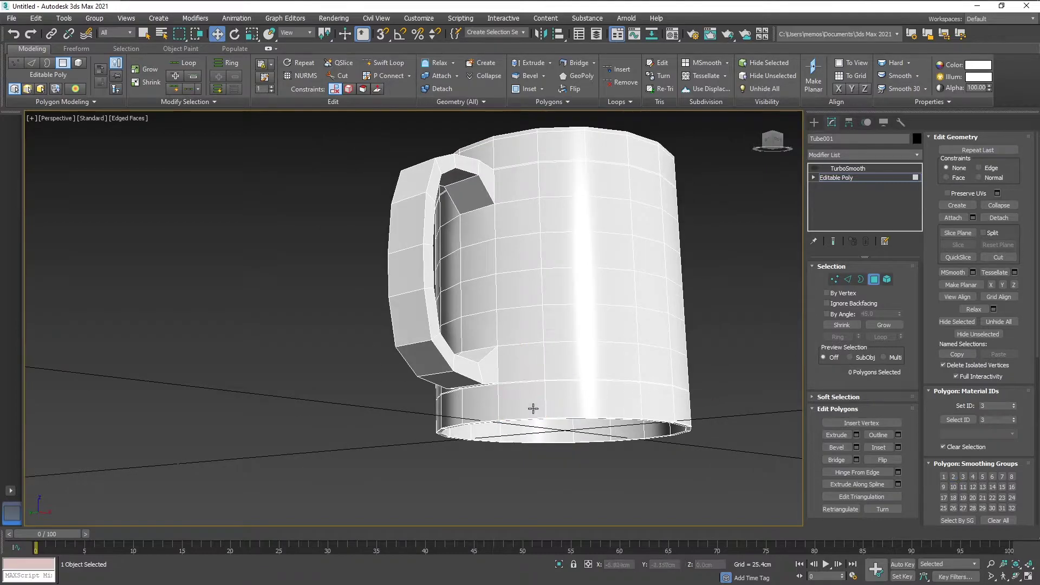
# - Try point-to-point selection on the full-height polygon column nearest the handle and clear the selection
pyautogui.hotkey('ctrl', 'shift', 'p')
pyautogui.click(514, 402)
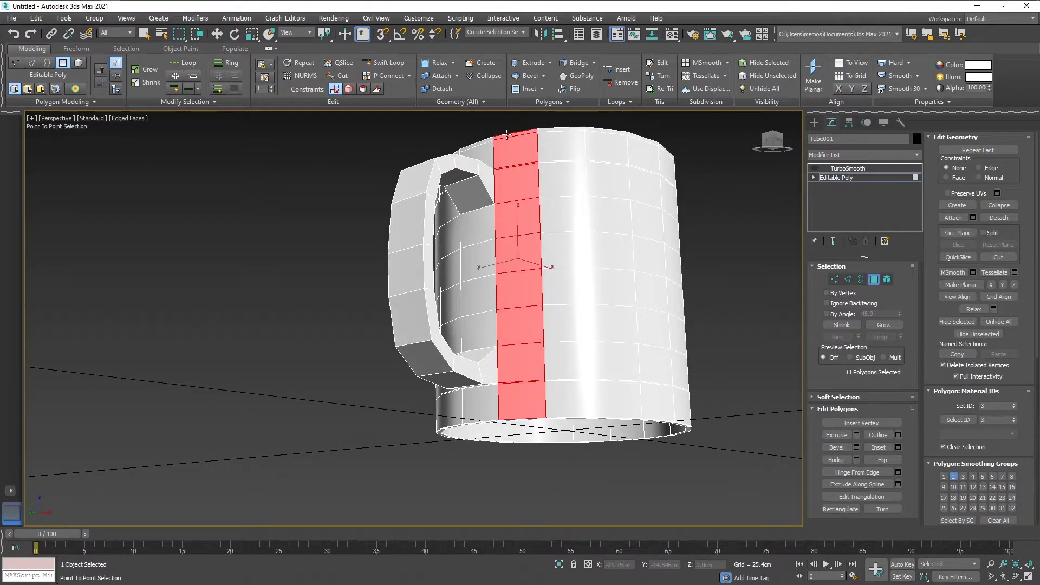
pyautogui.press('w')
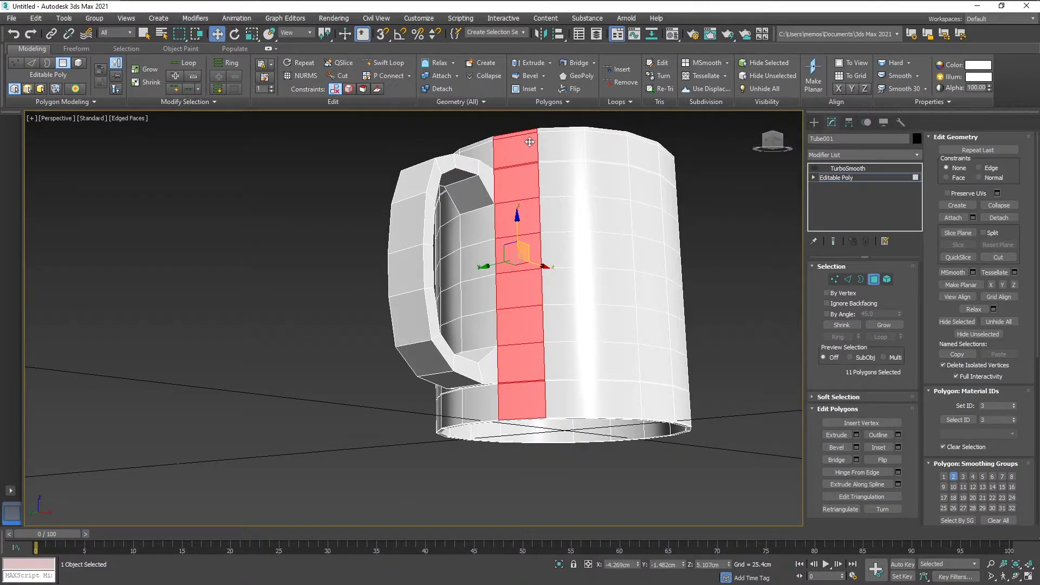
pyautogui.click(560, 405)
pyautogui.click(756, 417)
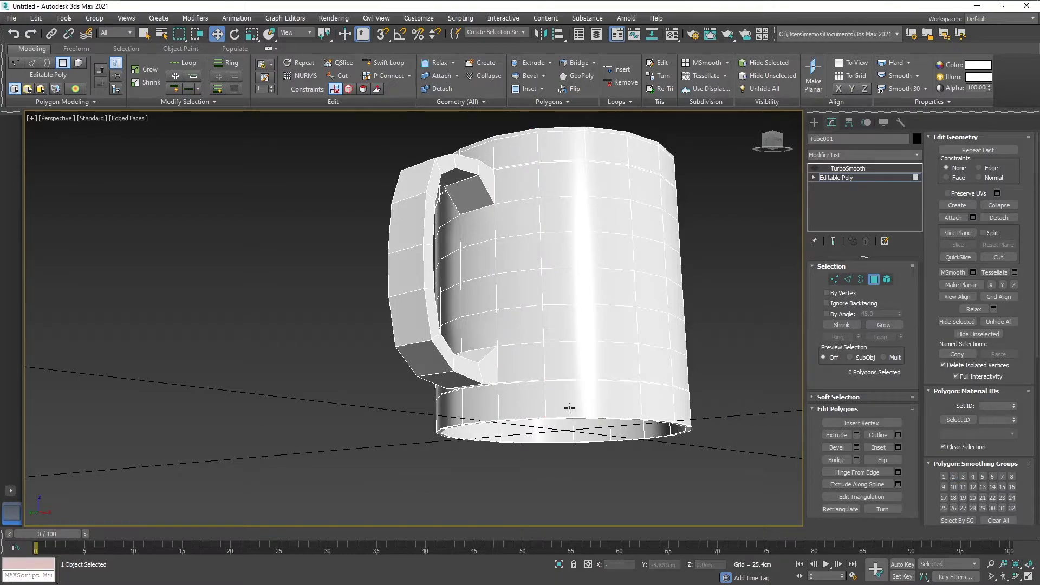
# - Select three neighbouring full-height columns of outer-wall polygons with point-to-point selection, skipping the column nearest the handle
pyautogui.hotkey('ctrl', 'shift', 'p')
pyautogui.click(572, 409)
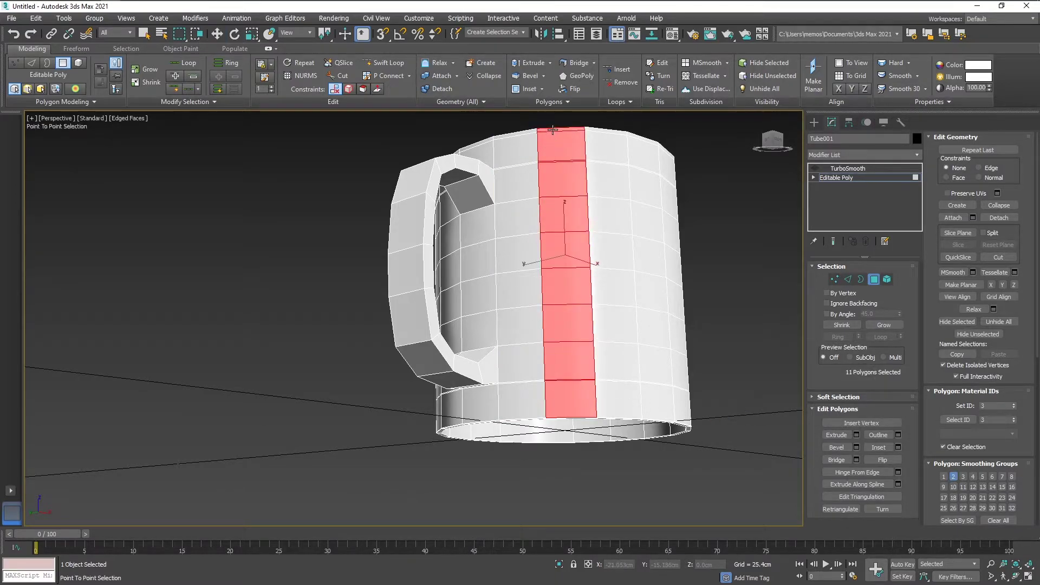
pyautogui.click(620, 395)
pyautogui.click(657, 401)
pyautogui.click(650, 184)
pyautogui.click(640, 141)
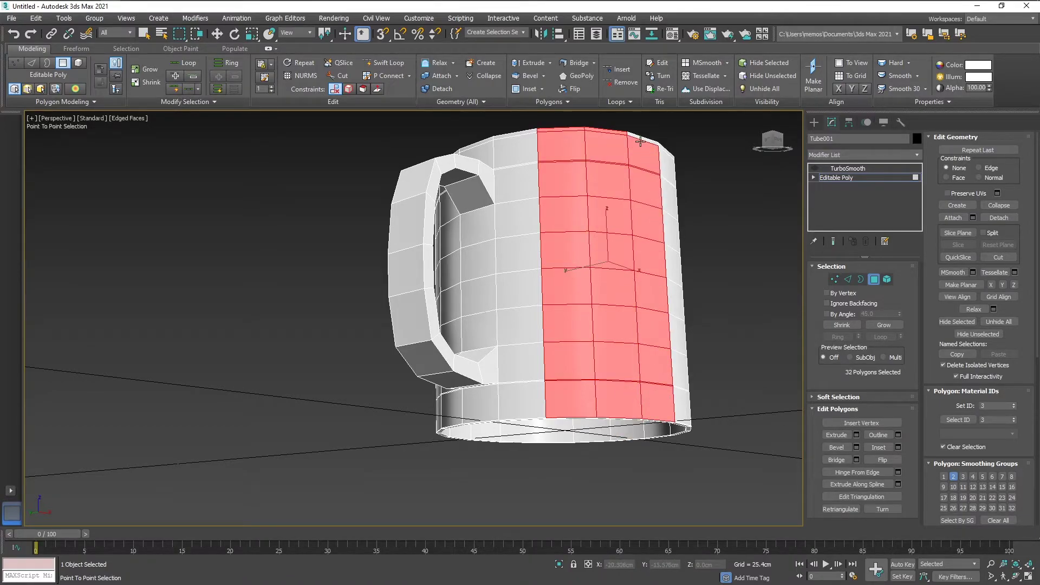
# - Extend the point-to-point selection with more full-height wall columns away from the handle, removing the wrongly picked polygons
pyautogui.keyDown('alt'); pyautogui.moveTo(699, 241); pyautogui.dragTo(596, 255, button='middle'); pyautogui.keyUp('alt')
pyautogui.moveTo(701, 266); pyautogui.dragTo(578, 266, button='middle')
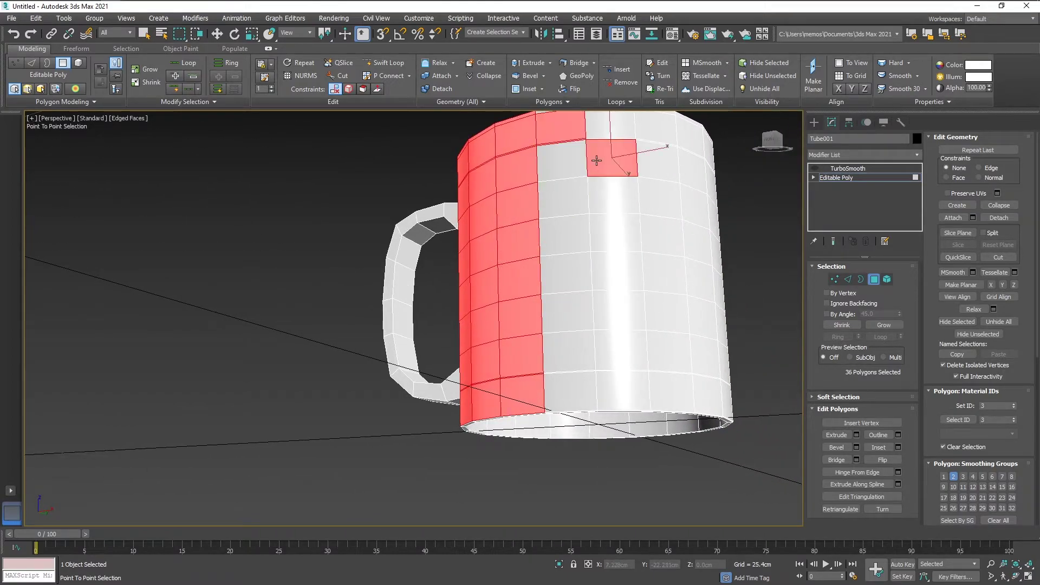
pyautogui.moveTo(597, 161); pyautogui.dragTo(589, 225, button='middle')
pyautogui.keyDown('alt'); pyautogui.click(589, 226); pyautogui.keyUp('alt')
pyautogui.keyDown('alt'); pyautogui.click(565, 176); pyautogui.keyUp('alt')
pyautogui.moveTo(562, 177)
pyautogui.keyDown('ctrl'); pyautogui.mouseDown()
pyautogui.moveTo(562, 476)
pyautogui.moveTo(622, 464)
pyautogui.moveTo(613, 185)
pyautogui.moveTo(669, 431)
pyautogui.moveTo(666, 474)
pyautogui.mouseUp(); pyautogui.keyUp('ctrl')
pyautogui.moveTo(666, 474)
pyautogui.keyDown('alt'); pyautogui.mouseDown(button='middle')
pyautogui.moveTo(699, 428)
pyautogui.moveTo(599, 412)
pyautogui.moveTo(504, 467)
pyautogui.mouseUp(button='middle'); pyautogui.keyUp('alt')
# - Add the full-height polygon columns on the wall opposite the handle and continue toward the handle's other side
pyautogui.keyDown('ctrl'); pyautogui.click(697, 437); pyautogui.keyUp('ctrl')
pyautogui.keyDown('ctrl'); pyautogui.moveTo(507, 463); pyautogui.dragTo(506, 169); pyautogui.keyUp('ctrl')
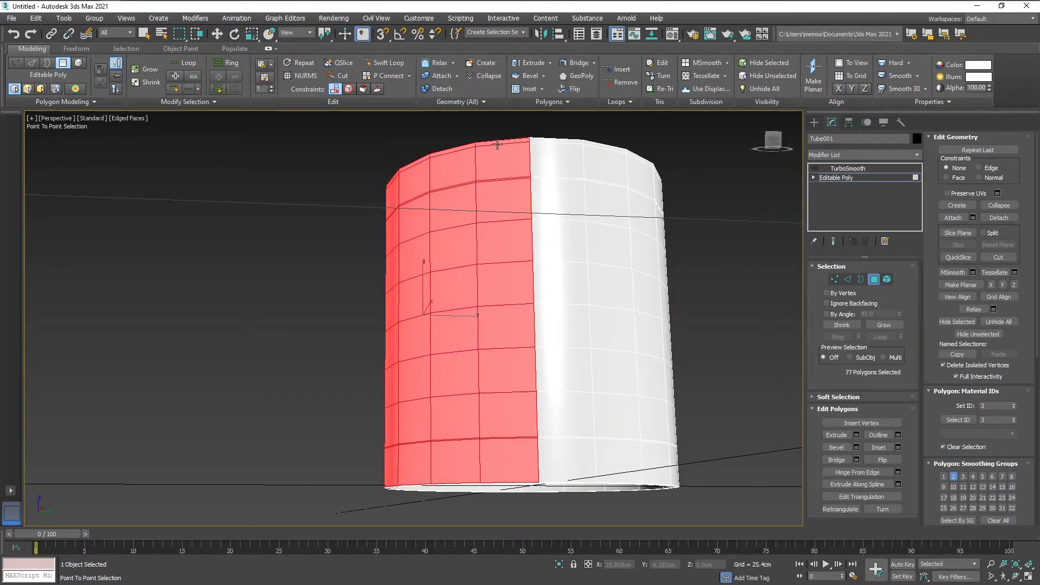
pyautogui.moveTo(543, 140)
pyautogui.keyDown('ctrl'); pyautogui.mouseDown()
pyautogui.moveTo(577, 408)
pyautogui.moveTo(555, 455)
pyautogui.moveTo(616, 457)
pyautogui.moveTo(597, 149)
pyautogui.moveTo(622, 464)
pyautogui.moveTo(652, 478)
pyautogui.moveTo(674, 467)
pyautogui.mouseUp(); pyautogui.keyUp('ctrl')
pyautogui.keyDown('alt'); pyautogui.moveTo(707, 443); pyautogui.dragTo(609, 439, button='middle'); pyautogui.keyUp('alt')
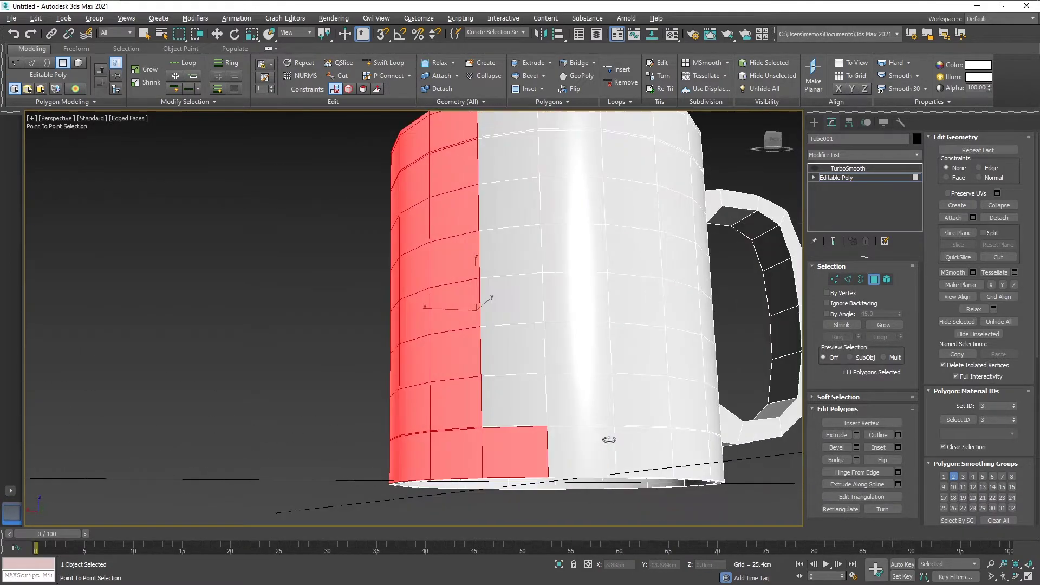
pyautogui.moveTo(522, 441)
pyautogui.keyDown('ctrl'); pyautogui.mouseDown()
pyautogui.moveTo(529, 197)
pyautogui.moveTo(513, 150)
pyautogui.mouseUp(); pyautogui.keyUp('ctrl')
pyautogui.moveTo(513, 150); pyautogui.dragTo(514, 181, button='middle')
pyautogui.moveTo(514, 181)
pyautogui.keyDown('ctrl'); pyautogui.mouseDown()
pyautogui.moveTo(501, 131)
pyautogui.moveTo(601, 493)
pyautogui.mouseUp(); pyautogui.keyUp('ctrl')
# - Complete the outer-wall polygon selection up to the last columns before the handle's other side and end point-to-point selection
pyautogui.keyDown('alt'); pyautogui.moveTo(670, 451); pyautogui.dragTo(610, 457, button='middle'); pyautogui.keyUp('alt')
pyautogui.click(438, 482)
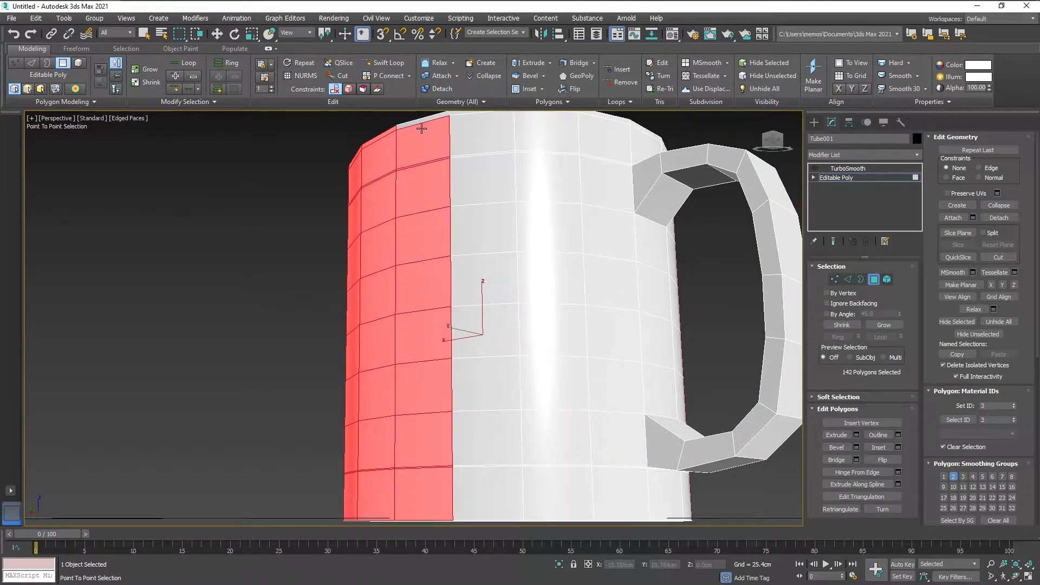
pyautogui.moveTo(457, 113)
pyautogui.keyDown('ctrl'); pyautogui.mouseDown()
pyautogui.moveTo(494, 261)
pyautogui.moveTo(496, 495)
pyautogui.moveTo(557, 499)
pyautogui.moveTo(541, 137)
pyautogui.mouseUp(); pyautogui.keyUp('ctrl')
pyautogui.moveTo(541, 137)
pyautogui.mouseDown(button='middle')
pyautogui.moveTo(540, 163)
pyautogui.moveTo(547, 150)
pyautogui.mouseUp(button='middle')
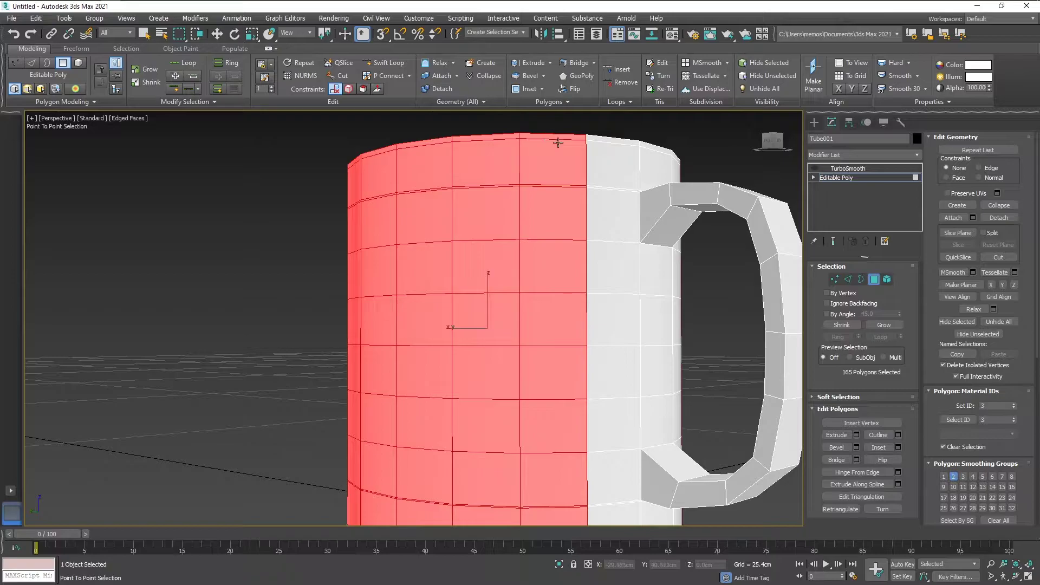
pyautogui.press('w')
pyautogui.keyDown('alt'); pyautogui.moveTo(648, 267); pyautogui.dragTo(460, 272, button='middle'); pyautogui.keyUp('alt')
pyautogui.keyDown('alt'); pyautogui.moveTo(458, 311); pyautogui.dragTo(538, 338, button='middle'); pyautogui.keyUp('alt')
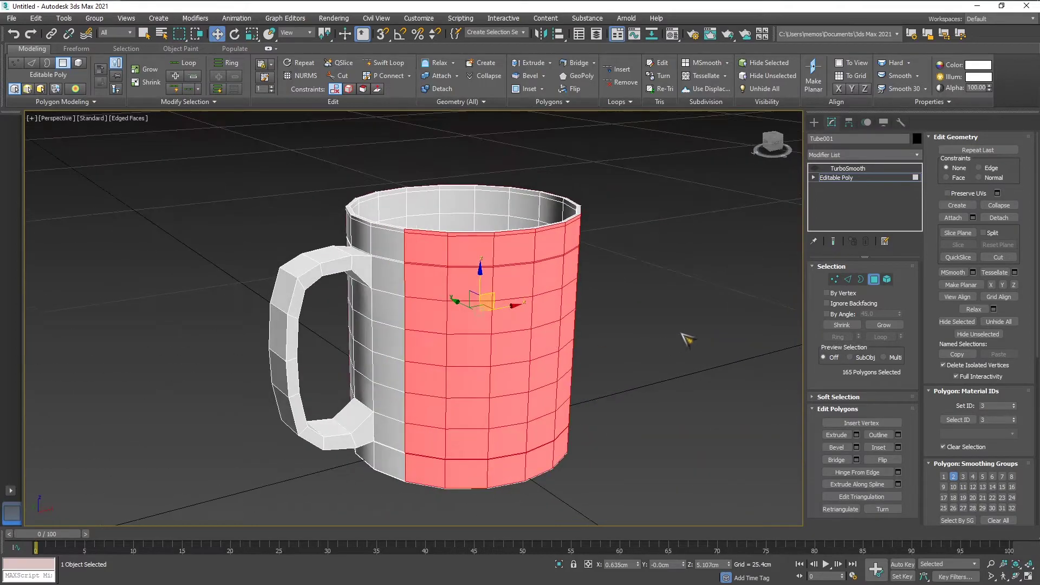
# - Assign the 01 - Default image material to the selected outer-wall polygons and close the Material Editor
pyautogui.press('m')
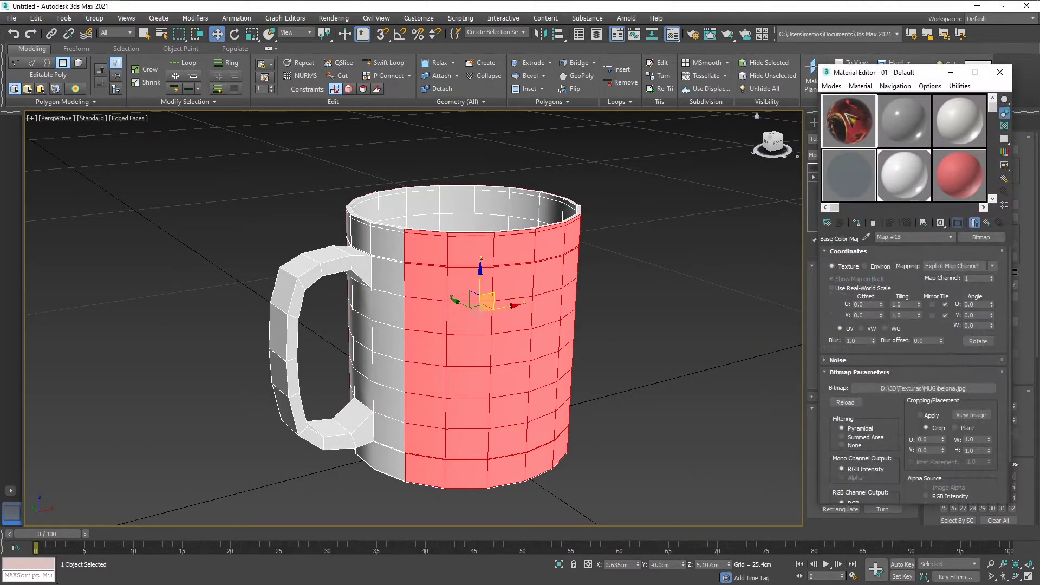
pyautogui.click(857, 223)
pyautogui.keyDown('alt'); pyautogui.moveTo(680, 313); pyautogui.dragTo(657, 311, button='middle'); pyautogui.keyUp('alt')
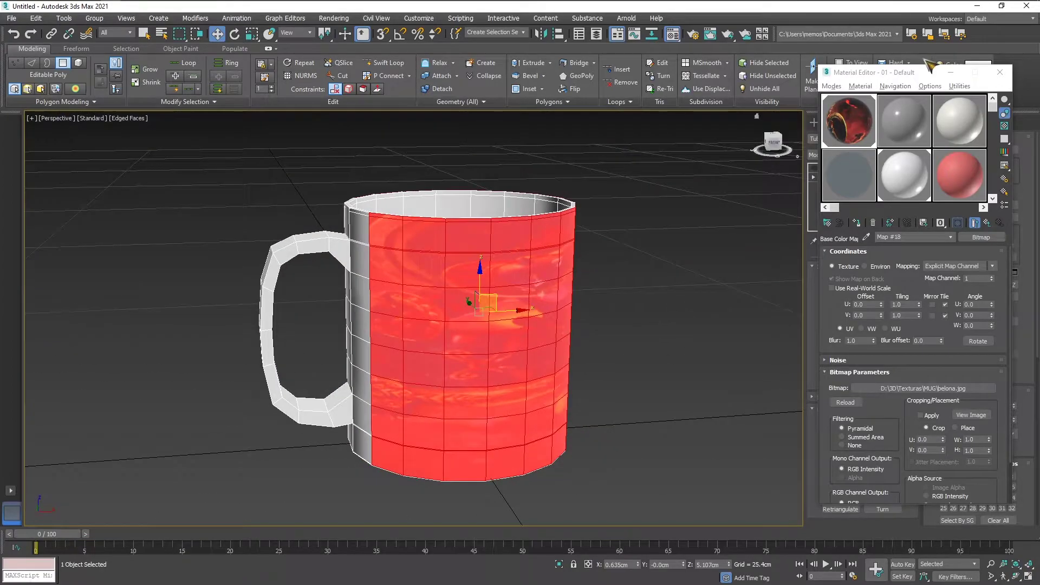
pyautogui.click(1000, 73)
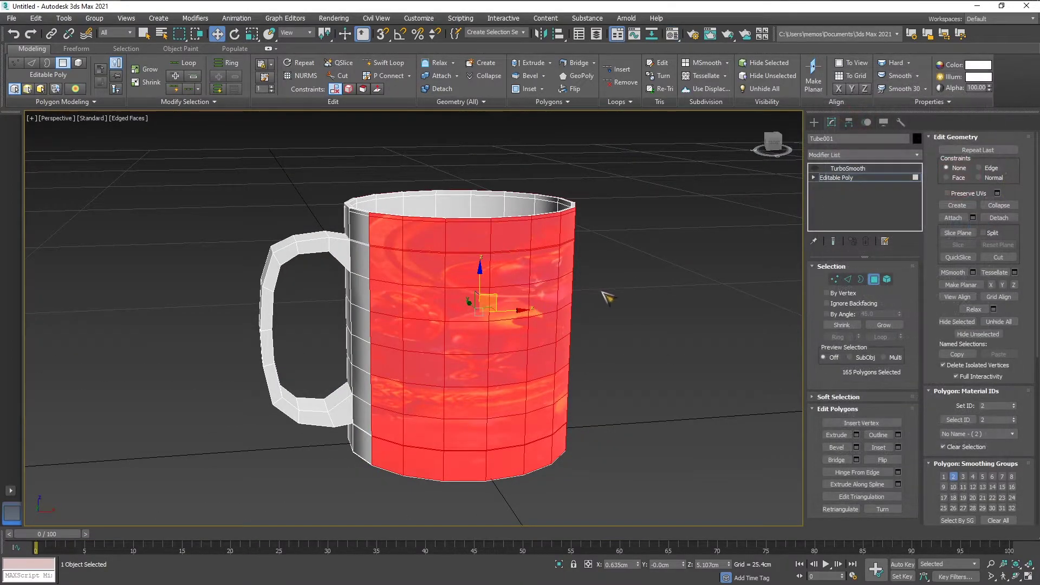
# - Add a UVW Map modifier to the selected outer-wall polygons between the Editable Poly and TurboSmooth
pyautogui.click(917, 155)
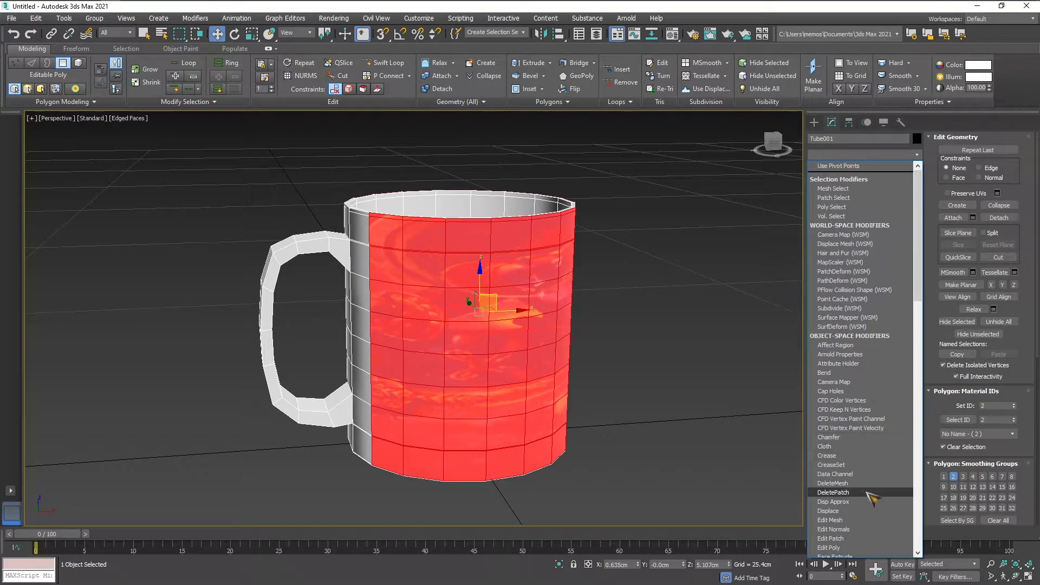
pyautogui.scroll(-4, 872, 510)
pyautogui.scroll(-15, 867, 509)
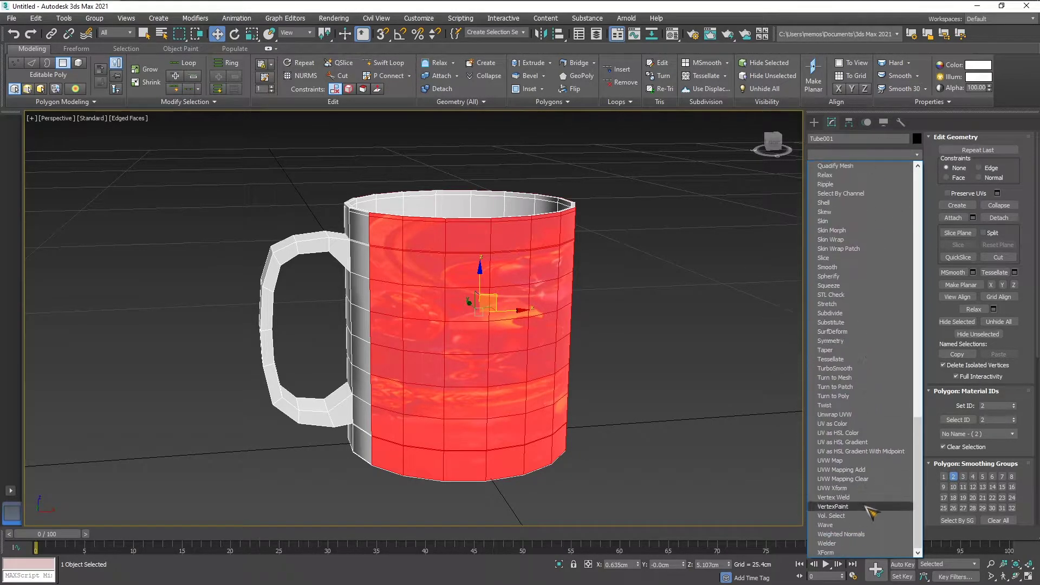
pyautogui.click(831, 462)
pyautogui.moveTo(688, 378)
pyautogui.keyDown('alt'); pyautogui.mouseDown(button='middle')
pyautogui.moveTo(610, 385)
pyautogui.moveTo(688, 379)
pyautogui.mouseUp(button='middle'); pyautogui.keyUp('alt')
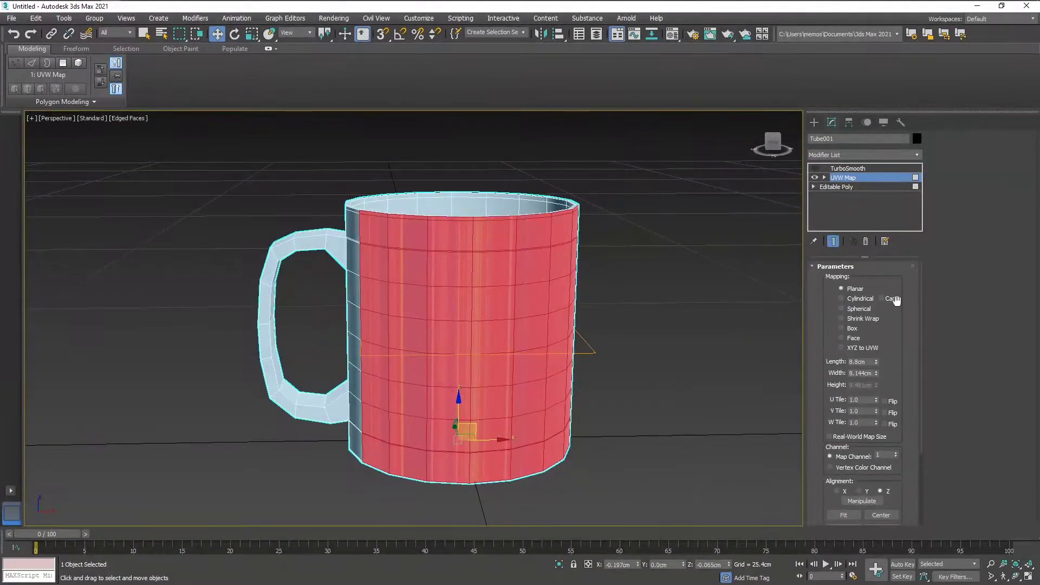
pyautogui.keyDown('alt'); pyautogui.moveTo(516, 325); pyautogui.dragTo(653, 340, button='middle'); pyautogui.keyUp('alt')
pyautogui.hotkey('alt', 'Tab')
pyautogui.hotkey('alt', 'Tab')
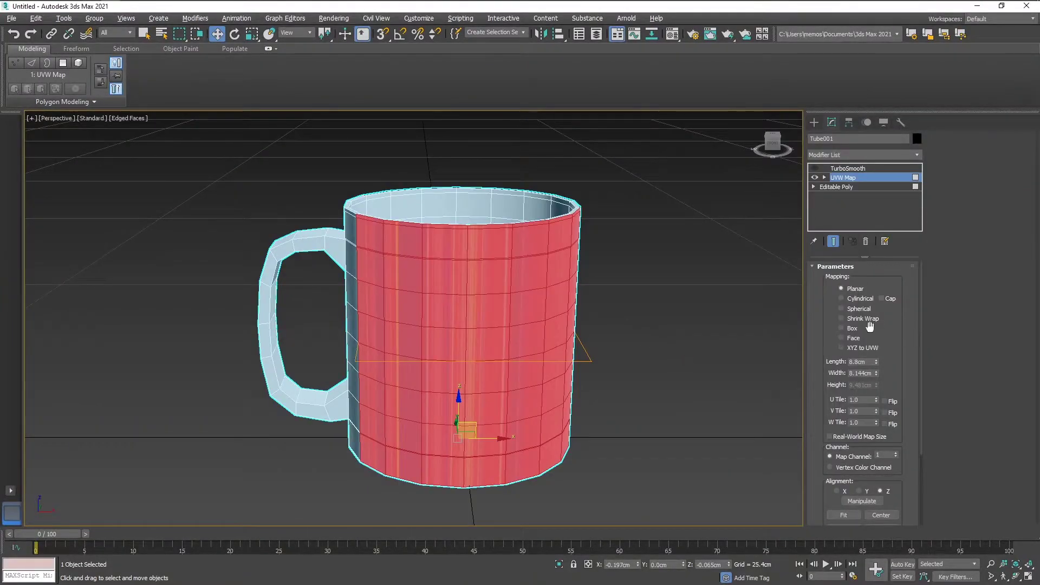
# - Set the UVW Map projection to Cylindrical and try scaling it while checking its fit around the mug from above
pyautogui.click(843, 298)
pyautogui.keyDown('alt'); pyautogui.moveTo(673, 314); pyautogui.dragTo(566, 213, button='middle'); pyautogui.keyUp('alt')
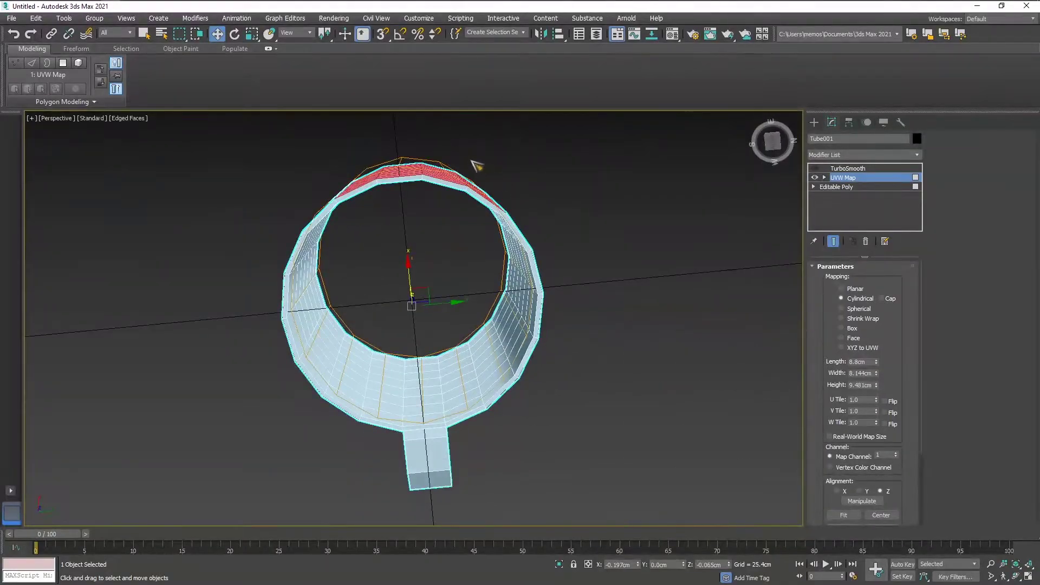
pyautogui.click(252, 34)
pyautogui.moveTo(415, 288); pyautogui.dragTo(413, 293)
pyautogui.moveTo(460, 260)
pyautogui.keyDown('alt'); pyautogui.mouseDown(button='middle')
pyautogui.moveTo(471, 336)
pyautogui.moveTo(596, 362)
pyautogui.moveTo(564, 368)
pyautogui.mouseUp(button='middle'); pyautogui.keyUp('alt')
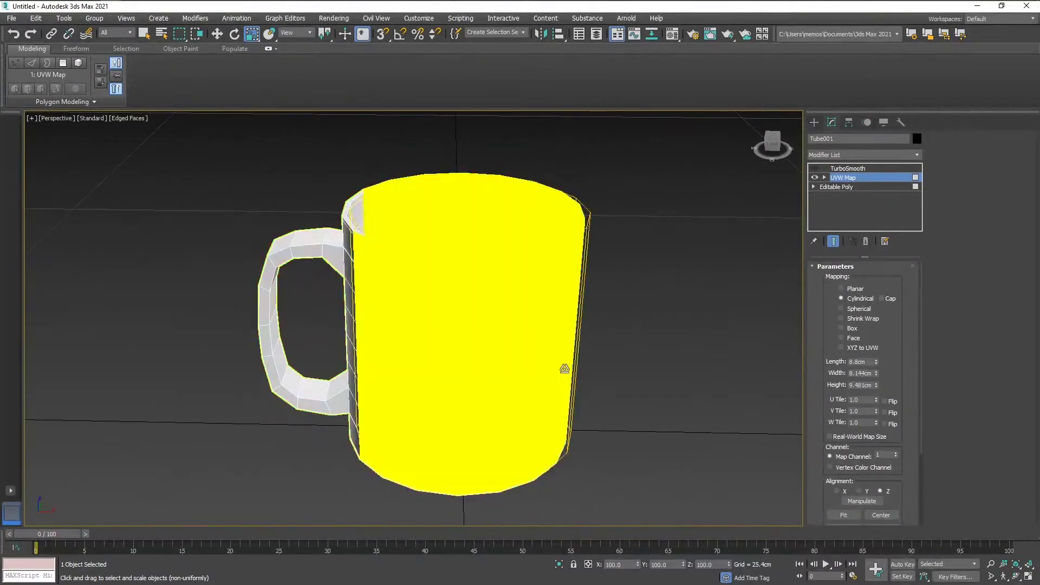
# - Enable Manipulate for the cylindrical mapping and set its width to 8.8 cm and U Tile to 1.07
pyautogui.click(862, 502)
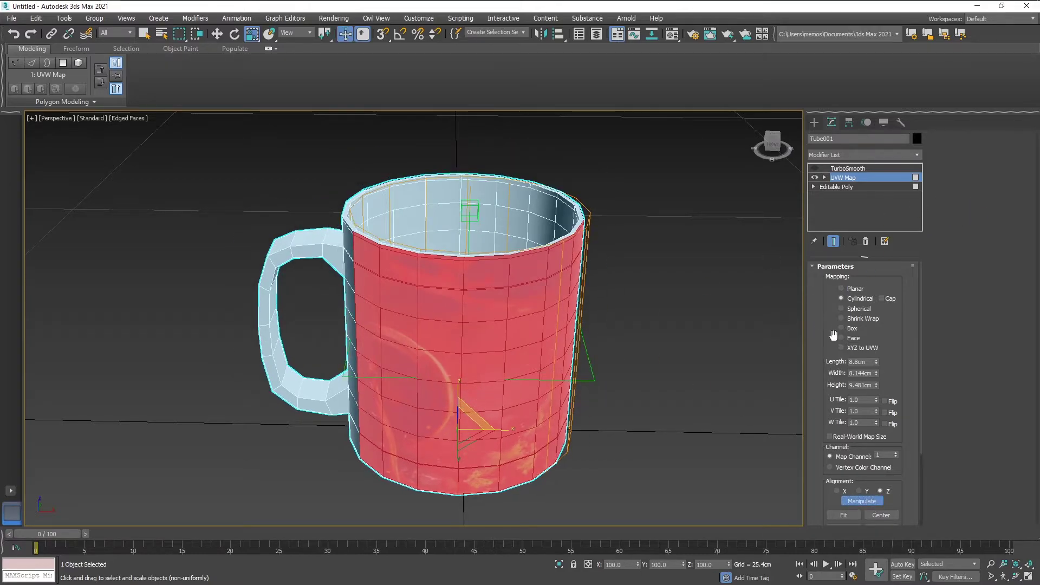
pyautogui.moveTo(877, 362); pyautogui.dragTo(877, 360)
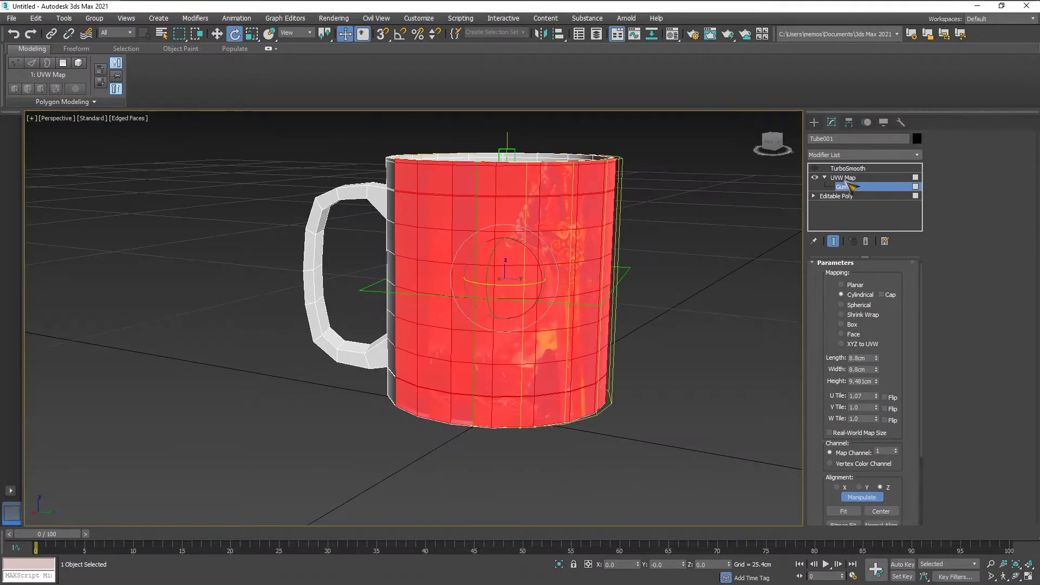
pyautogui.click(853, 186)
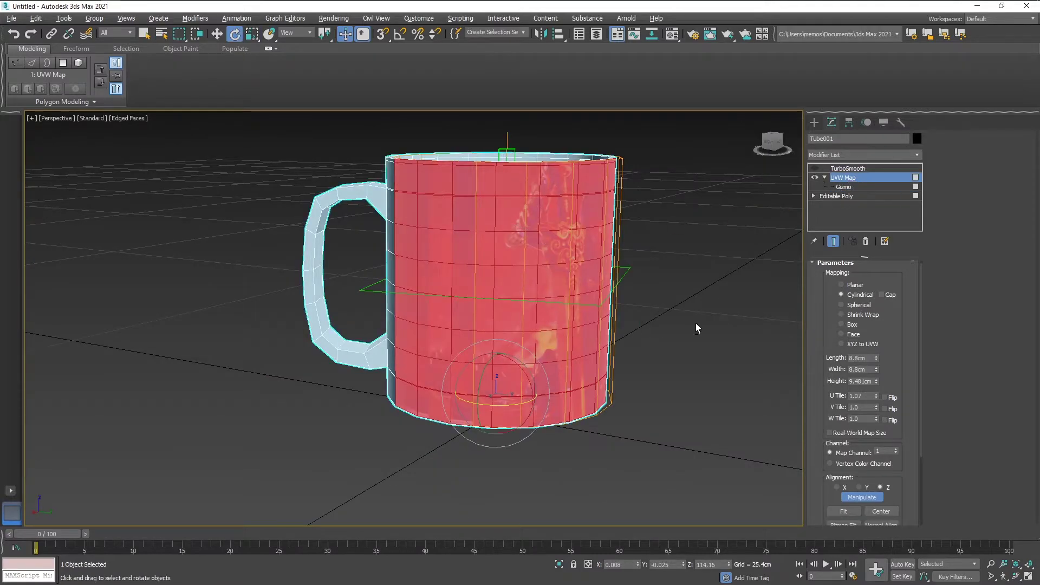
pyautogui.keyDown('alt'); pyautogui.moveTo(695, 323); pyautogui.dragTo(705, 333, button='middle'); pyautogui.keyUp('alt')
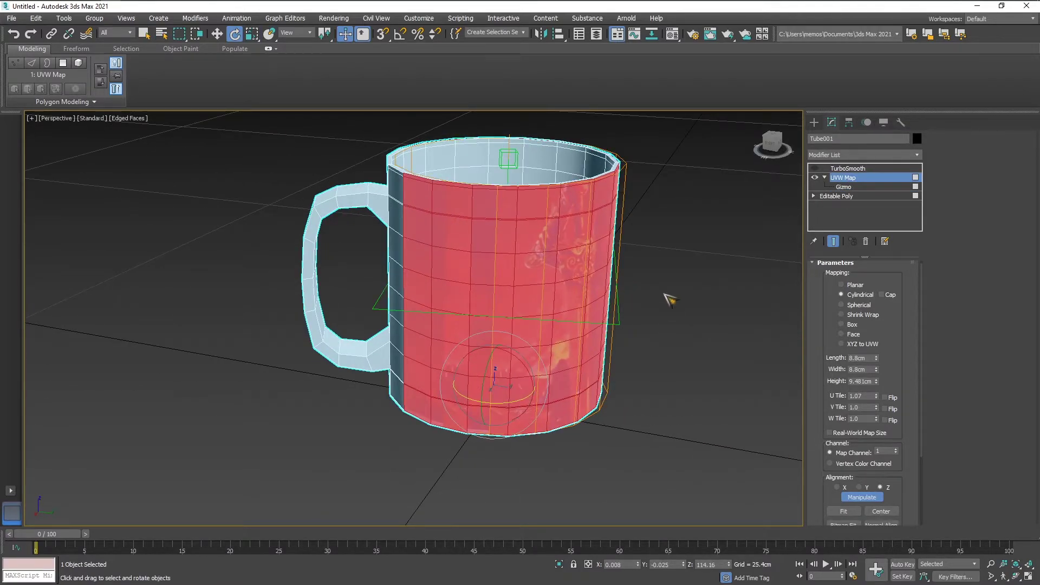
# - Inspect the image on the handle side of the wall and raise the mapping's U Tile to 1.33
pyautogui.keyDown('alt'); pyautogui.moveTo(653, 313); pyautogui.dragTo(540, 282, button='middle'); pyautogui.keyUp('alt')
pyautogui.scroll(3, 696, 350)
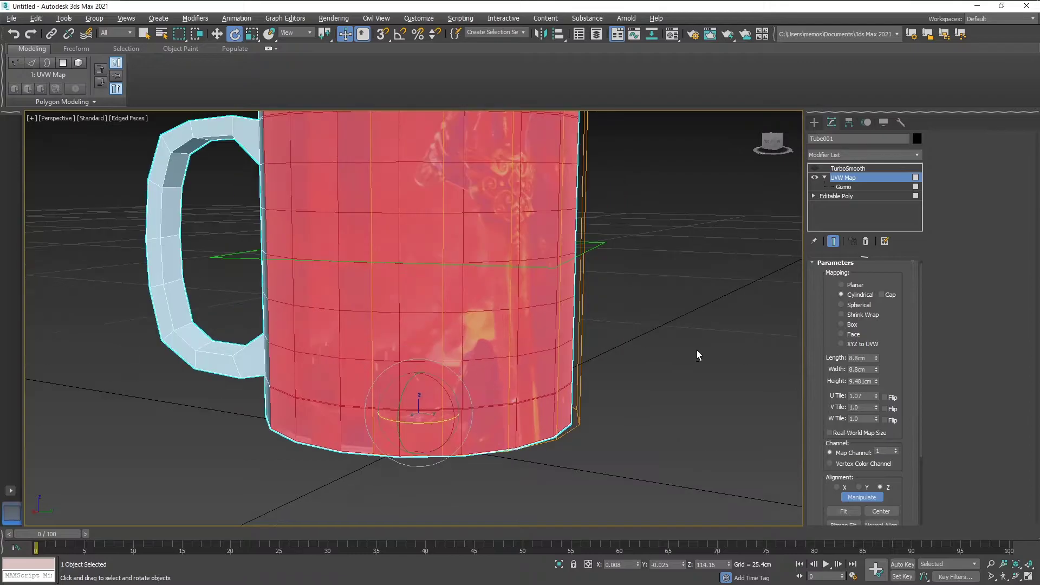
pyautogui.keyDown('alt'); pyautogui.moveTo(682, 330); pyautogui.dragTo(578, 317, button='middle'); pyautogui.keyUp('alt')
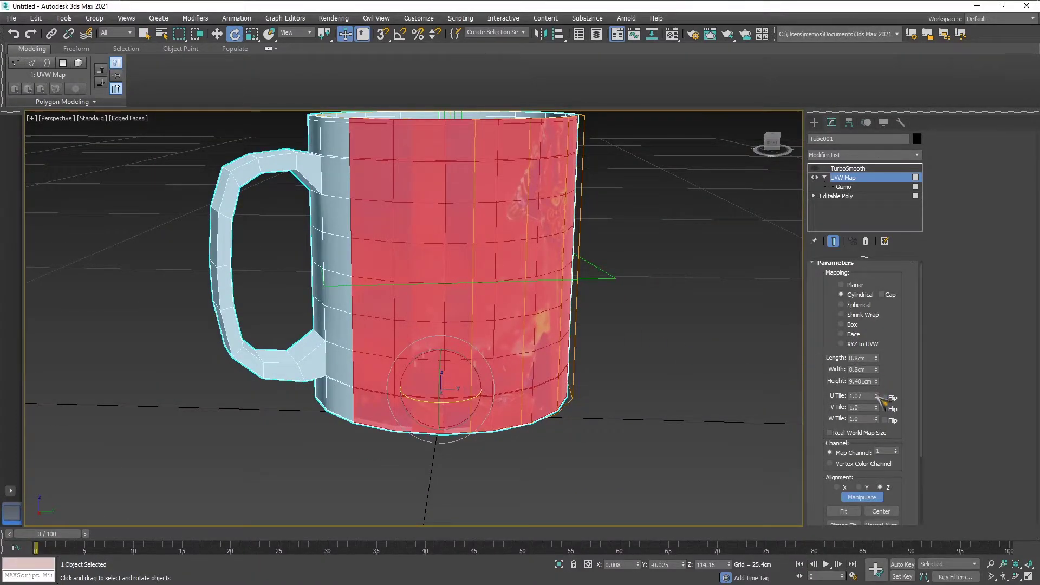
pyautogui.moveTo(876, 396)
pyautogui.mouseDown()
pyautogui.moveTo(871, 407)
pyautogui.moveTo(865, 384)
pyautogui.mouseUp()
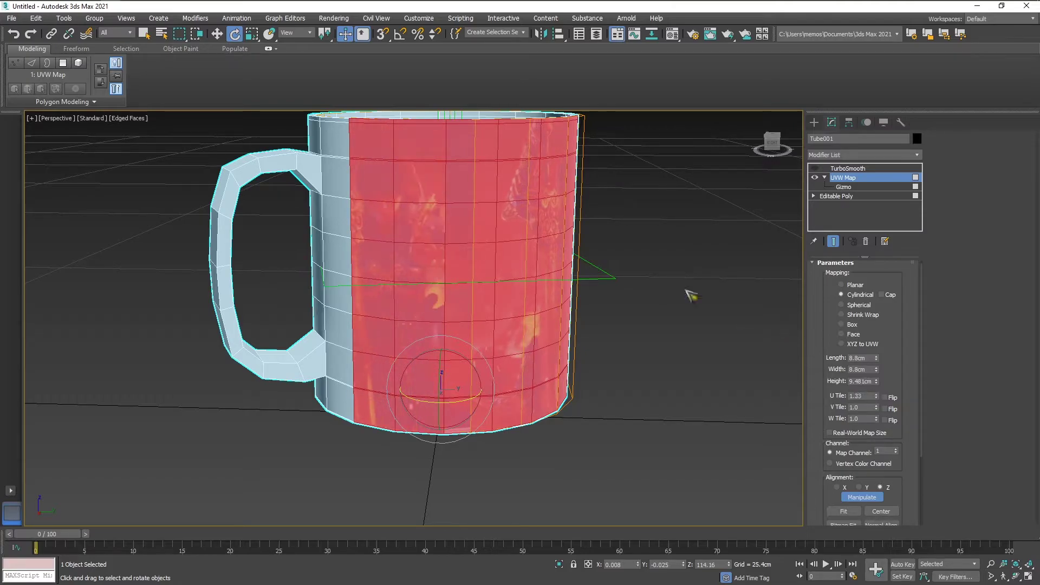
# - Rotate the UVW Map gizmo around its vertical axis to reposition the image on the mug's outer wall
pyautogui.click(845, 187)
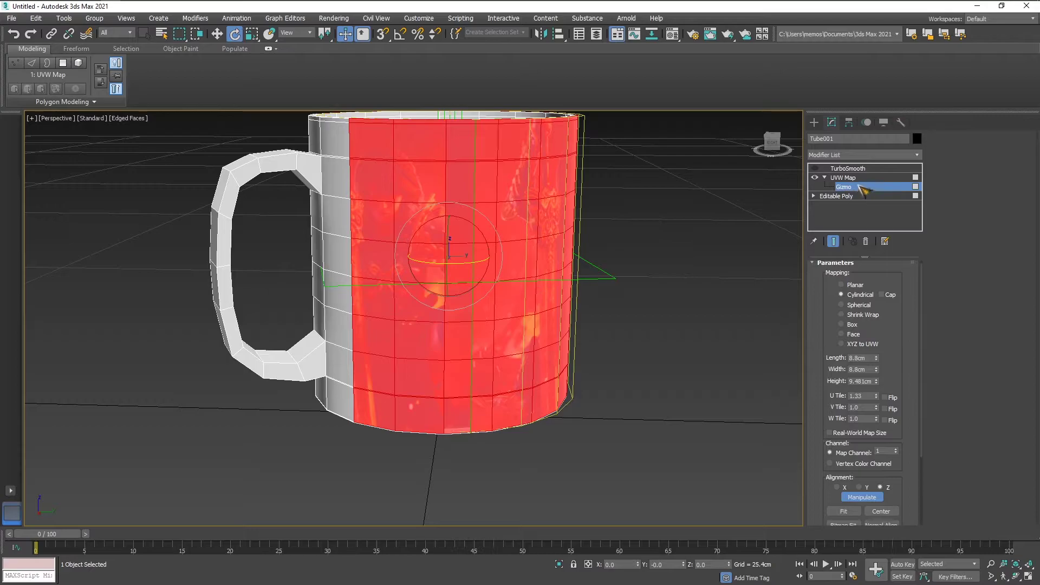
pyautogui.click(839, 177)
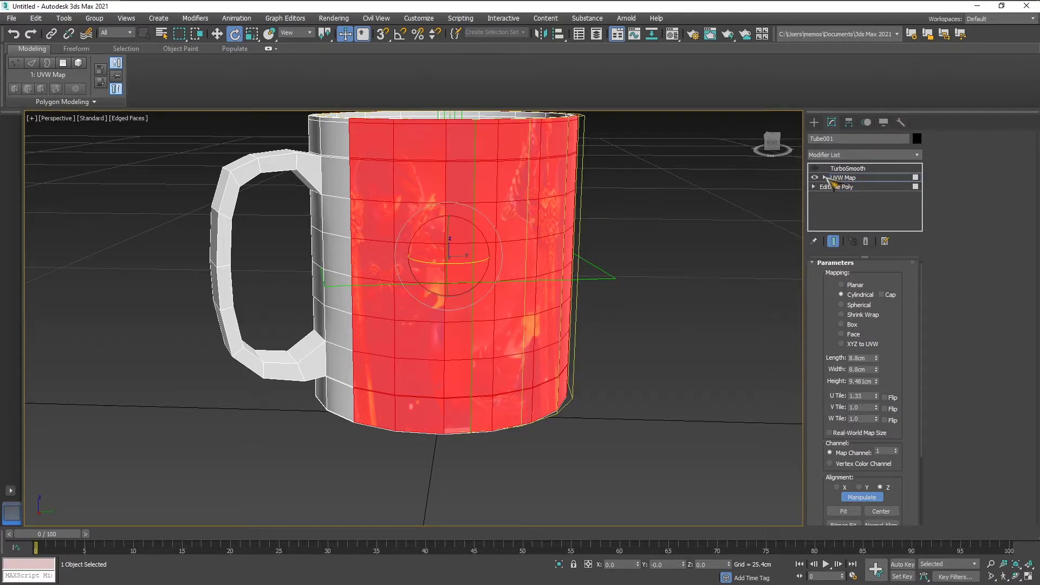
pyautogui.click(825, 177)
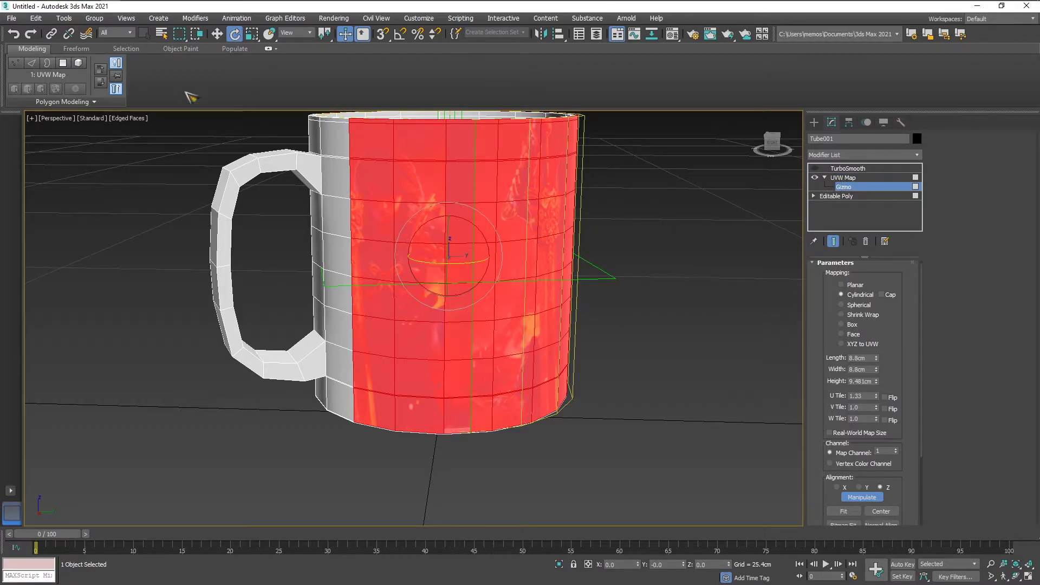
pyautogui.moveTo(462, 261); pyautogui.dragTo(439, 259)
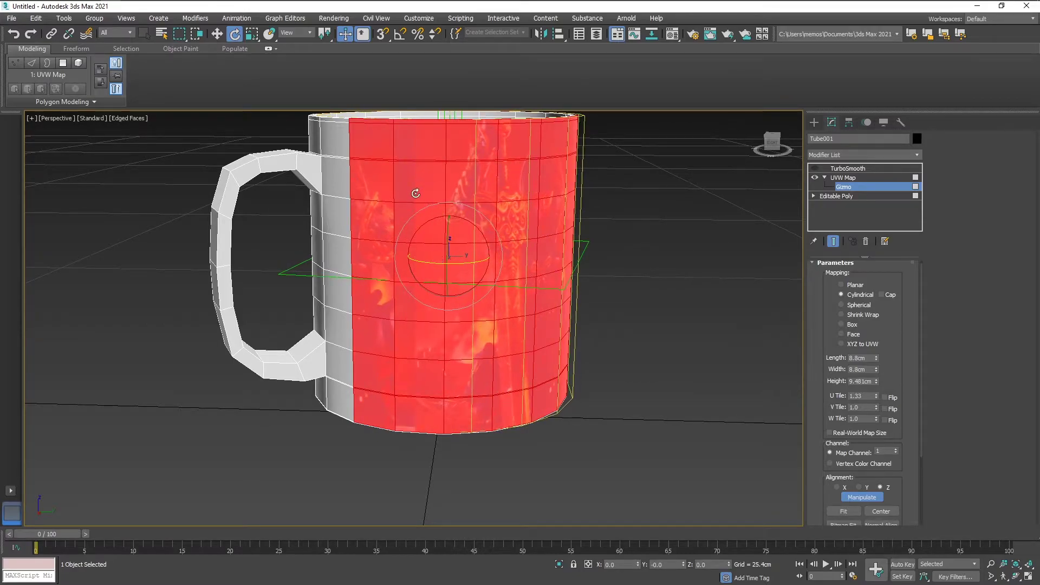
pyautogui.moveTo(451, 259)
pyautogui.mouseDown()
pyautogui.moveTo(451, 249)
pyautogui.moveTo(470, 261)
pyautogui.mouseUp()
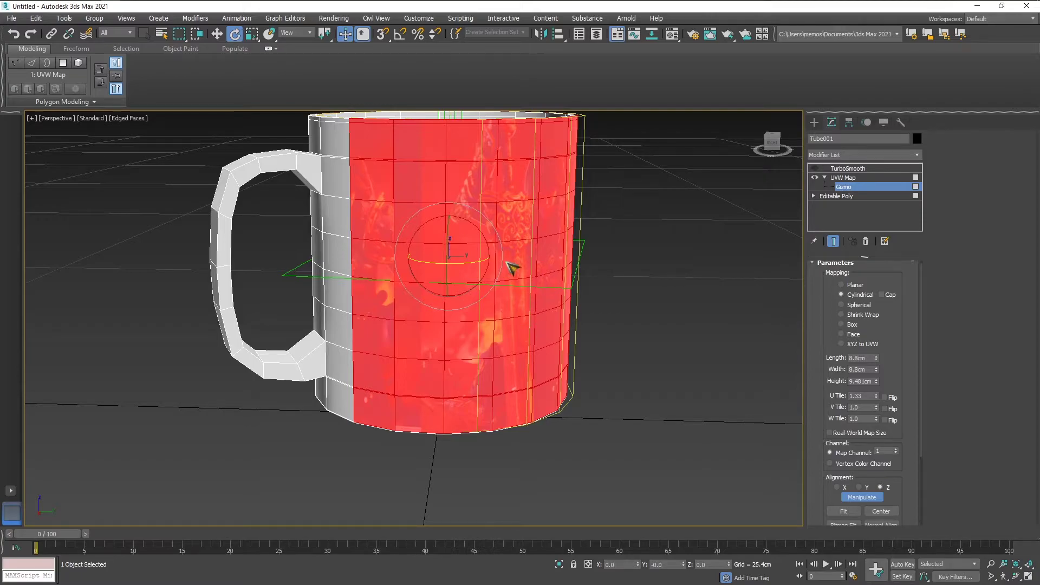
pyautogui.moveTo(471, 264); pyautogui.dragTo(438, 264)
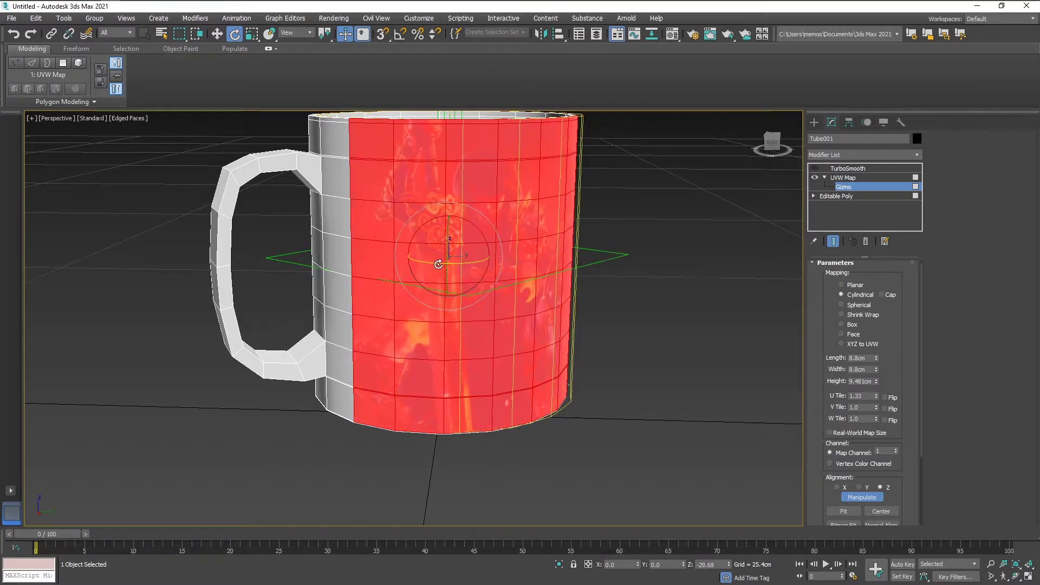
# - Set the mapping's U Tile to 1.17 and leave the gizmo level of the UVW Map
pyautogui.keyDown('alt'); pyautogui.moveTo(351, 255); pyautogui.dragTo(125, 257, button='middle'); pyautogui.keyUp('alt')
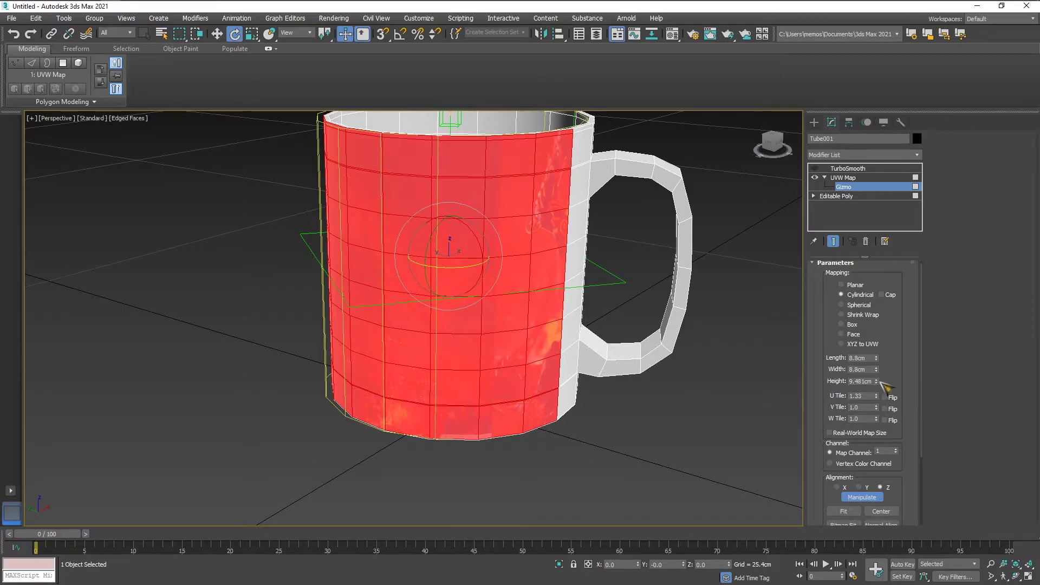
pyautogui.moveTo(876, 397); pyautogui.dragTo(874, 404)
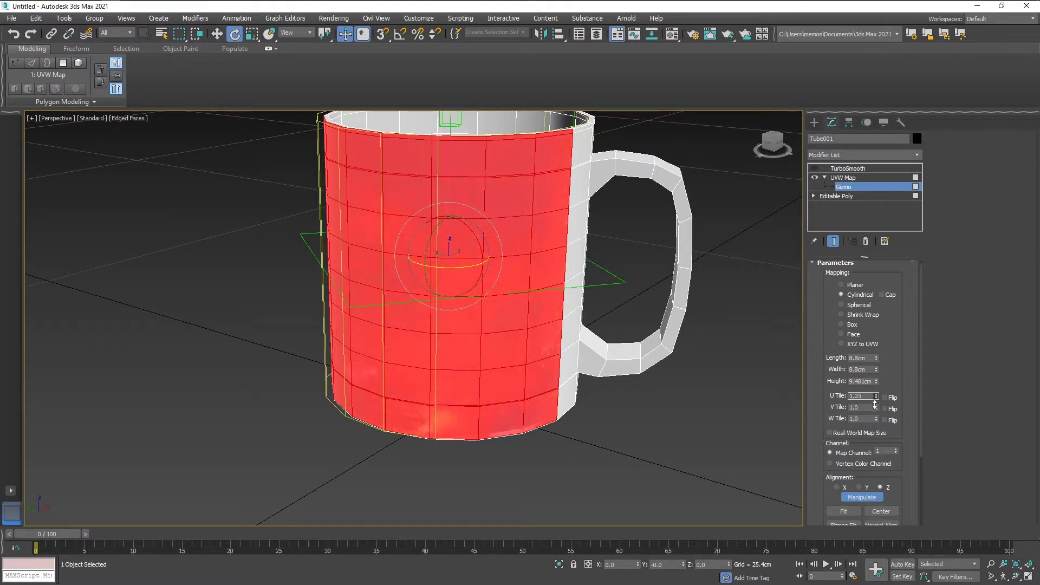
pyautogui.keyDown('alt'); pyautogui.moveTo(542, 355); pyautogui.dragTo(719, 367, button='middle'); pyautogui.keyUp('alt')
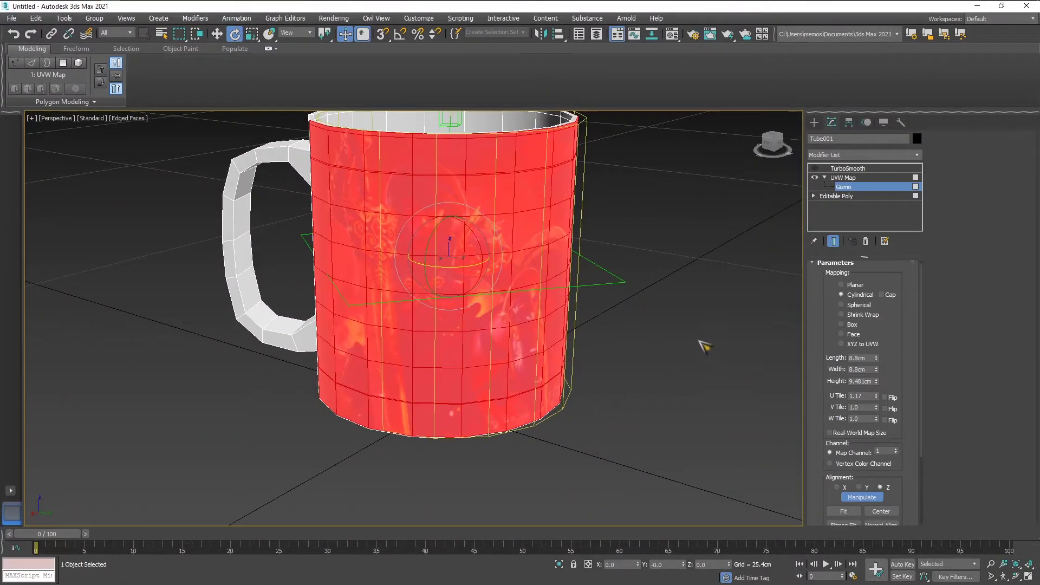
pyautogui.click(843, 178)
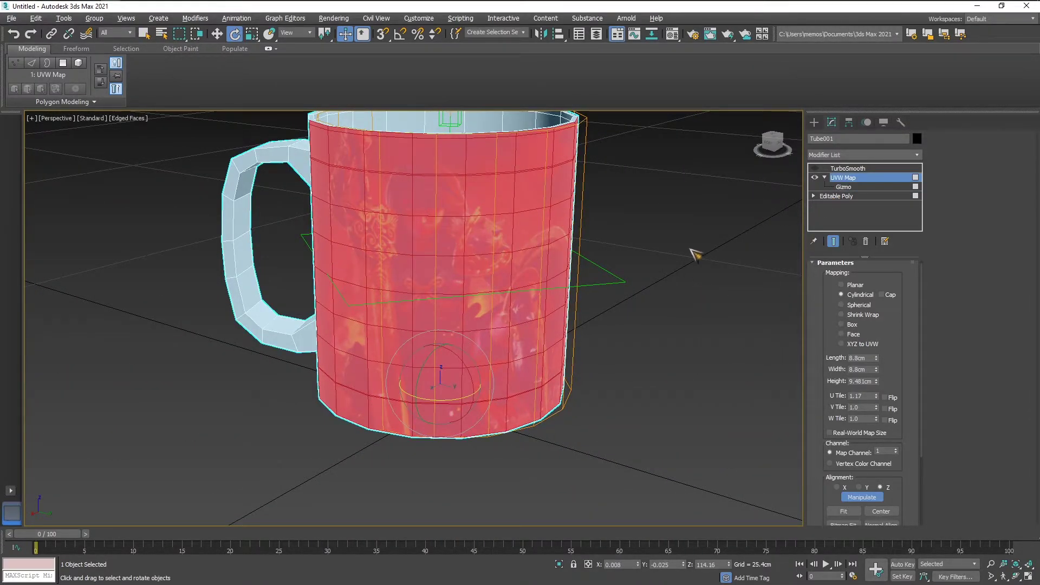
pyautogui.keyDown('alt'); pyautogui.moveTo(695, 255); pyautogui.dragTo(684, 267, button='middle'); pyautogui.keyUp('alt')
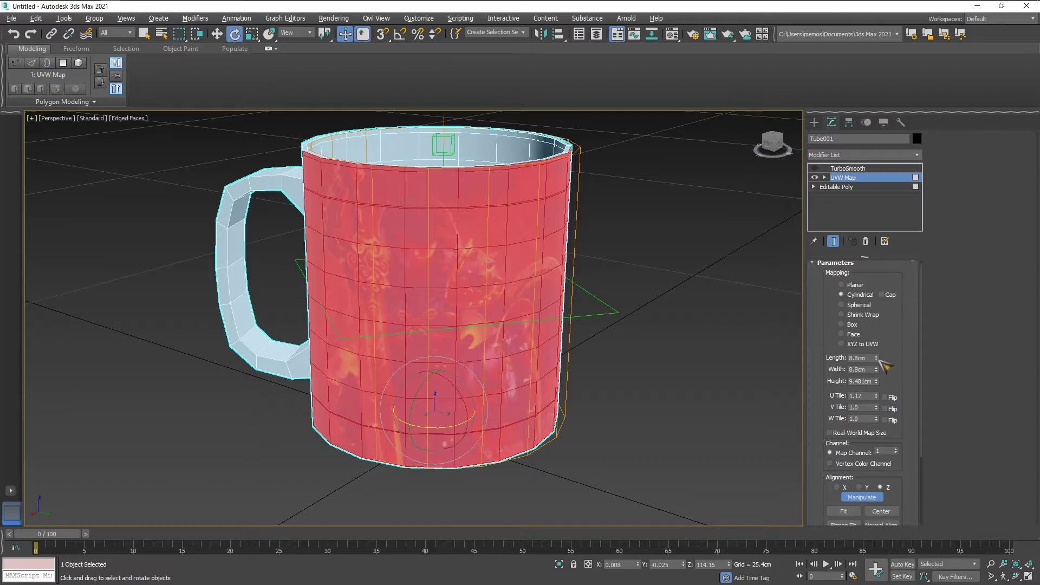
# - Try a mapping length of 12.496 cm, then fit the gizmo to the selected outer wall
pyautogui.moveTo(876, 358); pyautogui.dragTo(868, 333)
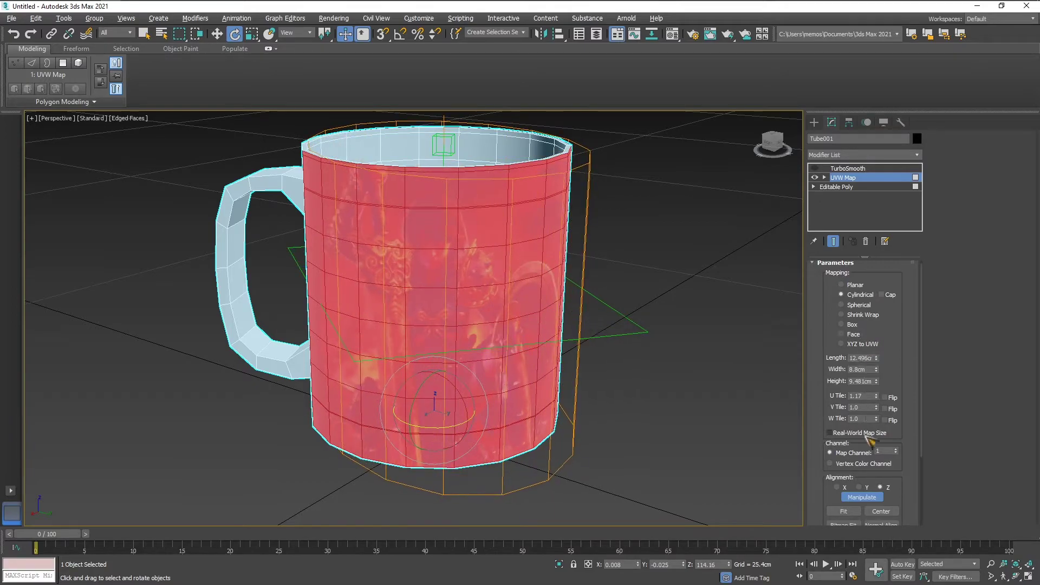
pyautogui.scroll(-1, 853, 501)
pyautogui.click(862, 481)
pyautogui.click(843, 494)
pyautogui.keyDown('alt'); pyautogui.moveTo(676, 306); pyautogui.dragTo(697, 306, button='middle'); pyautogui.keyUp('alt')
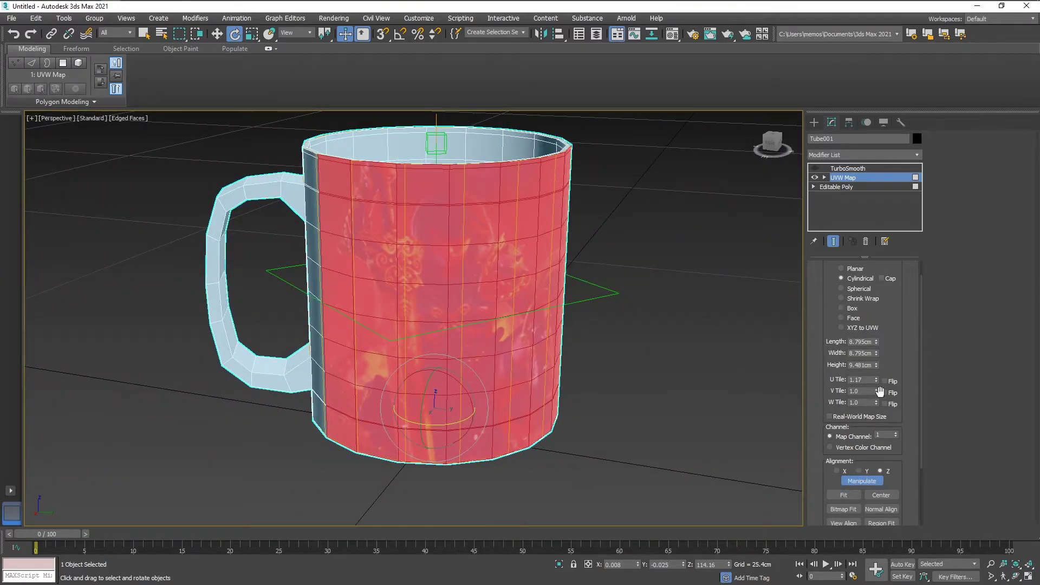
# - Try a greater height for the cylindrical mapping and undo the change
pyautogui.moveTo(876, 365)
pyautogui.mouseDown()
pyautogui.moveTo(876, 347)
pyautogui.moveTo(874, 386)
pyautogui.moveTo(869, 353)
pyautogui.mouseUp()
pyautogui.hotkey('ctrl', 'z')
pyautogui.keyDown('alt'); pyautogui.moveTo(693, 333); pyautogui.dragTo(713, 302, button='middle'); pyautogui.keyUp('alt')
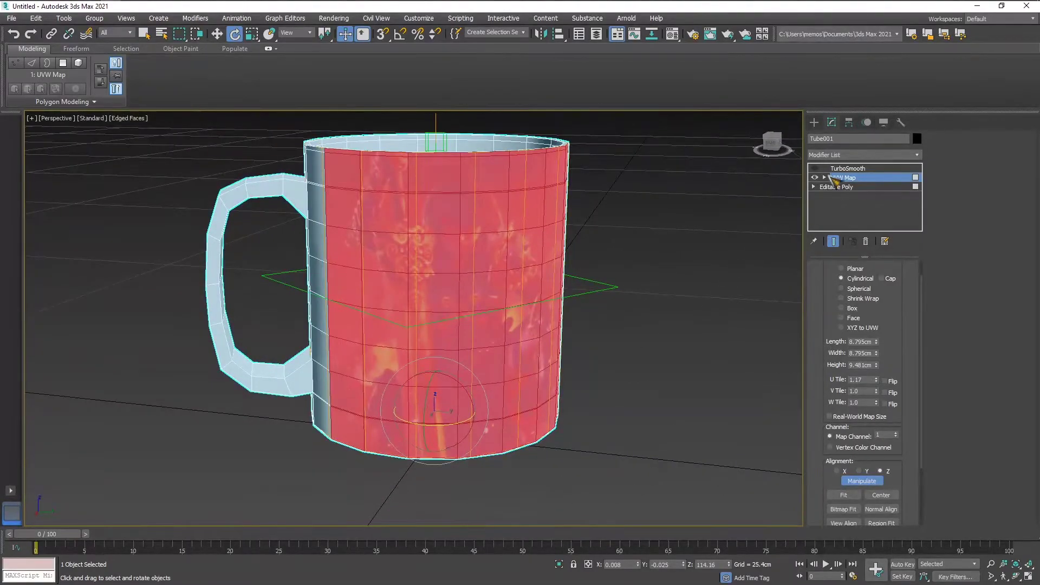
# - Turn TurboSmooth back on, hide the edged faces and deselect the mug to inspect the textured result
pyautogui.click(815, 169)
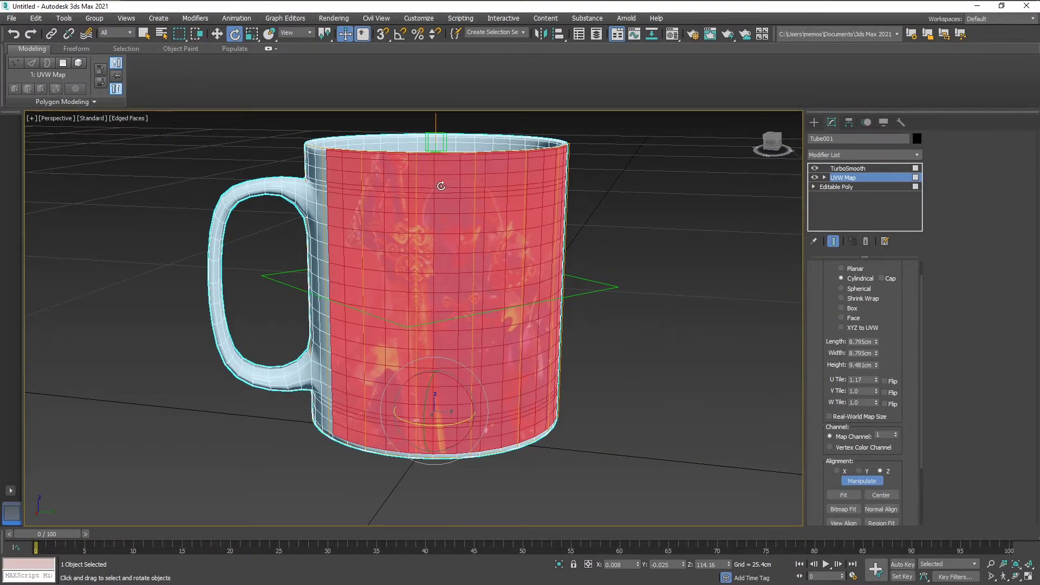
pyautogui.click(846, 168)
pyautogui.press('w')
pyautogui.press('F4')
pyautogui.click(673, 297)
pyautogui.keyDown('alt'); pyautogui.moveTo(695, 314); pyautogui.dragTo(625, 283, button='middle'); pyautogui.keyUp('alt')
# - Switch to Photoshop and create a 9.5 × 20.5 cm blank document at 300 pixels per centimetre in 16 bit RGB
pyautogui.hotkey('alt', 'Tab')
pyautogui.hotkey('alt', 'Tab')
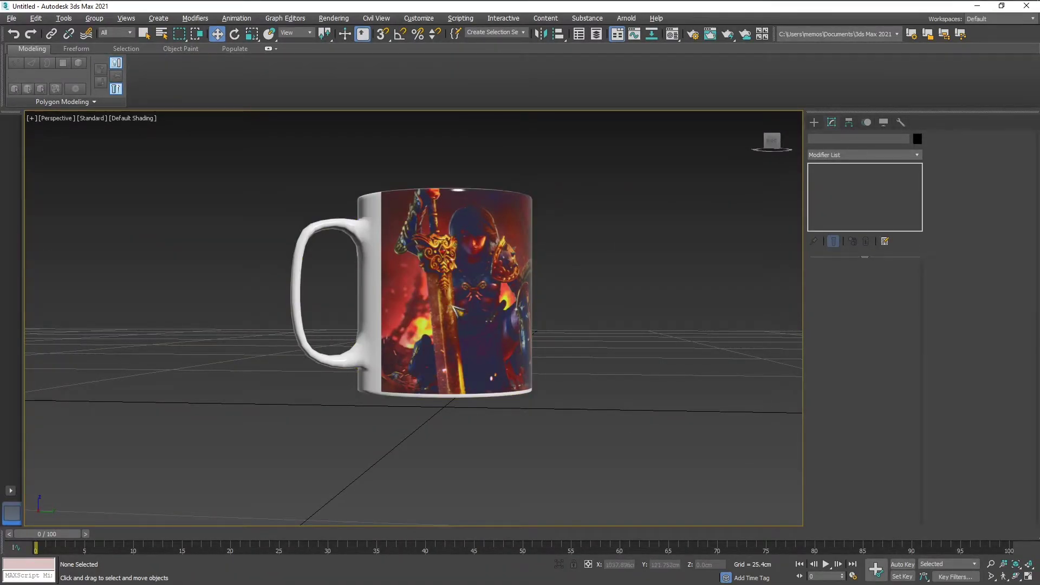
pyautogui.hotkey('alt', 'Tab')
pyautogui.click(586, 251)
pyautogui.click(532, 326)
pyautogui.click(580, 249)
pyautogui.click(541, 307)
pyautogui.click(596, 375)
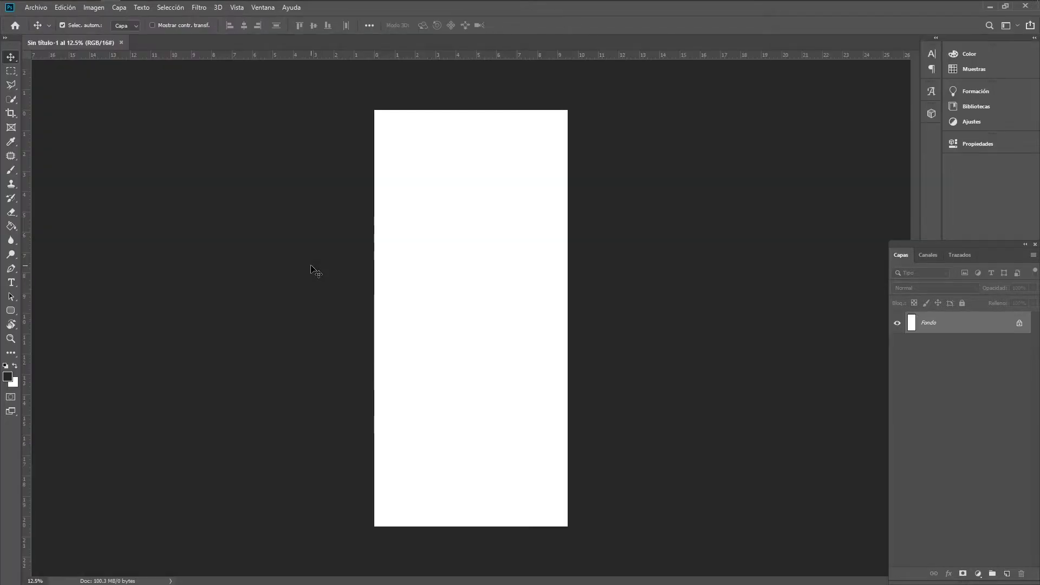
# - Start another new Photoshop document and set its size to 20.5 cm wide and 9.5 cm high
pyautogui.hotkey('alt', 'Tab')
pyautogui.hotkey('alt', 'Tab')
pyautogui.click(44, 8)
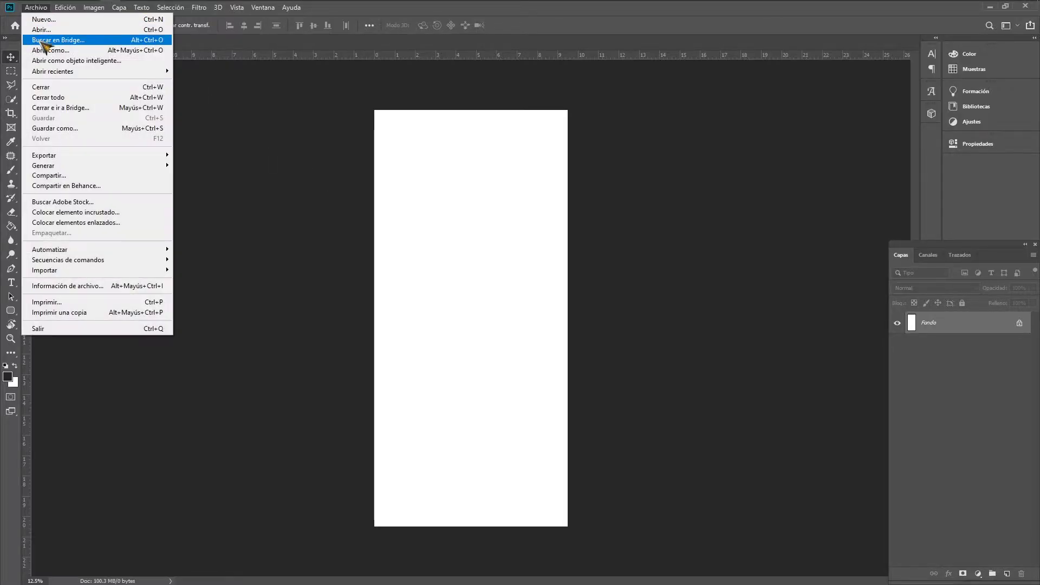
pyautogui.click(43, 19)
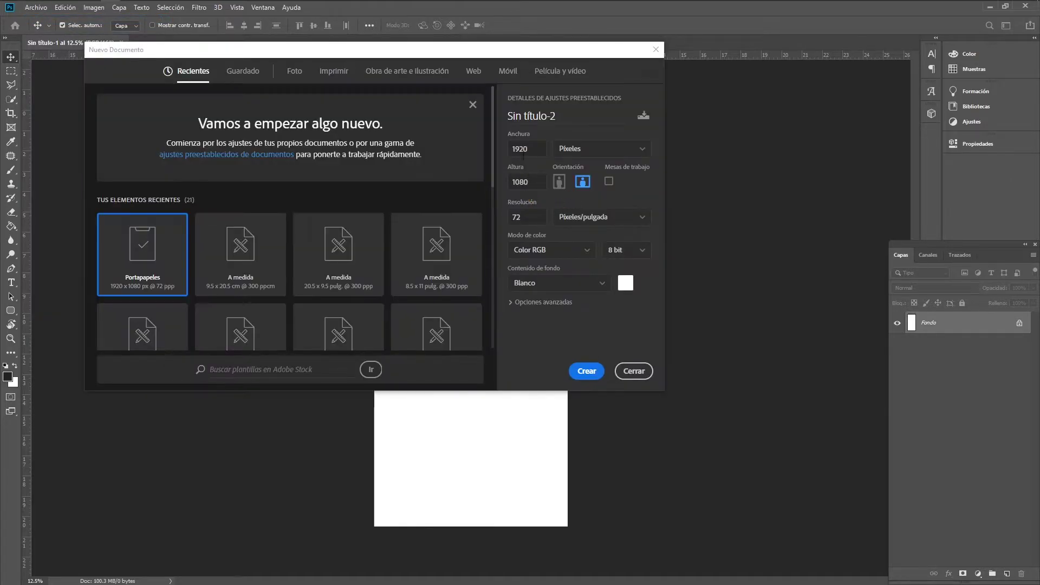
pyautogui.click(585, 150)
pyautogui.click(579, 216)
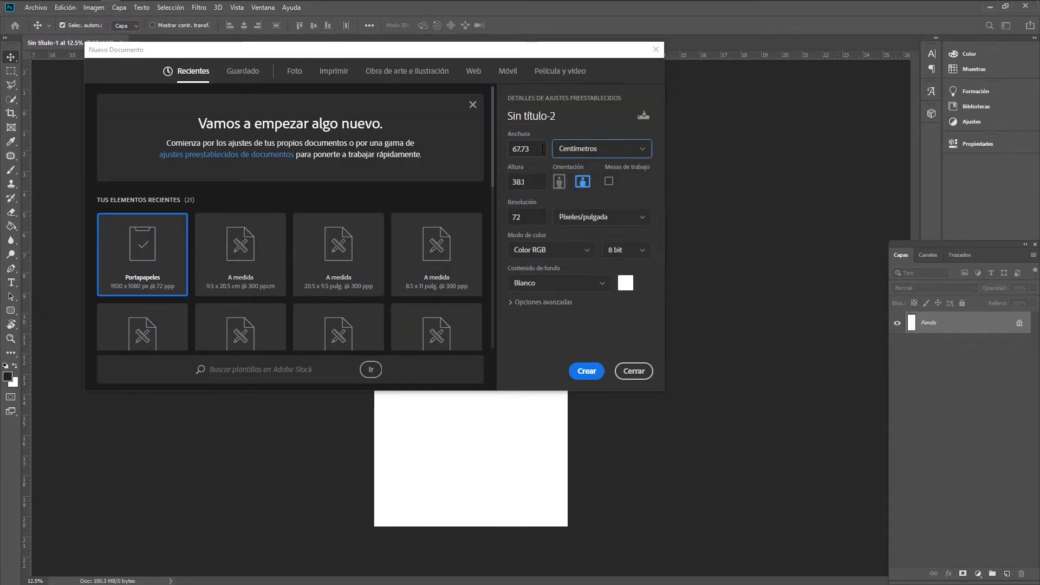
pyautogui.hotkey('shift', 'Tab')
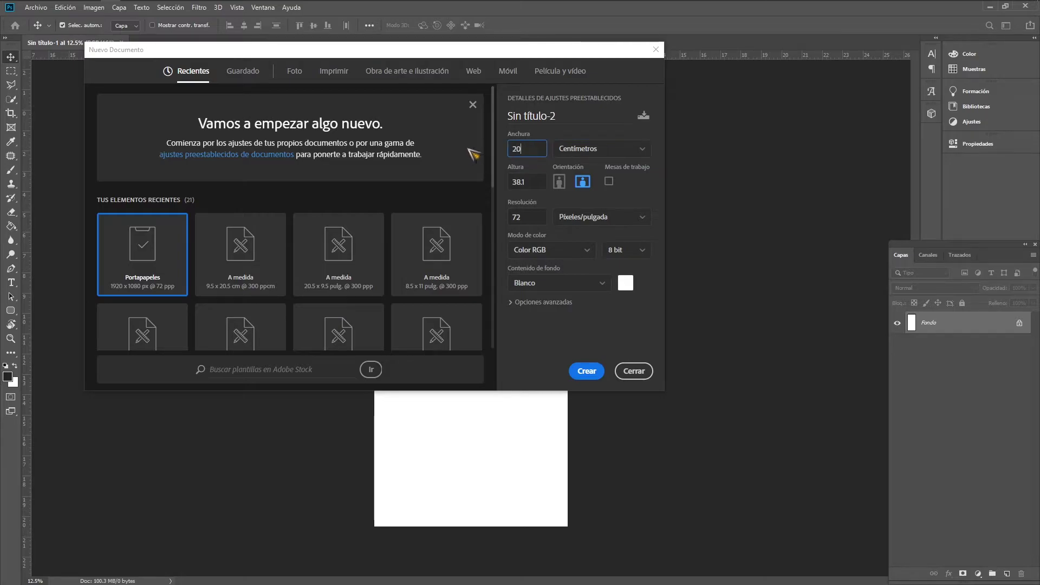
pyautogui.press('Tab')
pyautogui.write('9')
# - Set the resolution to 300 pixels per inch and the colour depth to 16 bit, and create the document
pyautogui.press('Tab')
pyautogui.write('300')
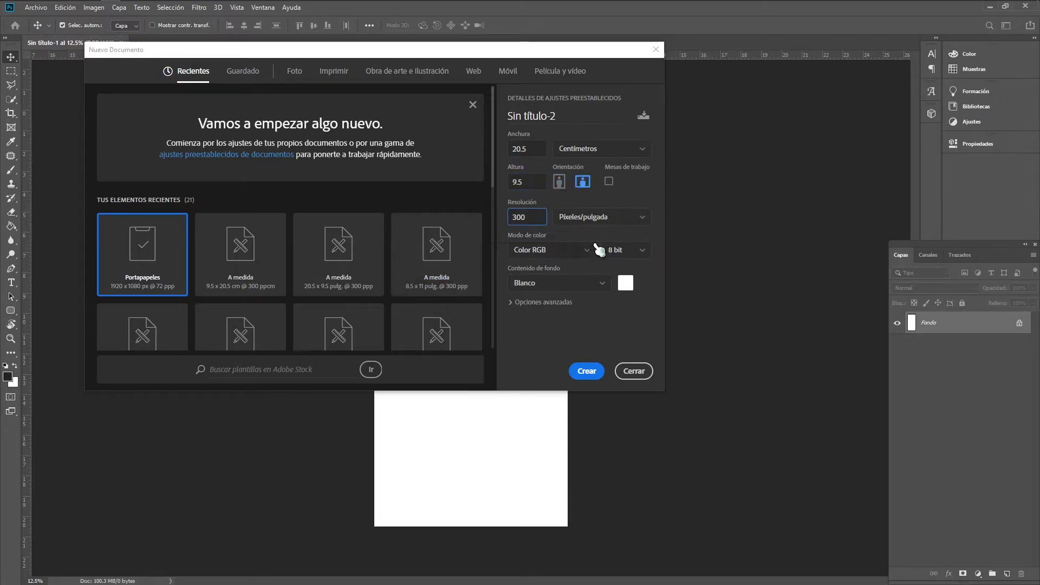
pyautogui.click(626, 250)
pyautogui.click(620, 288)
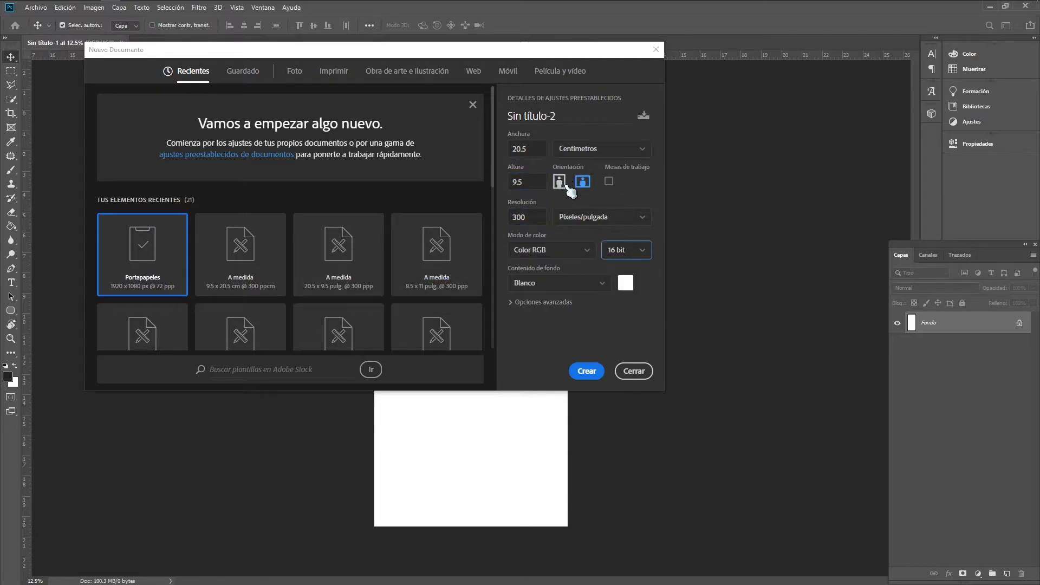
pyautogui.click(586, 370)
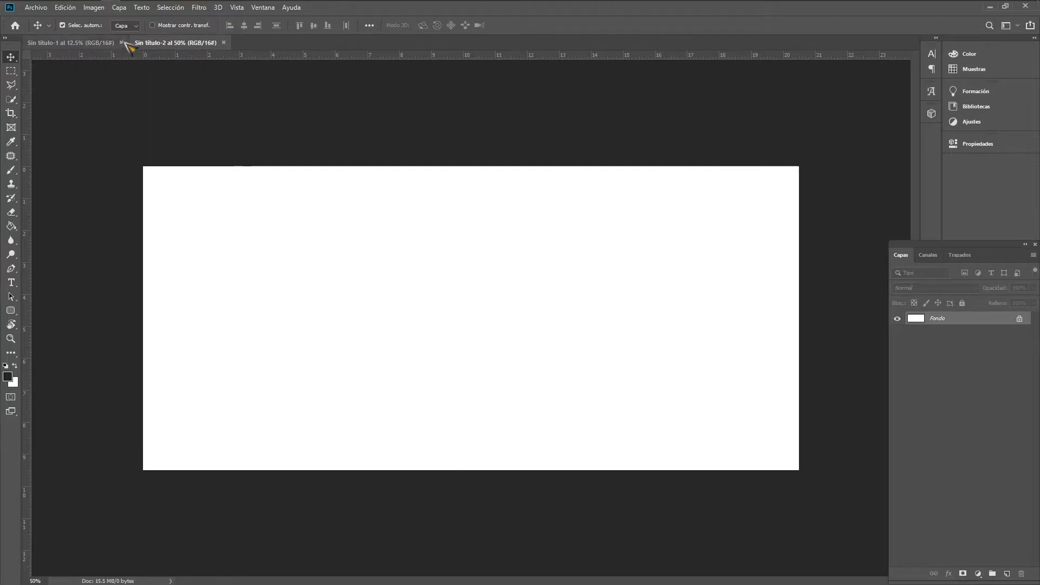
# - Close the Sin título-1 document and preview smite_video_game_bellona-wallpaper-3840x1600.jpg from the SMITE image folder
pyautogui.hotkey('alt', 'Tab')
pyautogui.hotkey('alt', 'Tab')
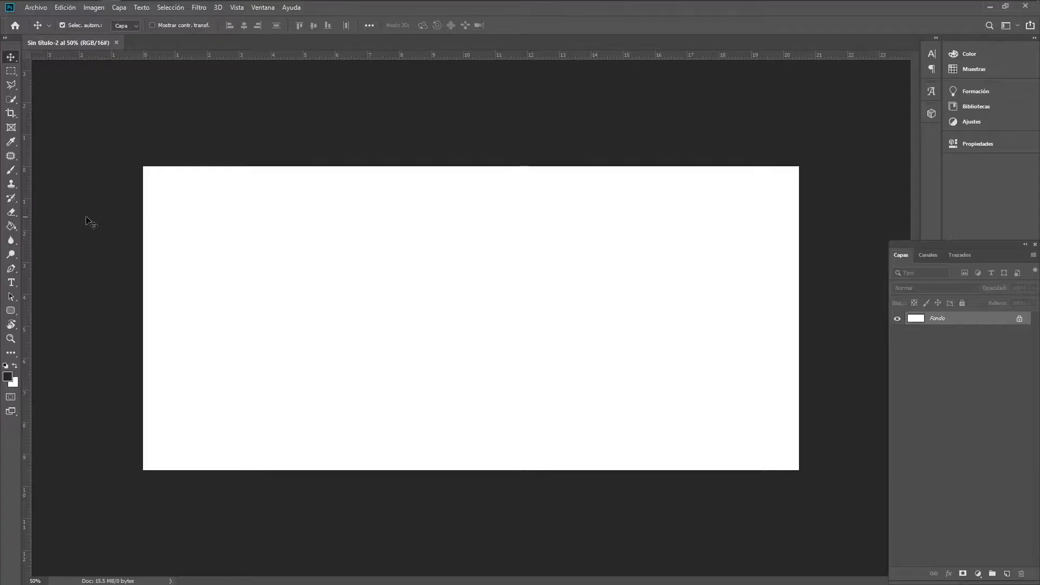
pyautogui.click(16, 219)
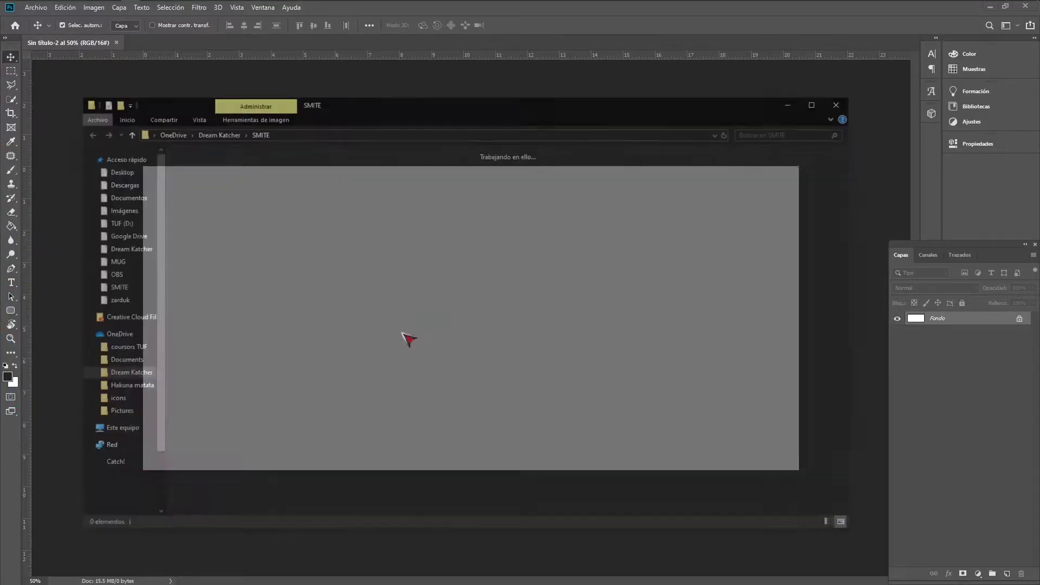
pyautogui.scroll(-5, 415, 346)
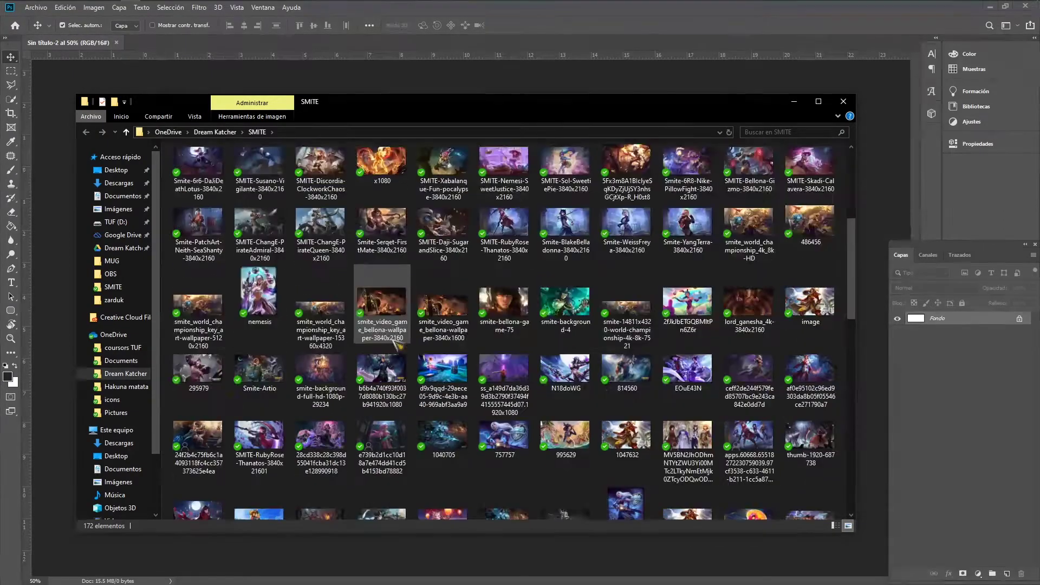
pyautogui.doubleClick(441, 312)
pyautogui.hotkey('alt', 'Tab')
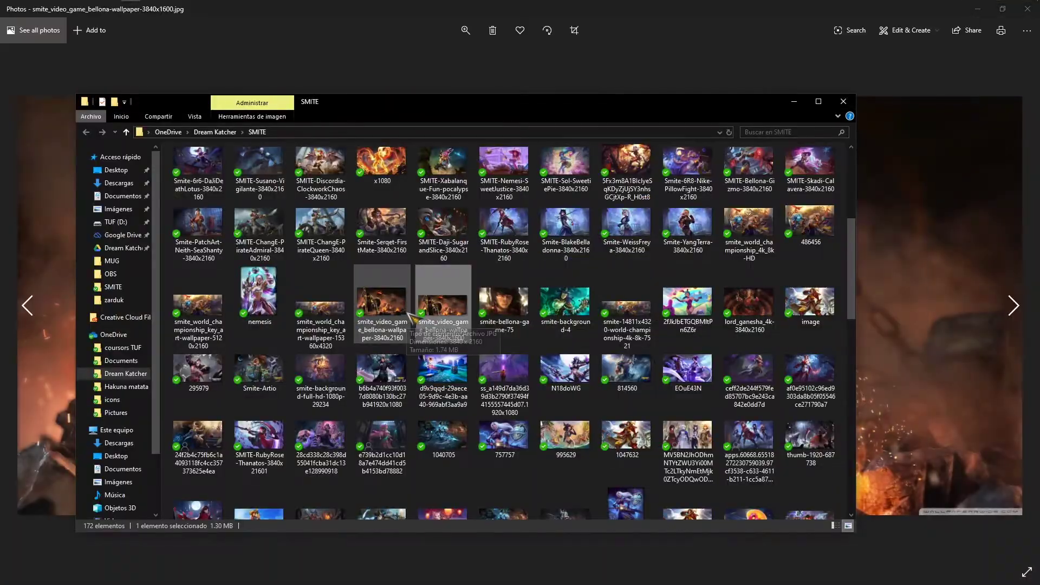
pyautogui.click(1027, 8)
# - Place the smite_video_game_bellona-wallpaper-3840x1600 image from the SMITE folder into the blank Photoshop document
pyautogui.moveTo(443, 306); pyautogui.dragTo(386, 309)
pyautogui.hotkey('alt', 'Tab')
pyautogui.hotkey('alt', 'Tab')
pyautogui.hotkey('alt', 'Tab')
pyautogui.hotkey('alt', 'Tab')
pyautogui.hotkey('alt', 'Tab')
pyautogui.hotkey('alt', 'Tab')
pyautogui.hotkey('alt', 'Tab')
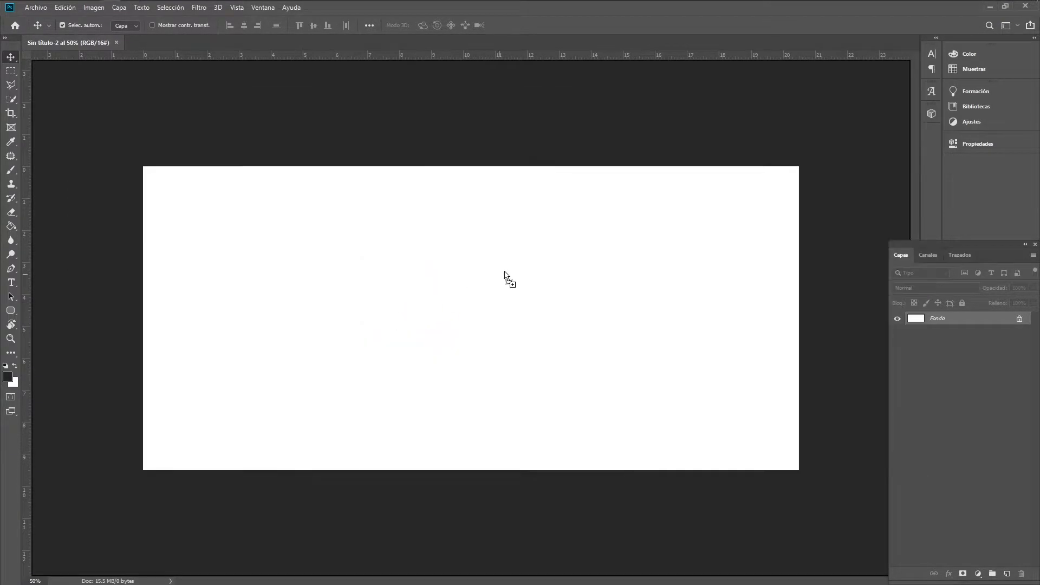
# - Scale the placed image to the full canvas height, shift it sideways so the warrior and sword stay within the canvas, and apply the transform
pyautogui.moveTo(471, 181); pyautogui.dragTo(471, 166)
pyautogui.moveTo(470, 455); pyautogui.dragTo(471, 469)
pyautogui.moveTo(397, 398); pyautogui.dragTo(421, 398)
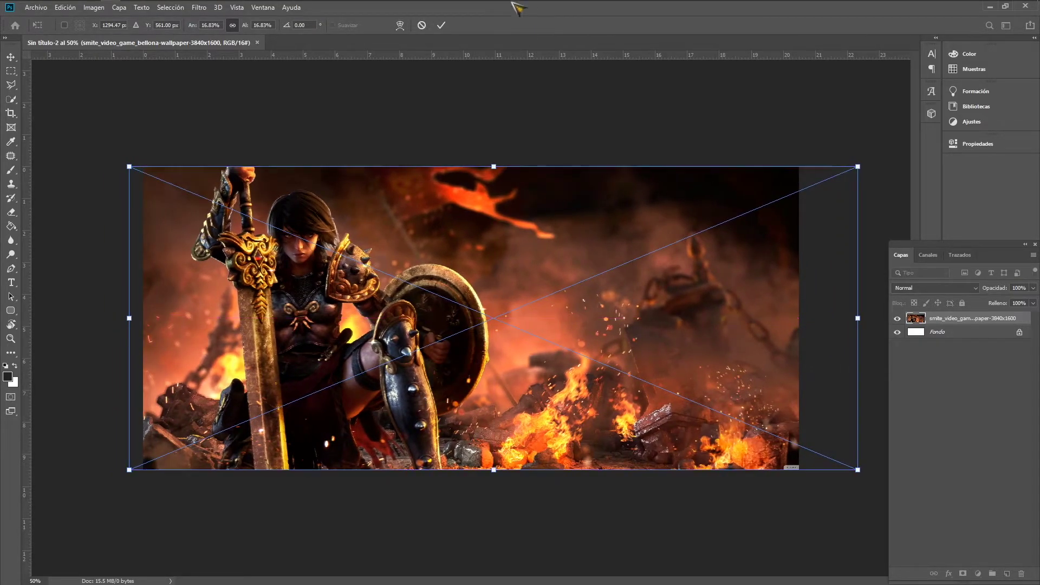
pyautogui.click(442, 25)
# - Save the wrap image as a JPEG over the existing belona file in the MUG texture folder, accepting the JPEG options
pyautogui.hotkey('ctrl', 'shift', 's')
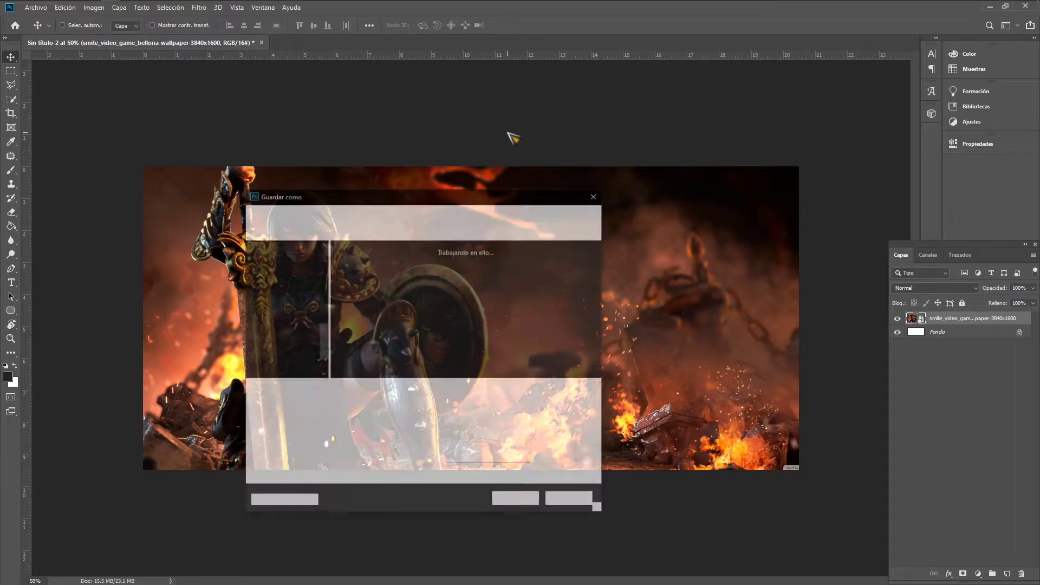
pyautogui.click(379, 405)
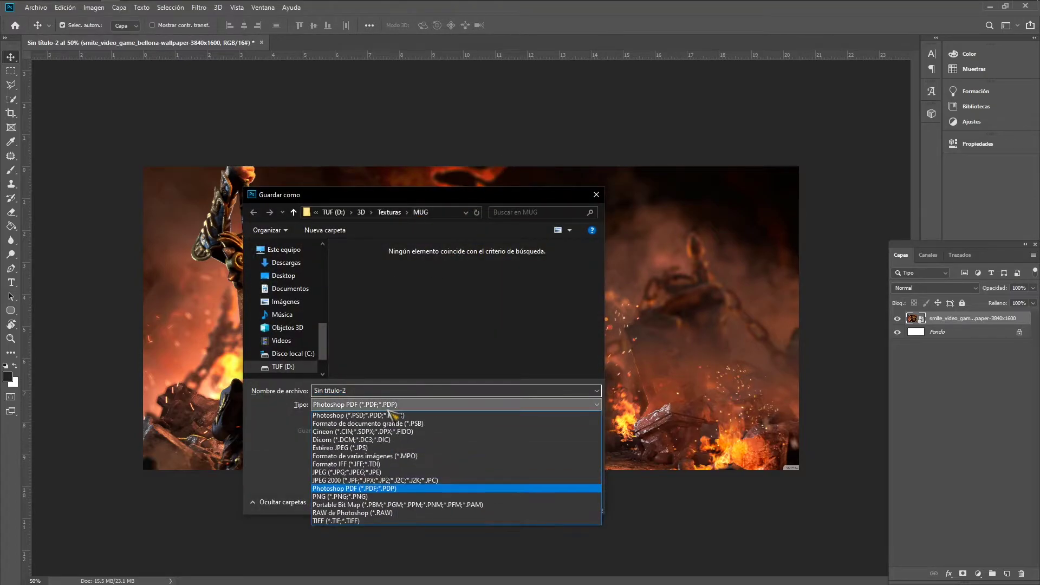
pyautogui.click(379, 467)
pyautogui.click(434, 285)
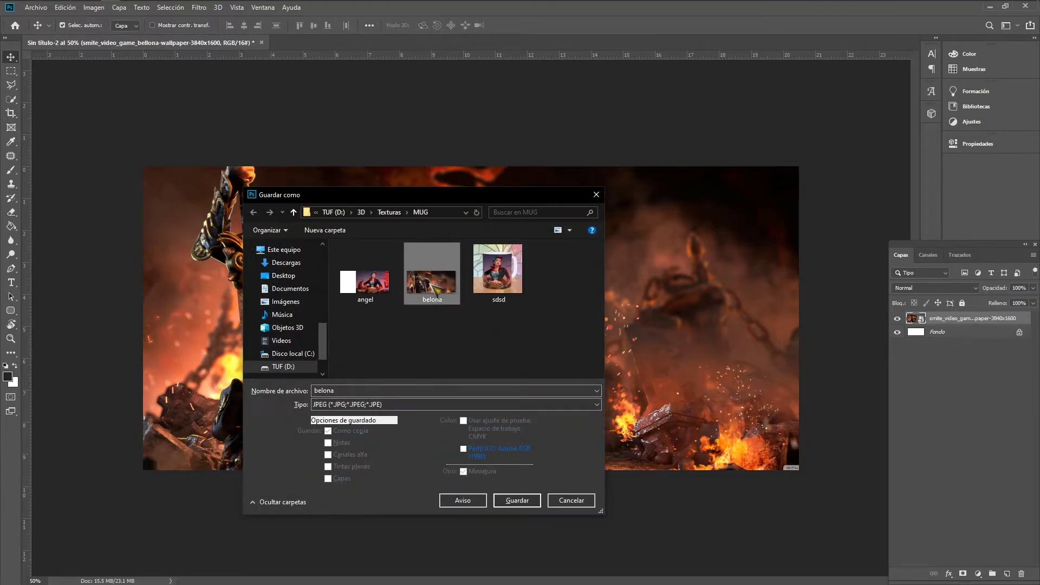
pyautogui.click(505, 503)
pyautogui.click(541, 297)
pyautogui.click(428, 95)
# - Switch to 3ds Max and examine how the updated belona image wraps around the mug, comparing it with the Photoshop artwork
pyautogui.hotkey('alt', 'Tab')
pyautogui.hotkey('alt', 'Tab')
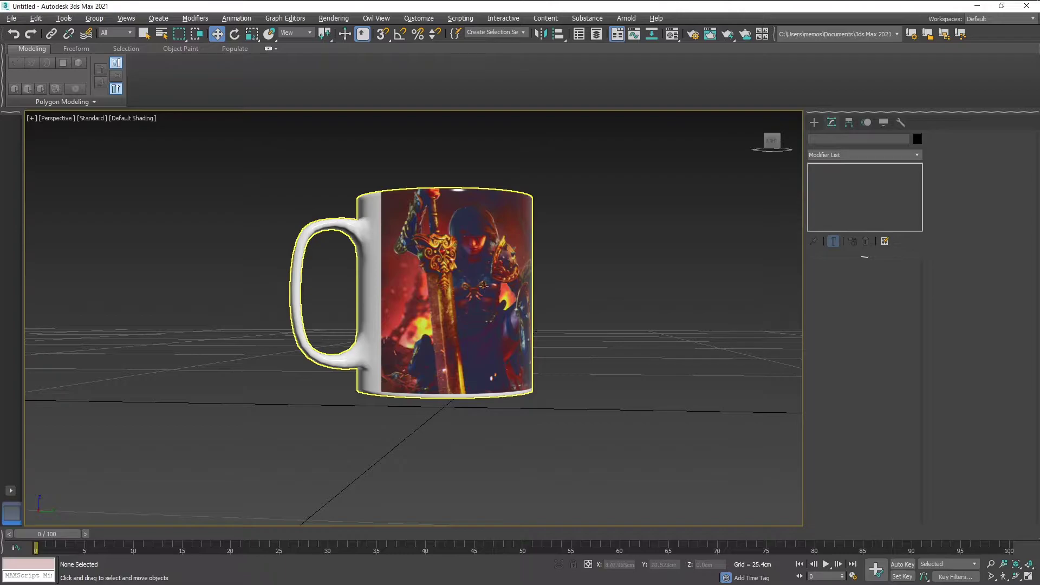
pyautogui.keyDown('alt'); pyautogui.moveTo(598, 293); pyautogui.dragTo(514, 307, button='middle'); pyautogui.keyUp('alt')
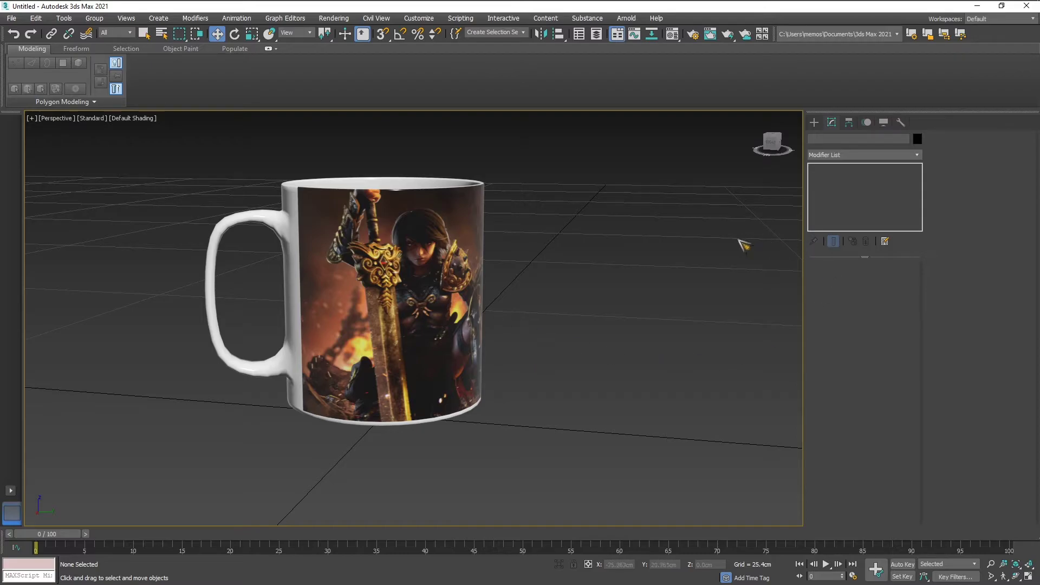
pyautogui.moveTo(590, 384)
pyautogui.keyDown('alt'); pyautogui.mouseDown(button='middle')
pyautogui.moveTo(567, 400)
pyautogui.moveTo(420, 388)
pyautogui.moveTo(554, 365)
pyautogui.moveTo(564, 378)
pyautogui.moveTo(594, 379)
pyautogui.moveTo(569, 393)
pyautogui.moveTo(590, 365)
pyautogui.mouseUp(button='middle'); pyautogui.keyUp('alt')
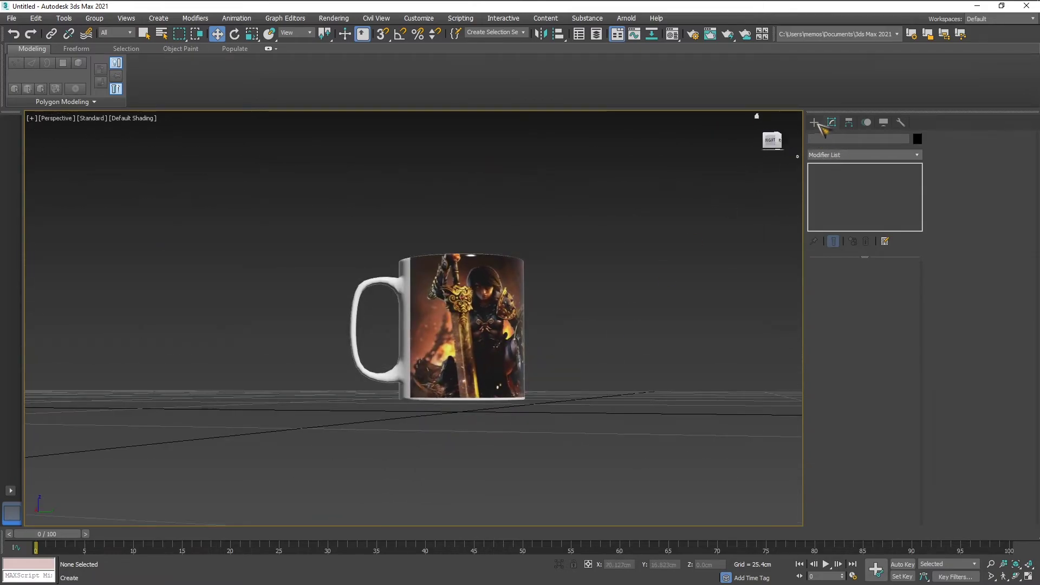
pyautogui.click(815, 123)
pyautogui.keyDown('alt'); pyautogui.moveTo(601, 331); pyautogui.dragTo(569, 360, button='middle'); pyautogui.keyUp('alt')
pyautogui.hotkey('alt', 'Tab')
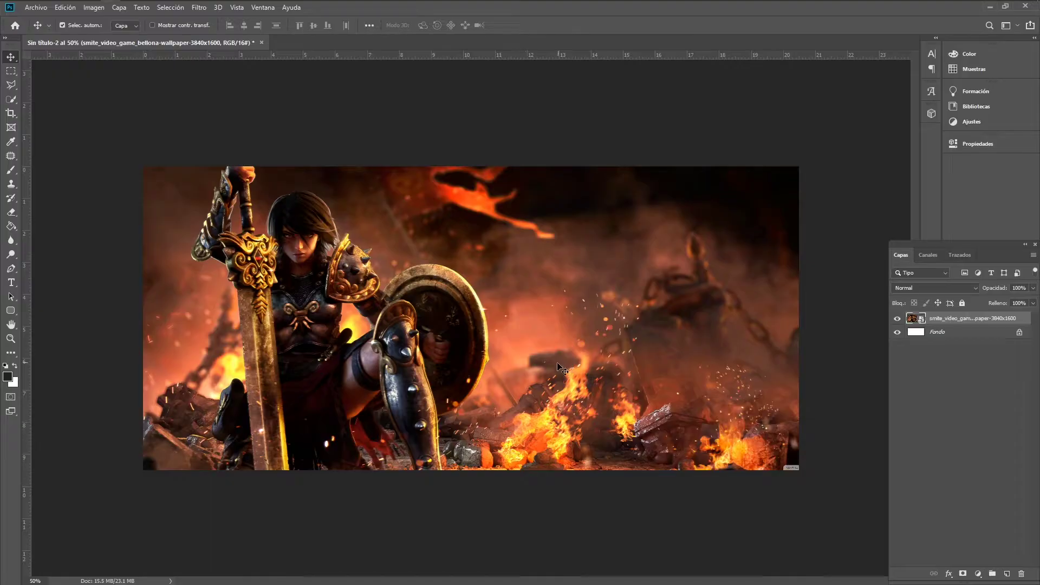
pyautogui.hotkey('alt', 'Tab')
pyautogui.hotkey('alt', 'Tab')
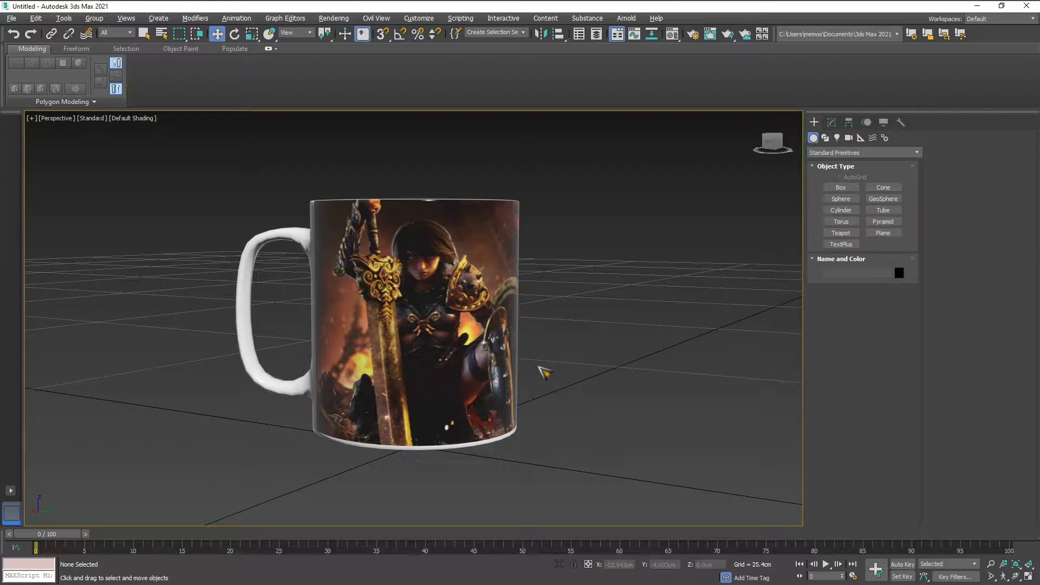
# - Create a plane about 56.7 cm long and 52.4 cm wide on the ground beneath the mug
pyautogui.scroll(-3, 650, 453)
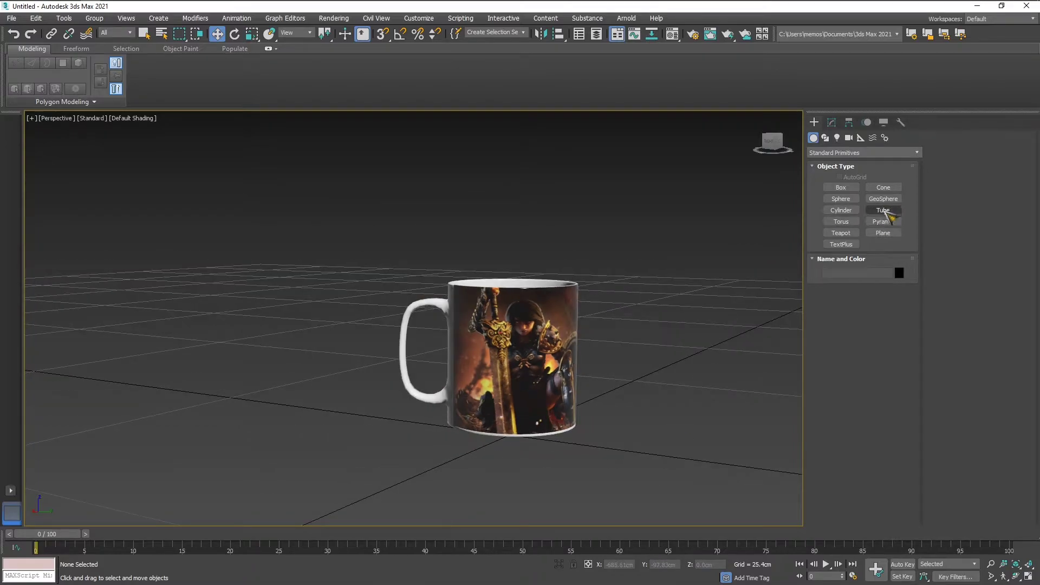
pyautogui.click(883, 233)
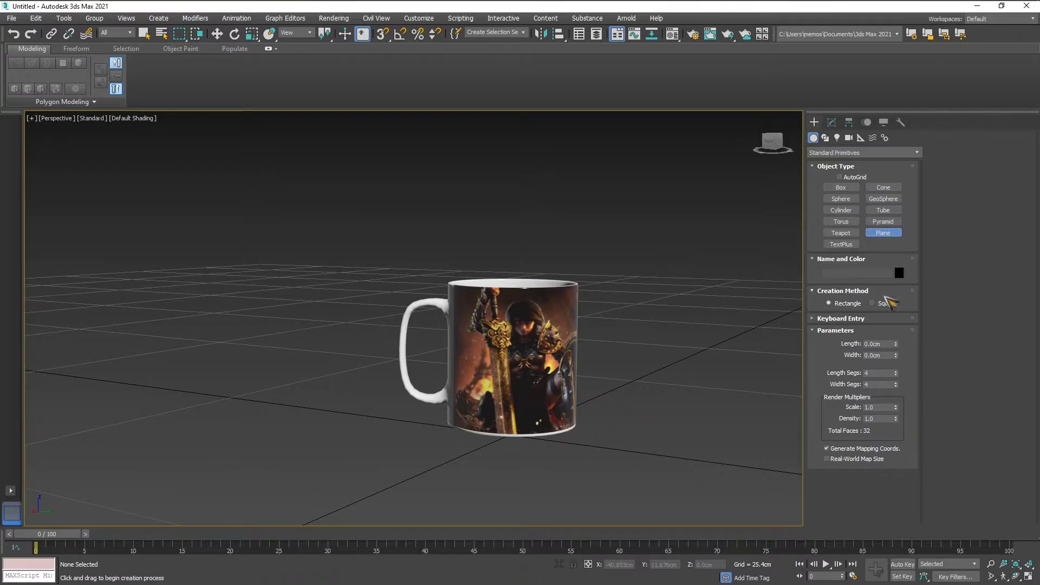
pyautogui.press('z')
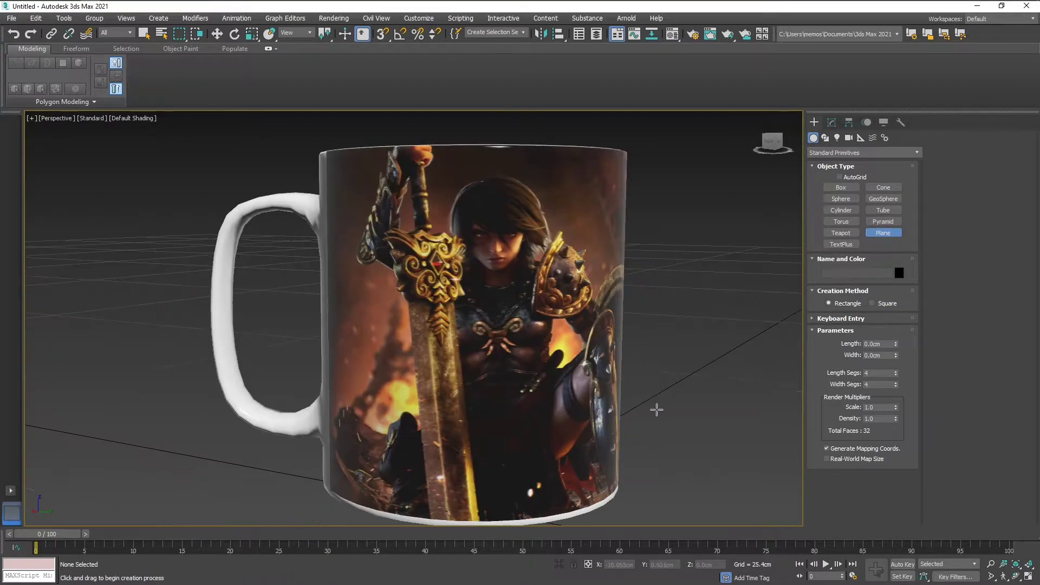
pyautogui.scroll(-4, 657, 402)
pyautogui.keyDown('alt'); pyautogui.moveTo(675, 401); pyautogui.dragTo(621, 428, button='middle'); pyautogui.keyUp('alt')
pyautogui.moveTo(339, 459); pyautogui.dragTo(731, 583)
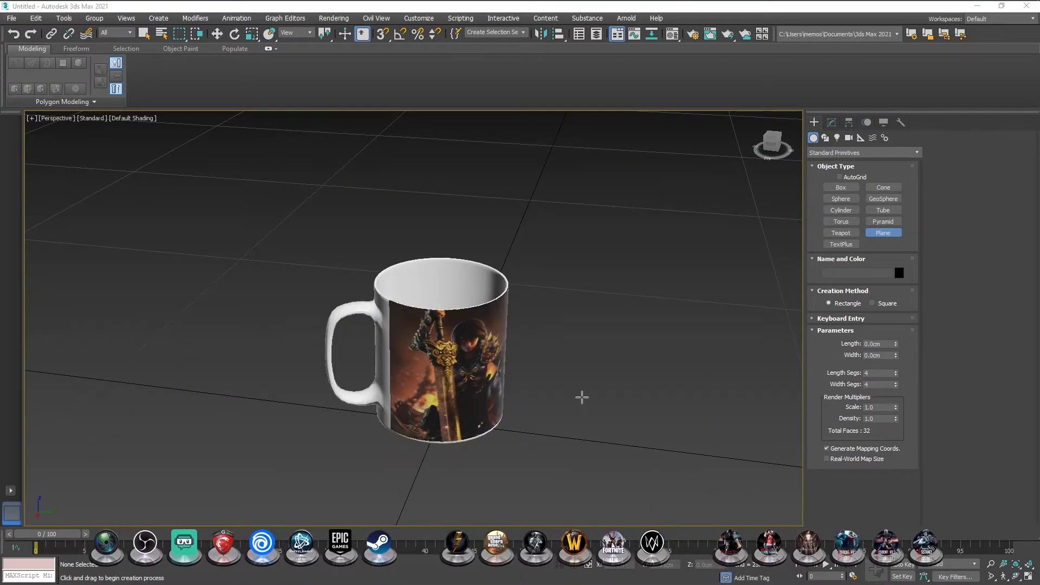
pyautogui.scroll(-2, 607, 382)
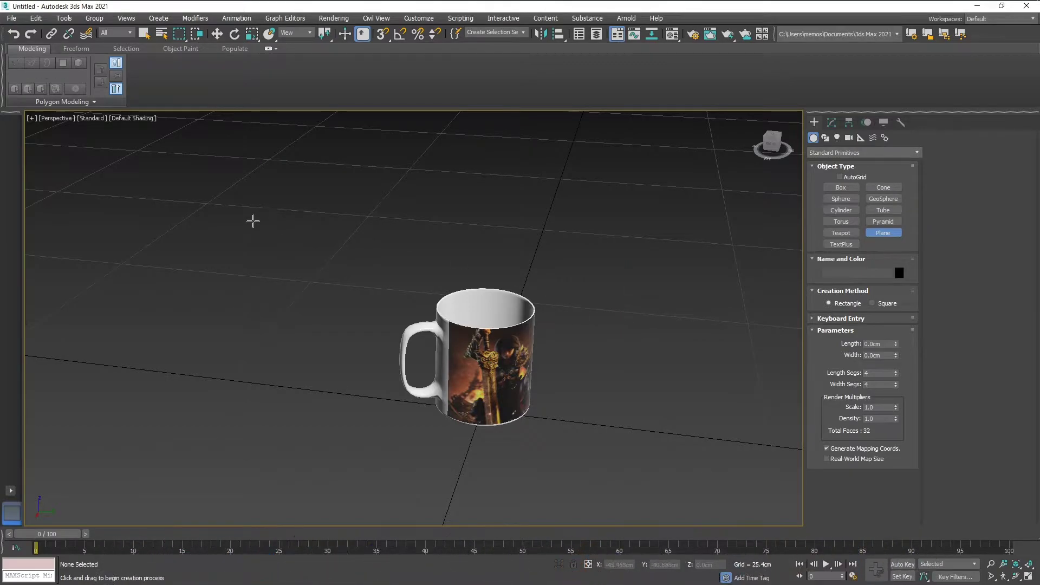
pyautogui.moveTo(308, 238); pyautogui.dragTo(794, 533)
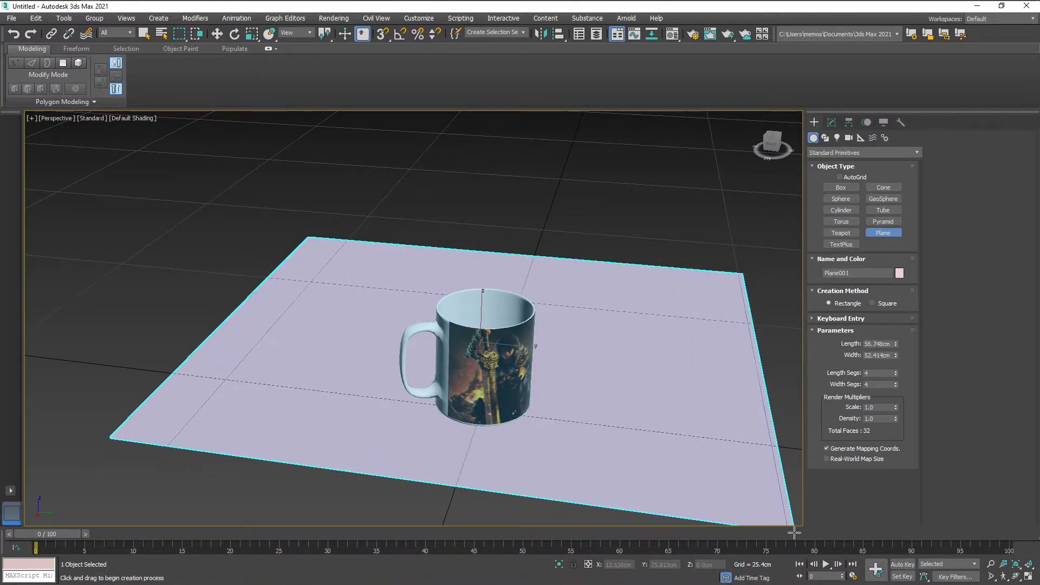
# - Open the 02 - Default material in the Material Editor and give its Base Color a Bitmap map
pyautogui.moveTo(649, 363)
pyautogui.keyDown('alt'); pyautogui.mouseDown(button='middle')
pyautogui.moveTo(612, 332)
pyautogui.moveTo(643, 361)
pyautogui.mouseUp(button='middle'); pyautogui.keyUp('alt')
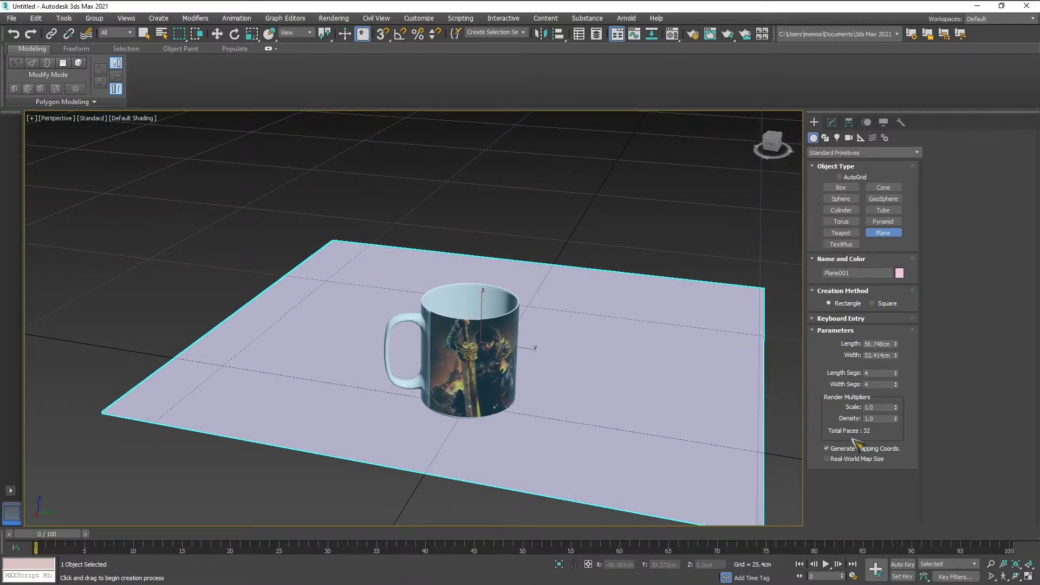
pyautogui.press('m')
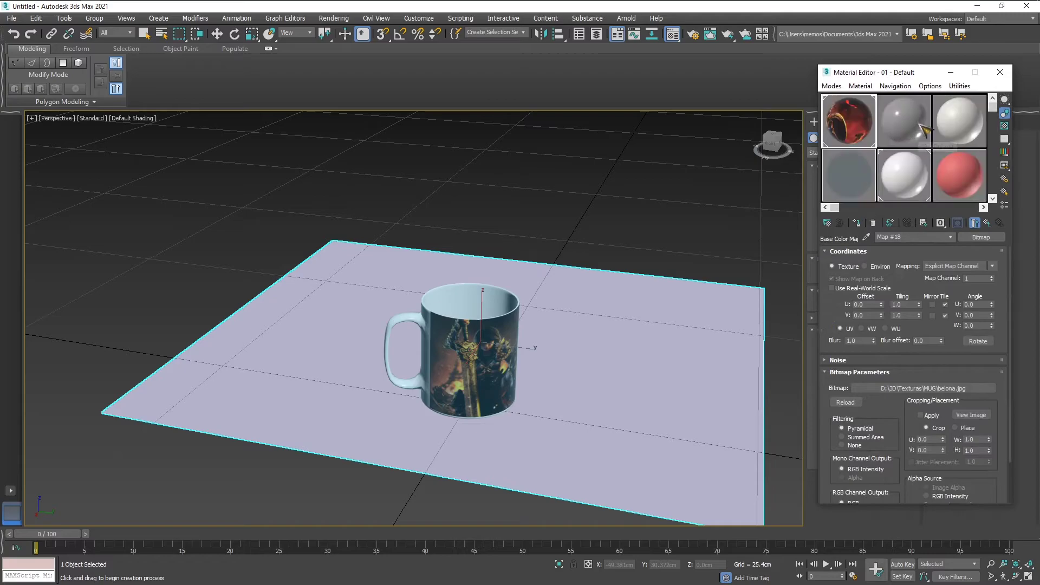
pyautogui.click(873, 223)
pyautogui.click(581, 311)
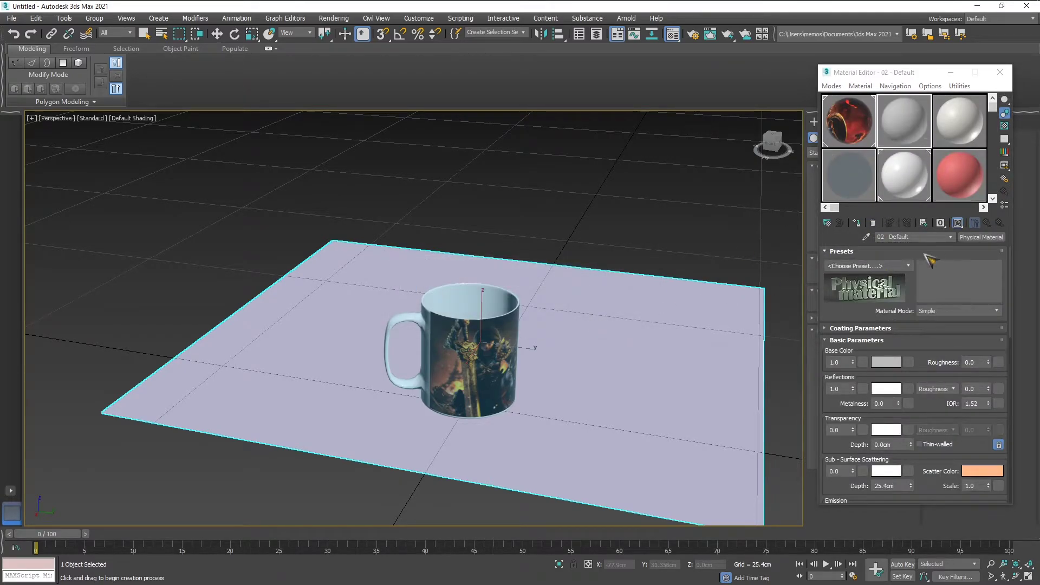
pyautogui.scroll(-10, 907, 388)
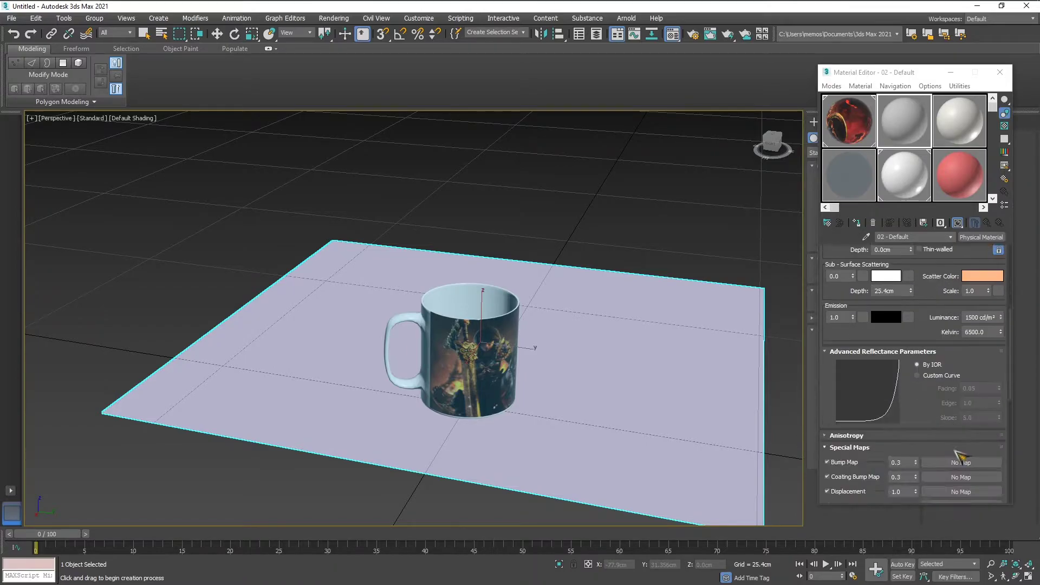
pyautogui.scroll(-2, 946, 488)
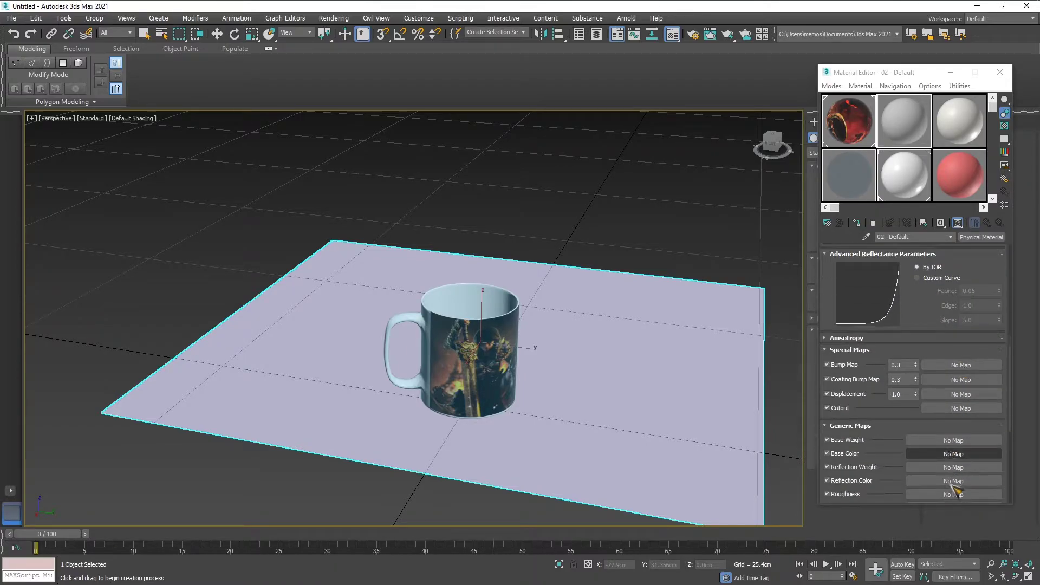
pyautogui.click(945, 423)
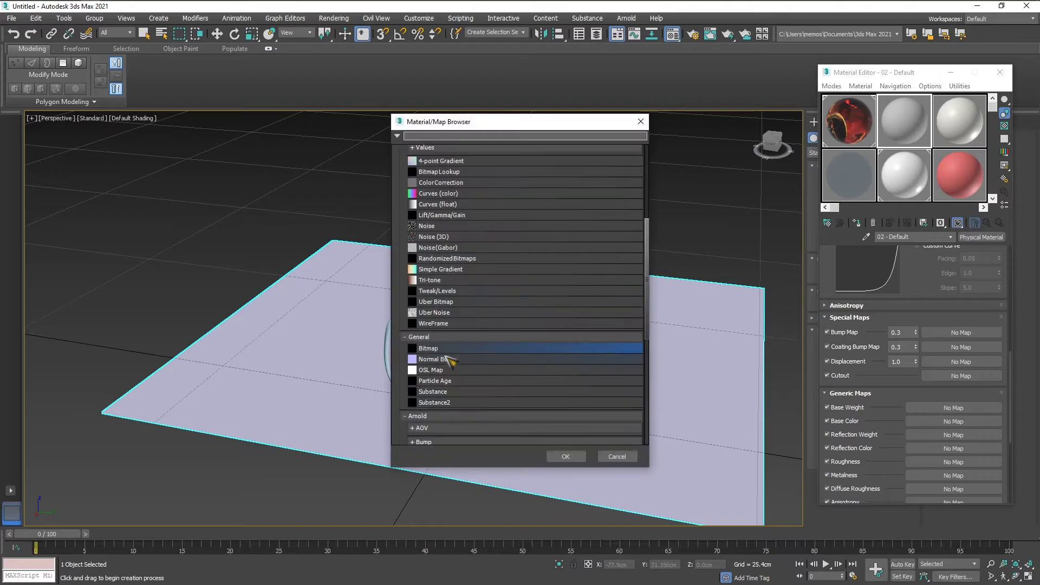
pyautogui.click(564, 453)
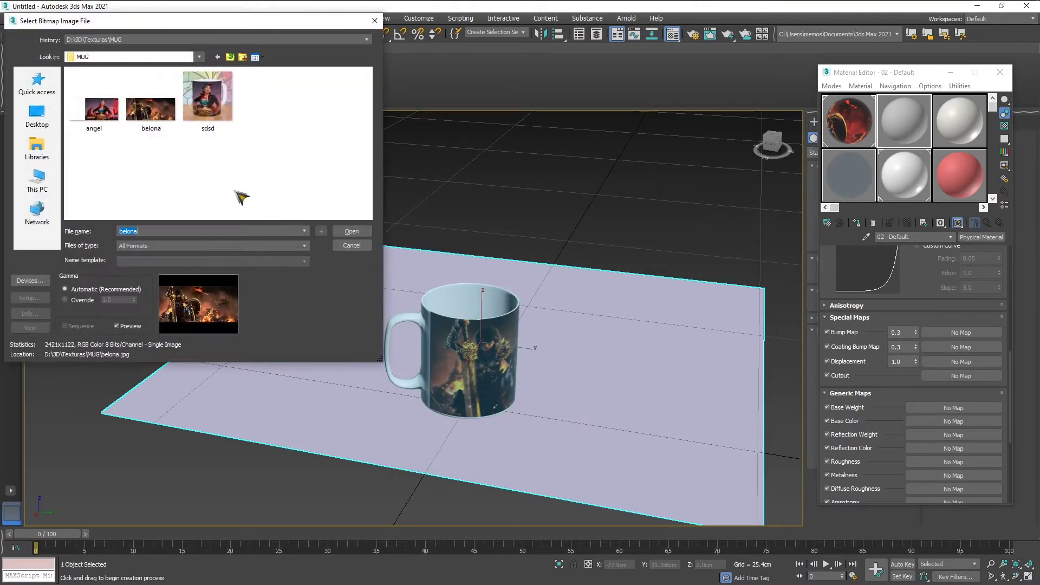
# - Load the vector-laminate-background-with-wooden-texture.jpg image from the Texturas folder and assign the material to the ground plane
pyautogui.click(218, 58)
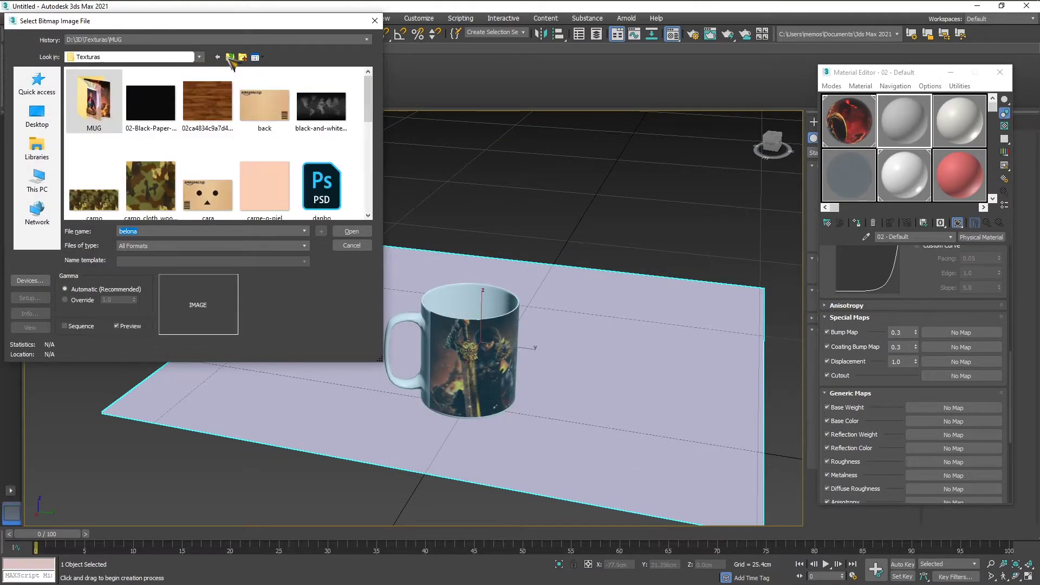
pyautogui.scroll(-5, 252, 152)
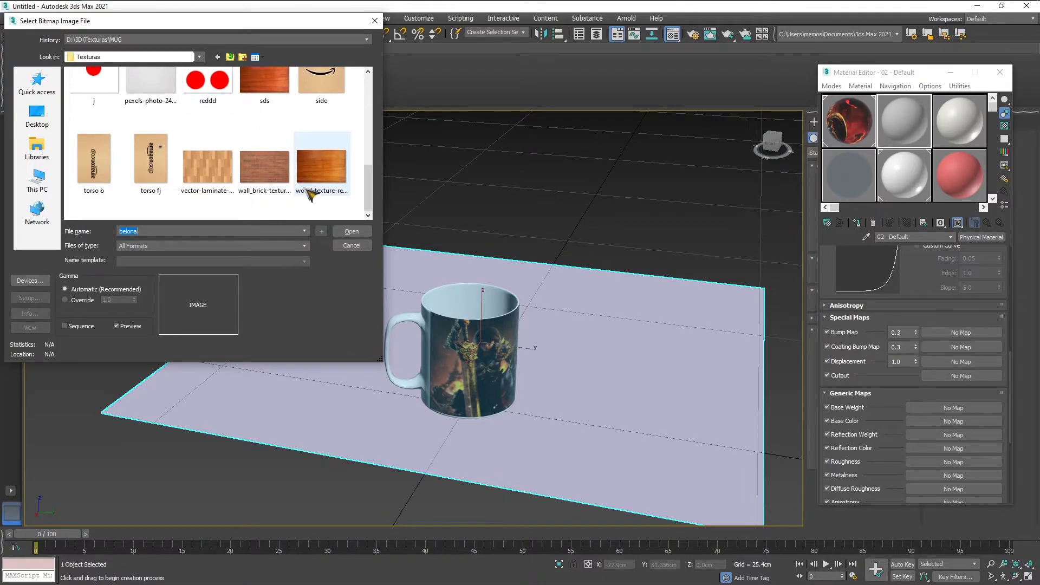
pyautogui.click(208, 165)
pyautogui.click(352, 231)
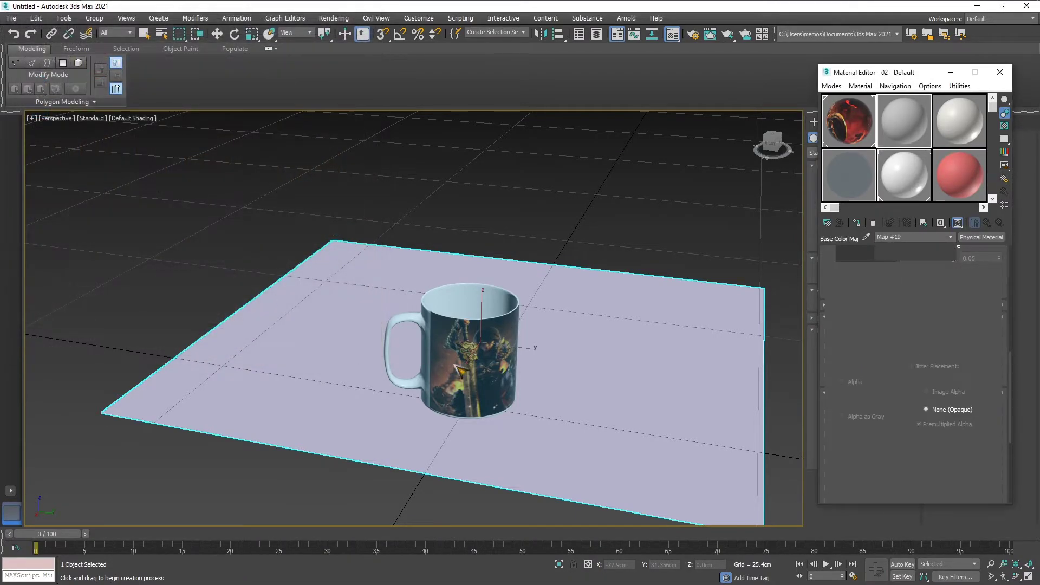
pyautogui.click(856, 223)
pyautogui.keyDown('alt'); pyautogui.moveTo(570, 299); pyautogui.dragTo(508, 314, button='middle'); pyautogui.keyUp('alt')
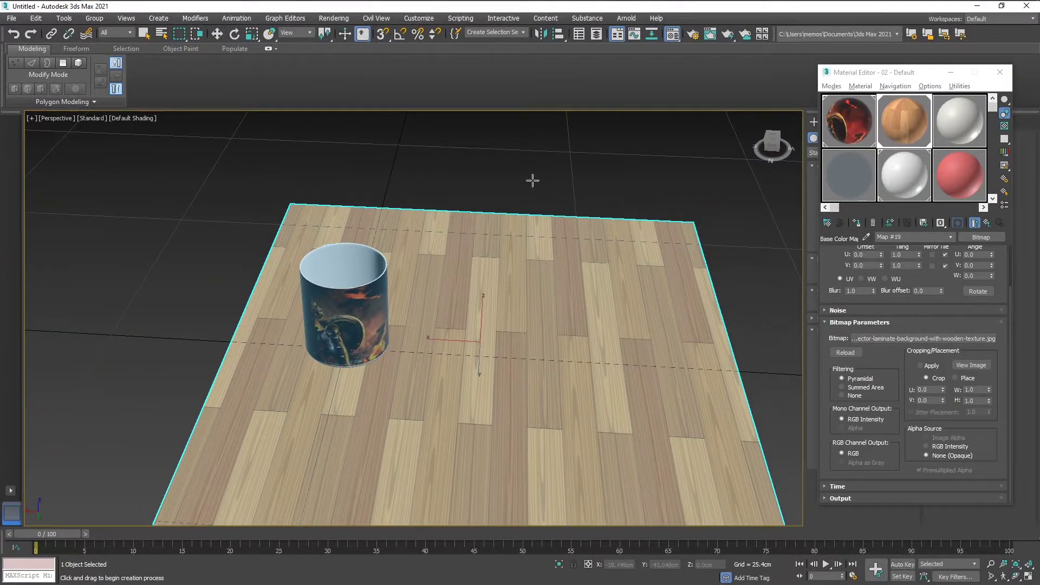
# - Close the Material Editor and create a second plane about 134.3 × 79 cm beyond the far edge of the wooden plane
pyautogui.scroll(-3, 592, 274)
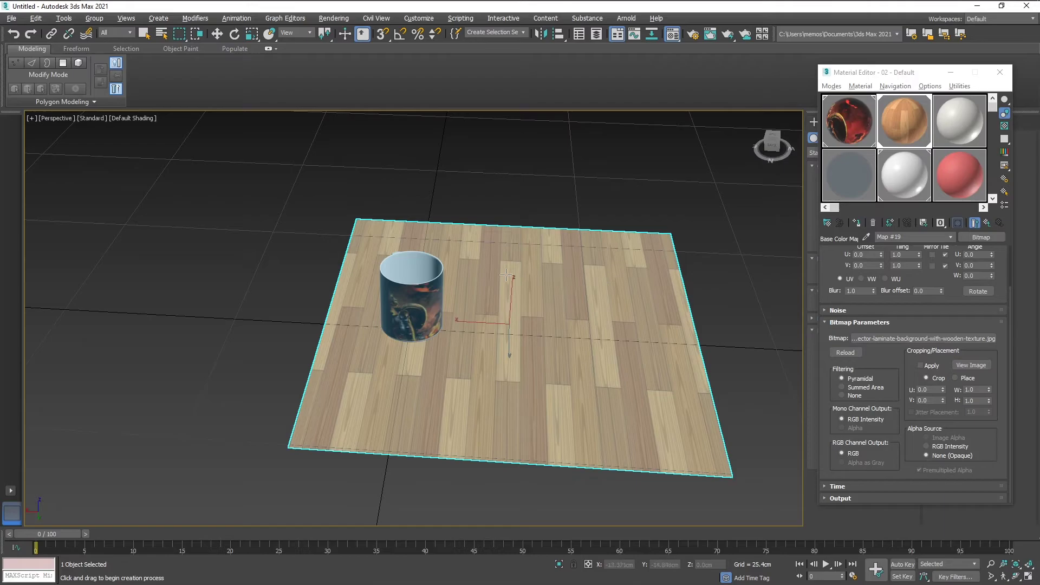
pyautogui.moveTo(564, 210)
pyautogui.keyDown('alt'); pyautogui.mouseDown(button='middle')
pyautogui.moveTo(565, 190)
pyautogui.moveTo(563, 200)
pyautogui.mouseUp(button='middle'); pyautogui.keyUp('alt')
pyautogui.moveTo(390, 161); pyautogui.dragTo(370, 227, button='middle')
pyautogui.click(1000, 72)
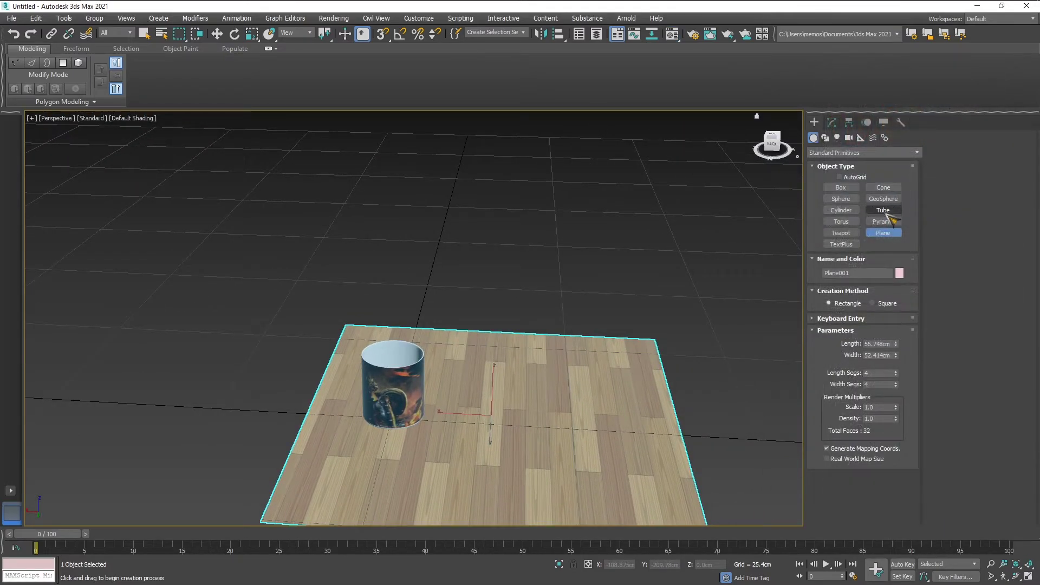
pyautogui.moveTo(370, 146); pyautogui.dragTo(707, 343)
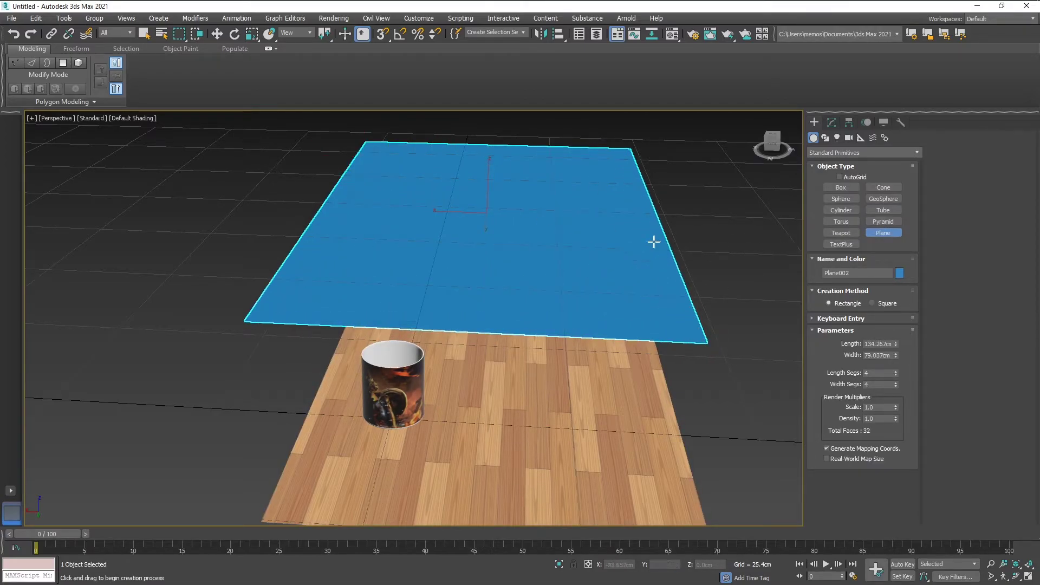
pyautogui.click(234, 34)
pyautogui.moveTo(491, 254)
pyautogui.mouseDown()
pyautogui.moveTo(493, 288)
pyautogui.moveTo(490, 251)
pyautogui.mouseUp()
pyautogui.keyDown('alt'); pyautogui.moveTo(624, 235); pyautogui.dragTo(585, 230, button='middle'); pyautogui.keyUp('alt')
pyautogui.hotkey('ctrl', 'z')
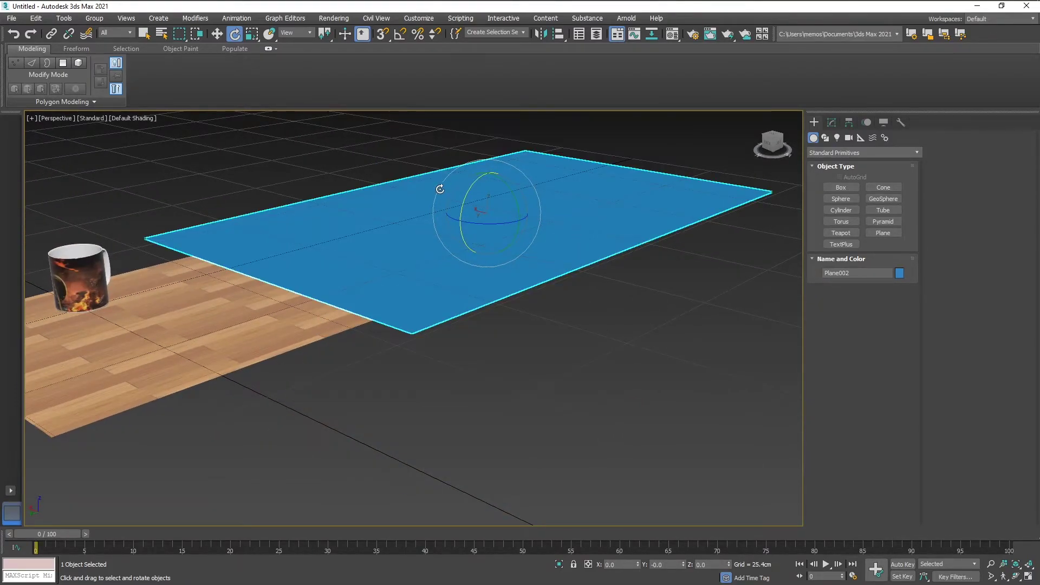
# - Turn on angle snap with a 30° increment and rotate the blue plane -90° about X so it stands upright
pyautogui.click(402, 35)
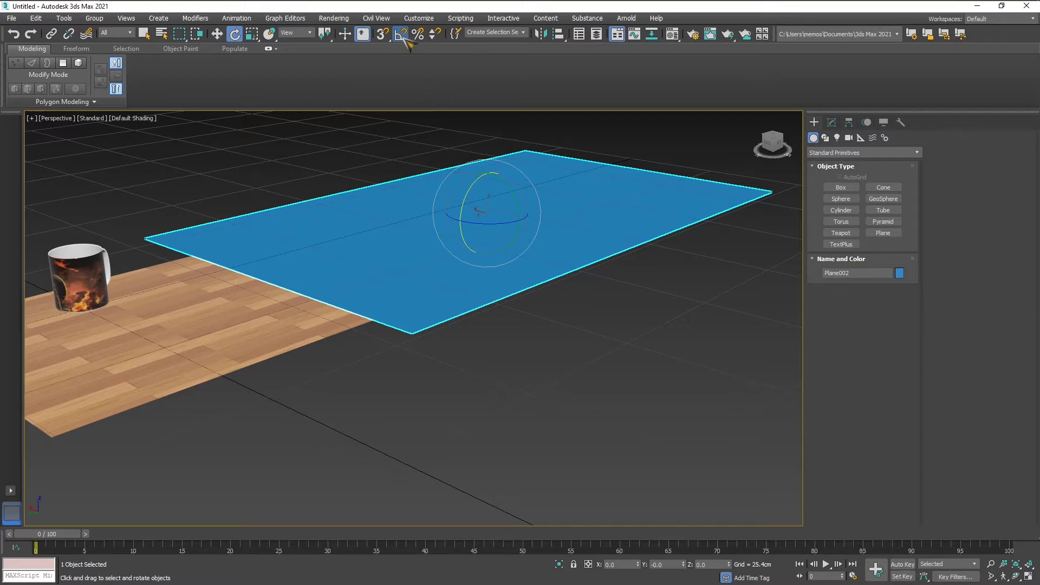
pyautogui.rightClick(402, 34)
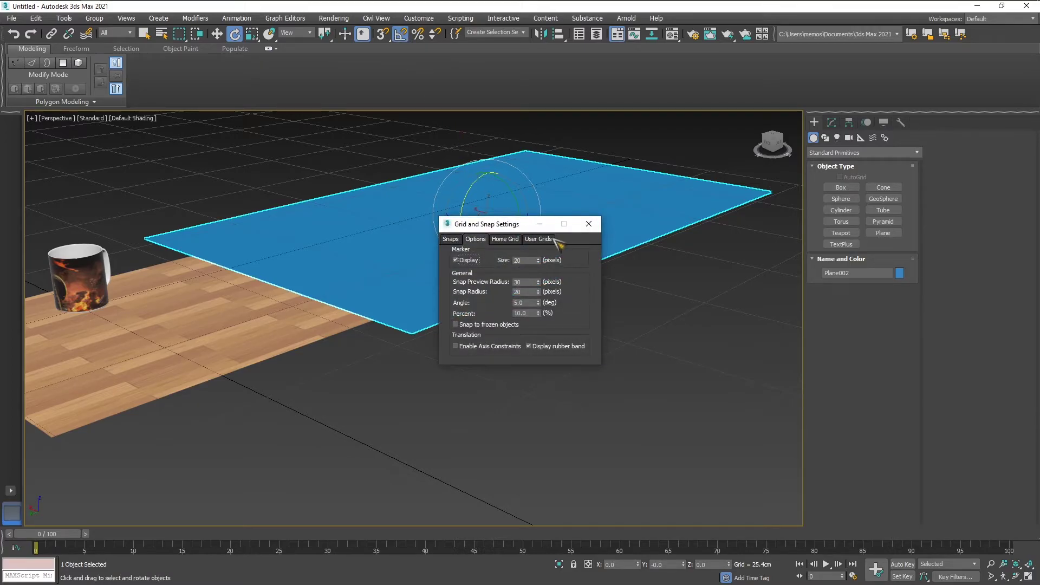
pyautogui.click(589, 224)
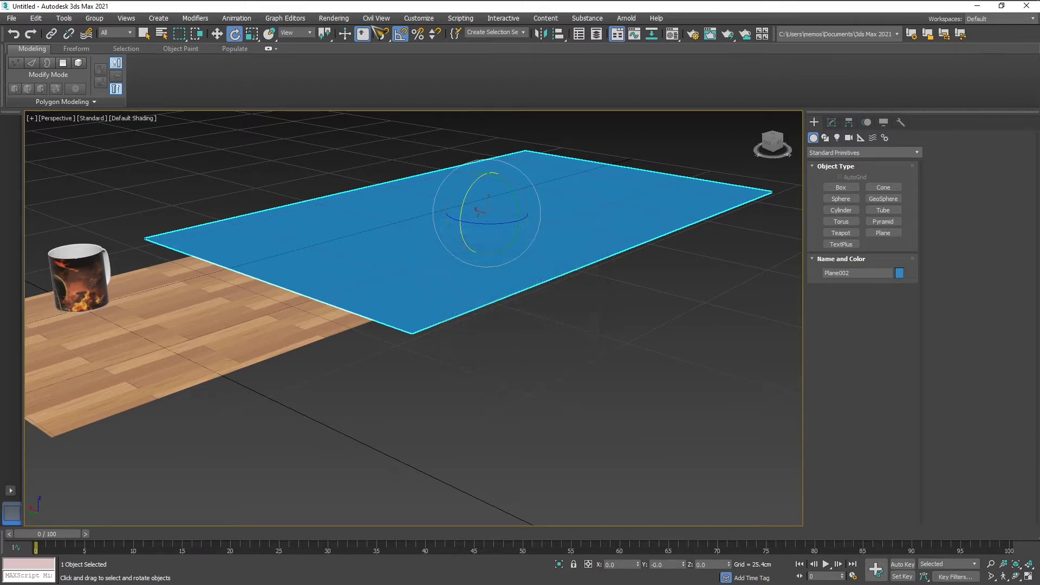
pyautogui.rightClick(403, 34)
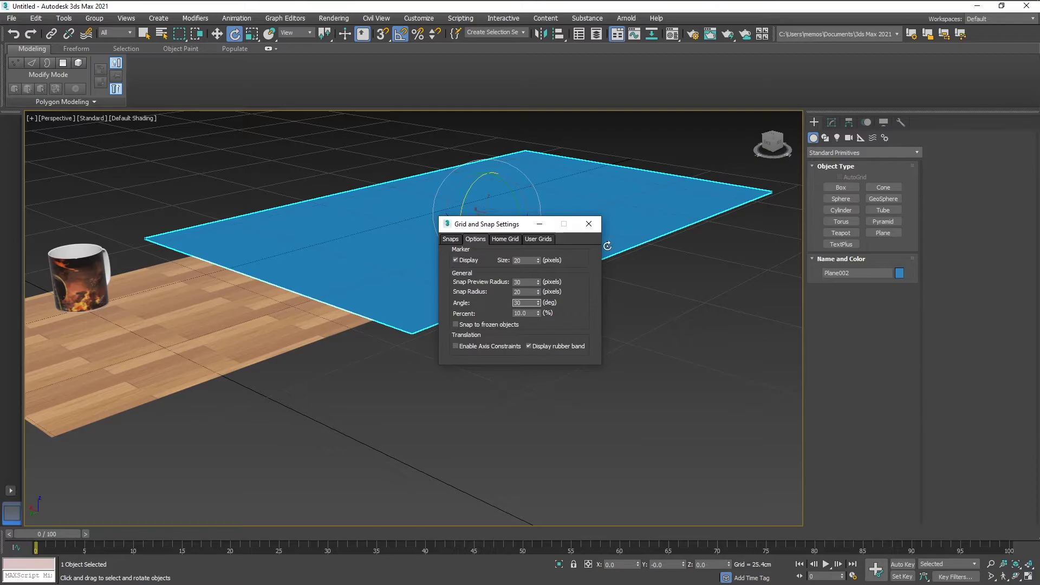
pyautogui.click(589, 224)
pyautogui.moveTo(469, 195)
pyautogui.mouseDown()
pyautogui.moveTo(460, 227)
pyautogui.moveTo(467, 197)
pyautogui.moveTo(465, 208)
pyautogui.mouseUp()
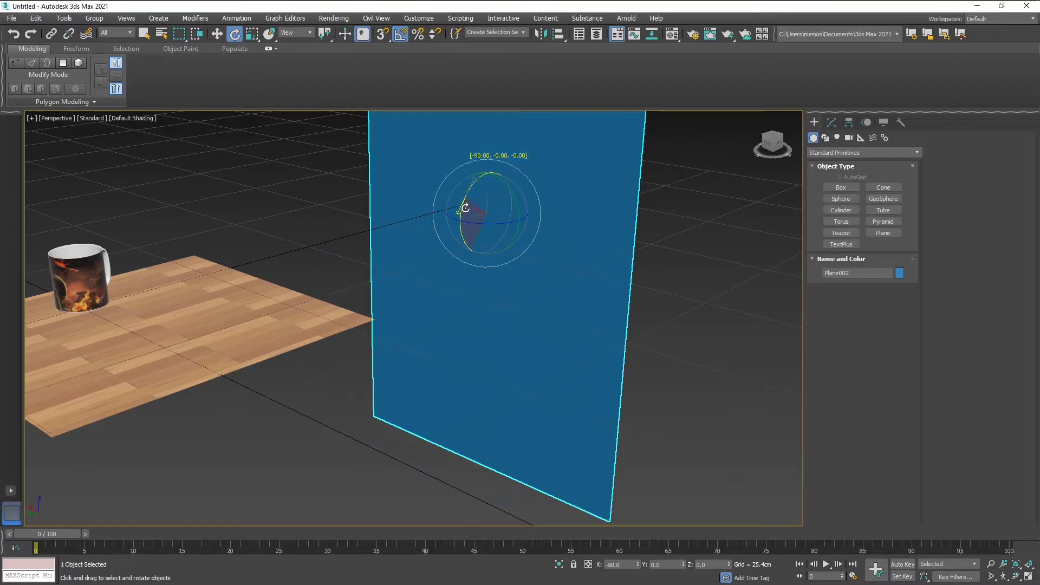
pyautogui.keyDown('alt'); pyautogui.moveTo(619, 274); pyautogui.dragTo(652, 274, button='middle'); pyautogui.keyUp('alt')
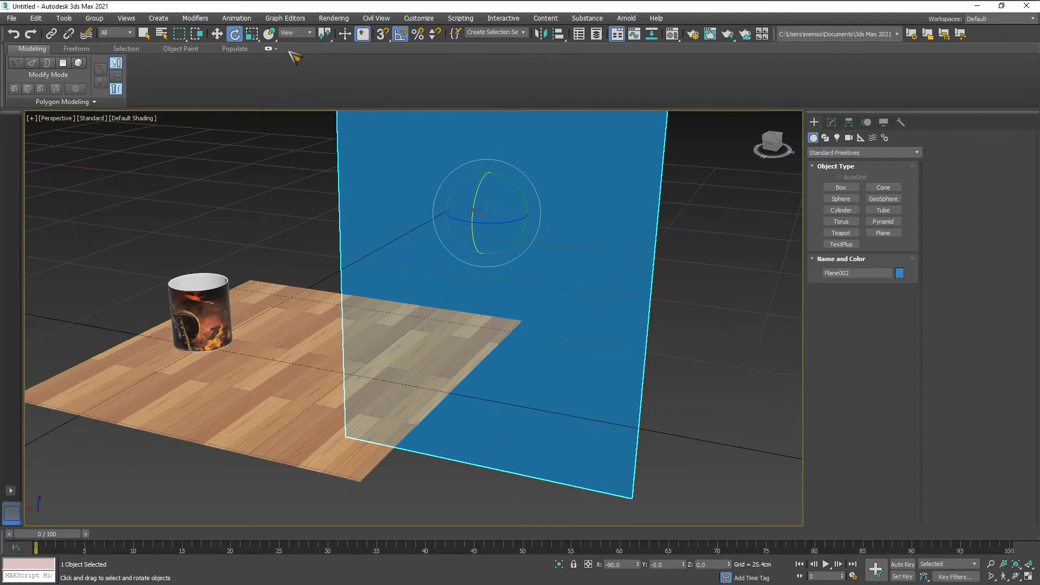
# - Move the upright plane against the wooden floor's far edge and raise it to about X -15.7, Y -29.7, Z 61.4 cm
pyautogui.click(217, 34)
pyautogui.moveTo(473, 217); pyautogui.dragTo(329, 299)
pyautogui.keyDown('alt'); pyautogui.moveTo(447, 302); pyautogui.dragTo(552, 300, button='middle'); pyautogui.keyUp('alt')
pyautogui.moveTo(412, 275); pyautogui.dragTo(427, 117)
pyautogui.keyDown('alt'); pyautogui.moveTo(496, 207); pyautogui.dragTo(455, 197, button='middle'); pyautogui.keyUp('alt')
pyautogui.keyDown('alt'); pyautogui.moveTo(454, 224); pyautogui.dragTo(476, 277, button='middle'); pyautogui.keyUp('alt')
pyautogui.scroll(-5, 476, 277)
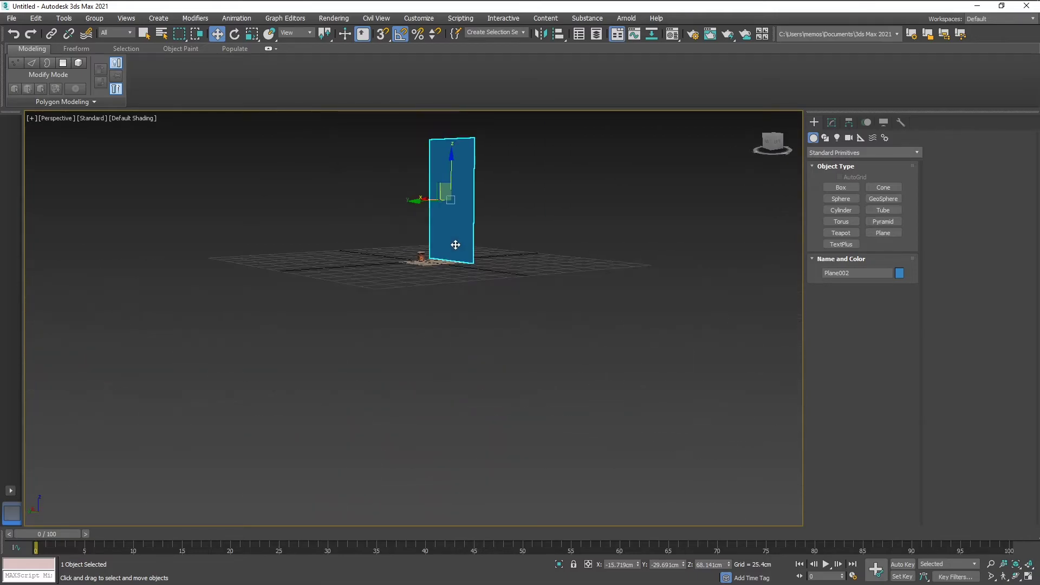
pyautogui.keyDown('alt'); pyautogui.moveTo(446, 239); pyautogui.dragTo(499, 242, button='middle'); pyautogui.keyUp('alt')
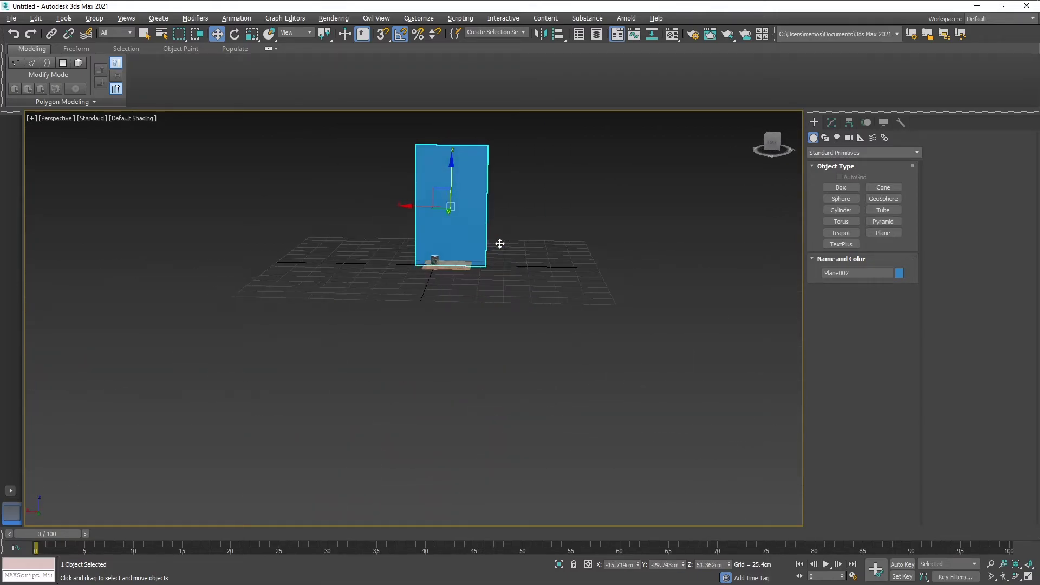
# - Scale the upright plane to 50% along Z and lower it to about Z 32 cm so it meets the wooden floor
pyautogui.click(252, 34)
pyautogui.moveTo(451, 157); pyautogui.dragTo(451, 192)
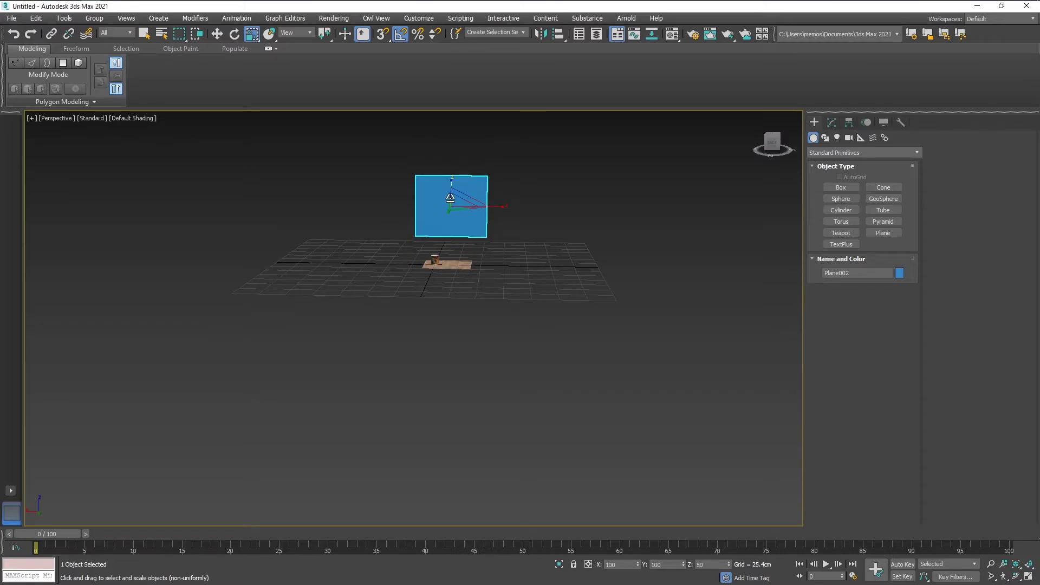
pyautogui.click(217, 34)
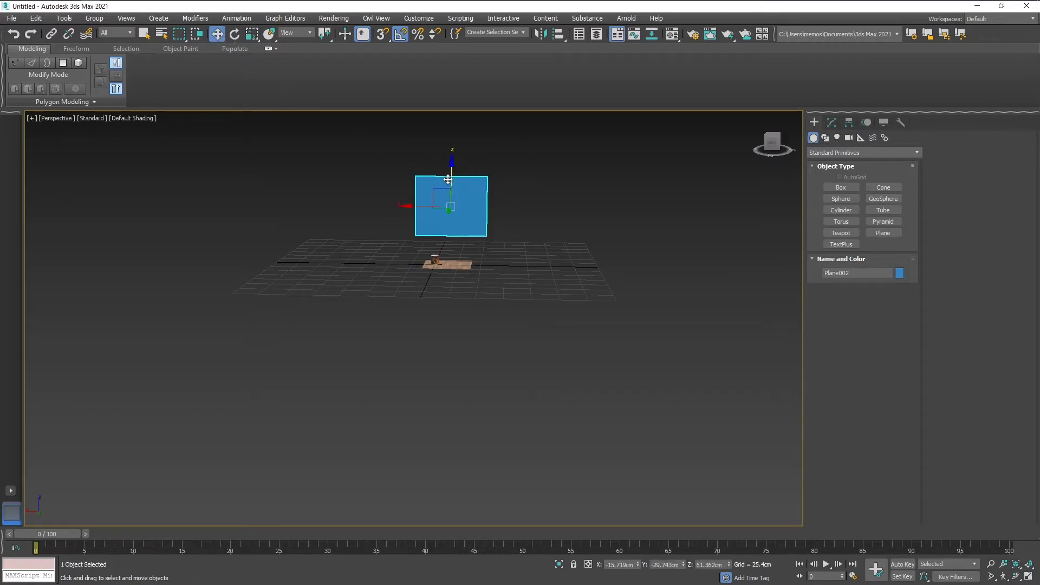
pyautogui.moveTo(455, 176); pyautogui.dragTo(450, 205)
pyautogui.scroll(2, 467, 285)
pyautogui.scroll(6, 467, 286)
pyautogui.keyDown('alt'); pyautogui.moveTo(450, 205); pyautogui.dragTo(444, 228, button='middle'); pyautogui.keyUp('alt')
# - Move the mug to the middle of the floor's width and closer to the backdrop, at about X -16.2, Y -16.4 cm
pyautogui.click(282, 294)
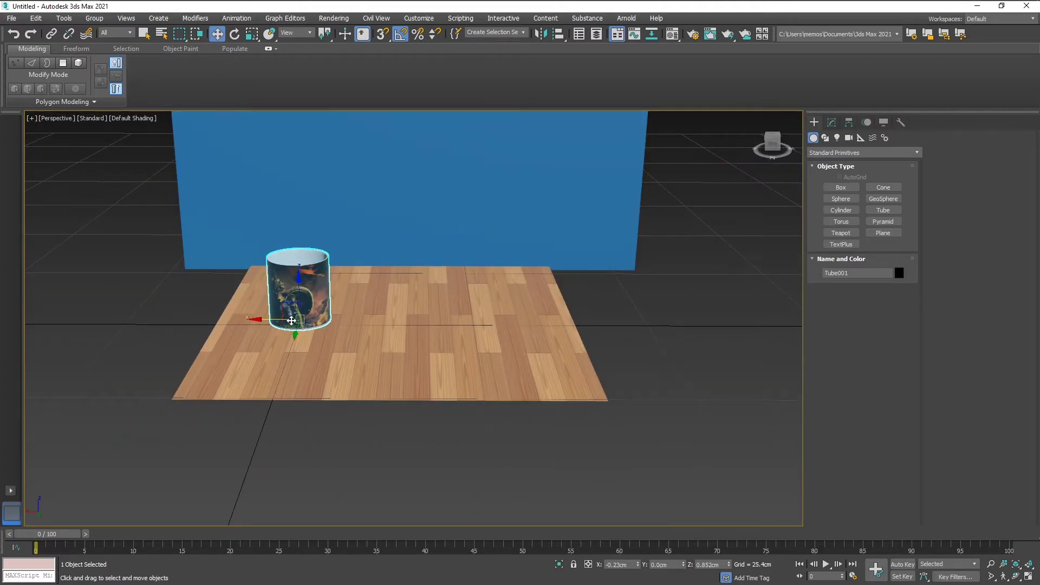
pyautogui.moveTo(286, 323); pyautogui.dragTo(385, 301)
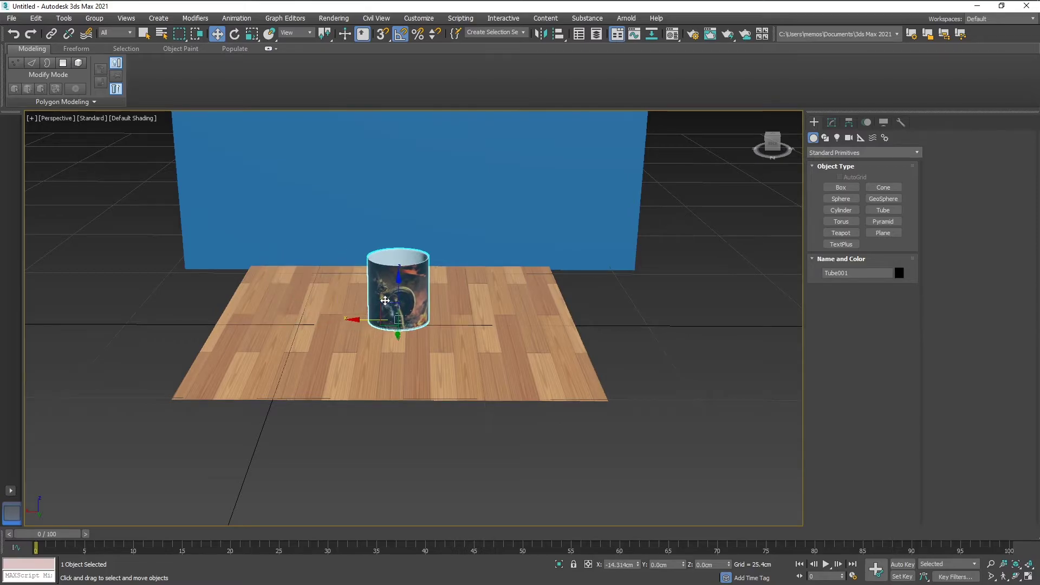
pyautogui.keyDown('alt'); pyautogui.moveTo(396, 292); pyautogui.dragTo(410, 322, button='middle'); pyautogui.keyUp('alt')
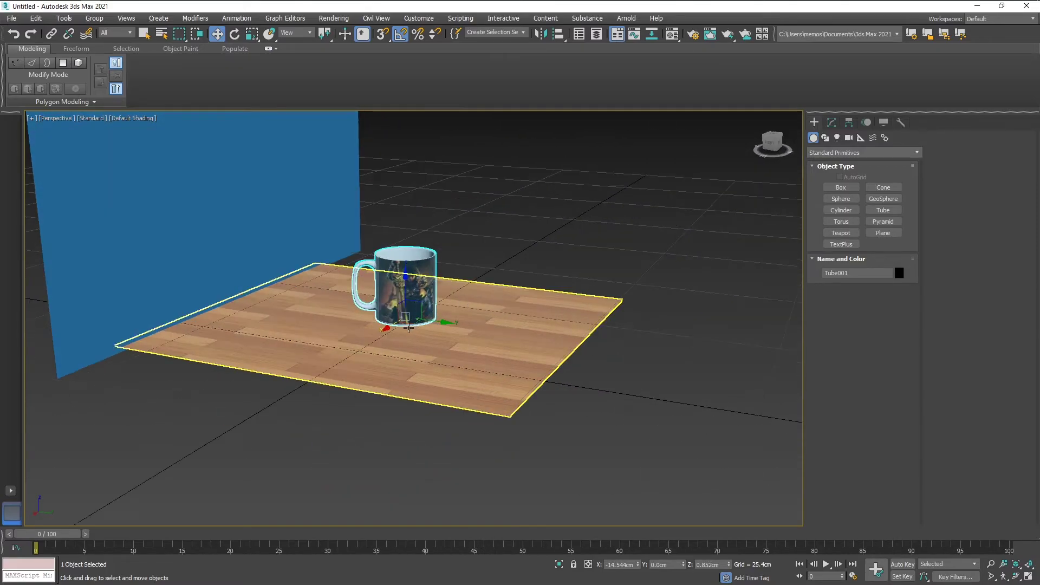
pyautogui.moveTo(410, 322); pyautogui.dragTo(328, 304)
pyautogui.moveTo(328, 304)
pyautogui.keyDown('alt'); pyautogui.mouseDown(button='middle')
pyautogui.moveTo(336, 319)
pyautogui.moveTo(339, 306)
pyautogui.mouseUp(button='middle'); pyautogui.keyUp('alt')
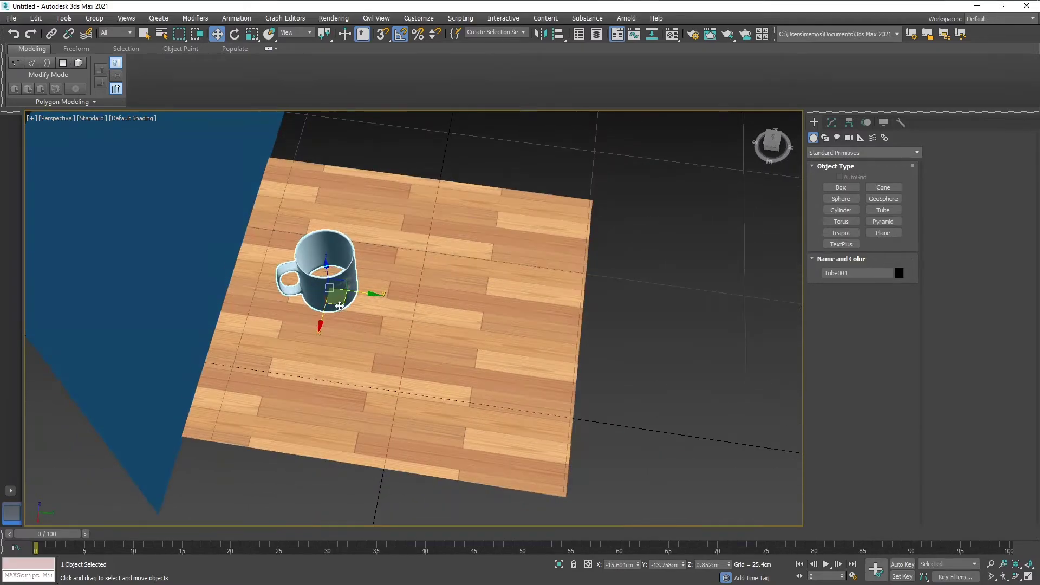
pyautogui.keyDown('alt'); pyautogui.moveTo(425, 272); pyautogui.dragTo(343, 224, button='middle'); pyautogui.keyUp('alt')
# - Rotate the mug 30° about its vertical axis so the handle shows beside the printed image, and turn off angle snap
pyautogui.click(234, 34)
pyautogui.scroll(2, 307, 308)
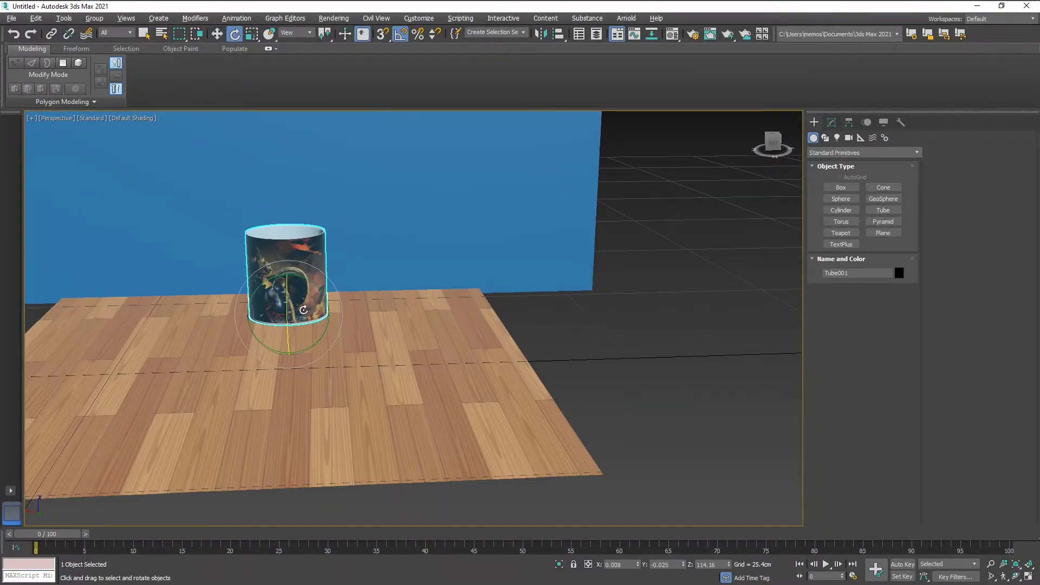
pyautogui.moveTo(280, 324); pyautogui.dragTo(281, 327)
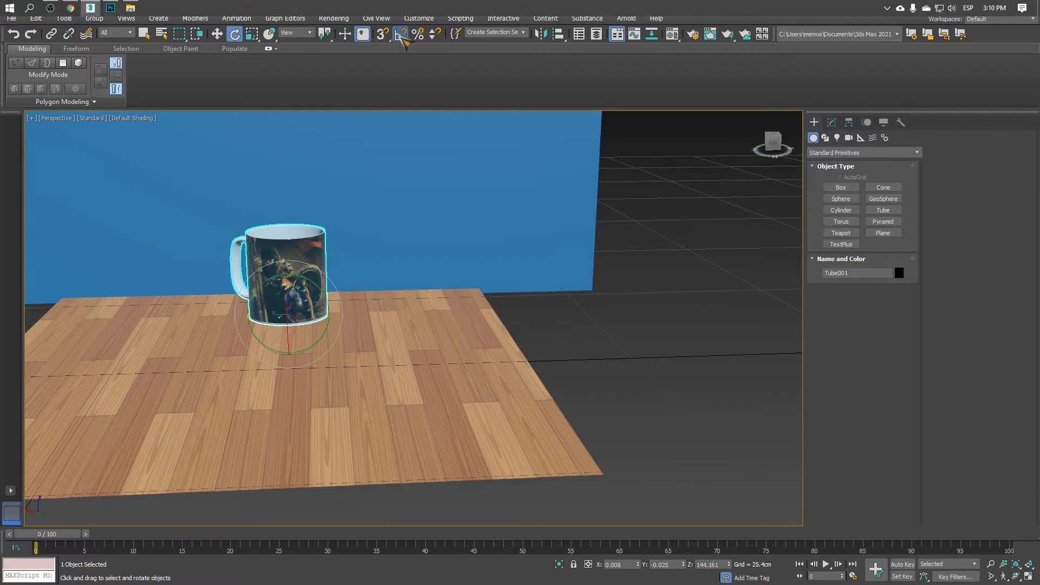
pyautogui.click(399, 36)
pyautogui.moveTo(260, 254)
pyautogui.keyDown('alt'); pyautogui.mouseDown(button='middle')
pyautogui.moveTo(290, 257)
pyautogui.moveTo(258, 249)
pyautogui.moveTo(262, 236)
pyautogui.moveTo(270, 257)
pyautogui.mouseUp(button='middle'); pyautogui.keyUp('alt')
pyautogui.scroll(1, 258, 249)
pyautogui.keyDown('alt'); pyautogui.moveTo(430, 237); pyautogui.dragTo(470, 263, button='middle'); pyautogui.keyUp('alt')
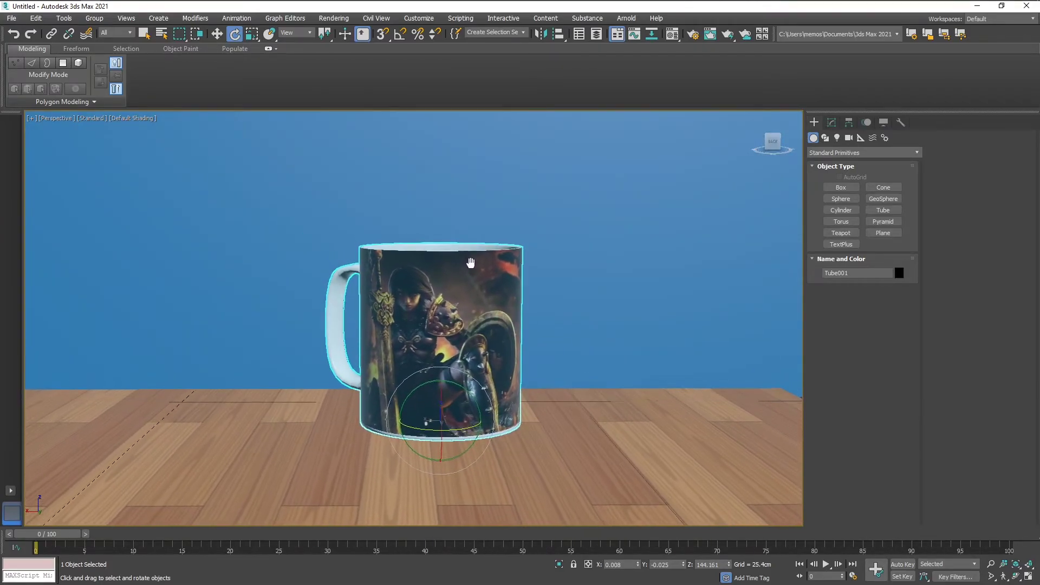
# - Select the blue backdrop plane and reset the 03 - Default material in the Material Editor to its default settings
pyautogui.click(646, 246)
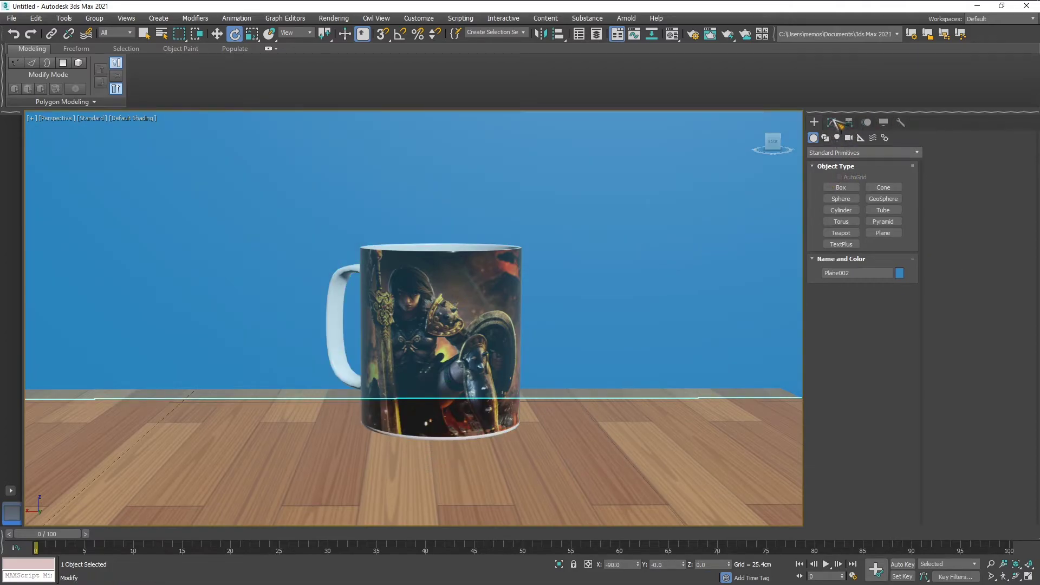
pyautogui.press('m')
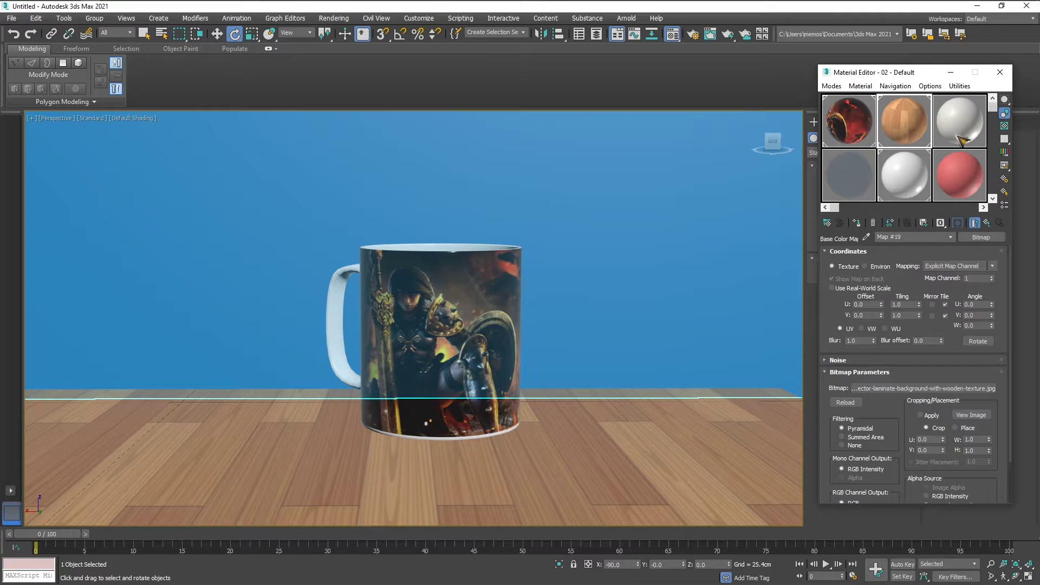
pyautogui.click(958, 131)
pyautogui.click(868, 221)
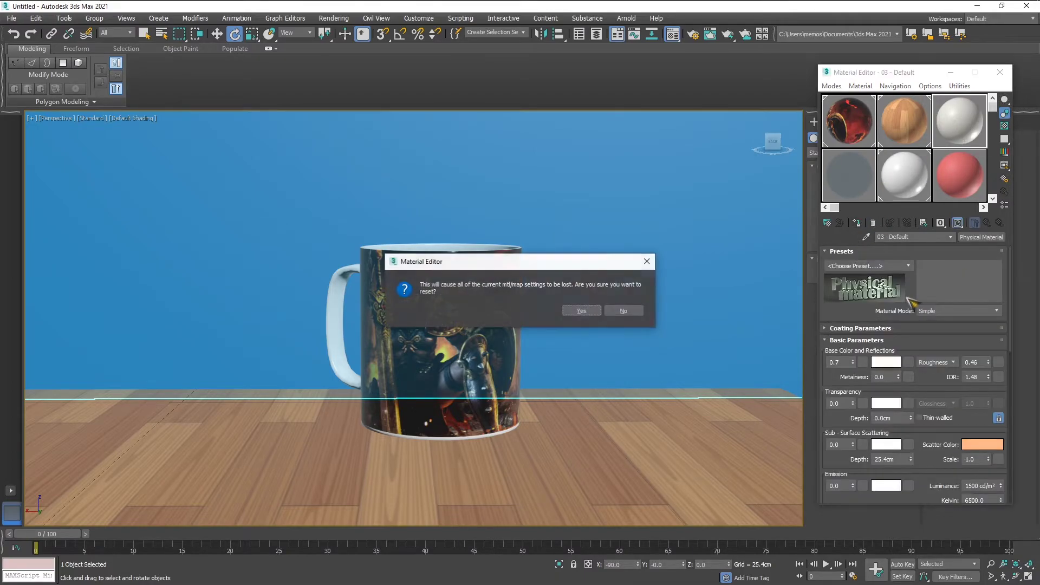
pyautogui.click(577, 309)
# - Give the material's Base Color a Bitmap map with fondo.jpg from the Texturas folder and assign the material to the backdrop plane
pyautogui.scroll(-15, 915, 358)
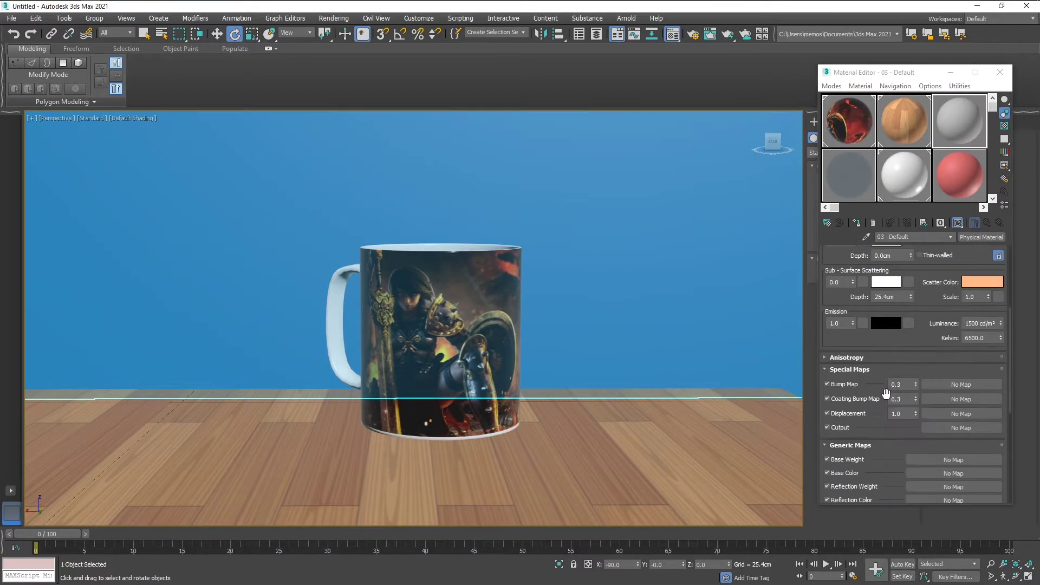
pyautogui.click(952, 311)
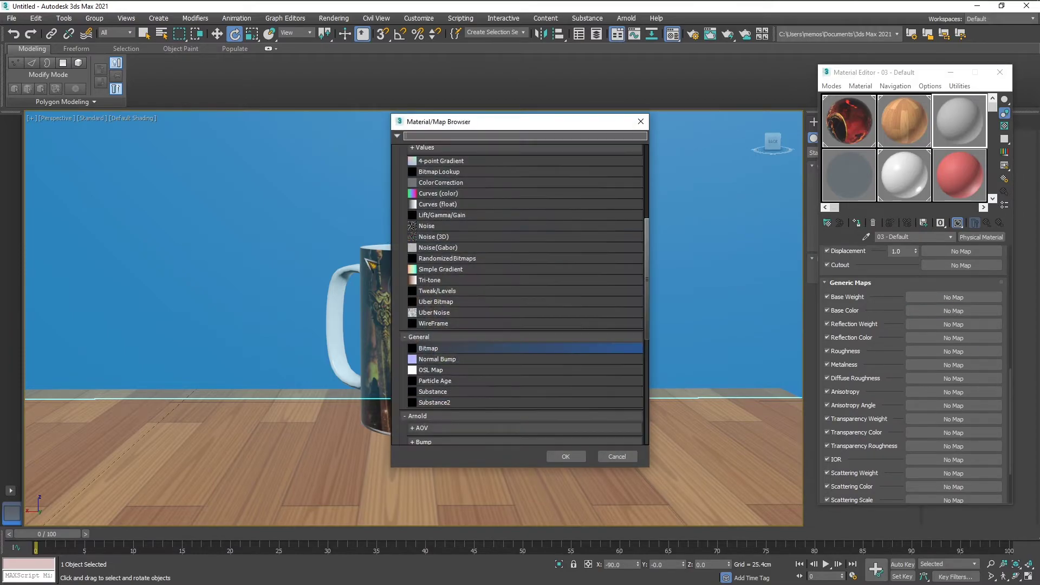
pyautogui.click(428, 349)
pyautogui.click(565, 456)
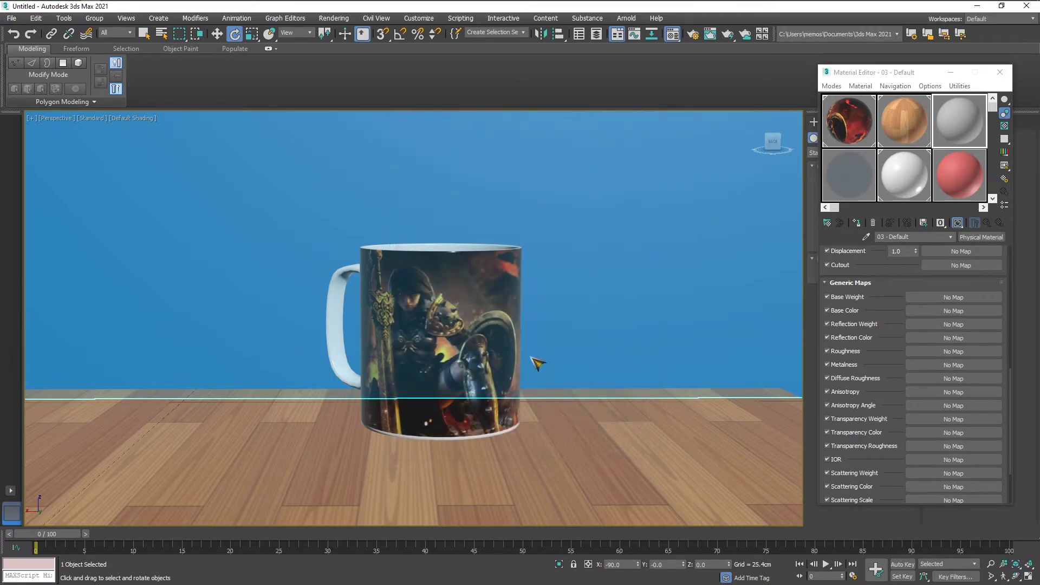
pyautogui.scroll(-3, 266, 153)
pyautogui.click(265, 100)
pyautogui.click(352, 232)
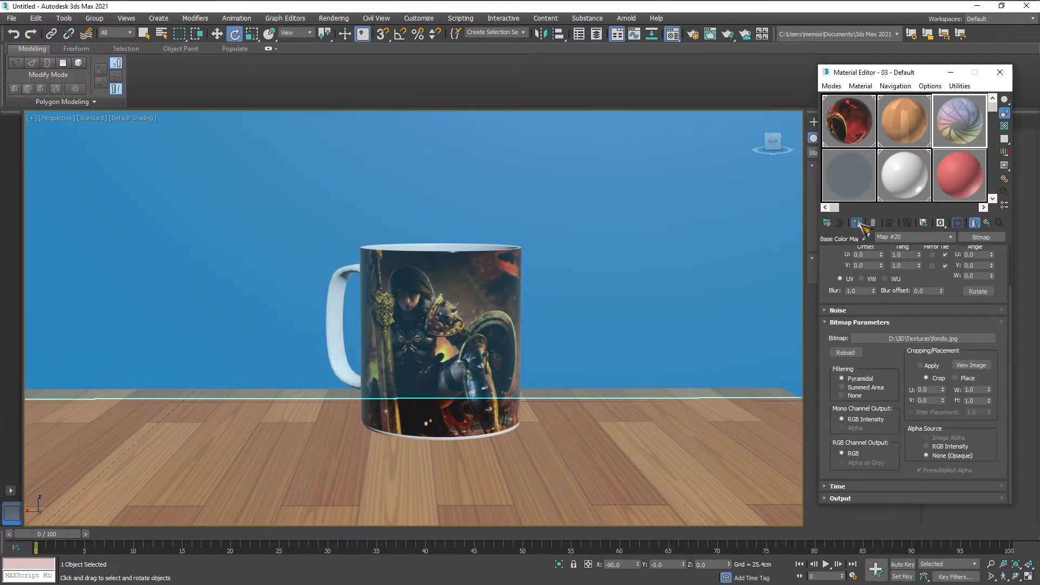
# - Lower the textured backdrop plane to about Z 25.2 cm and reselect it
pyautogui.scroll(-6, 674, 228)
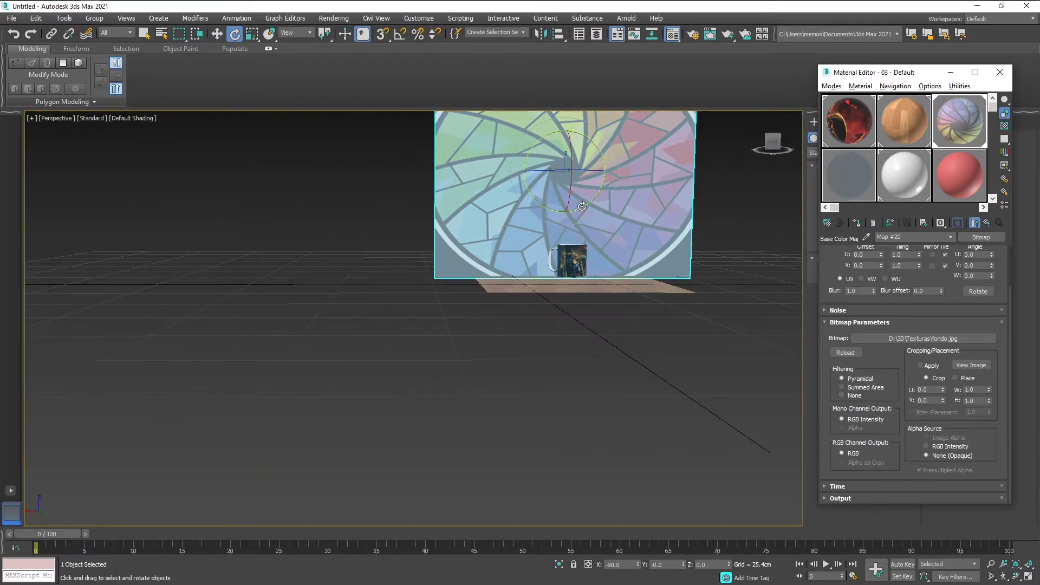
pyautogui.click(217, 33)
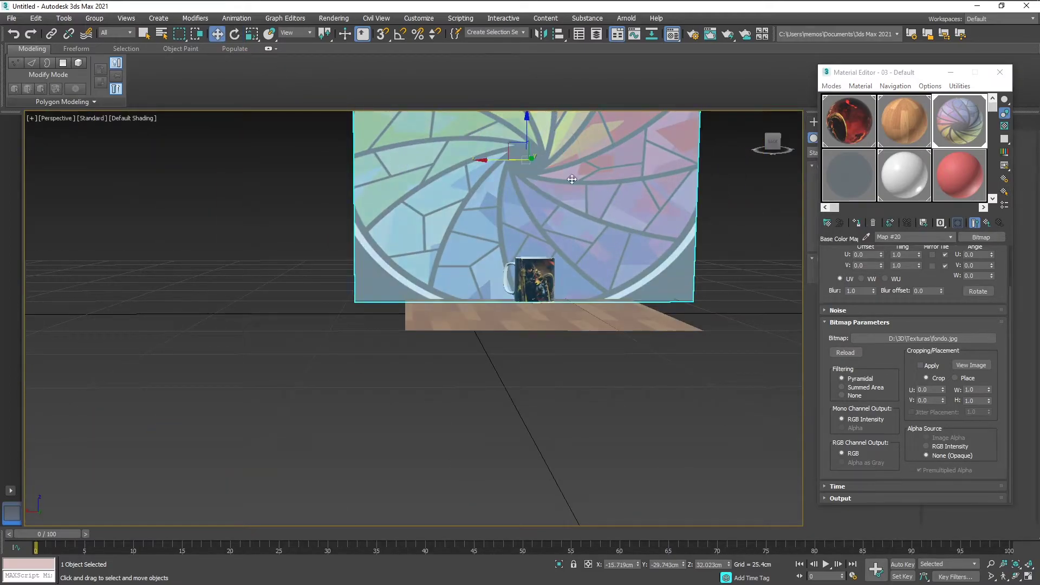
pyautogui.moveTo(514, 147); pyautogui.dragTo(511, 177)
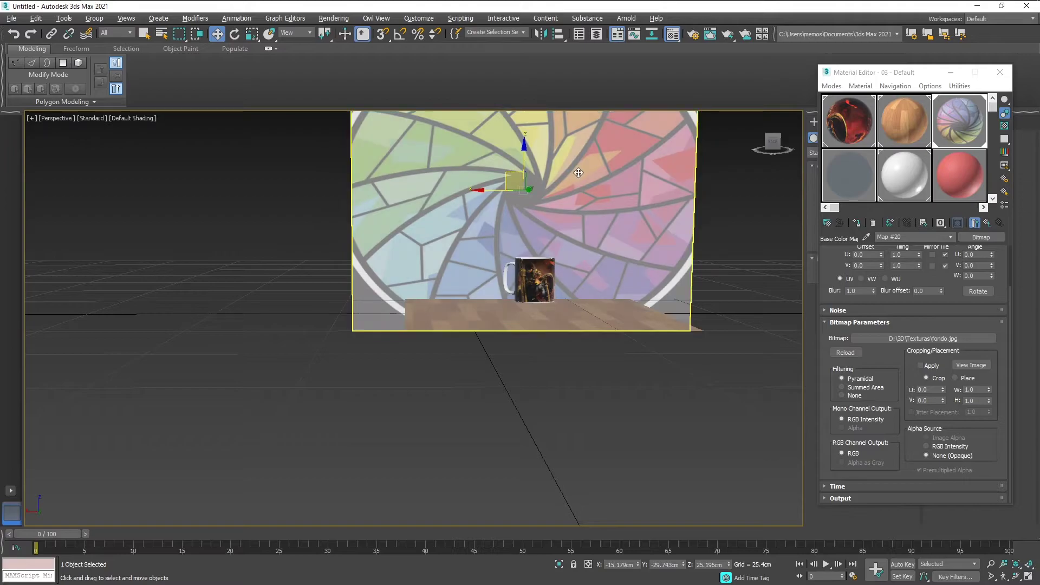
pyautogui.scroll(-5, 584, 170)
pyautogui.hotkey('ctrl', 'd')
pyautogui.click(590, 156)
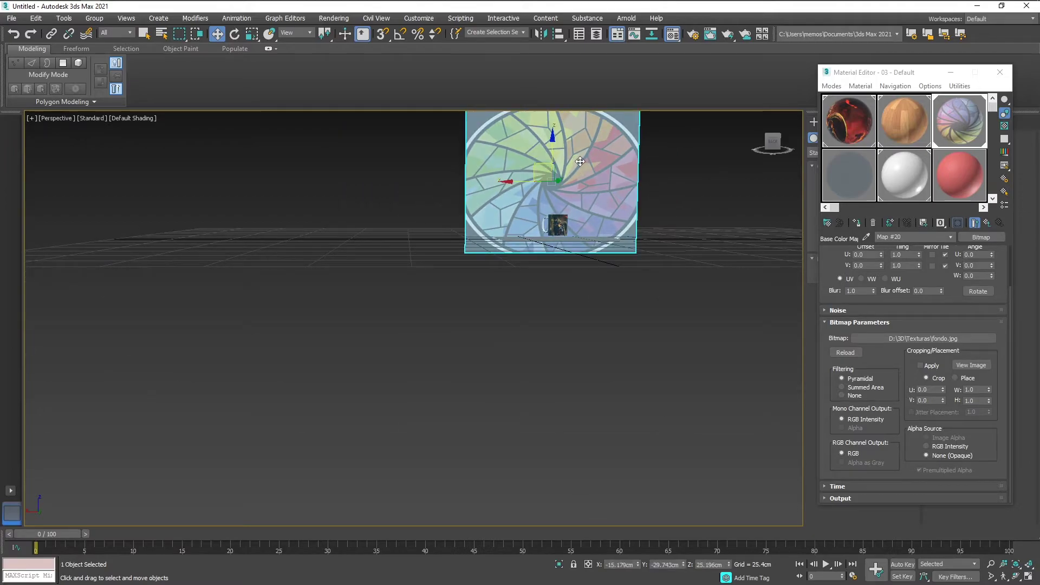
# - Scale the backdrop plane uniformly down to about 51%
pyautogui.click(252, 34)
pyautogui.keyDown('alt'); pyautogui.moveTo(586, 165); pyautogui.dragTo(594, 191, button='middle'); pyautogui.keyUp('alt')
pyautogui.scroll(4, 593, 190)
pyautogui.moveTo(526, 164); pyautogui.dragTo(493, 201)
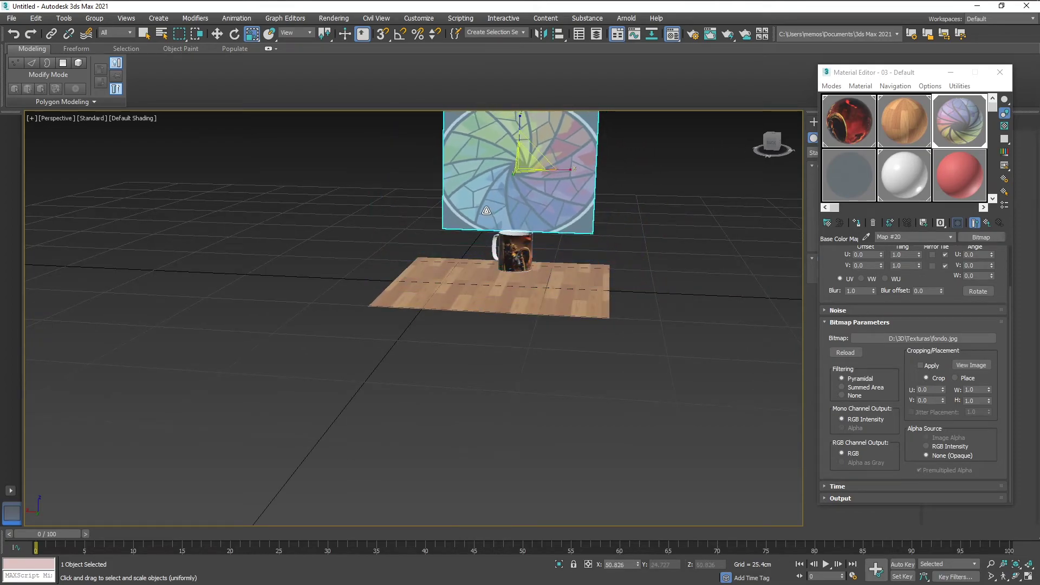
# - Lower the reduced backdrop behind the mug to about Z 5.3 cm, with its lower edge beneath the floor, and select the mug
pyautogui.click(218, 35)
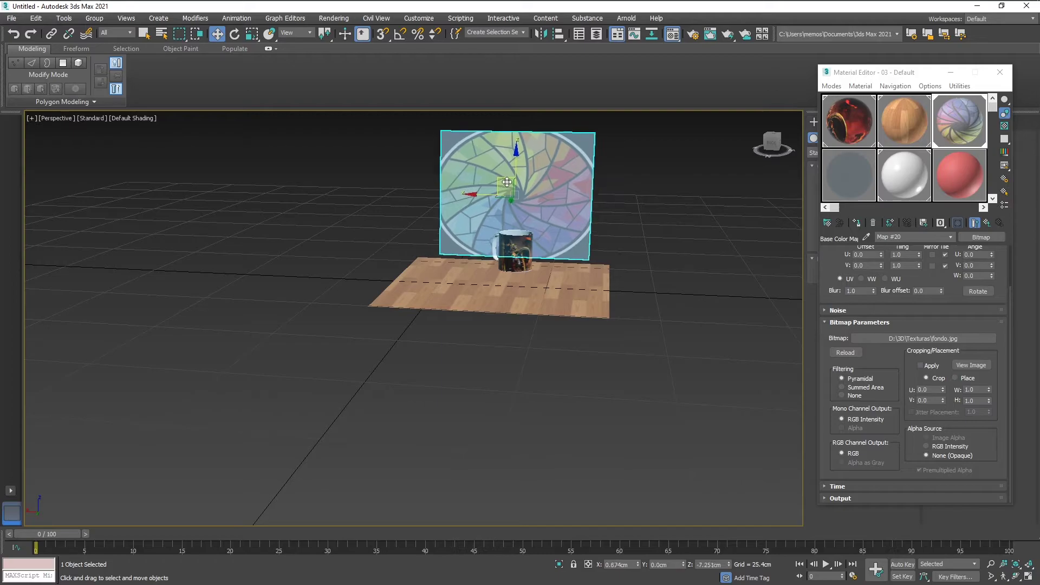
pyautogui.scroll(8, 511, 189)
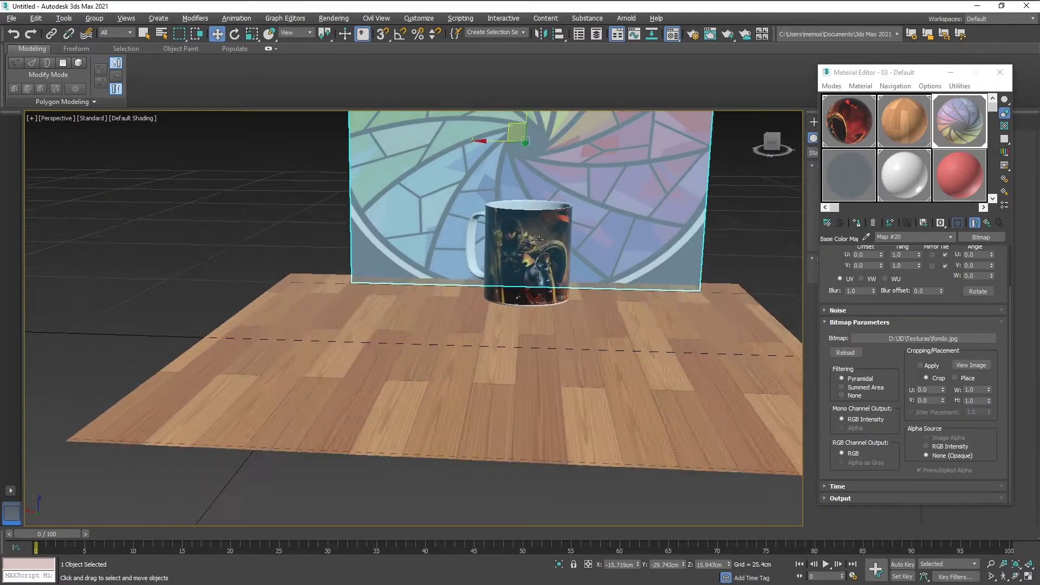
pyautogui.moveTo(515, 124); pyautogui.dragTo(514, 193)
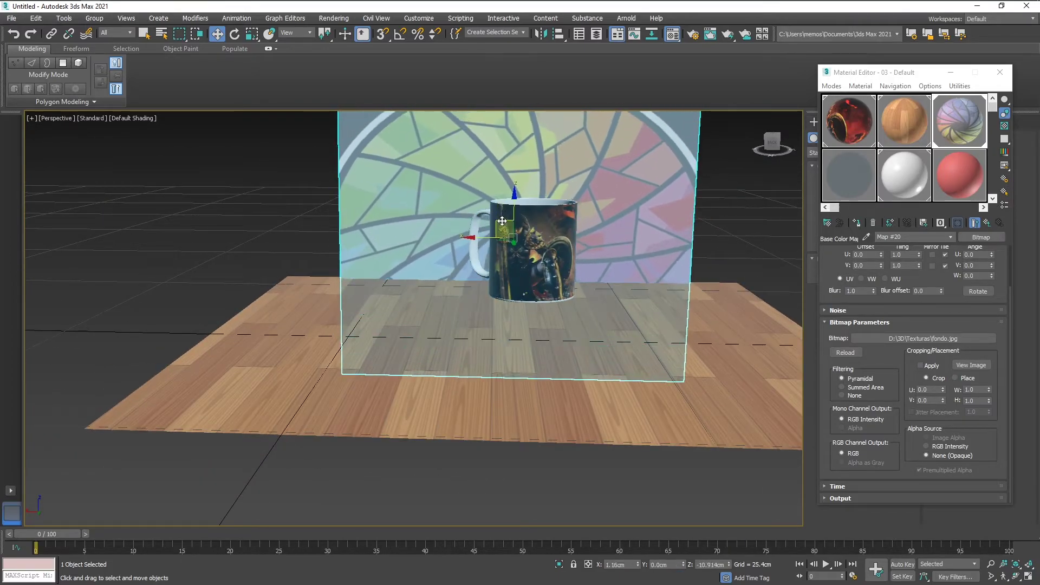
pyautogui.scroll(5, 548, 205)
pyautogui.keyDown('alt'); pyautogui.moveTo(548, 205); pyautogui.dragTo(566, 207, button='middle'); pyautogui.keyUp('alt')
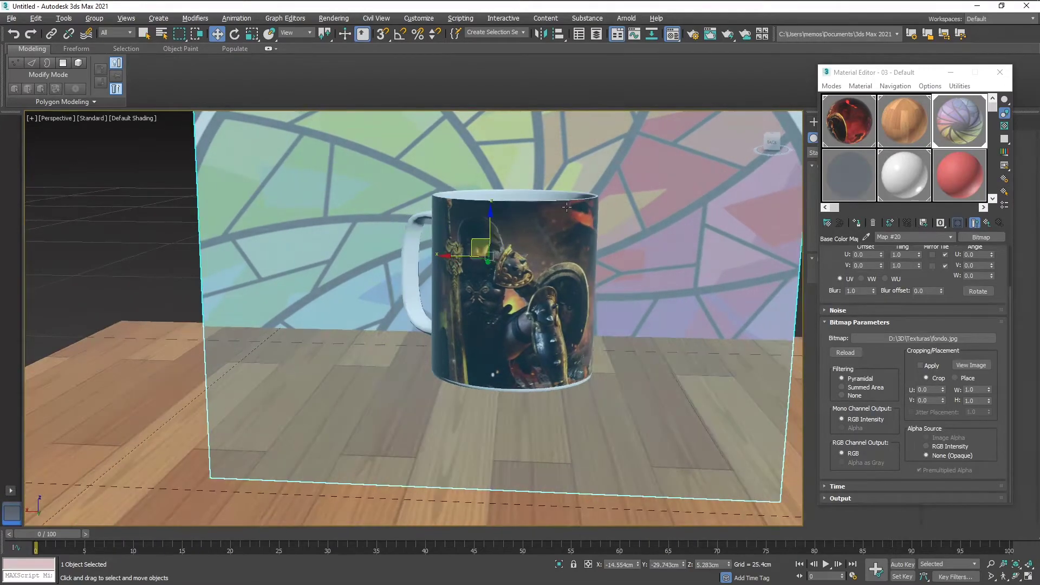
pyautogui.click(557, 228)
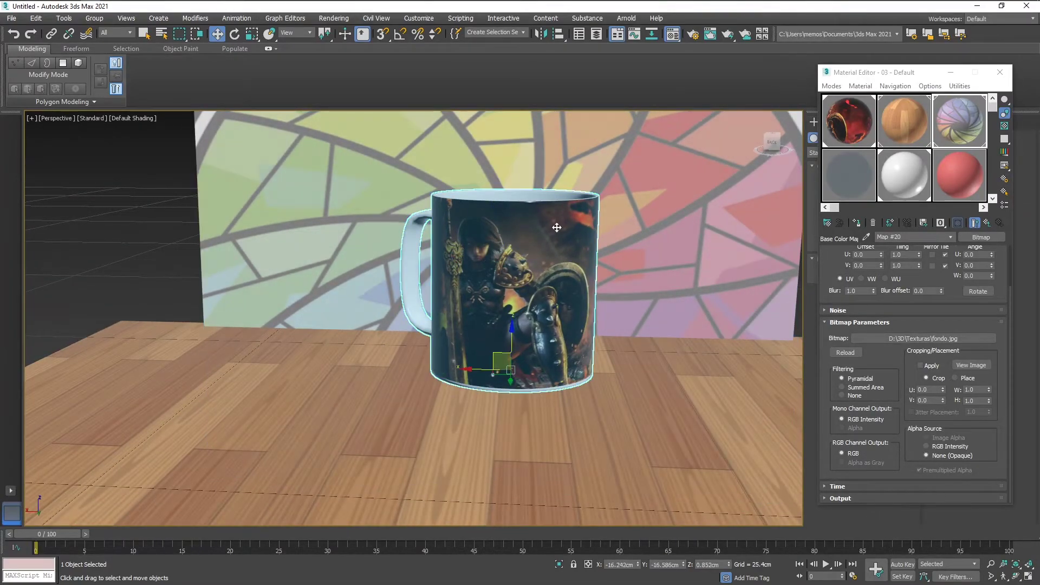
# - Examine the textured mug, wood floor and backdrop from several angles and distances
pyautogui.keyDown('alt'); pyautogui.moveTo(572, 251); pyautogui.dragTo(336, 168, button='middle'); pyautogui.keyUp('alt')
pyautogui.scroll(1, 571, 255)
pyautogui.scroll(-1, 568, 247)
pyautogui.keyDown('alt'); pyautogui.moveTo(562, 171); pyautogui.dragTo(488, 227, button='middle'); pyautogui.keyUp('alt')
pyautogui.scroll(3, 503, 208)
pyautogui.scroll(-2, 491, 201)
pyautogui.scroll(-3, 492, 186)
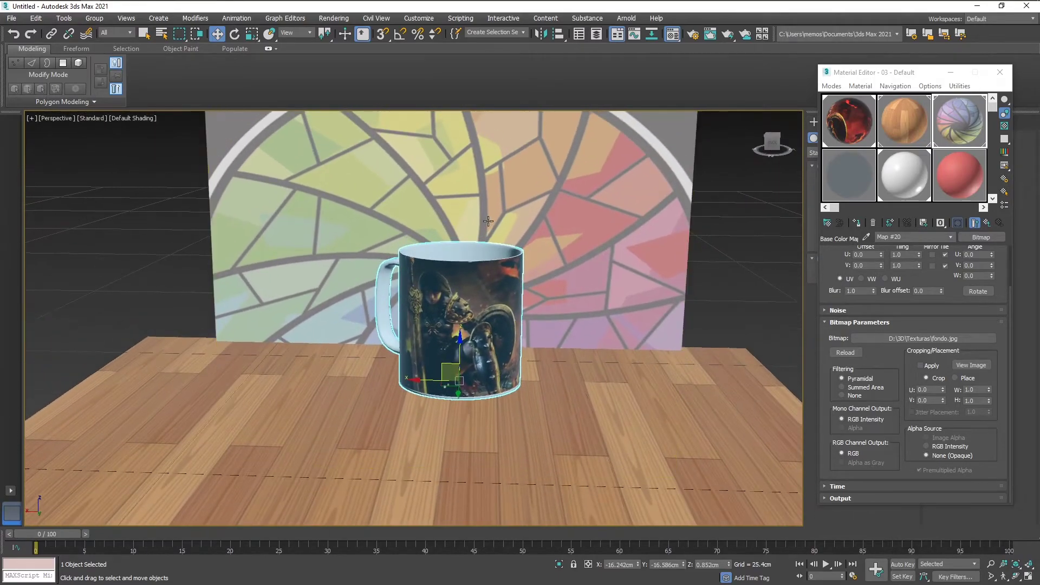
pyautogui.scroll(2, 487, 224)
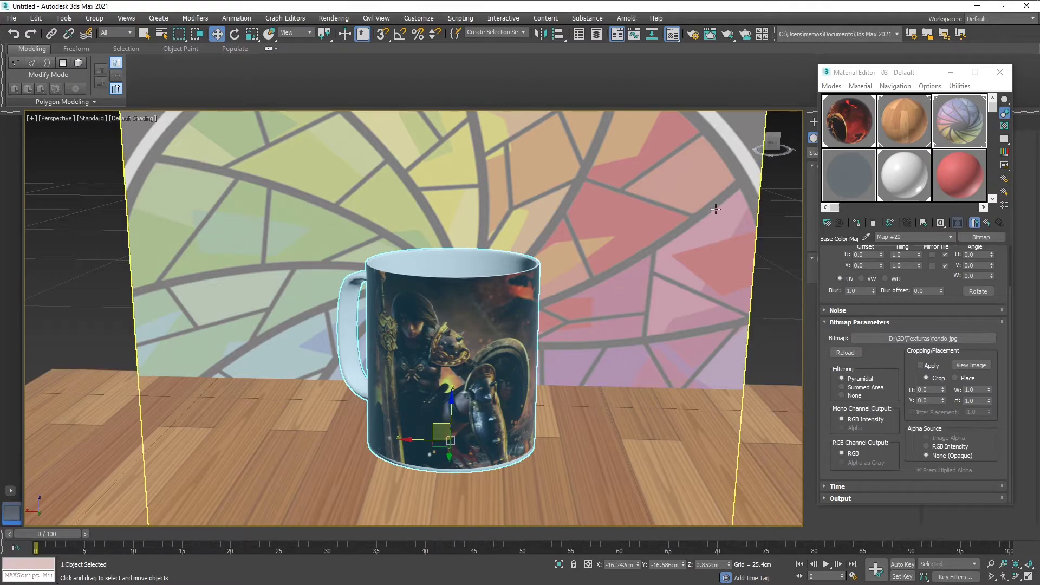
# - Close the Material Editor and deselect the mug
pyautogui.click(1000, 72)
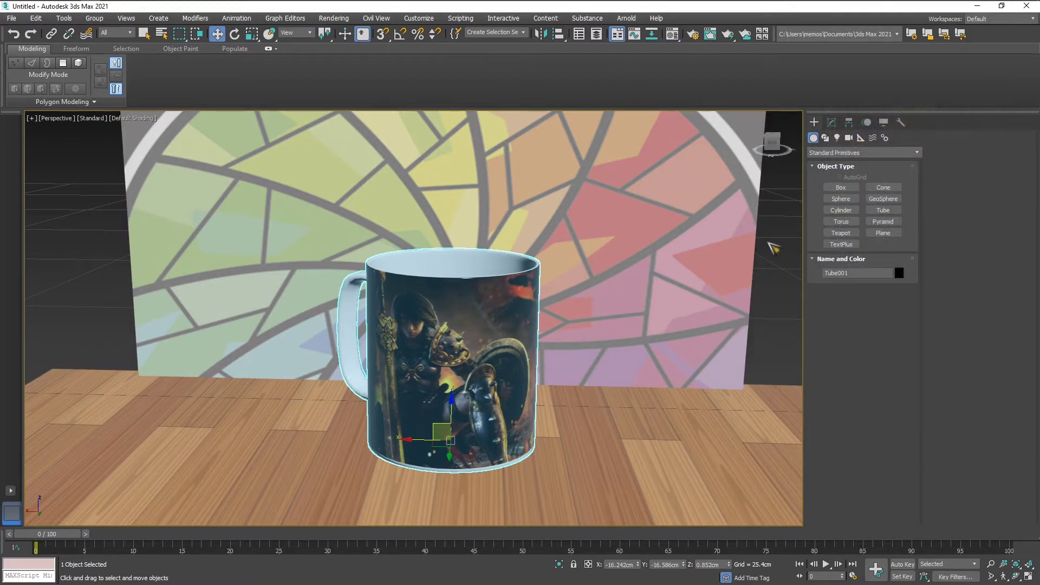
pyautogui.click(774, 247)
pyautogui.scroll(-2, 645, 287)
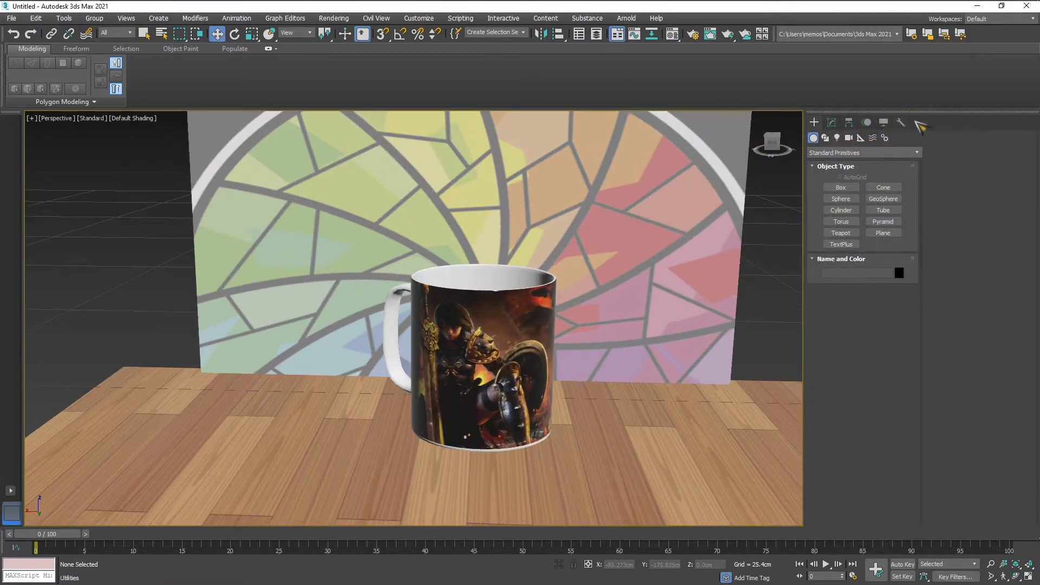
pyautogui.click(838, 138)
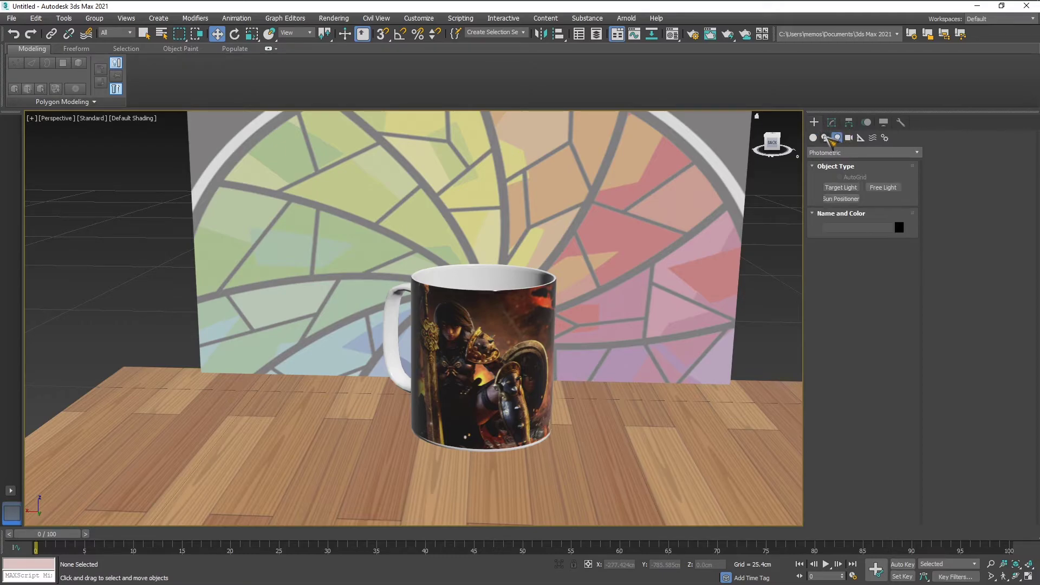
pyautogui.click(825, 138)
pyautogui.click(813, 138)
pyautogui.click(857, 154)
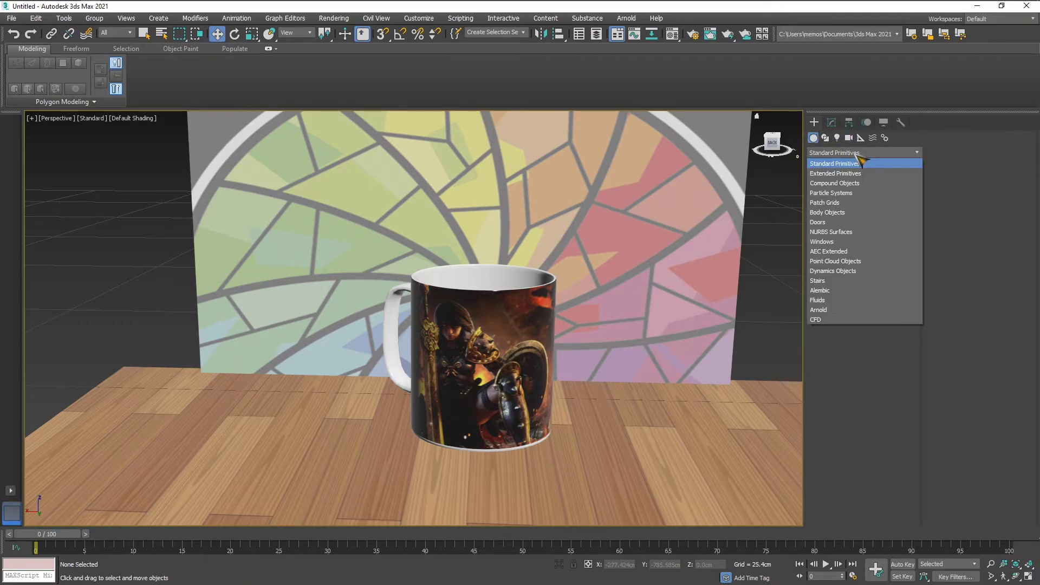
pyautogui.click(838, 138)
pyautogui.click(825, 137)
pyautogui.click(852, 154)
pyautogui.click(813, 138)
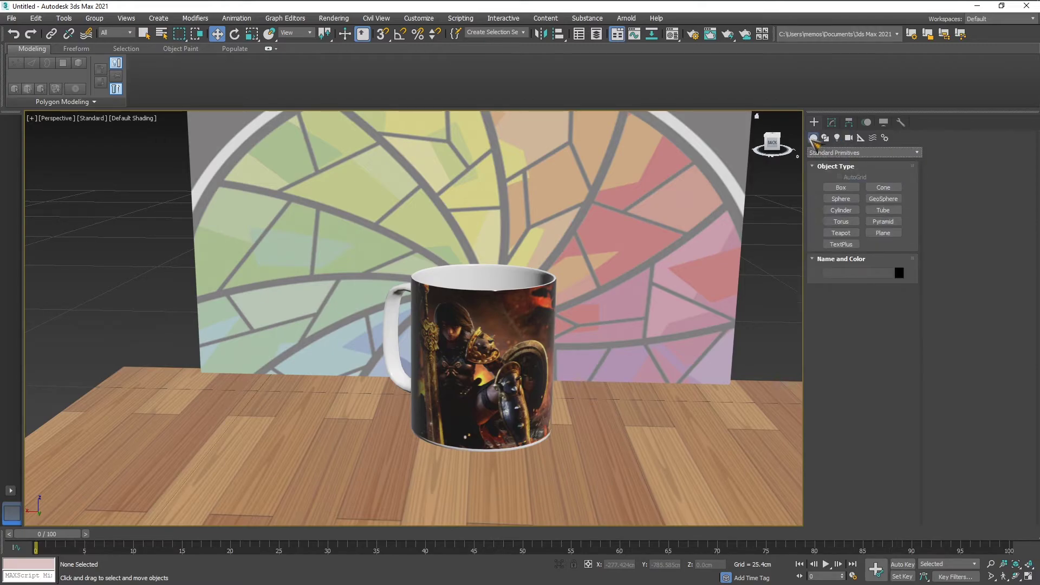
pyautogui.click(837, 138)
pyautogui.click(845, 153)
pyautogui.click(826, 164)
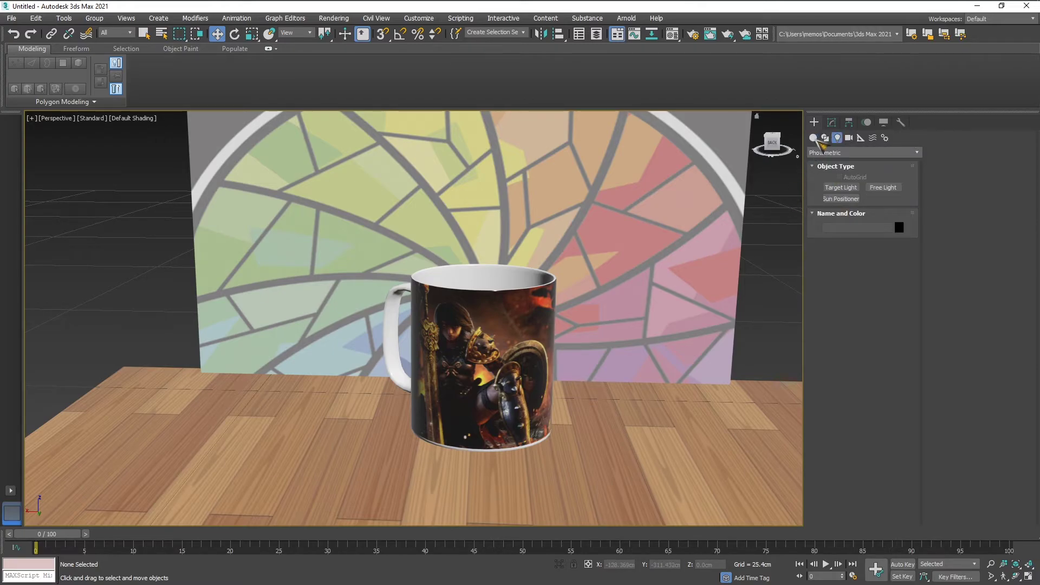
# - Place a Standard Skylight beside the floor at about X 16.9, Y -39.2 cm and activate the Move tool
pyautogui.click(843, 152)
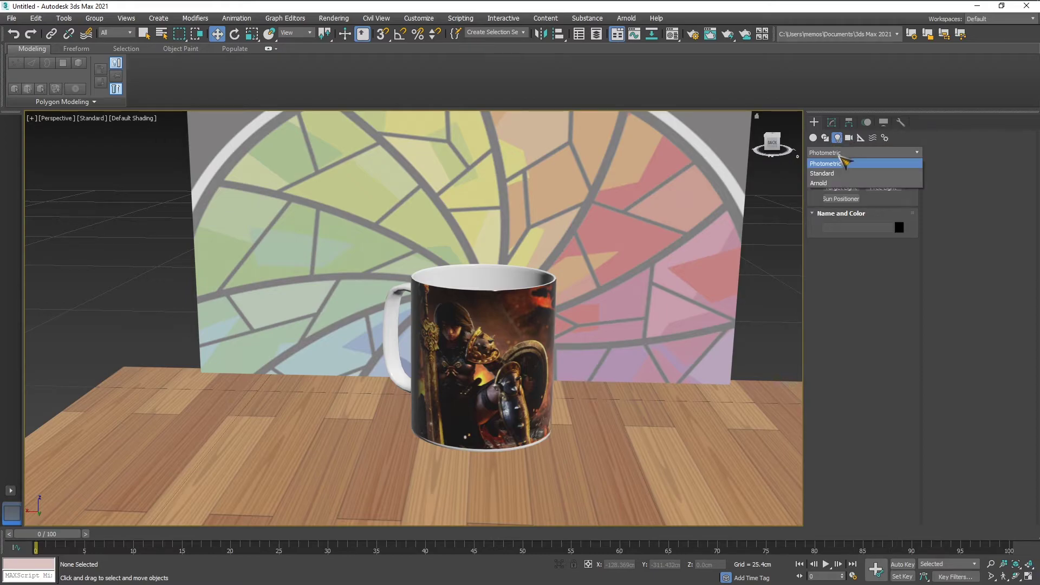
pyautogui.click(829, 173)
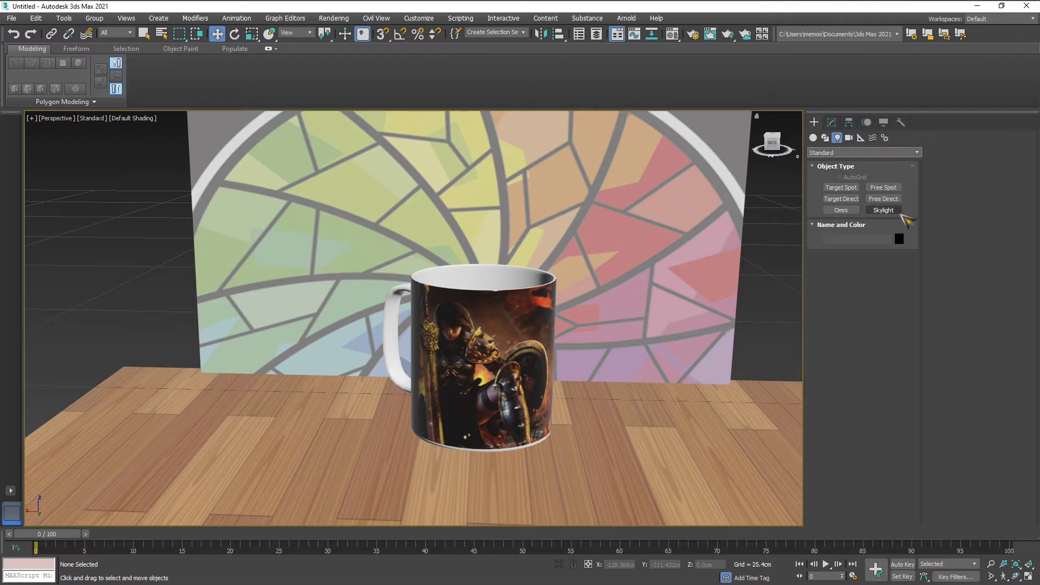
pyautogui.click(884, 211)
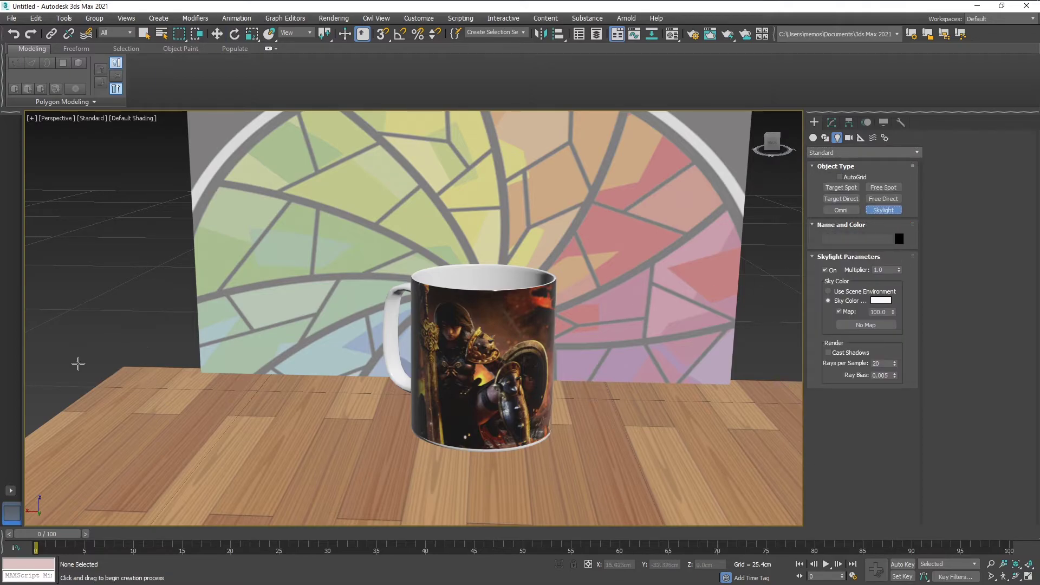
pyautogui.click(106, 338)
pyautogui.keyDown('alt'); pyautogui.moveTo(211, 330); pyautogui.dragTo(254, 363, button='middle'); pyautogui.keyUp('alt')
pyautogui.click(217, 34)
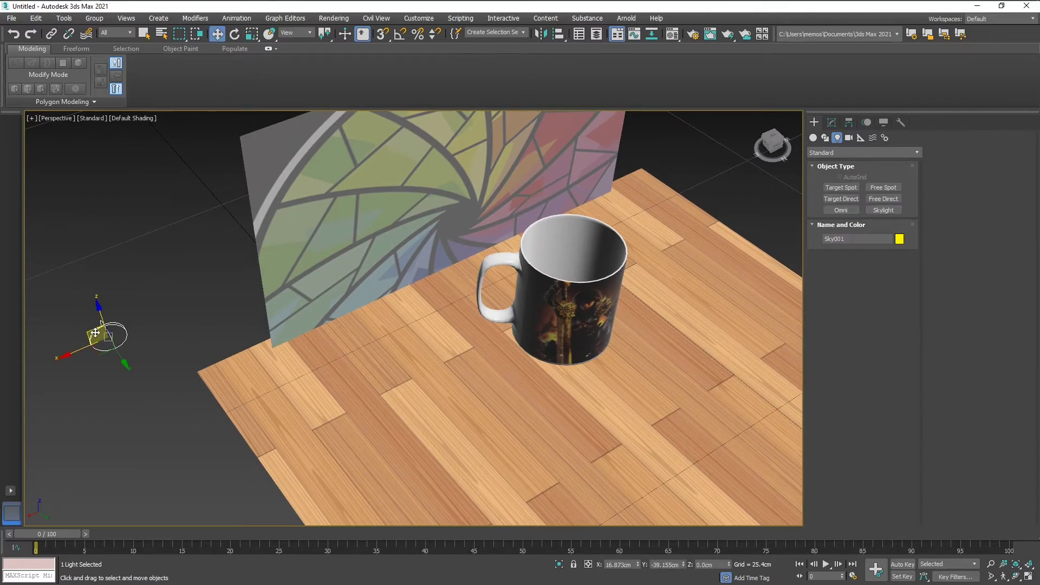
# - Move the skylight below floor level to about X 11.9, Z -31.1 cm, undoing the second move
pyautogui.moveTo(125, 391); pyautogui.dragTo(201, 508)
pyautogui.keyDown('alt'); pyautogui.moveTo(260, 444); pyautogui.dragTo(297, 403, button='middle'); pyautogui.keyUp('alt')
pyautogui.moveTo(206, 500); pyautogui.dragTo(151, 466)
pyautogui.keyDown('alt'); pyautogui.moveTo(204, 430); pyautogui.dragTo(251, 379, button='middle'); pyautogui.keyUp('alt')
pyautogui.hotkey('ctrl', 'z')
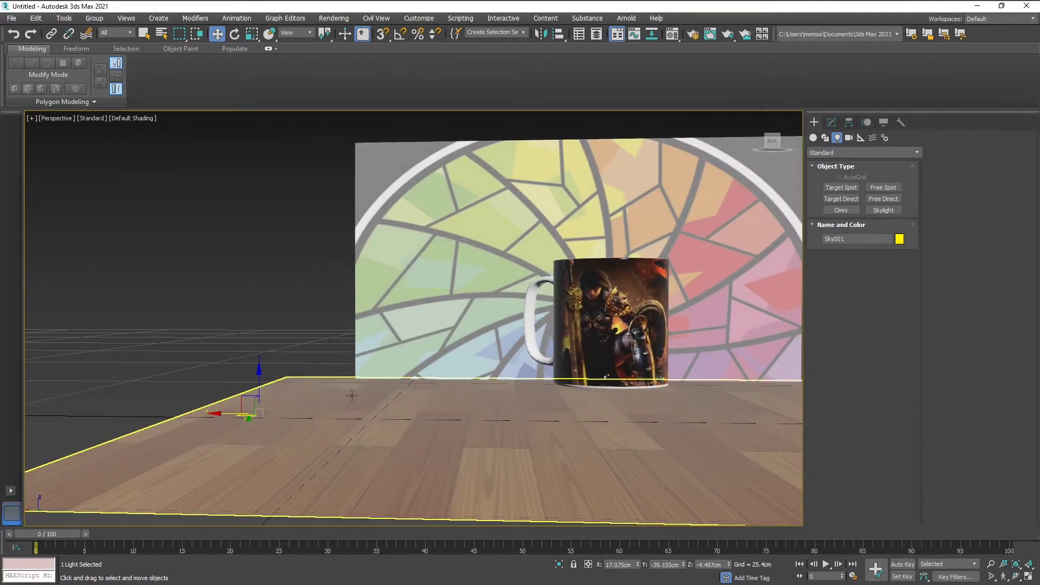
pyautogui.hotkey('ctrl', 'z')
pyautogui.keyDown('alt'); pyautogui.moveTo(337, 358); pyautogui.dragTo(355, 368, button='middle'); pyautogui.keyUp('alt')
pyautogui.moveTo(355, 368); pyautogui.dragTo(368, 381, button='middle')
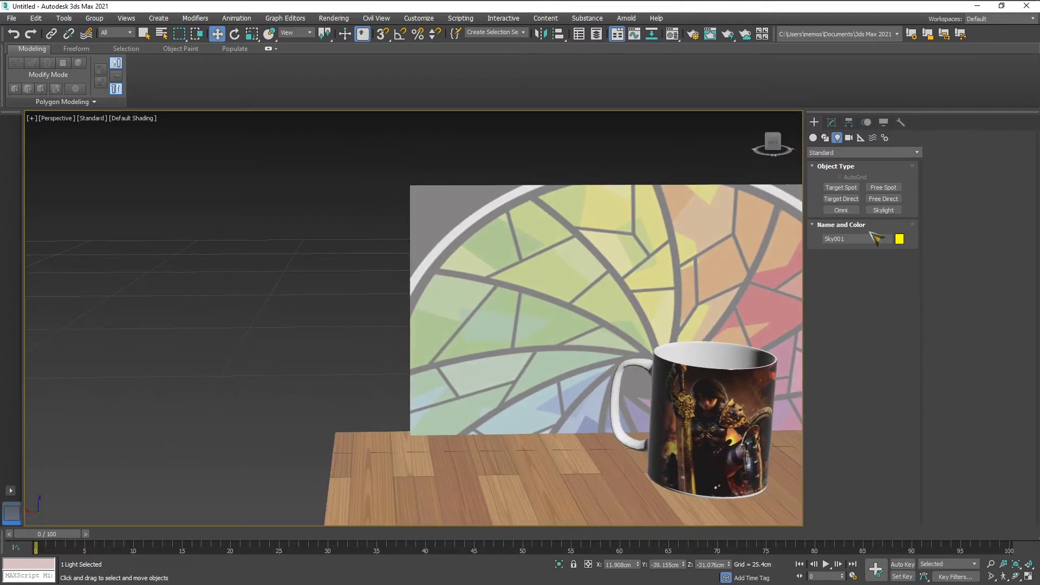
# - Create a second Standard Skylight outside the floor, on the mug's handle side
pyautogui.click(884, 210)
pyautogui.click(183, 501)
pyautogui.keyDown('alt'); pyautogui.moveTo(510, 436); pyautogui.dragTo(394, 403, button='middle'); pyautogui.keyUp('alt')
pyautogui.scroll(-1, 503, 429)
pyautogui.scroll(1, 399, 399)
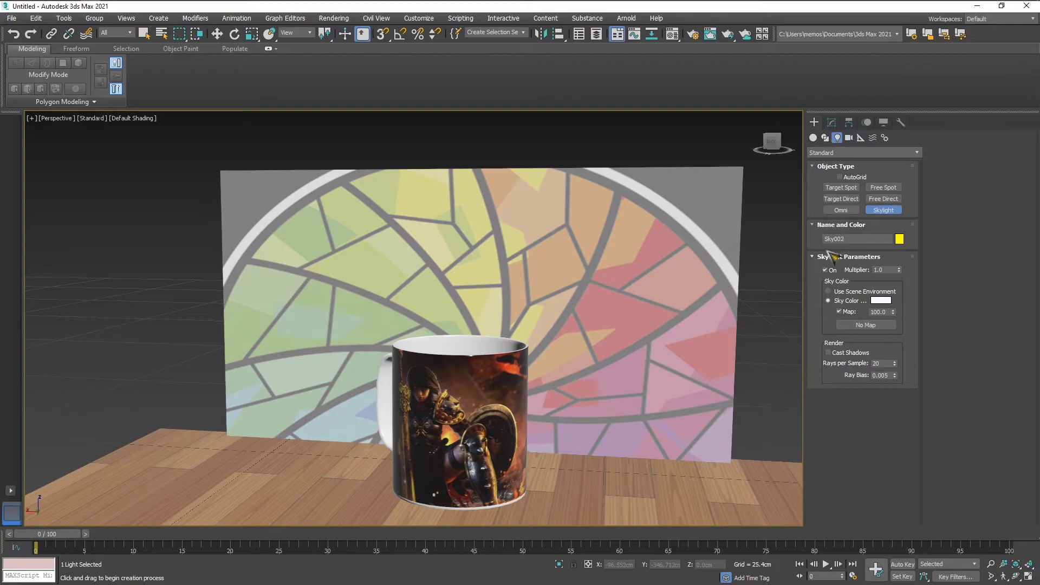
# - Place a Standard Omni light on the mug's handle side and raise it to about Z 16.8 cm
pyautogui.click(842, 210)
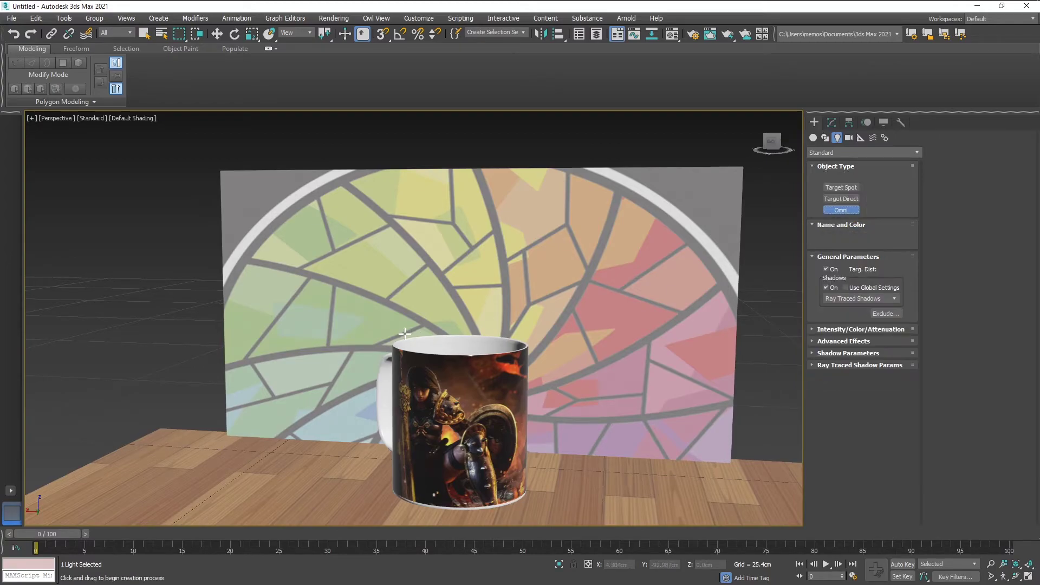
pyautogui.moveTo(470, 351)
pyautogui.keyDown('alt'); pyautogui.mouseDown(button='middle')
pyautogui.moveTo(483, 346)
pyautogui.moveTo(481, 366)
pyautogui.mouseUp(button='middle'); pyautogui.keyUp('alt')
pyautogui.scroll(-2, 381, 358)
pyautogui.keyDown('alt'); pyautogui.moveTo(381, 358); pyautogui.dragTo(397, 382, button='middle'); pyautogui.keyUp('alt')
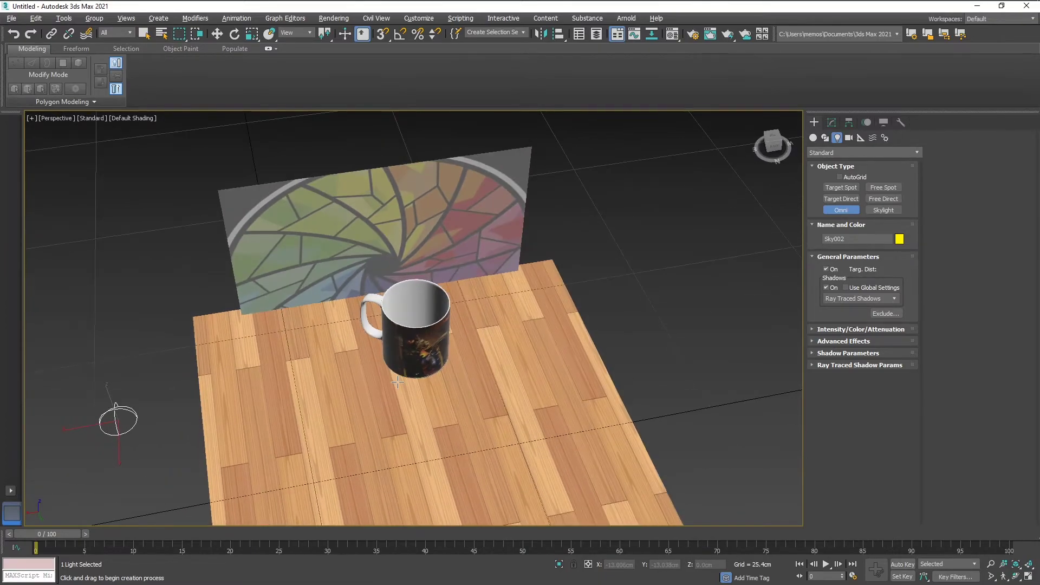
pyautogui.keyDown('alt'); pyautogui.moveTo(265, 392); pyautogui.dragTo(287, 405, button='middle'); pyautogui.keyUp('alt')
pyautogui.click(219, 457)
pyautogui.press('w')
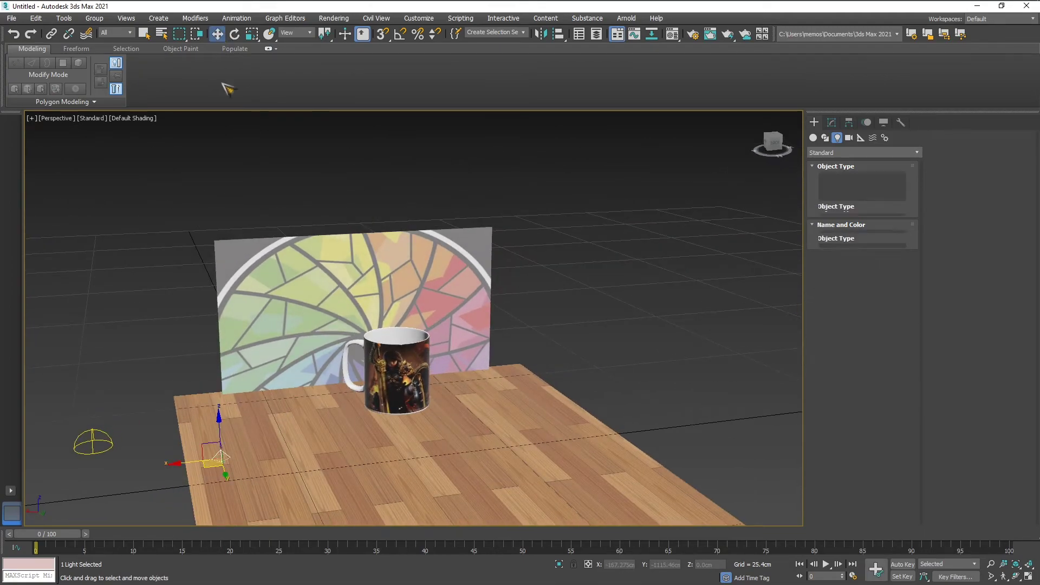
pyautogui.moveTo(219, 416); pyautogui.dragTo(219, 287)
pyautogui.keyDown('alt'); pyautogui.moveTo(248, 309); pyautogui.dragTo(197, 306, button='middle'); pyautogui.keyUp('alt')
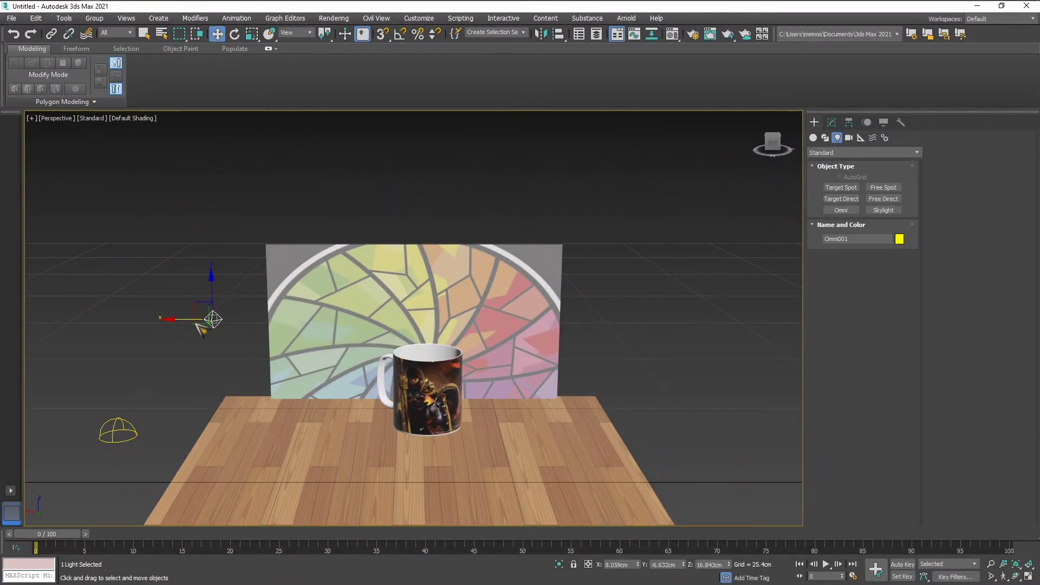
# - Try the Omni light on the side opposite the mug's handle, at about X -36.2, Y -12.3 cm
pyautogui.keyDown('alt'); pyautogui.moveTo(220, 319); pyautogui.dragTo(271, 360, button='middle'); pyautogui.keyUp('alt')
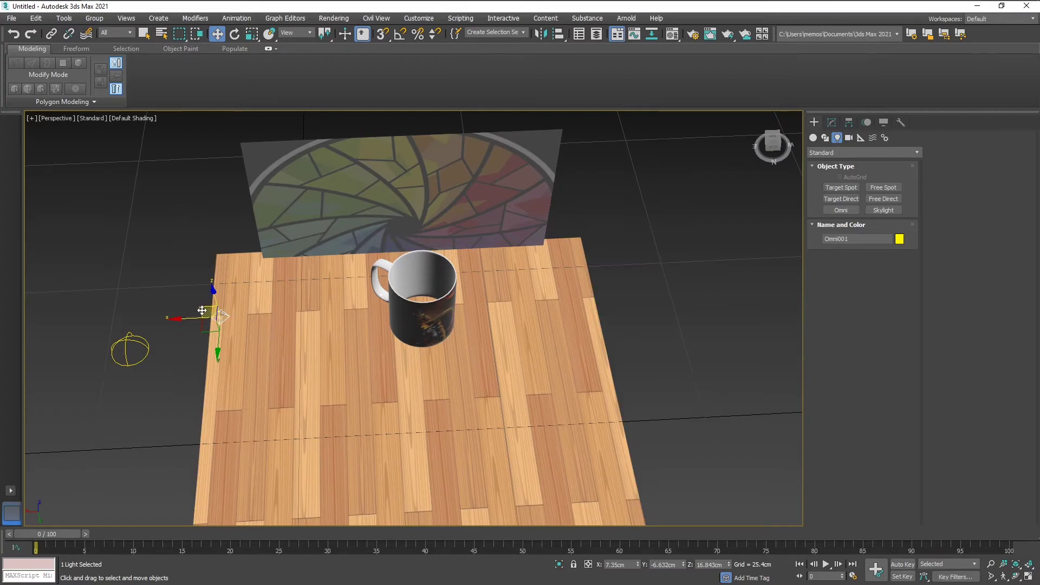
pyautogui.moveTo(200, 317); pyautogui.dragTo(583, 269)
pyautogui.keyDown('alt'); pyautogui.moveTo(583, 268); pyautogui.dragTo(551, 265, button='middle'); pyautogui.keyUp('alt')
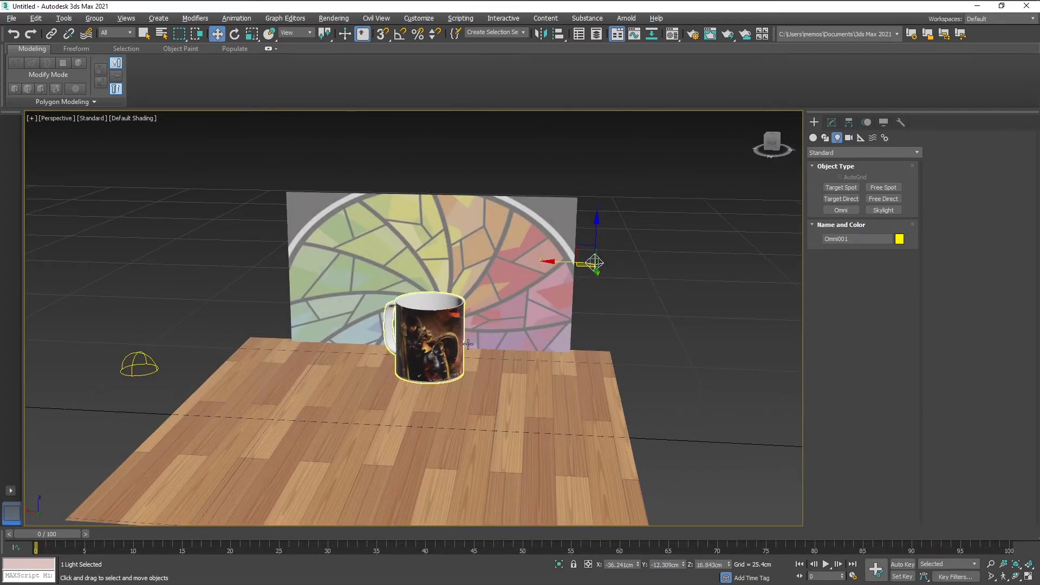
pyautogui.keyDown('alt'); pyautogui.moveTo(462, 345); pyautogui.dragTo(480, 358, button='middle'); pyautogui.keyUp('alt')
# - Return the Omni light to the mug's handle side and shift it toward the backdrop
pyautogui.moveTo(585, 268); pyautogui.dragTo(312, 301)
pyautogui.keyDown('alt'); pyautogui.moveTo(350, 314); pyautogui.dragTo(373, 352, button='middle'); pyautogui.keyUp('alt')
pyautogui.click(348, 330)
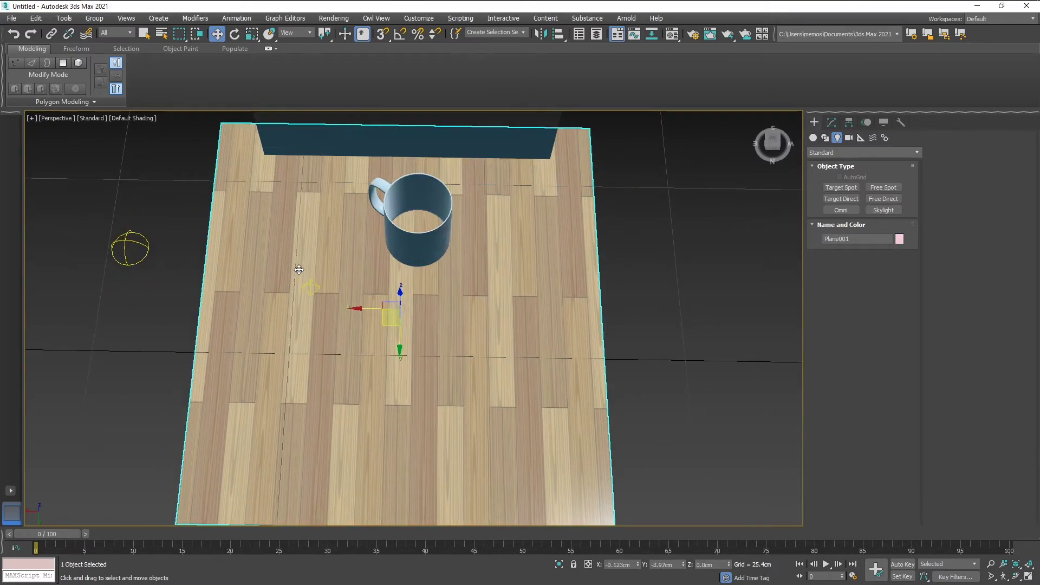
pyautogui.click(309, 289)
pyautogui.moveTo(293, 297); pyautogui.dragTo(296, 221)
pyautogui.keyDown('alt'); pyautogui.moveTo(452, 270); pyautogui.dragTo(457, 221, button='middle'); pyautogui.keyUp('alt')
pyautogui.scroll(3, 533, 264)
pyautogui.keyDown('alt'); pyautogui.moveTo(533, 264); pyautogui.dragTo(520, 332, button='middle'); pyautogui.keyUp('alt')
pyautogui.click(520, 332)
pyautogui.click(348, 298)
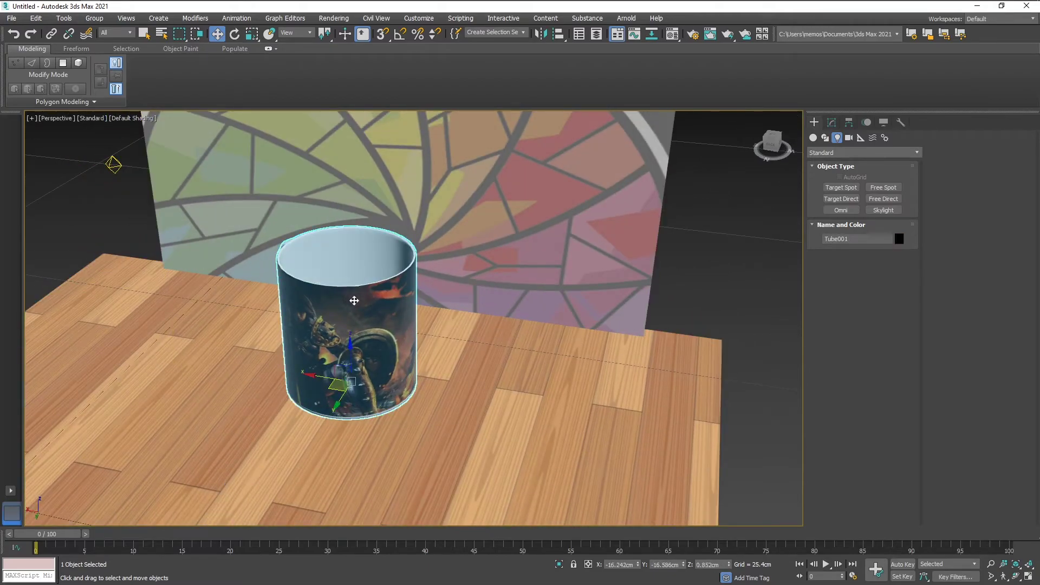
pyautogui.moveTo(659, 330); pyautogui.dragTo(589, 396)
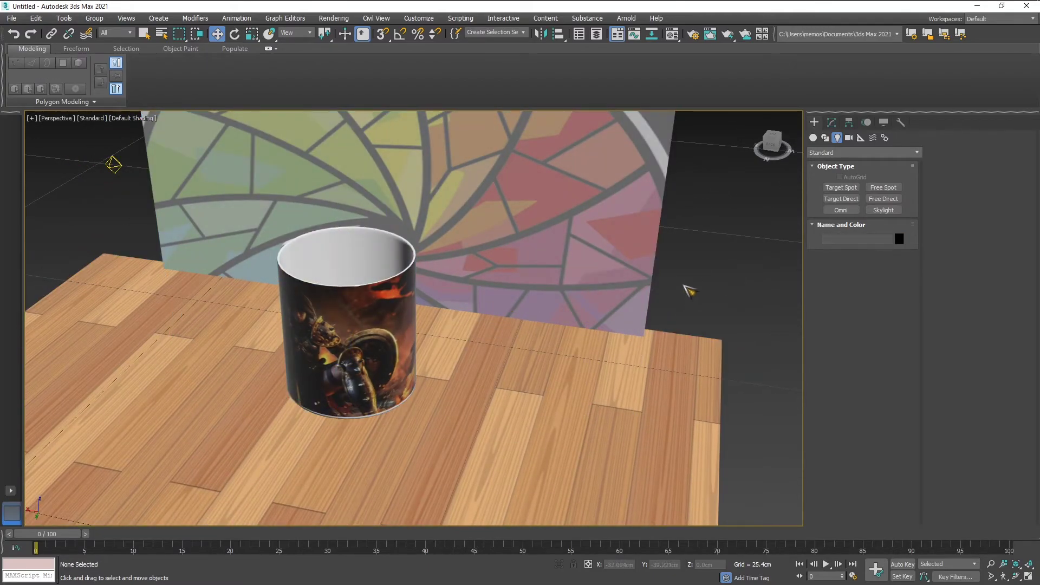
# - Turn off Show Frozen in Gray in the backdrop plane's object properties and freeze the plane
pyautogui.click(612, 297)
pyautogui.rightClick(562, 219)
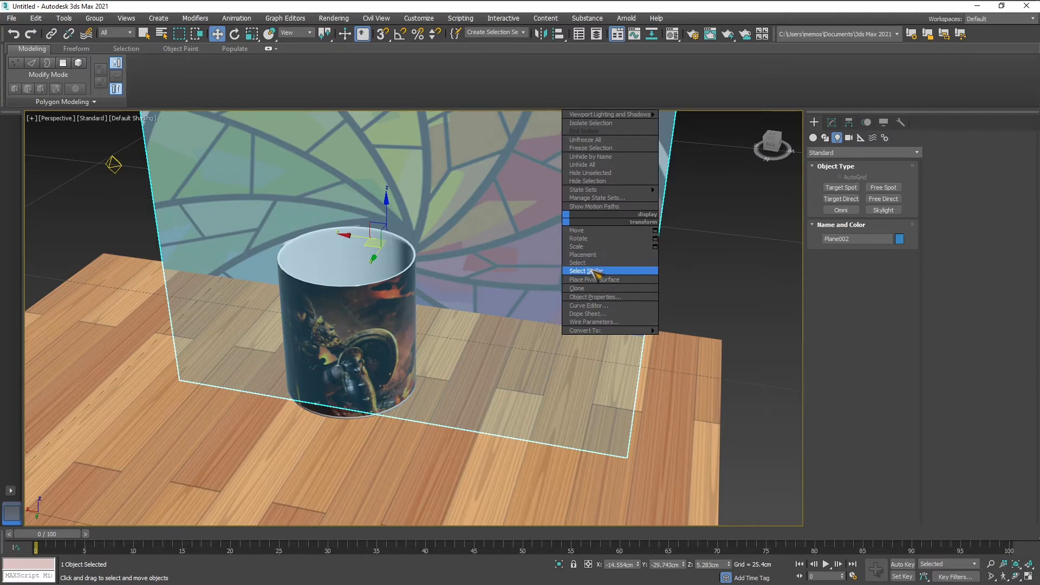
pyautogui.click(596, 297)
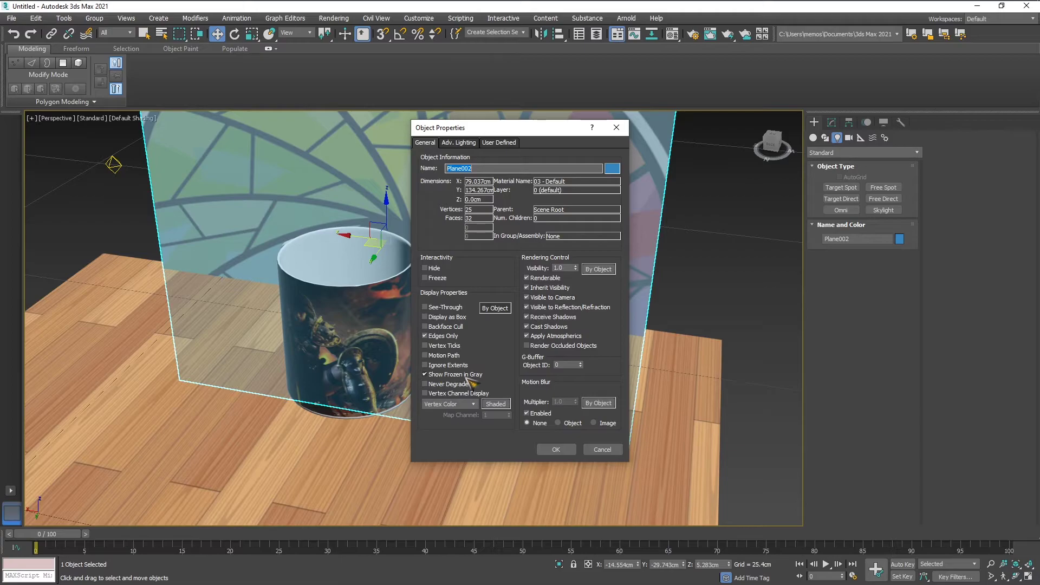
pyautogui.click(426, 375)
pyautogui.click(556, 449)
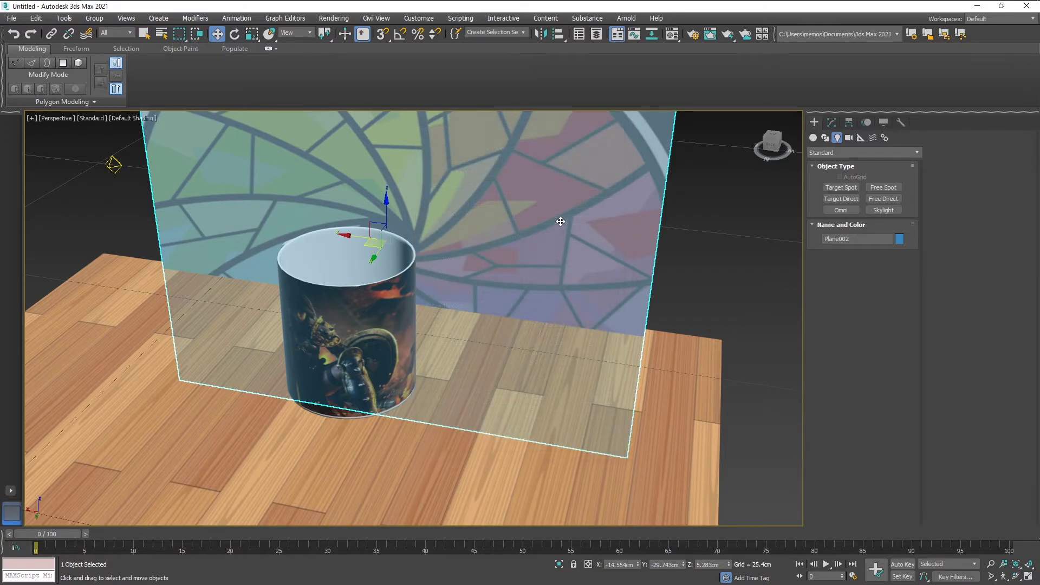
pyautogui.rightClick(559, 217)
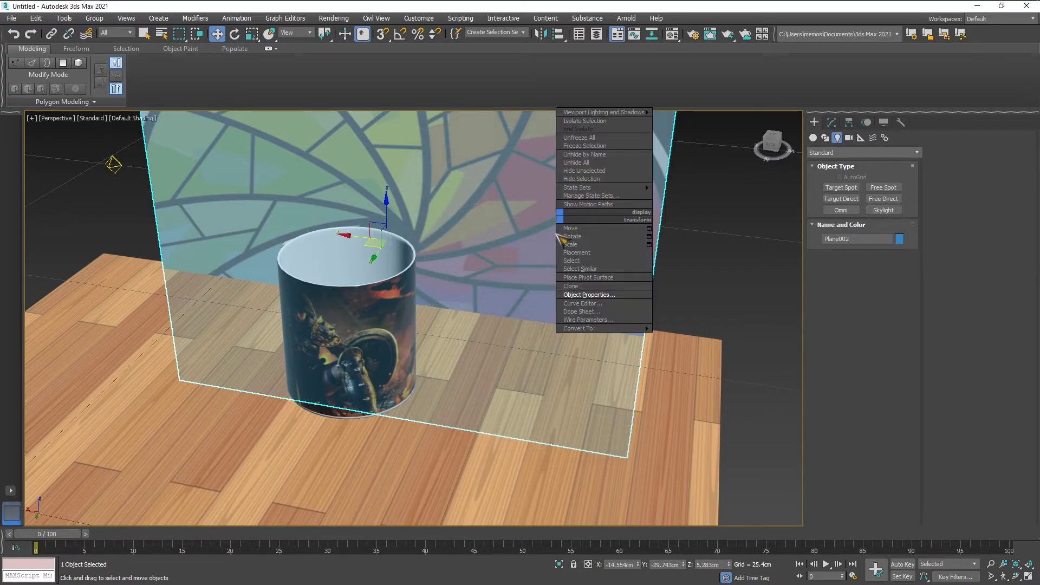
pyautogui.click(590, 146)
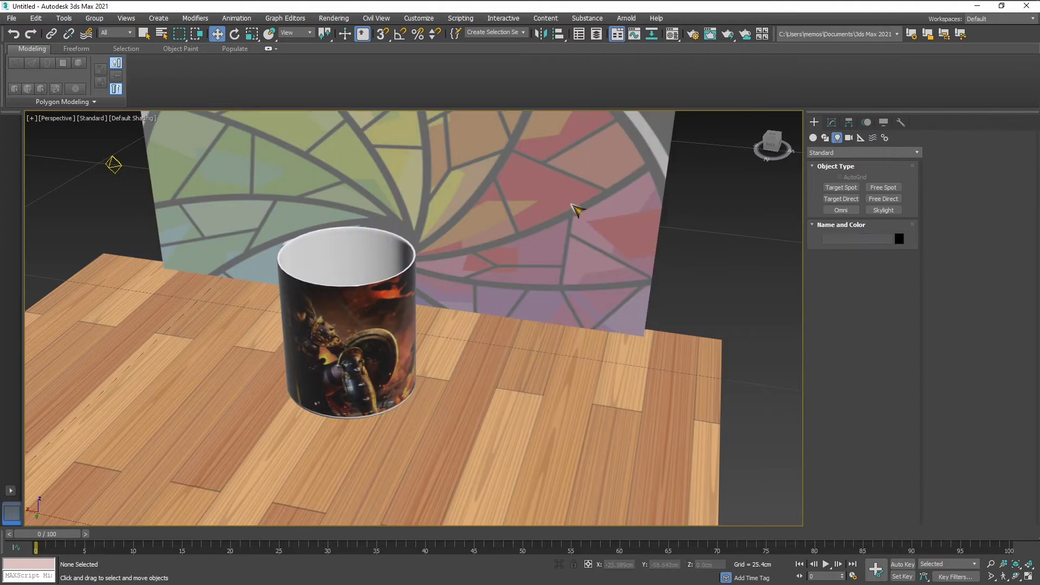
# - Turn off Show Frozen in Gray in the wood floor plane's object properties and freeze the floor
pyautogui.click(579, 397)
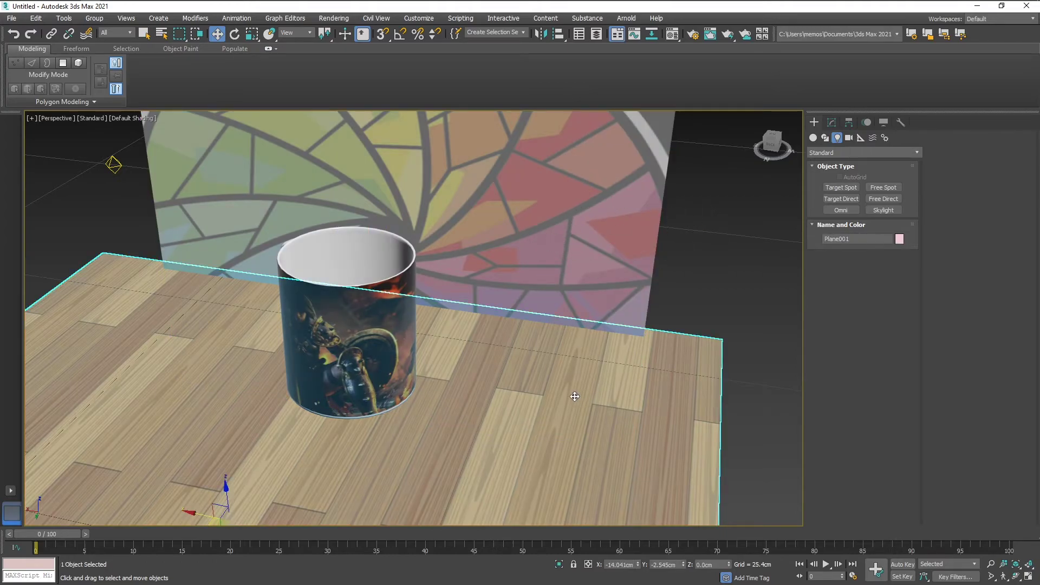
pyautogui.rightClick(558, 392)
pyautogui.click(591, 470)
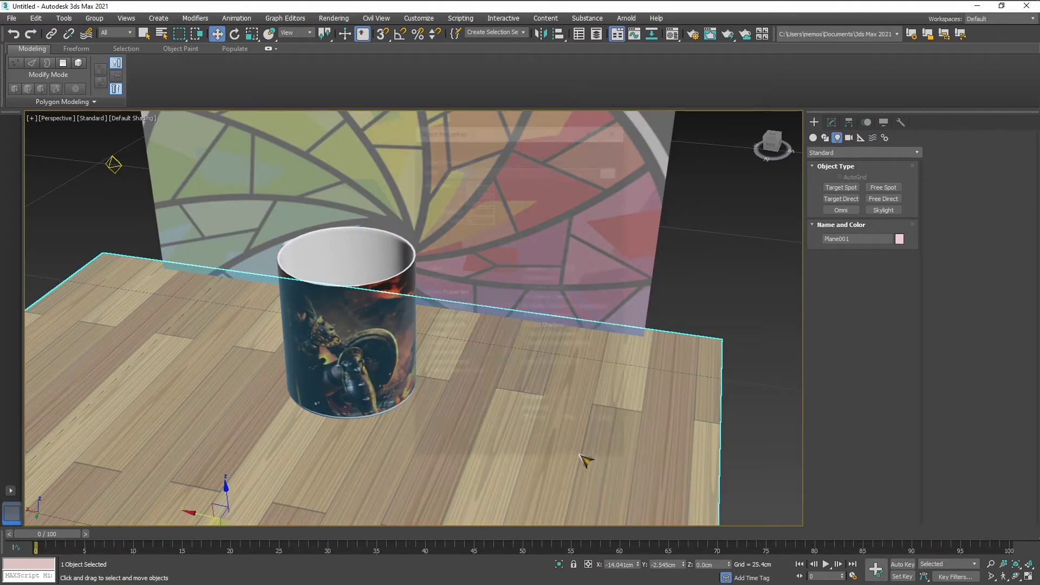
pyautogui.click(425, 374)
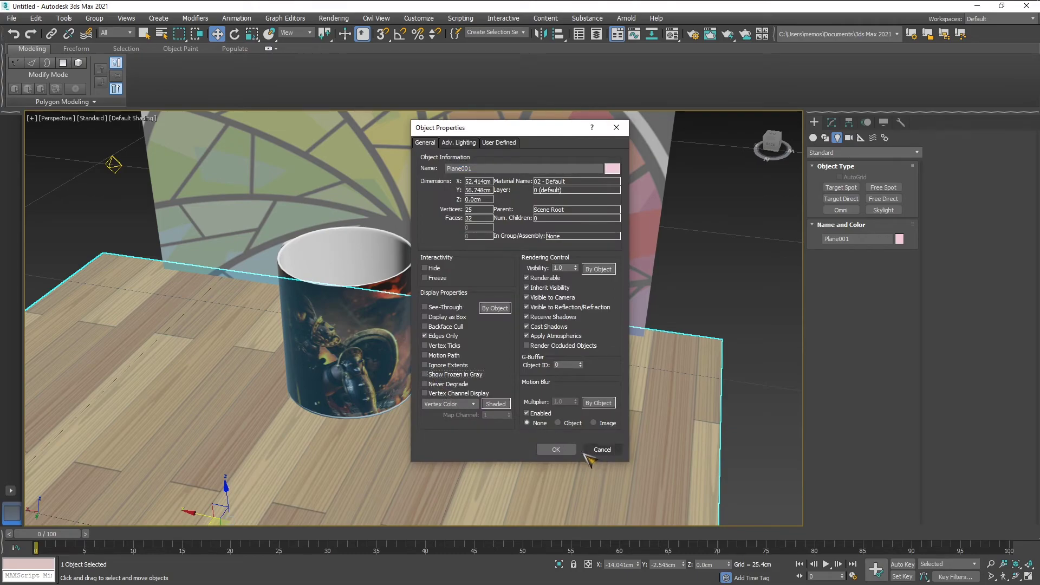
pyautogui.click(558, 451)
pyautogui.rightClick(609, 372)
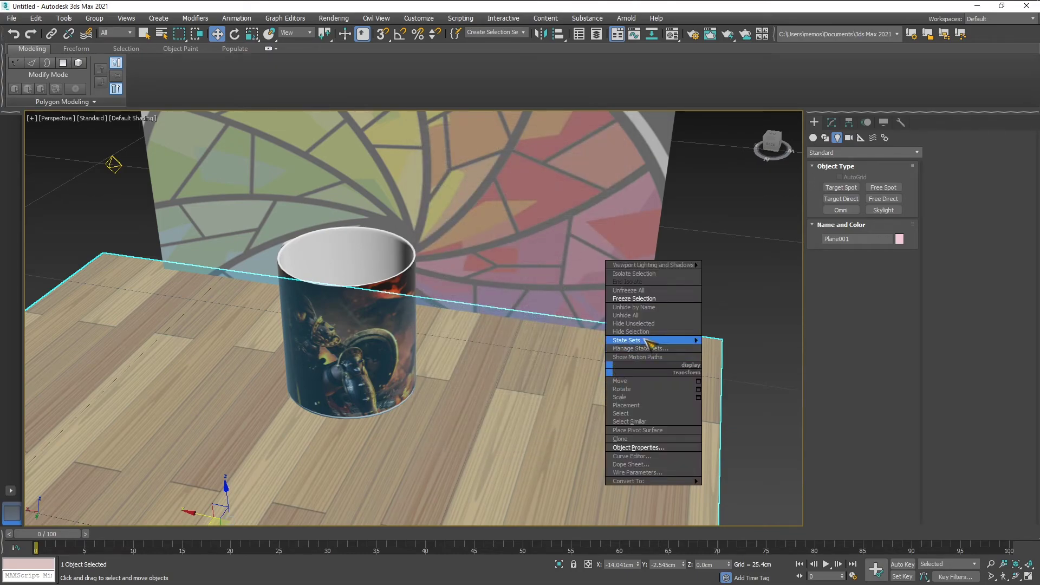
pyautogui.click(640, 301)
# - Select the mug standing on the frozen wood floor
pyautogui.keyDown('alt'); pyautogui.moveTo(467, 340); pyautogui.dragTo(517, 322, button='middle'); pyautogui.keyUp('alt')
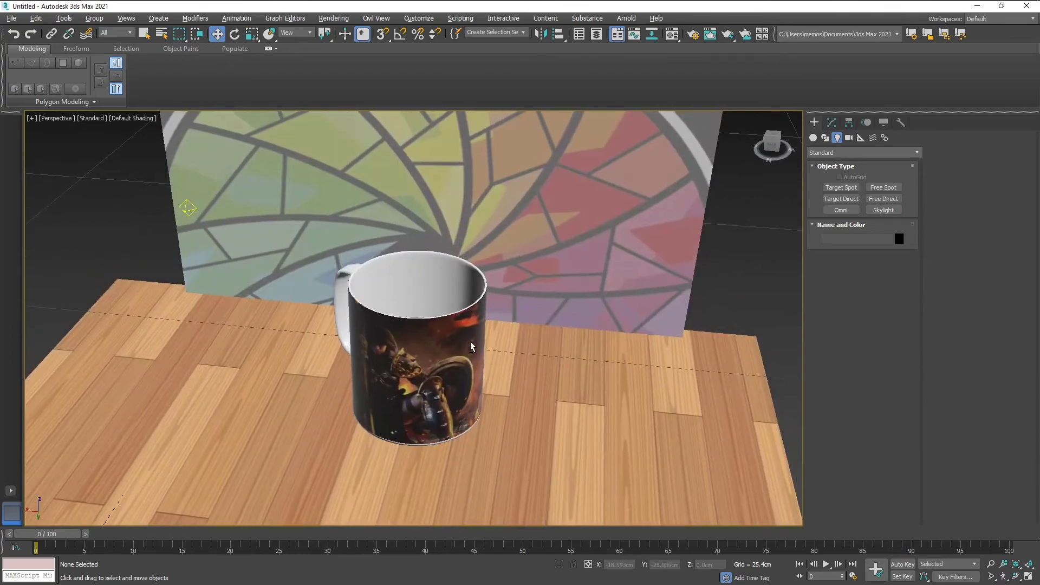
pyautogui.click(487, 415)
pyautogui.keyDown('alt'); pyautogui.moveTo(488, 414); pyautogui.dragTo(525, 374, button='middle'); pyautogui.keyUp('alt')
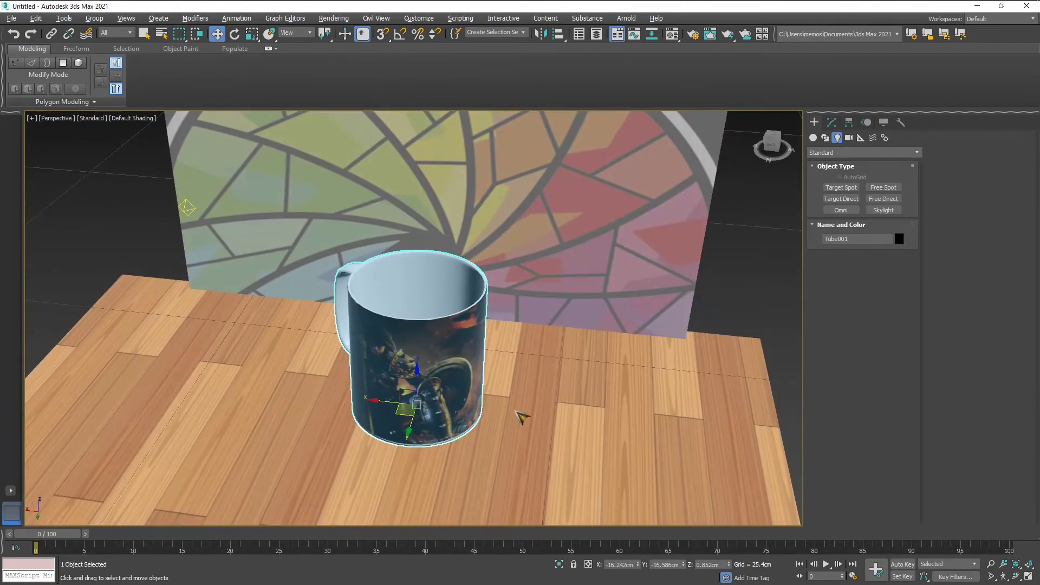
# - Assign the Scanline Renderer as the production renderer in the render setup
pyautogui.keyDown('alt'); pyautogui.moveTo(524, 418); pyautogui.dragTo(628, 389, button='middle'); pyautogui.keyUp('alt')
pyautogui.scroll(3, 533, 366)
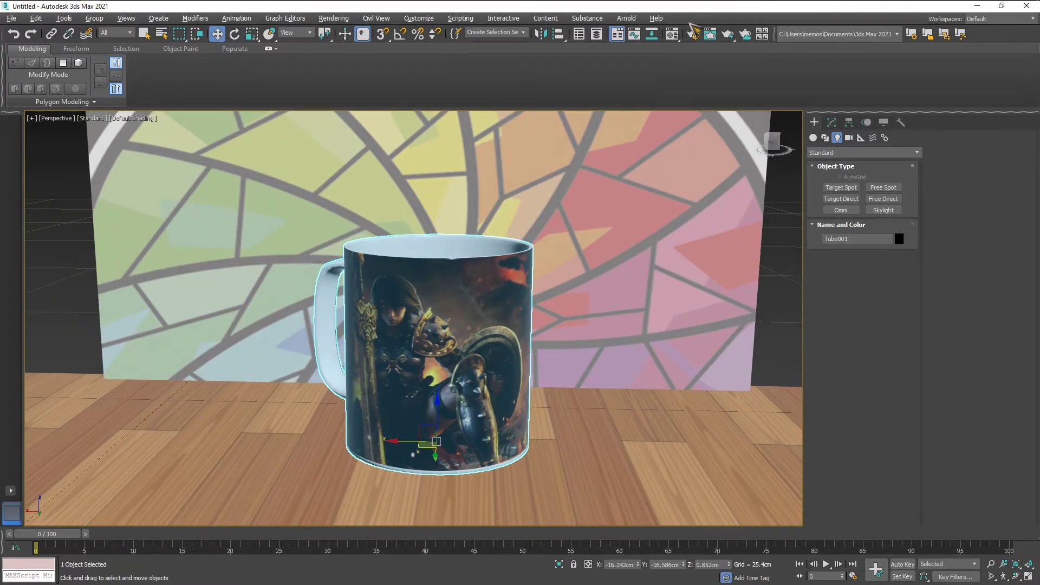
pyautogui.keyDown('alt'); pyautogui.moveTo(527, 218); pyautogui.dragTo(537, 219, button='middle'); pyautogui.keyUp('alt')
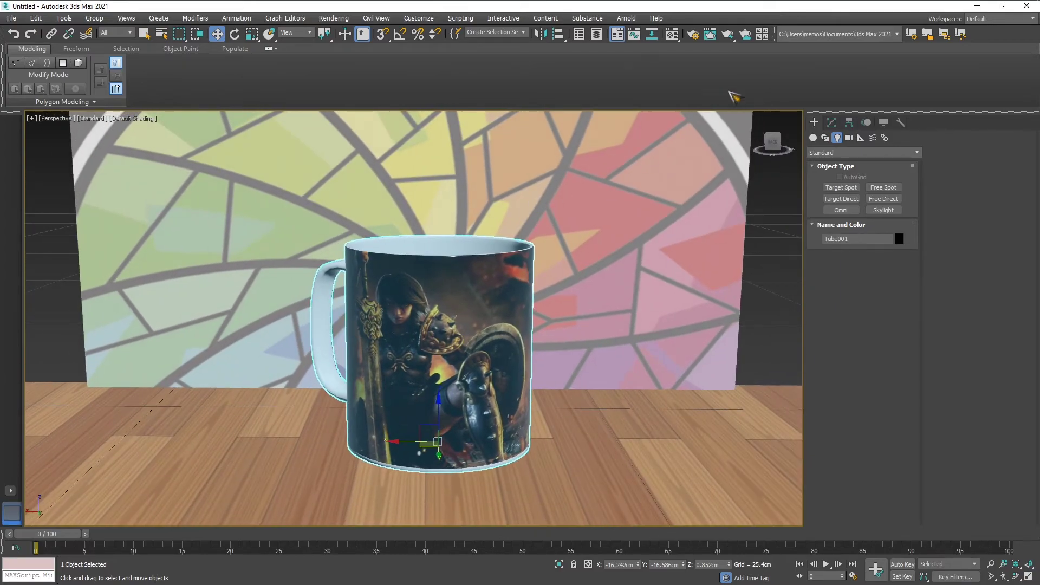
pyautogui.click(693, 34)
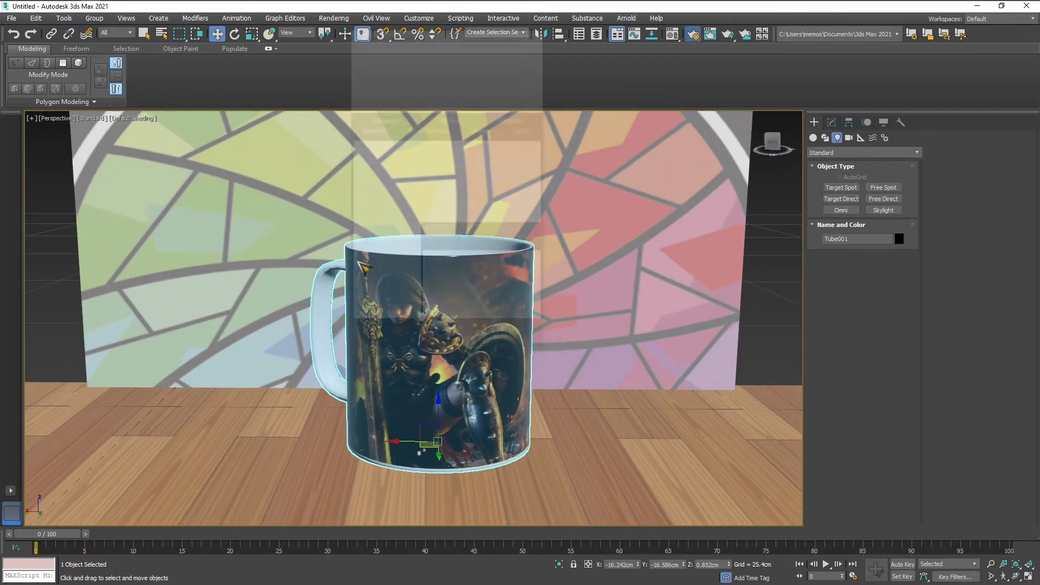
pyautogui.scroll(-5, 487, 328)
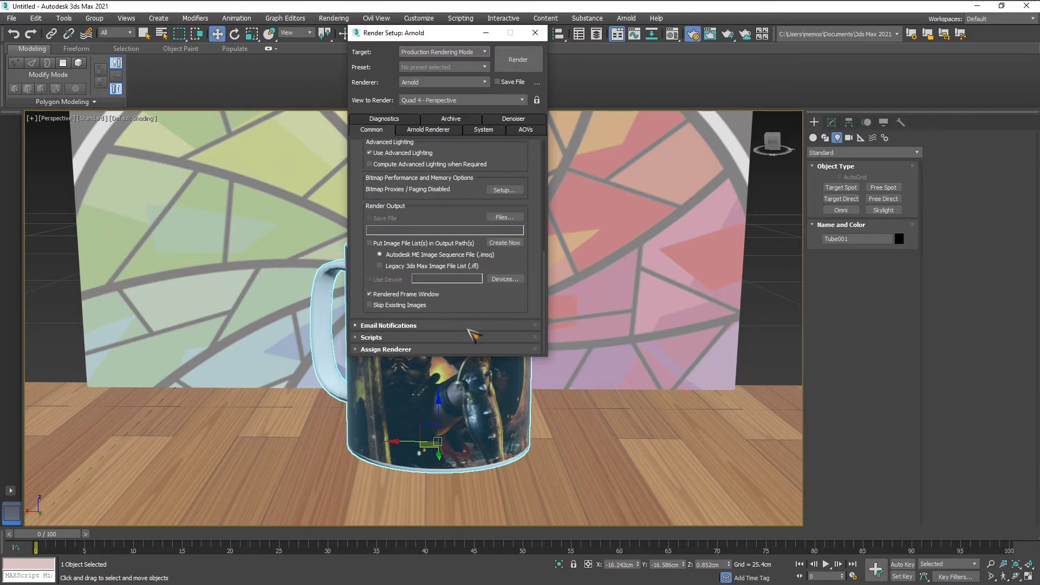
pyautogui.click(399, 350)
pyautogui.click(505, 302)
pyautogui.click(400, 141)
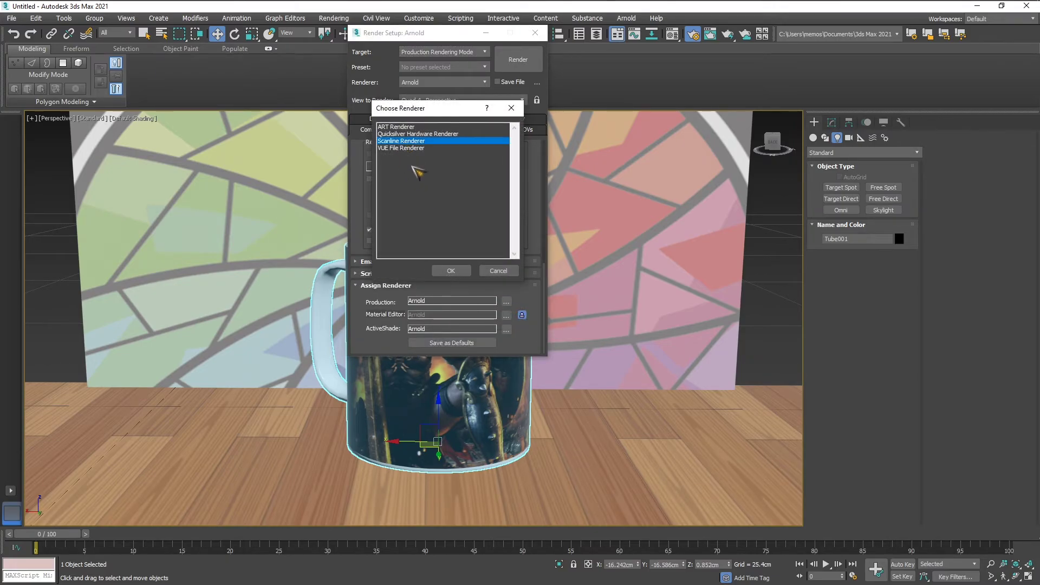
pyautogui.click(454, 272)
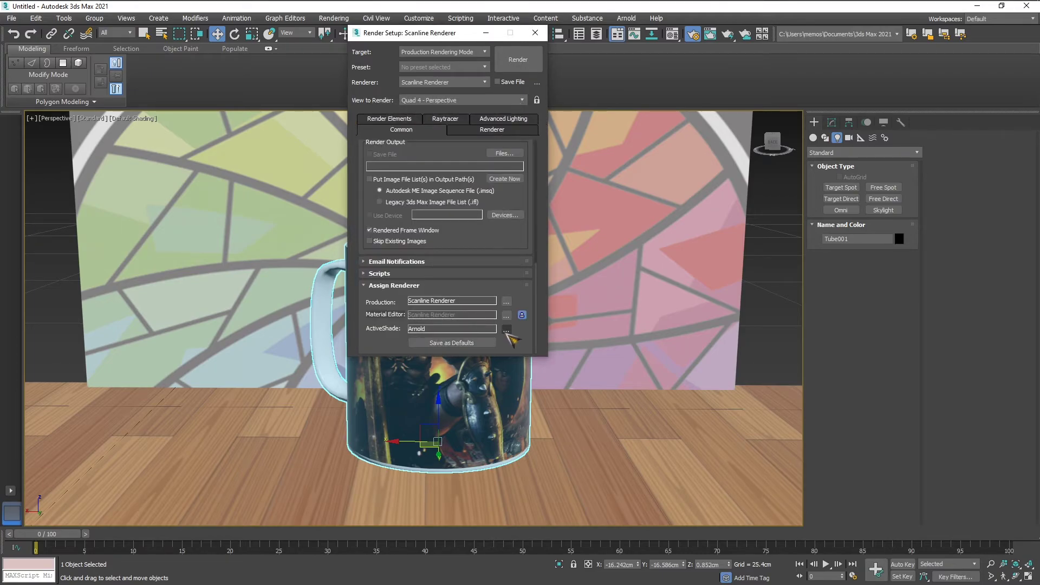
# - Replace Arnold as the ActiveShade renderer and close the render setup
pyautogui.click(506, 330)
pyautogui.click(404, 134)
pyautogui.click(451, 270)
pyautogui.scroll(10, 458, 342)
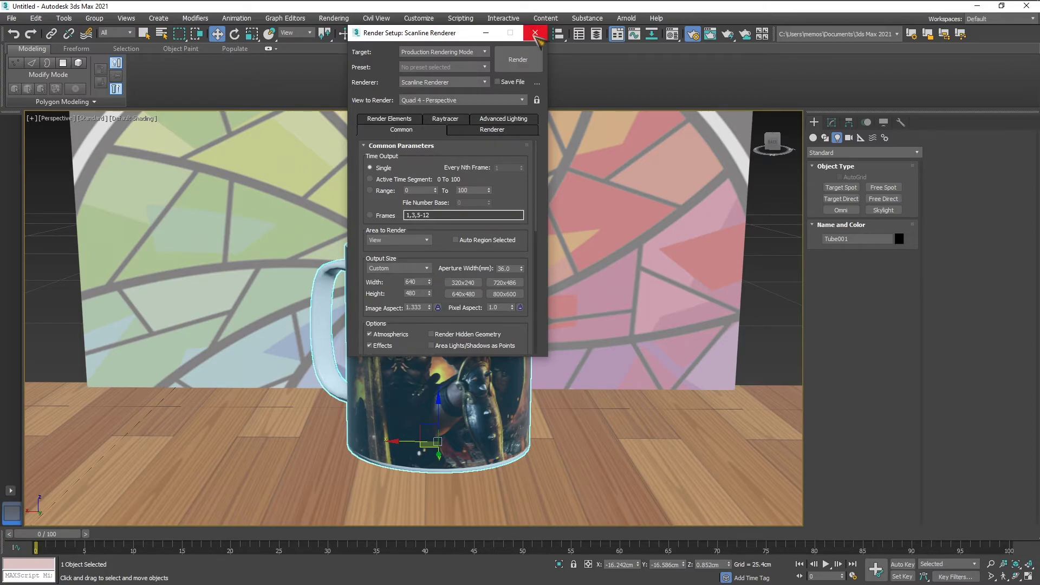
pyautogui.click(534, 34)
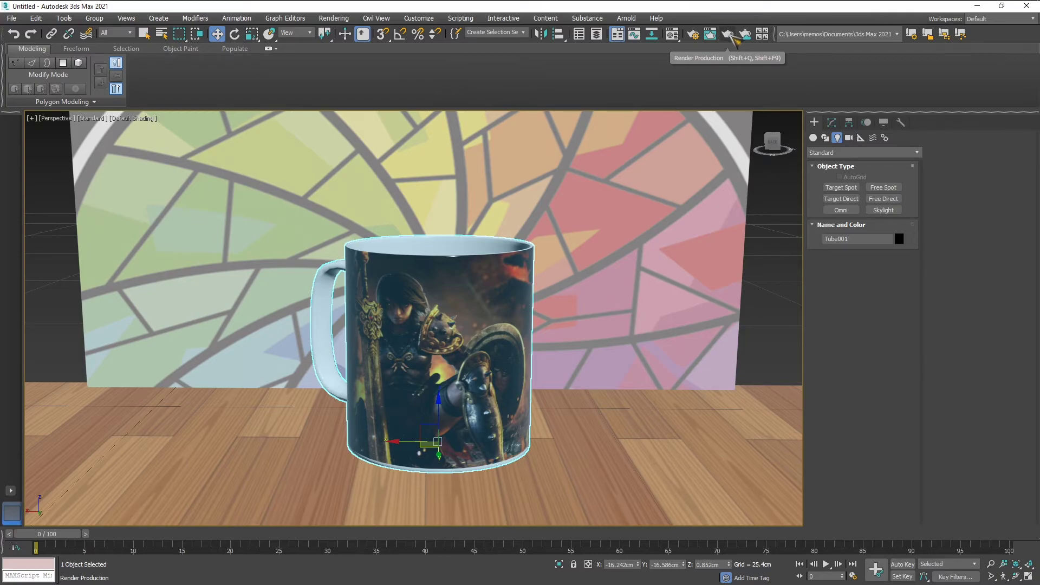
# - Test-render the perspective view of the mug with the Scanline Renderer and dismiss the rendered image
pyautogui.click(732, 39)
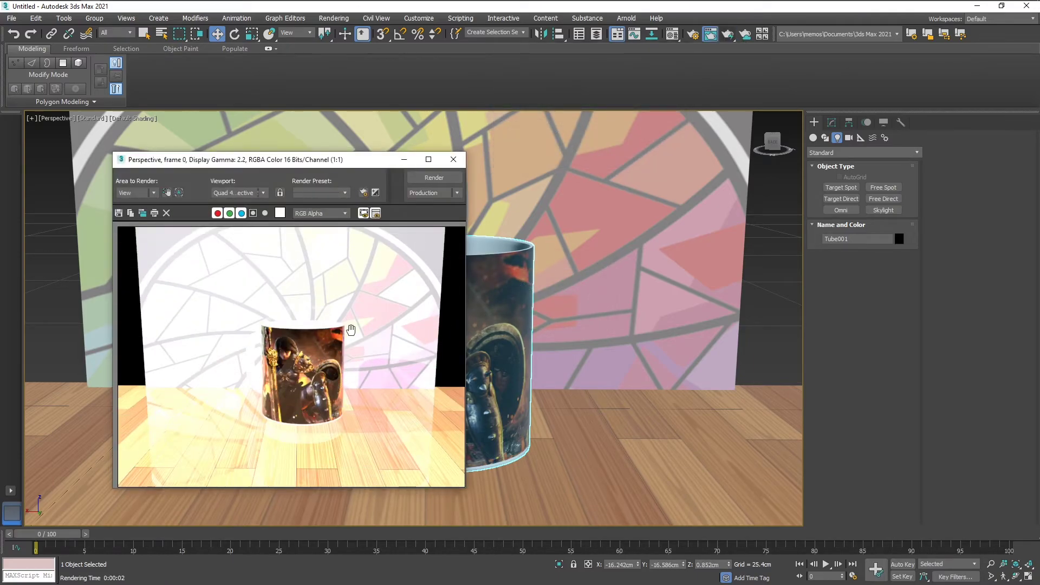
pyautogui.click(453, 159)
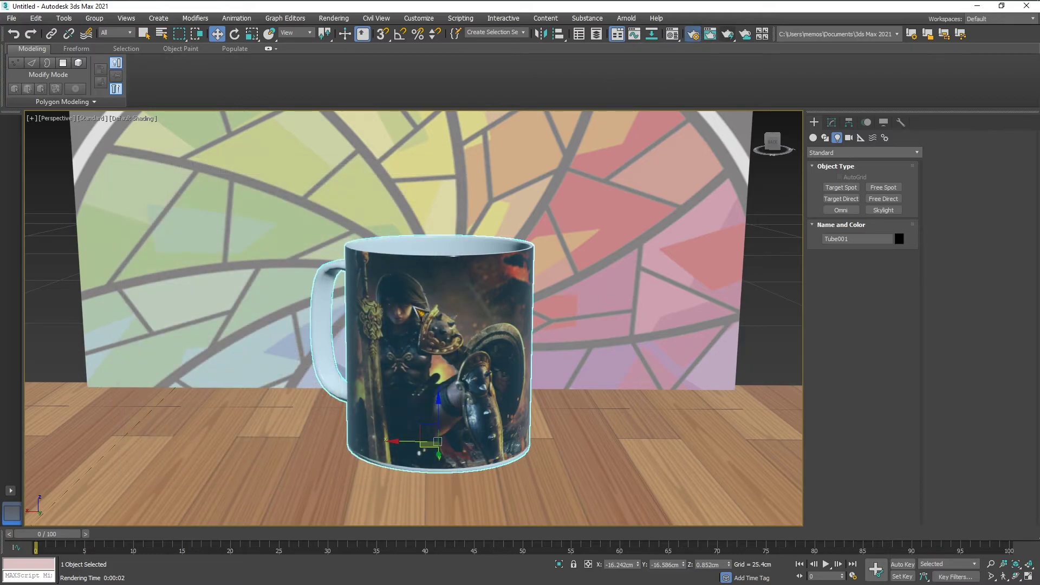
# - Set the render output size to the HDTV (video) preset at 1920 x 1080
pyautogui.press('F10')
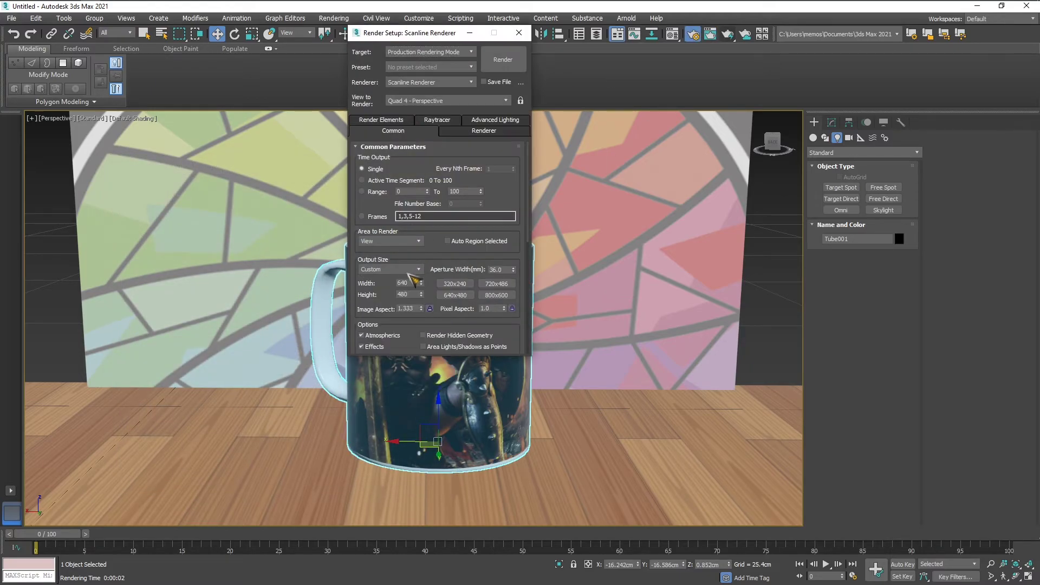
pyautogui.click(416, 271)
pyautogui.click(379, 406)
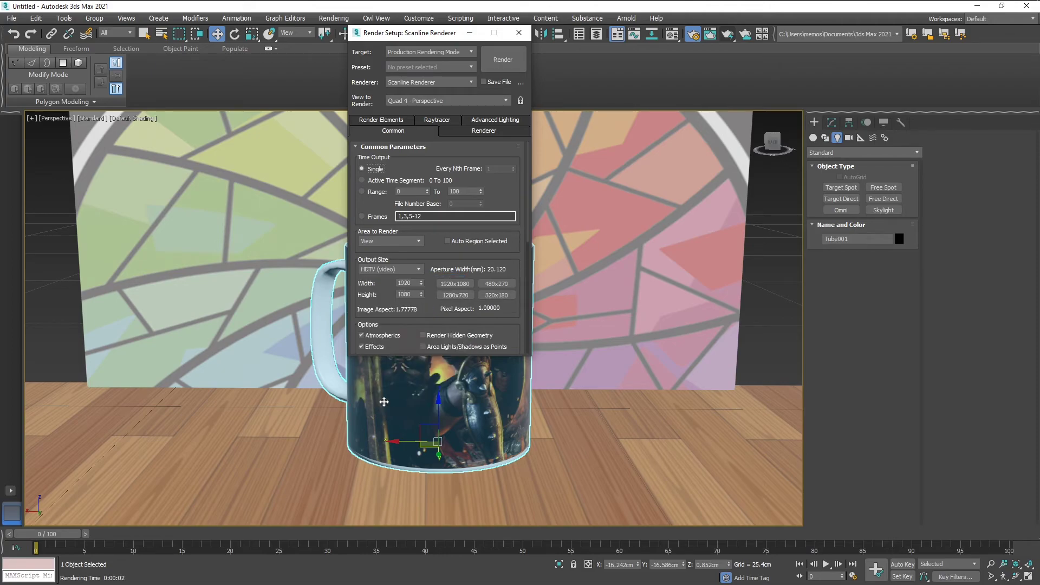
pyautogui.click(597, 86)
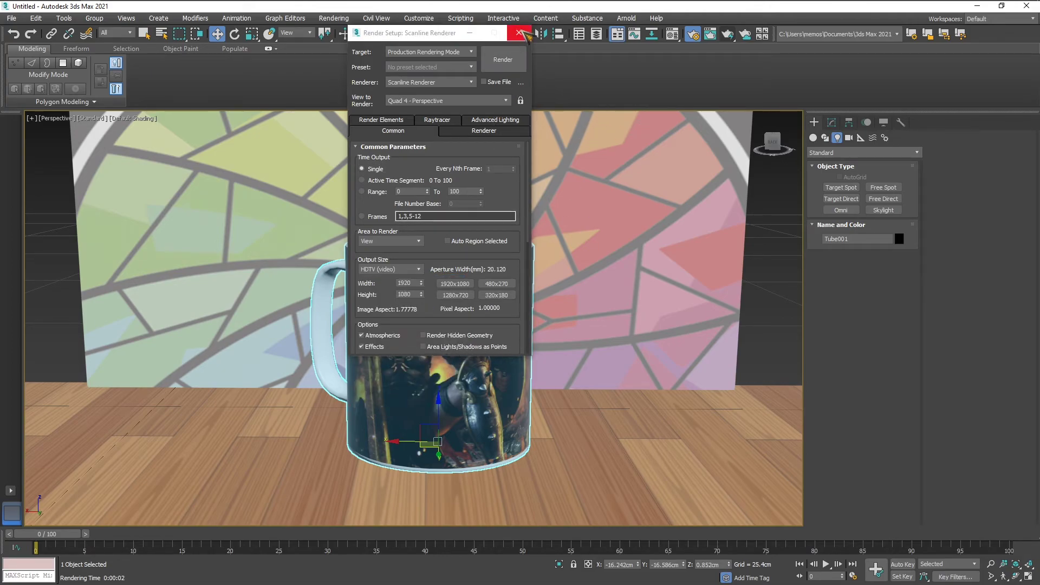
pyautogui.click(519, 32)
# - Try deleting the Omni light and the skylight in front of the floor, and undo both deletions
pyautogui.scroll(-5, 444, 339)
pyautogui.scroll(-2, 443, 340)
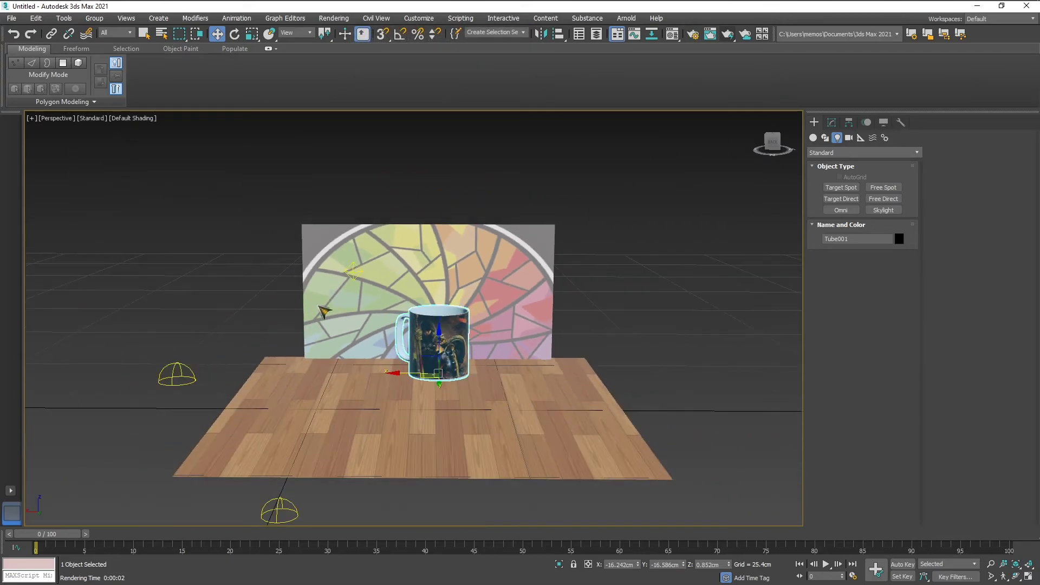
pyautogui.click(352, 270)
pyautogui.press('Delete')
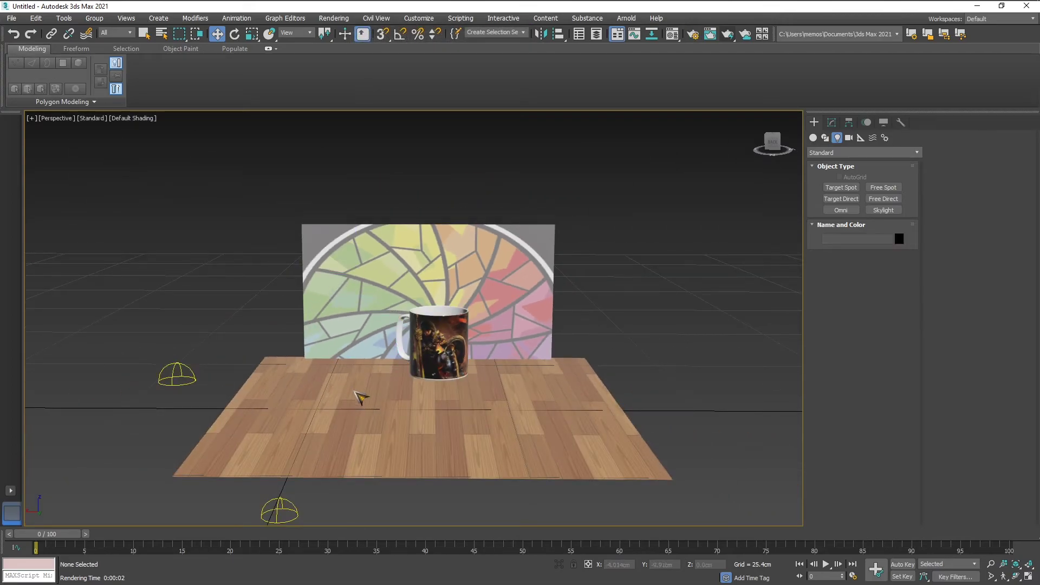
pyautogui.click(280, 507)
pyautogui.press('Delete')
pyautogui.hotkey('ctrl', 'z')
pyautogui.hotkey('ctrl', 'z')
pyautogui.hotkey('ctrl', 'z')
pyautogui.hotkey('ctrl', 'z')
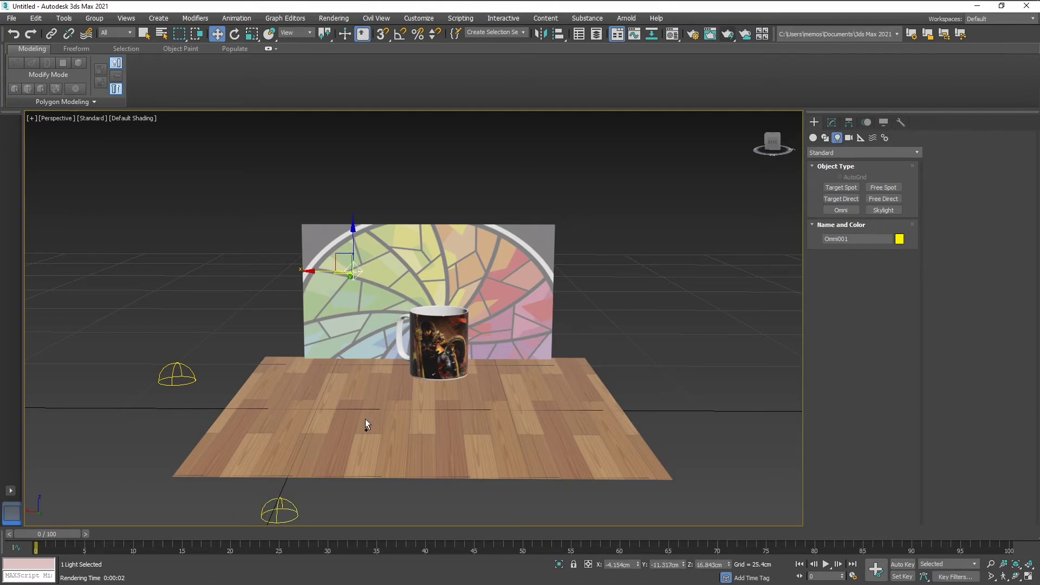
# - Delete the skylight in front of the wood floor and render a close view of the mug
pyautogui.press('Delete')
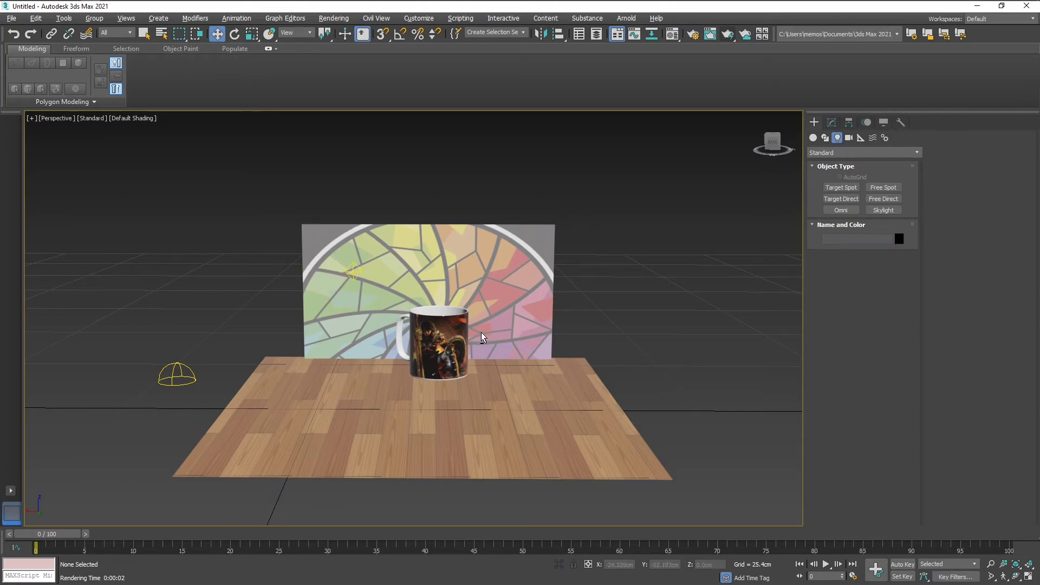
pyautogui.scroll(5, 480, 335)
pyautogui.keyDown('alt'); pyautogui.moveTo(473, 357); pyautogui.dragTo(450, 346, button='middle'); pyautogui.keyUp('alt')
pyautogui.scroll(5, 450, 345)
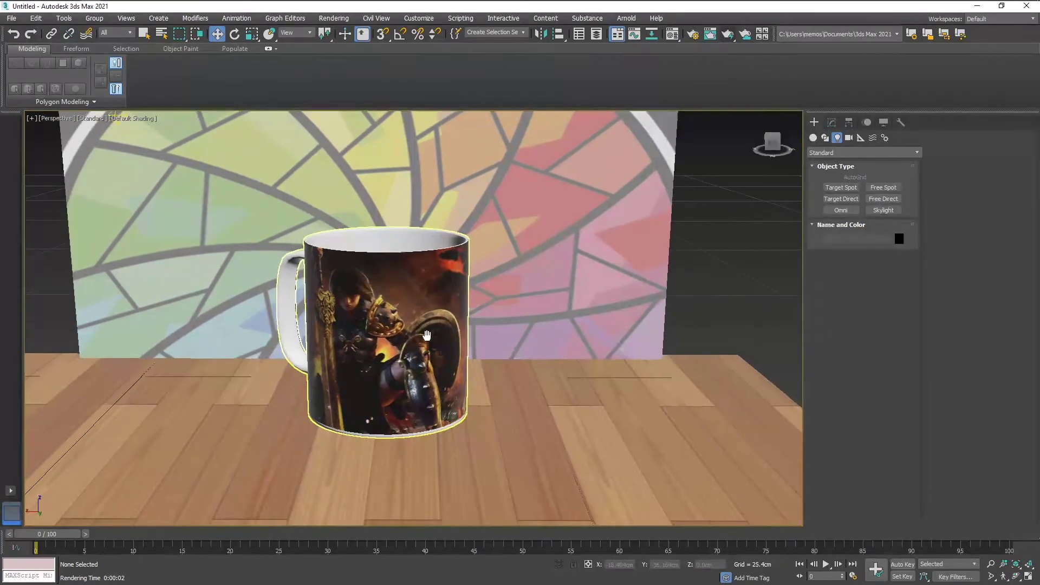
pyautogui.scroll(4, 429, 341)
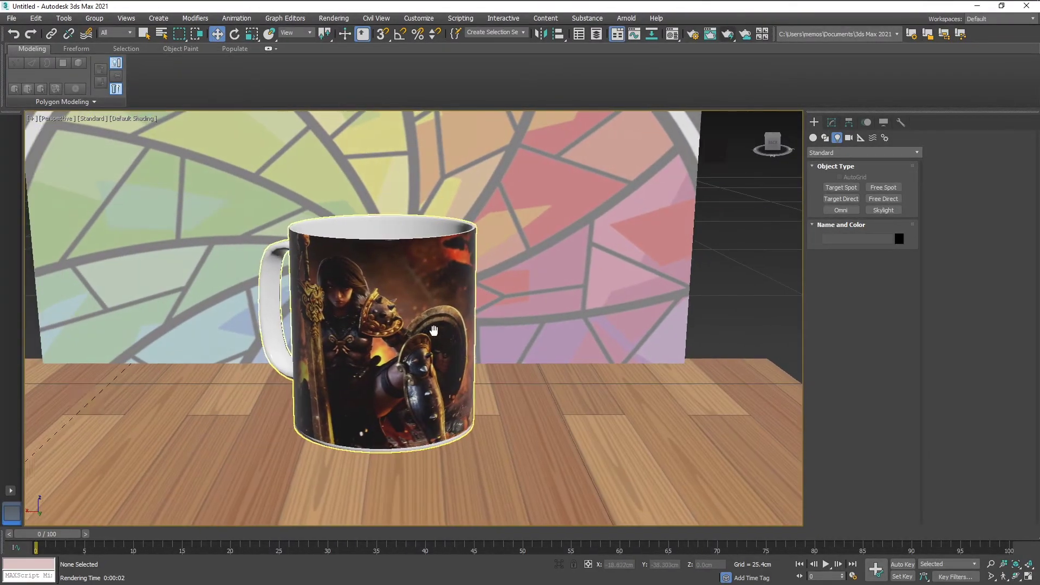
pyautogui.click(730, 38)
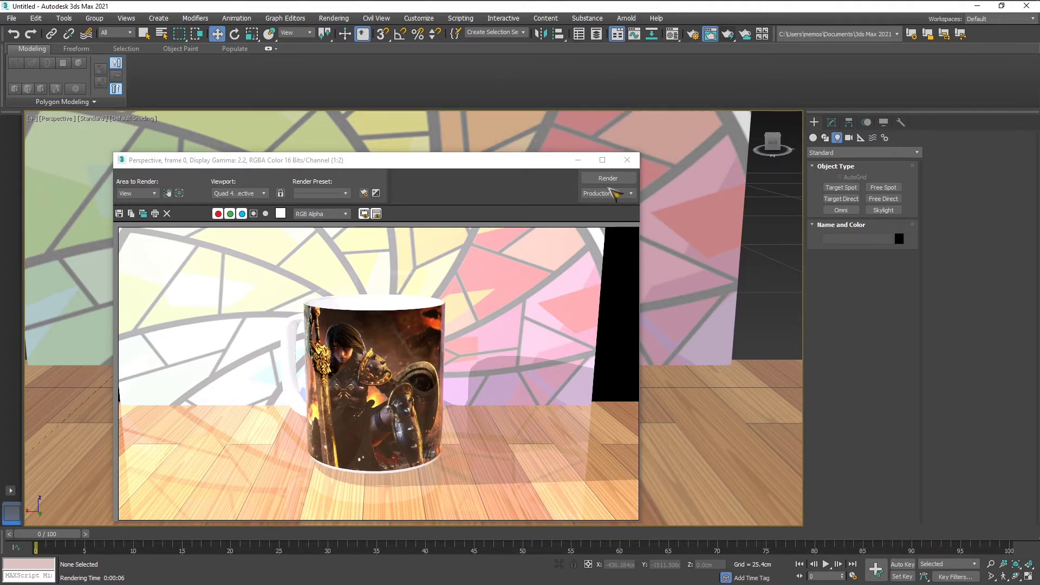
pyautogui.click(626, 159)
# - Delete the Omni light near the backdrop
pyautogui.scroll(-10, 305, 280)
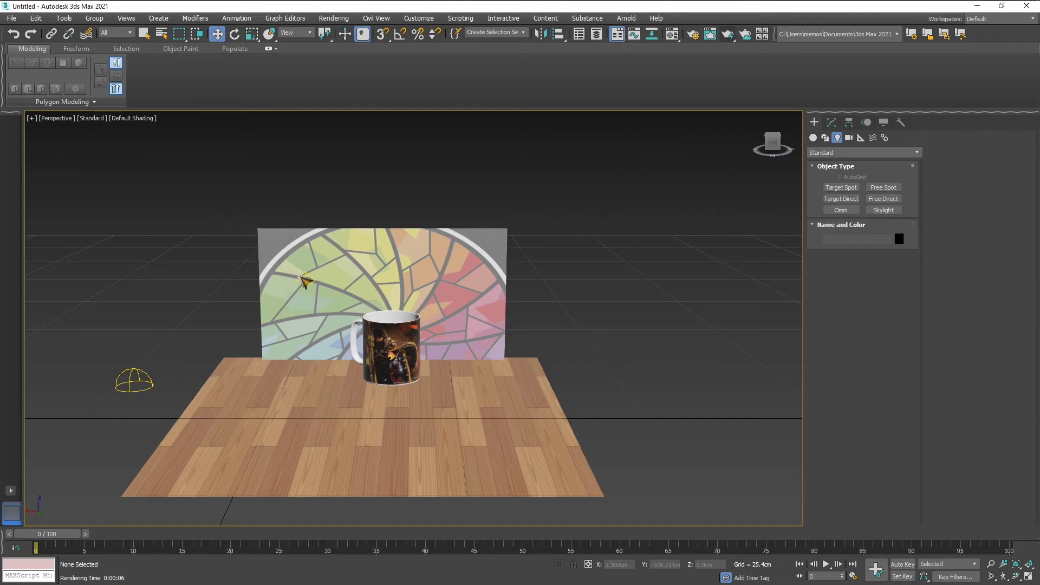
pyautogui.click(305, 280)
pyautogui.hotkey('ctrl', 'd')
# - Render the mug against the backdrop with the remaining skylight and inspect its base on the wood floor
pyautogui.scroll(3, 391, 346)
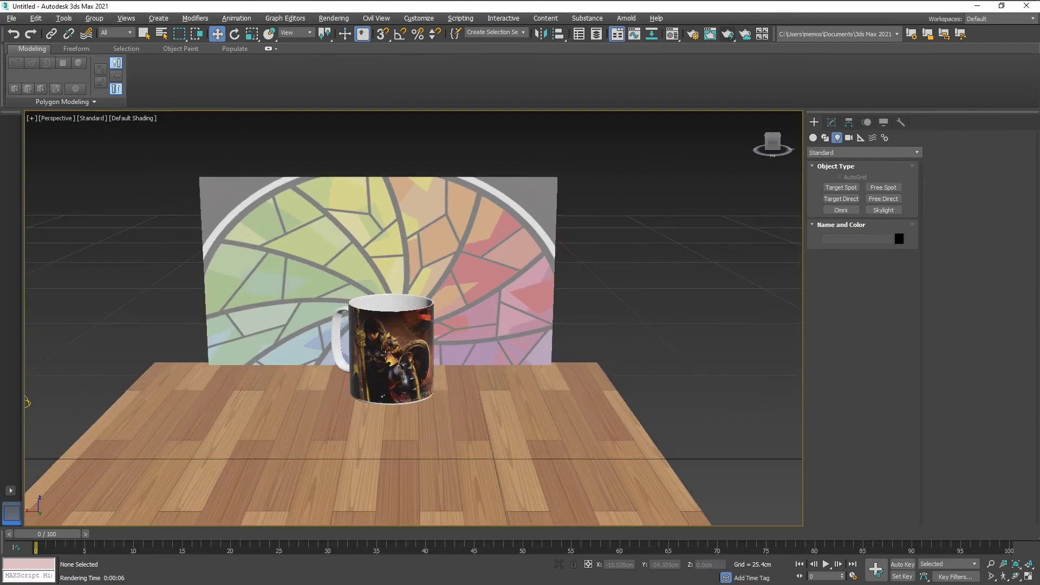
pyautogui.scroll(4, 385, 355)
pyautogui.scroll(2, 385, 357)
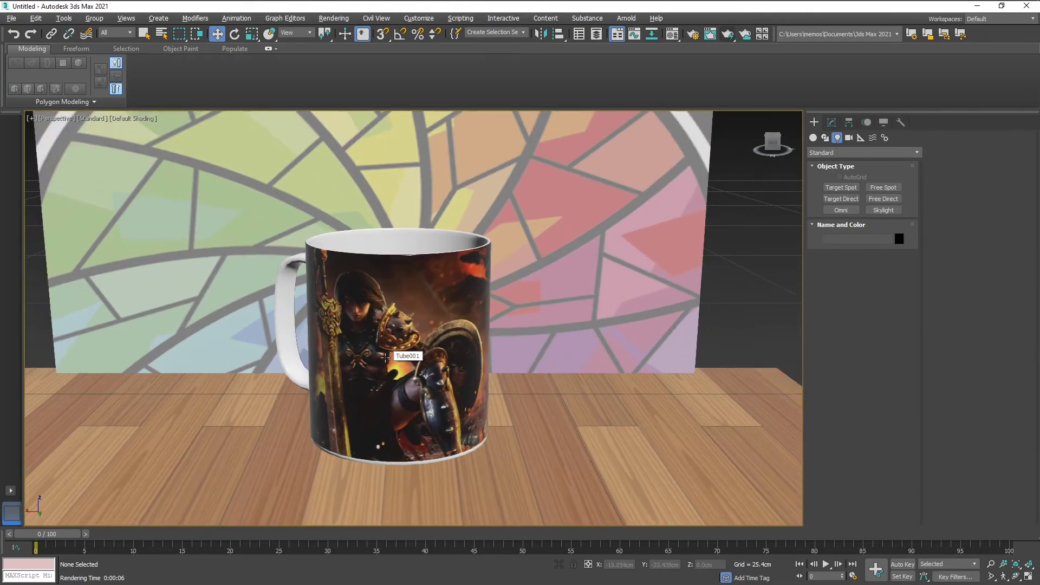
pyautogui.scroll(-8, 387, 361)
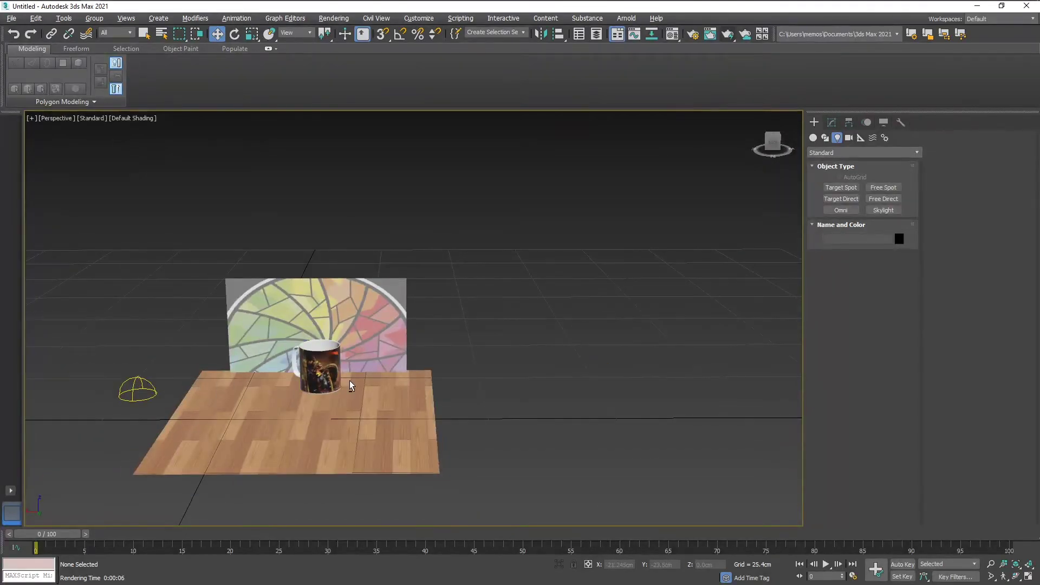
pyautogui.scroll(4, 298, 370)
pyautogui.scroll(5, 296, 368)
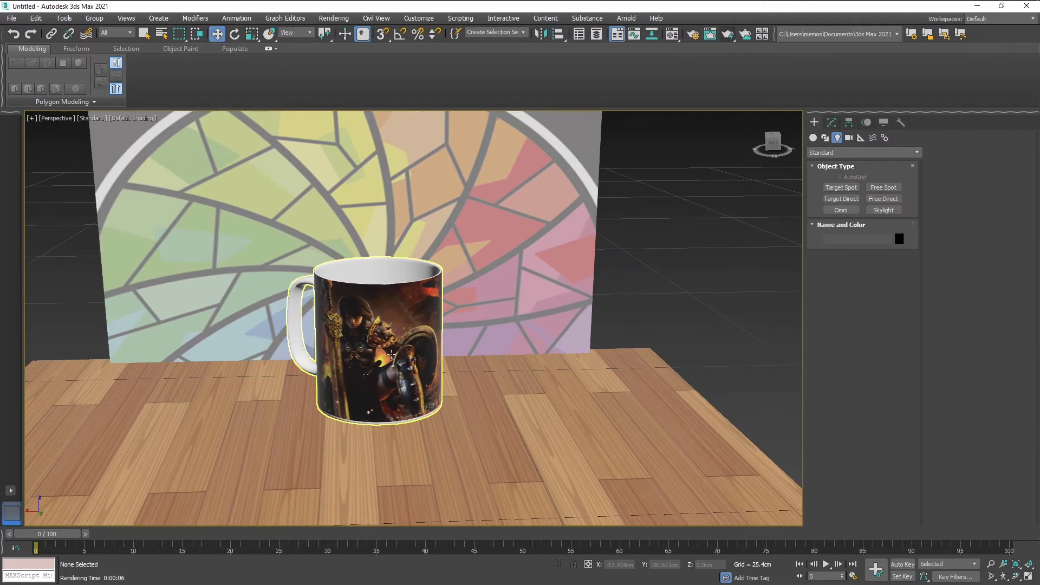
pyautogui.scroll(3, 394, 359)
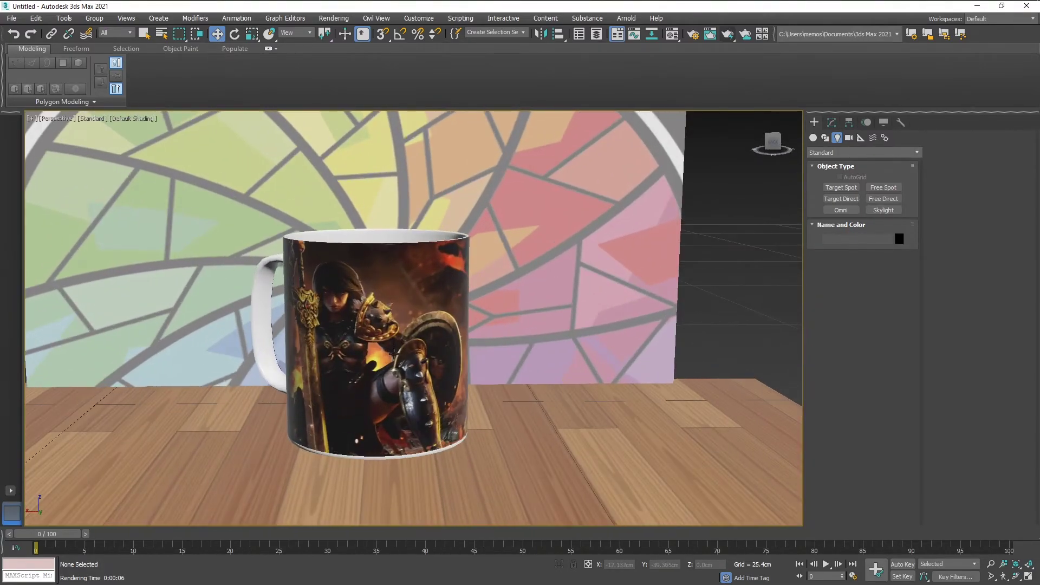
pyautogui.moveTo(418, 329); pyautogui.dragTo(447, 325, button='middle')
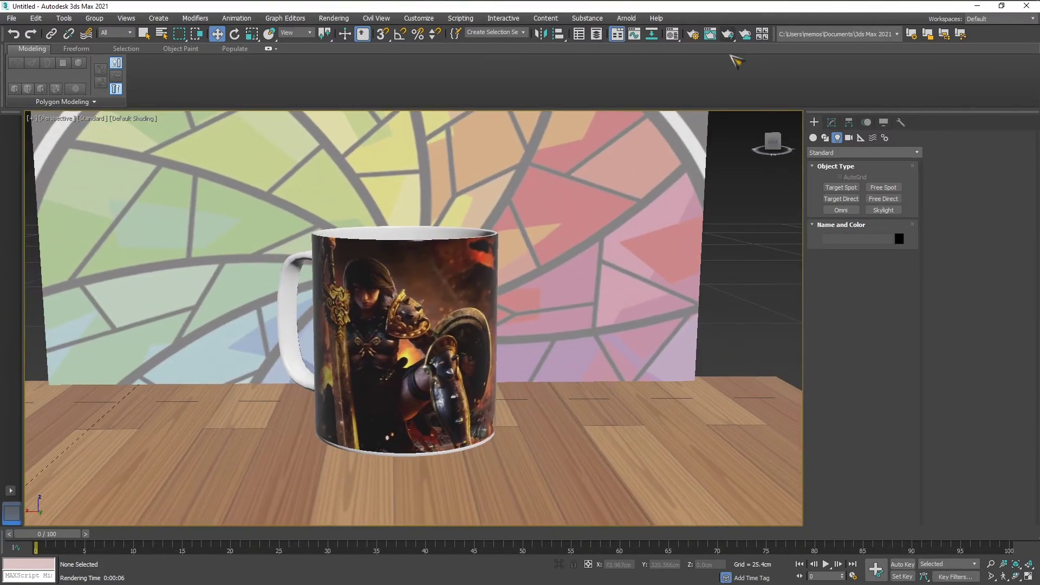
pyautogui.click(711, 34)
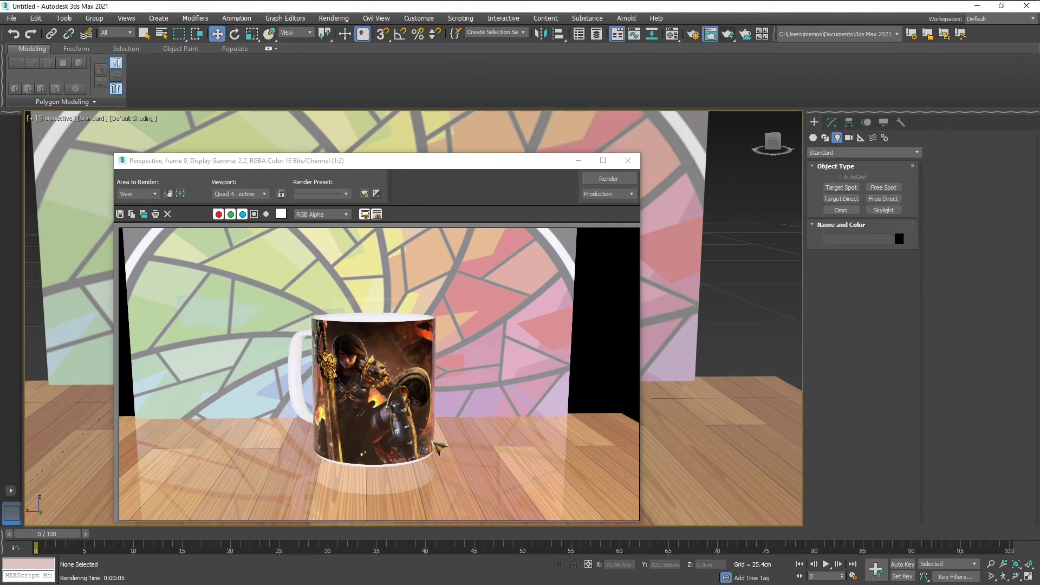
pyautogui.moveTo(421, 455); pyautogui.dragTo(417, 449, button='middle')
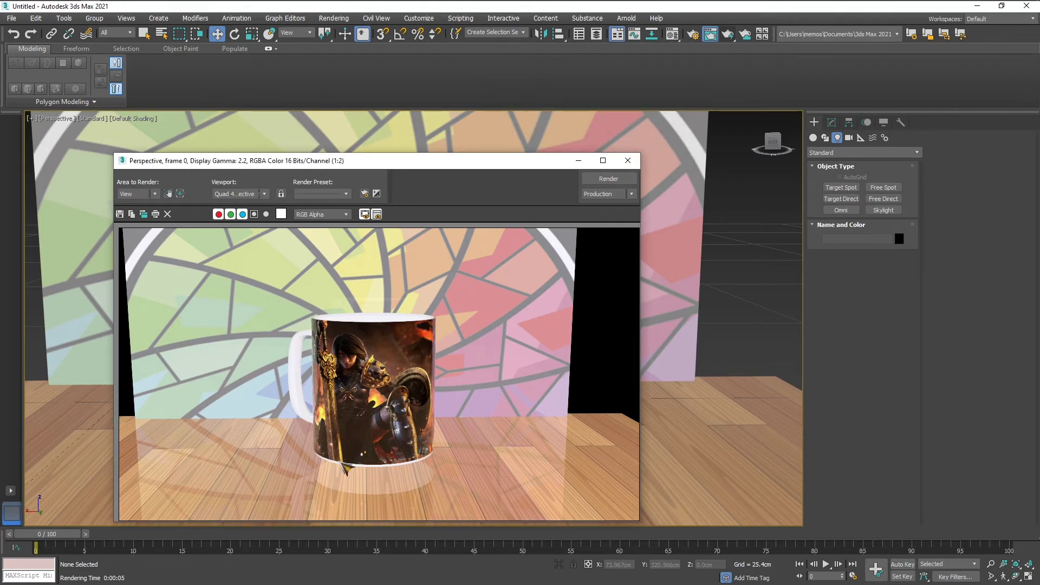
pyautogui.click(628, 161)
# - Select the mug and set its Z position to 0 cm so it rests on the wood floor
pyautogui.moveTo(509, 441)
pyautogui.keyDown('alt'); pyautogui.mouseDown(button='middle')
pyautogui.moveTo(501, 413)
pyautogui.moveTo(488, 460)
pyautogui.moveTo(551, 399)
pyautogui.moveTo(524, 431)
pyautogui.mouseUp(button='middle'); pyautogui.keyUp('alt')
pyautogui.scroll(-3, 623, 417)
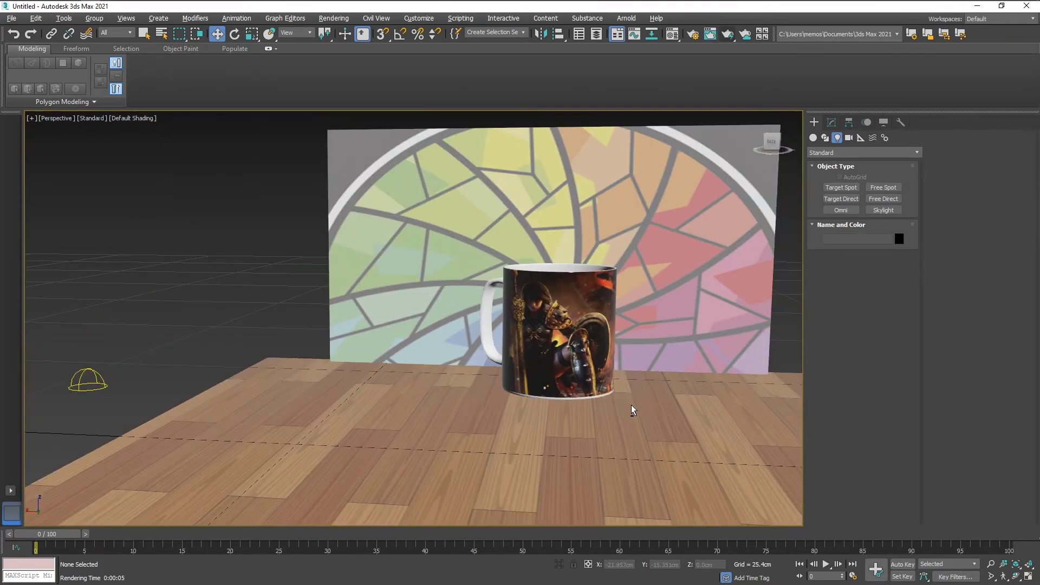
pyautogui.click(580, 359)
pyautogui.keyDown('alt'); pyautogui.moveTo(592, 376); pyautogui.dragTo(759, 556, button='middle'); pyautogui.keyUp('alt')
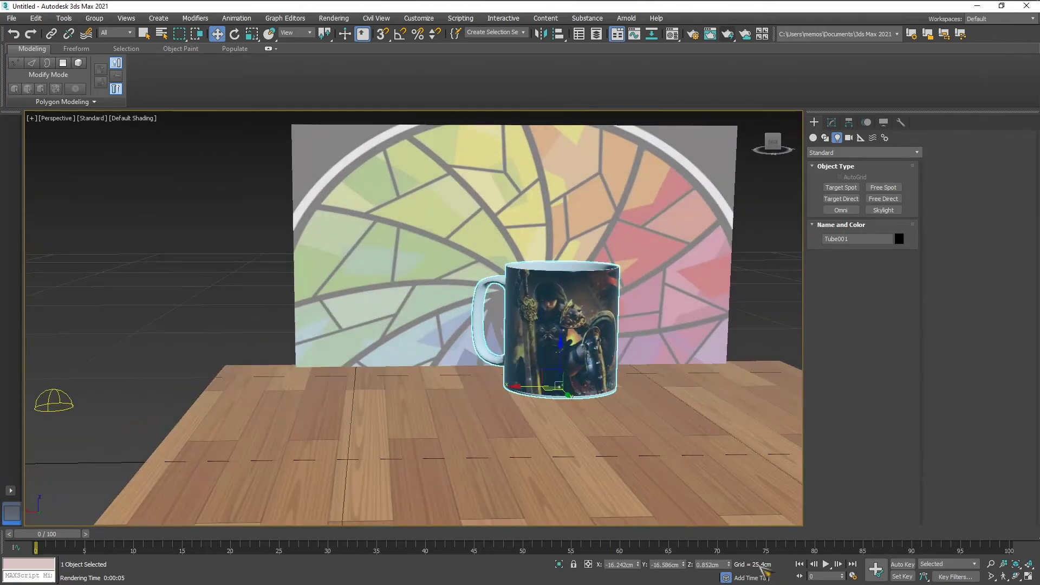
pyautogui.write('0')
pyautogui.press('Return')
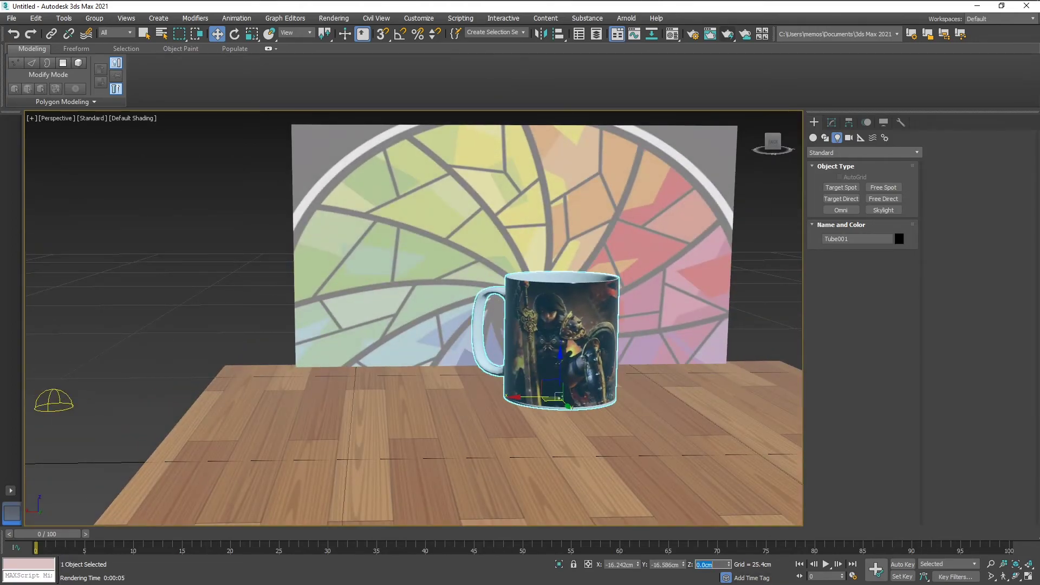
# - Render a low, close front view of the lowered mug on the wood floor
pyautogui.keyDown('alt'); pyautogui.moveTo(632, 454); pyautogui.dragTo(547, 386, button='middle'); pyautogui.keyUp('alt')
pyautogui.scroll(3, 568, 417)
pyautogui.scroll(4, 547, 386)
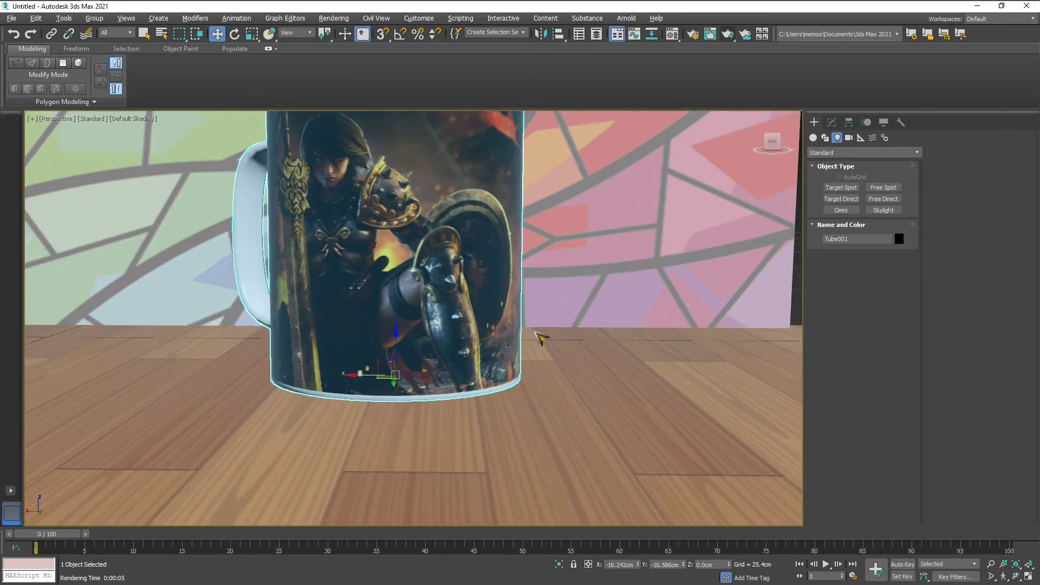
pyautogui.scroll(-5, 551, 318)
pyautogui.scroll(5, 558, 343)
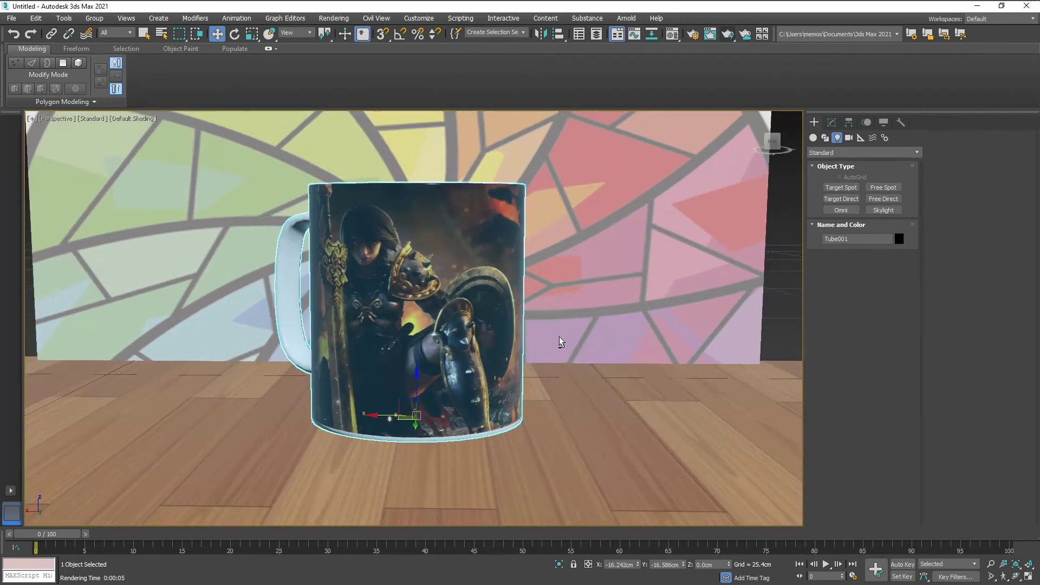
pyautogui.moveTo(571, 334); pyautogui.dragTo(583, 333, button='middle')
pyautogui.click(730, 38)
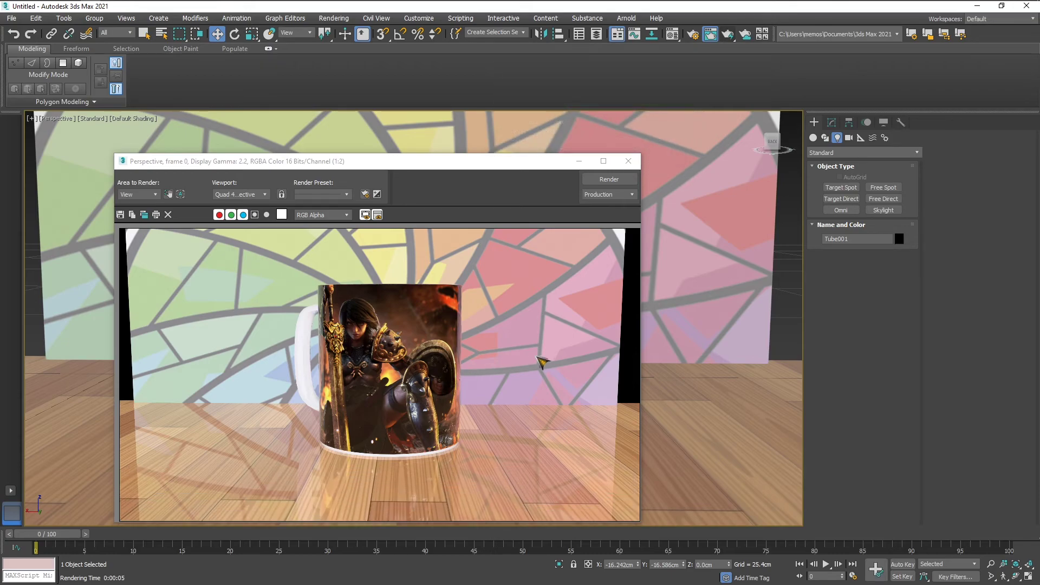
# - Save the mug render as a JPEG named belona render in the Texturas folder at quality 100
pyautogui.click(121, 215)
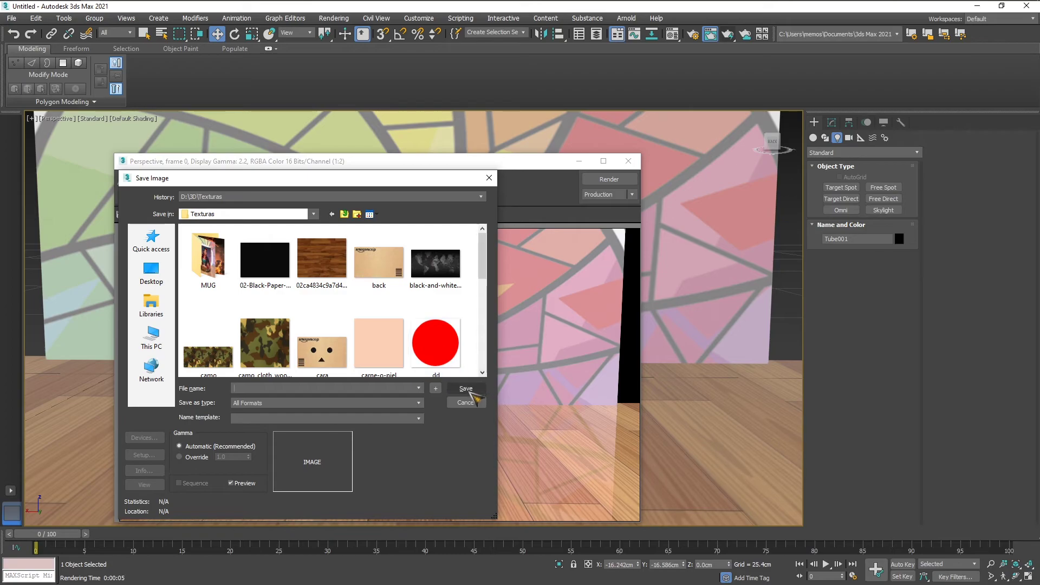
pyautogui.click(413, 404)
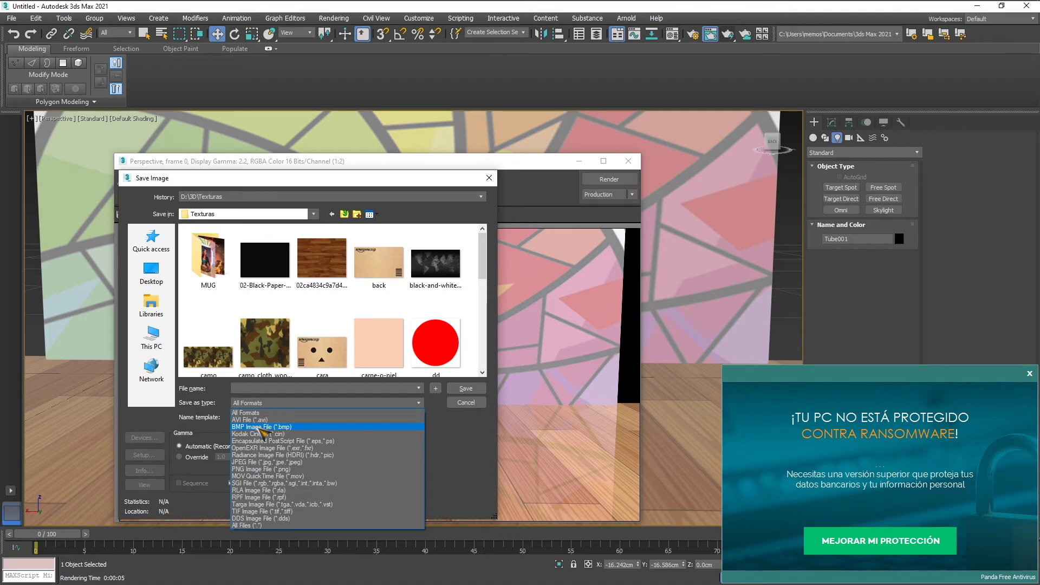
pyautogui.click(205, 428)
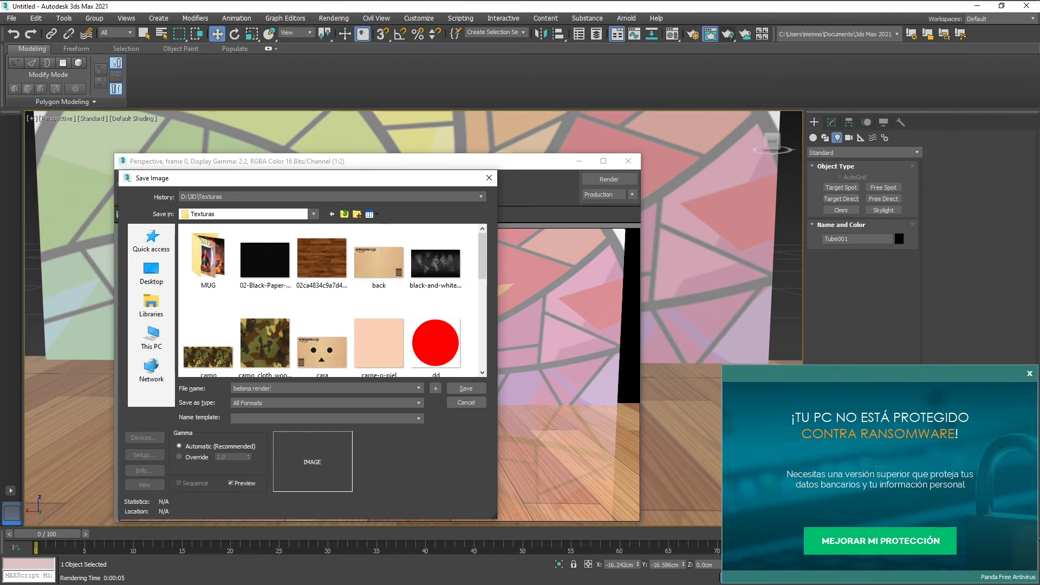
pyautogui.click(405, 404)
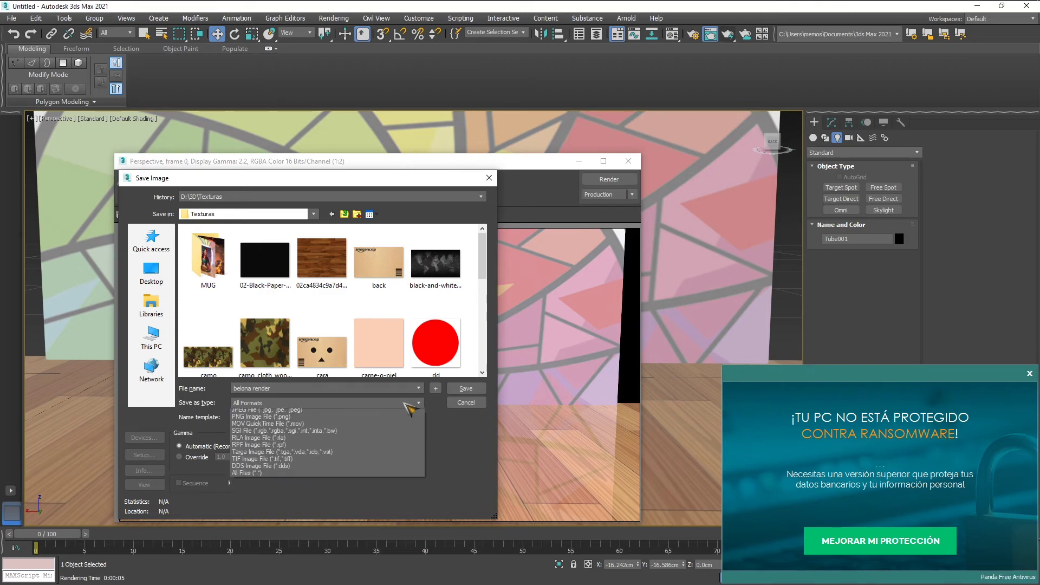
pyautogui.click(247, 462)
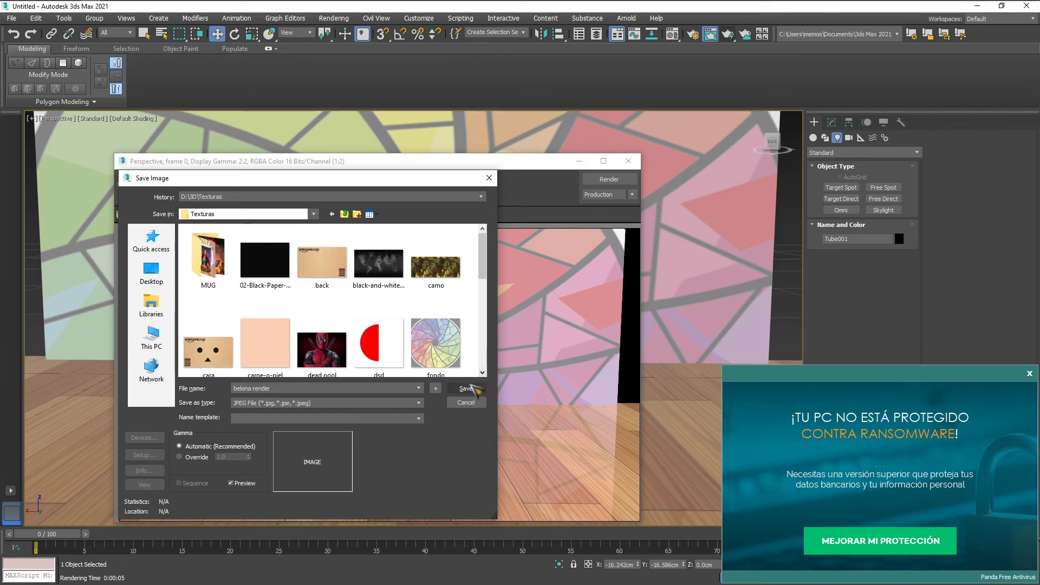
pyautogui.scroll(-2, 317, 322)
pyautogui.scroll(-5, 317, 322)
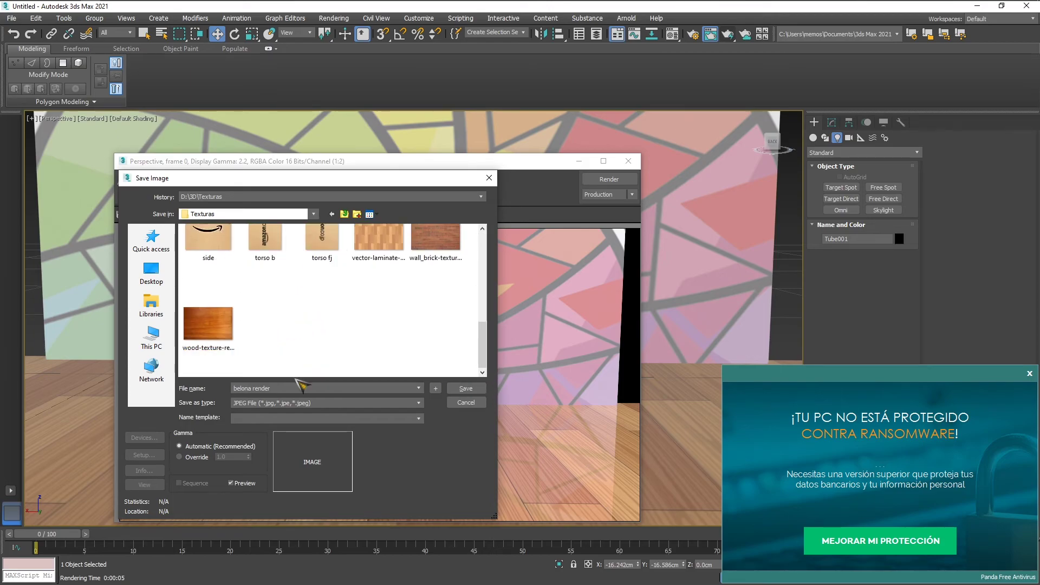
pyautogui.click(466, 389)
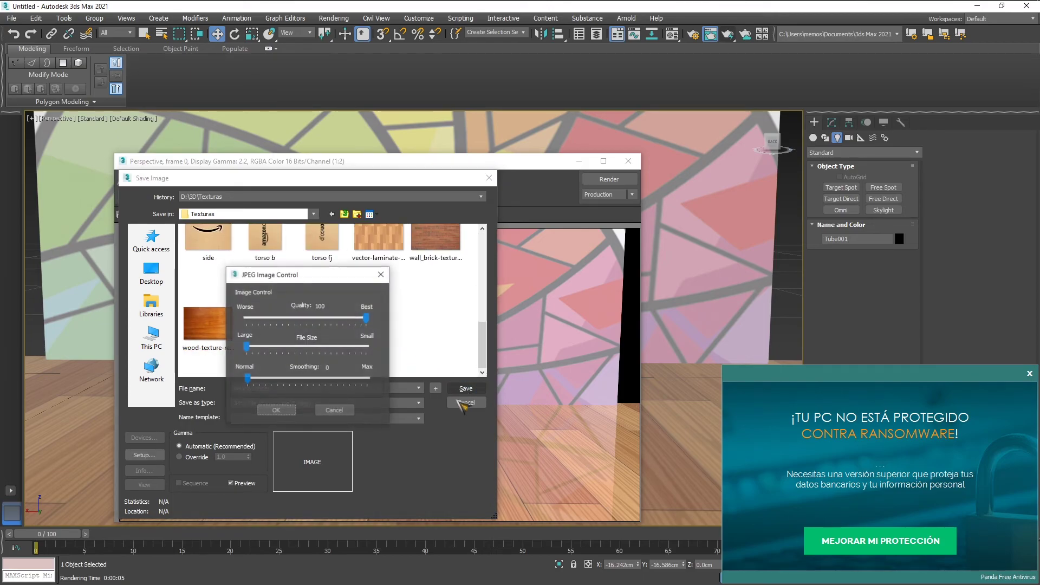
pyautogui.click(276, 410)
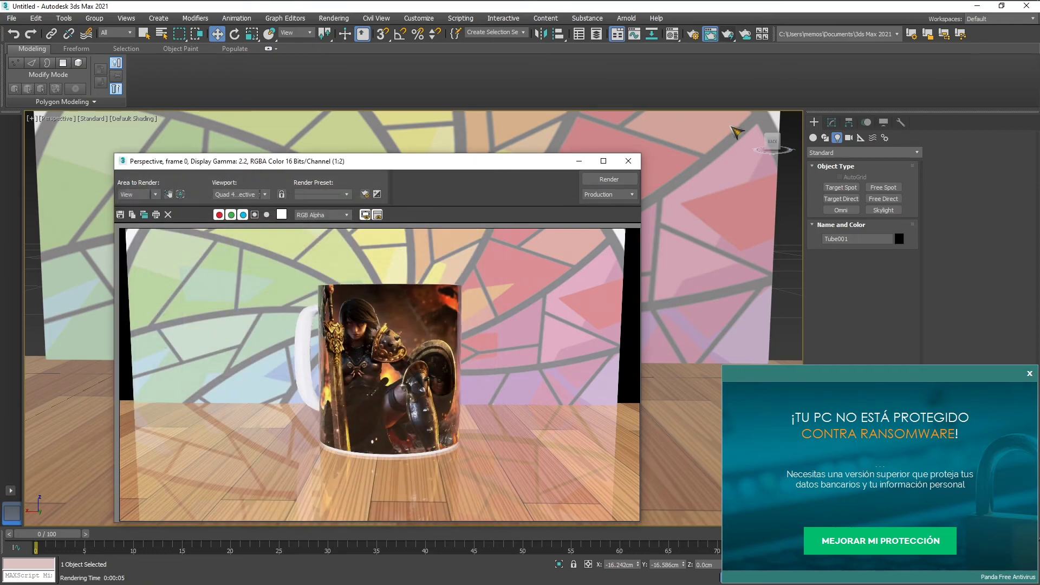
# - Switch to File Explorer, open belona render from D:\3D\Texturas in Photos, and dismiss the antivirus pop-up
pyautogui.hotkey('alt', 'Tab')
pyautogui.hotkey('alt', 'Tab')
pyautogui.hotkey('alt', 'Tab')
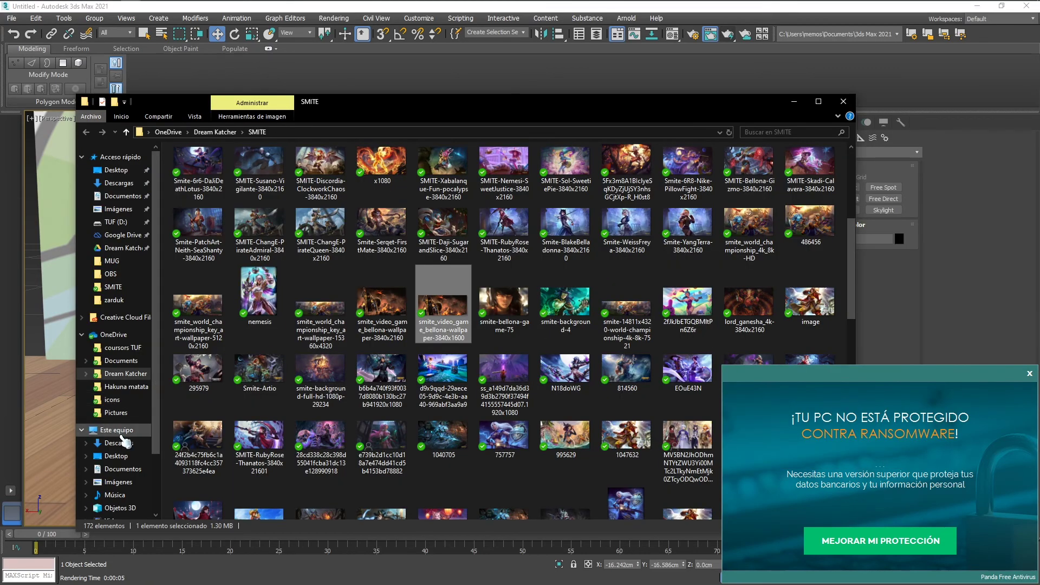
pyautogui.scroll(-2, 125, 441)
pyautogui.click(115, 473)
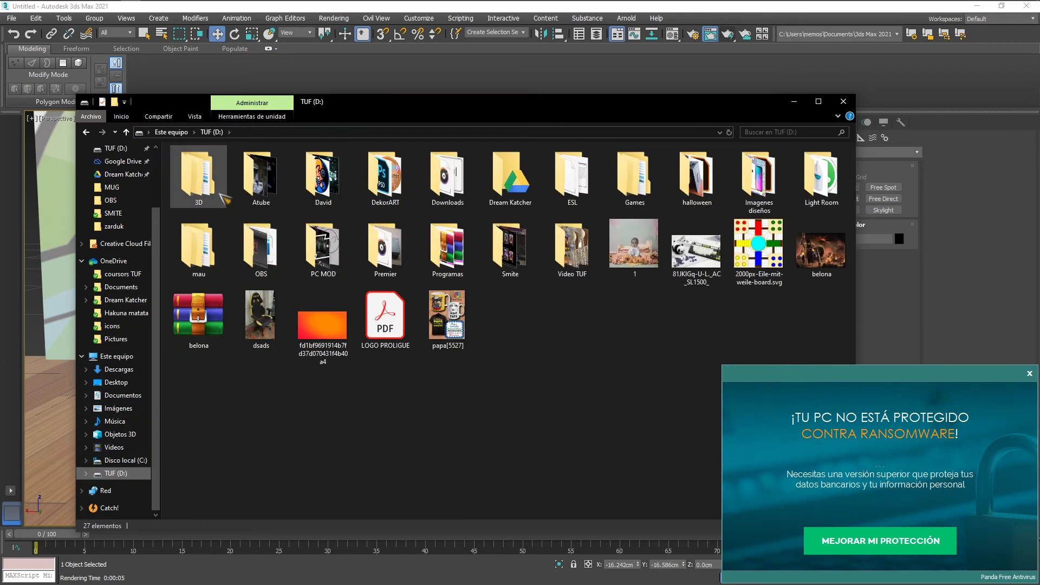
pyautogui.doubleClick(199, 179)
pyautogui.doubleClick(447, 176)
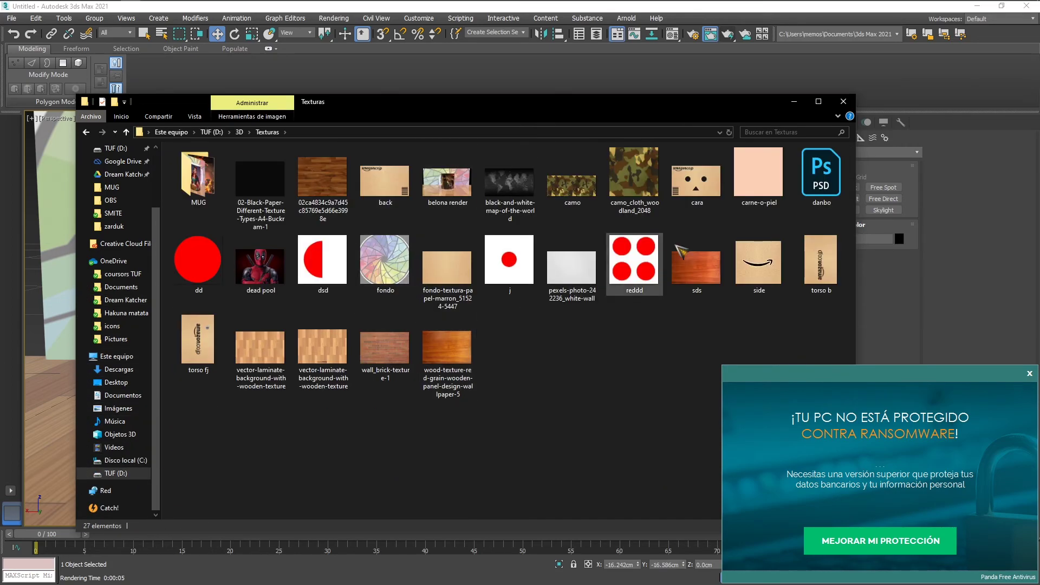
pyautogui.doubleClick(465, 174)
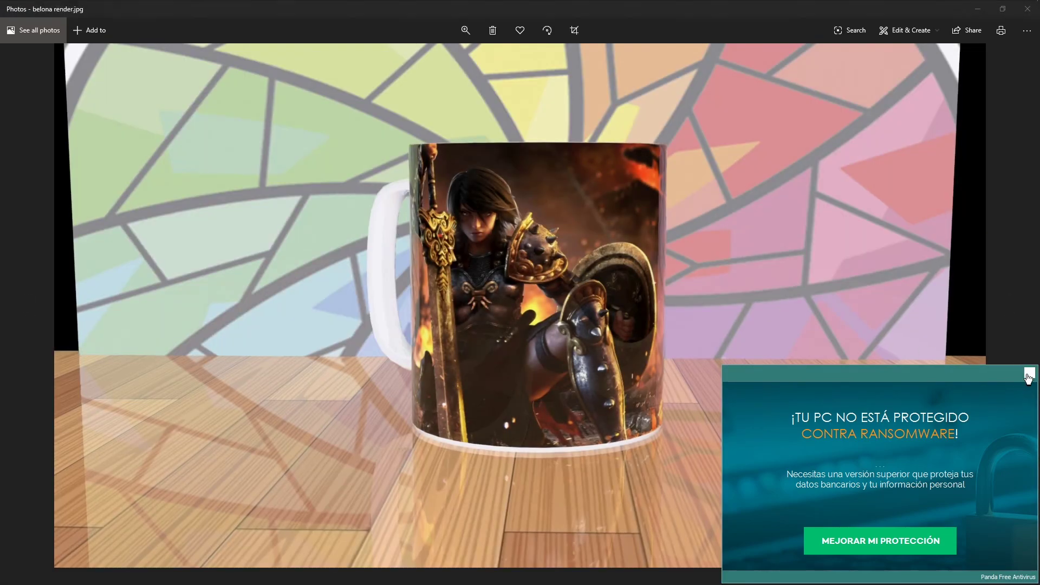
pyautogui.click(1029, 374)
# - Crop the render closely around the mug, removing the black edges at both sides of the backdrop
pyautogui.click(574, 29)
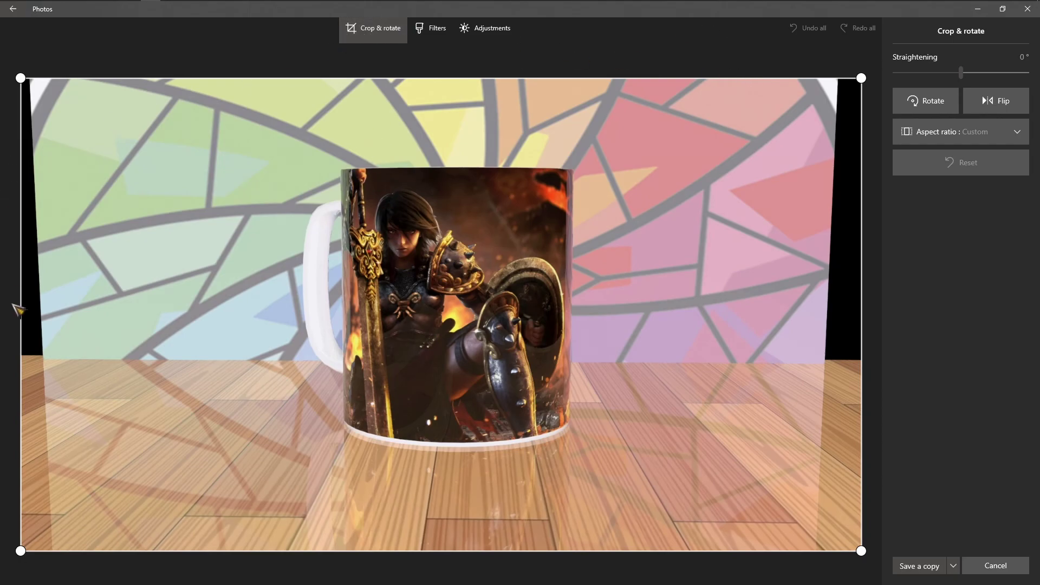
pyautogui.moveTo(20, 78); pyautogui.dragTo(174, 77)
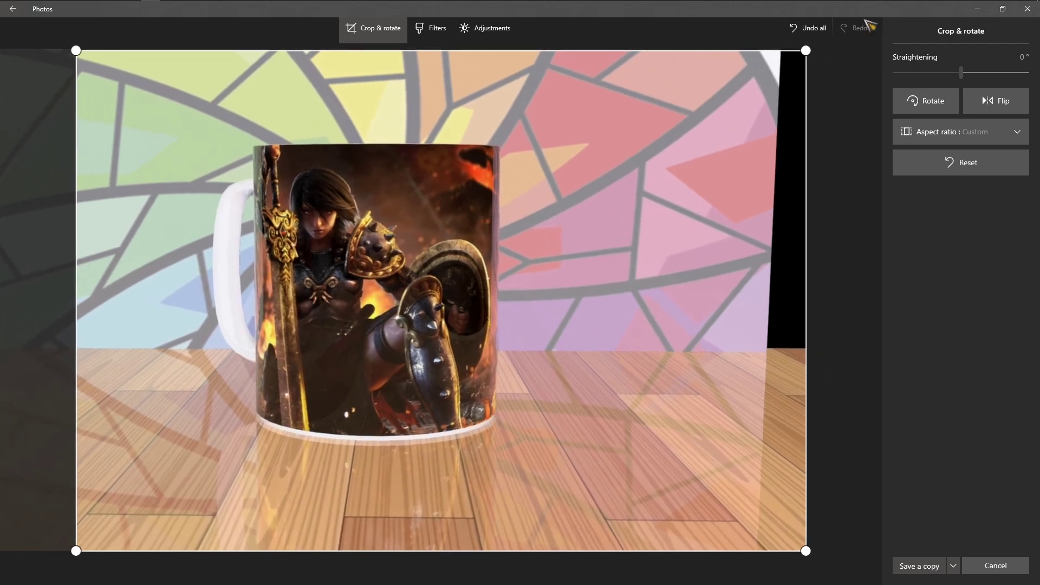
pyautogui.moveTo(807, 50); pyautogui.dragTo(693, 64)
pyautogui.moveTo(112, 549); pyautogui.dragTo(64, 470)
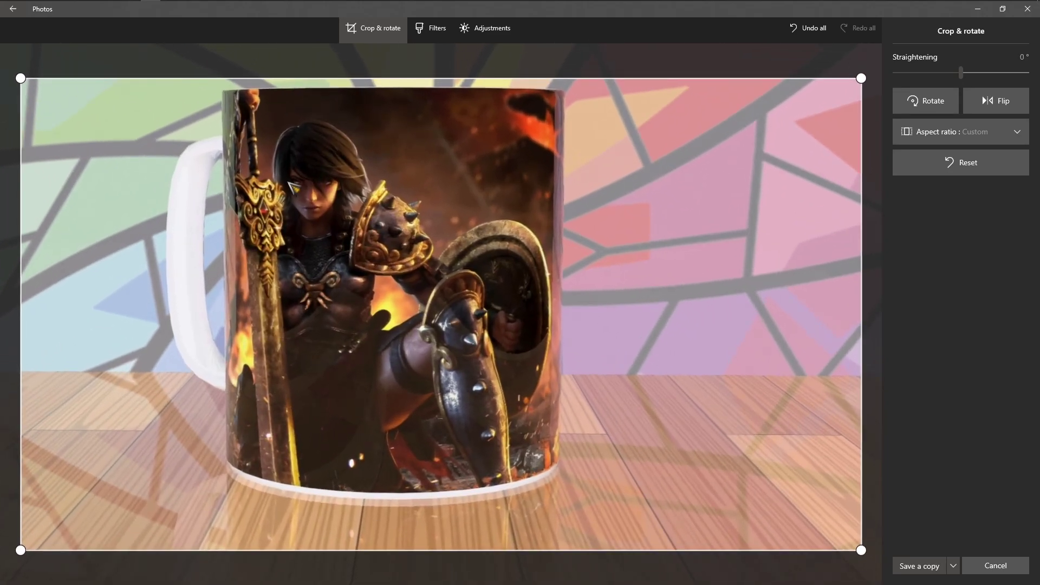
pyautogui.moveTo(373, 78); pyautogui.dragTo(407, 35)
pyautogui.moveTo(821, 318); pyautogui.dragTo(723, 320)
# - Save the crop over the original belona render.jpg instead of as a copy, and dismiss the sharing tip
pyautogui.click(920, 565)
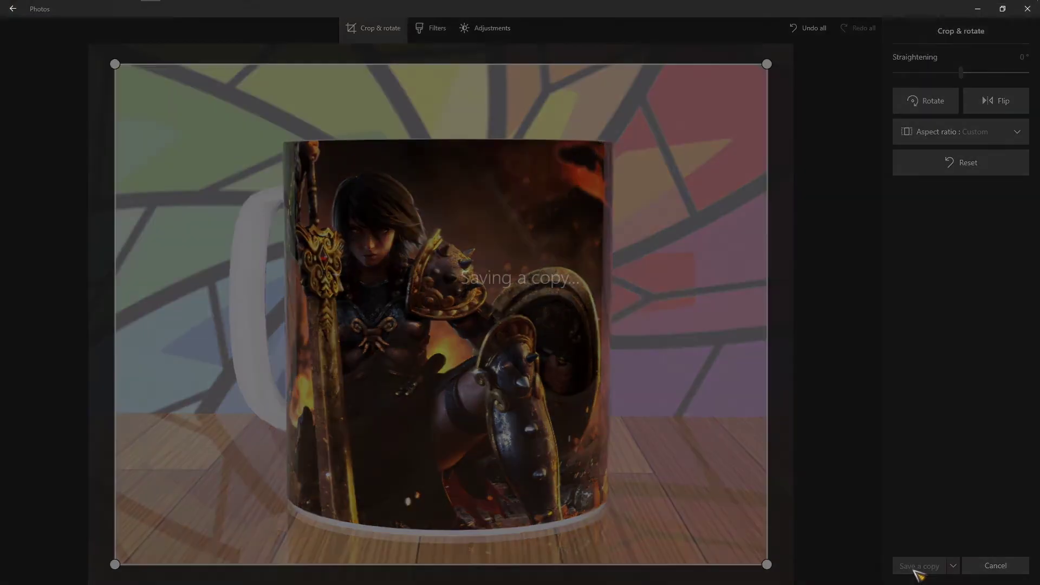
pyautogui.click(336, 242)
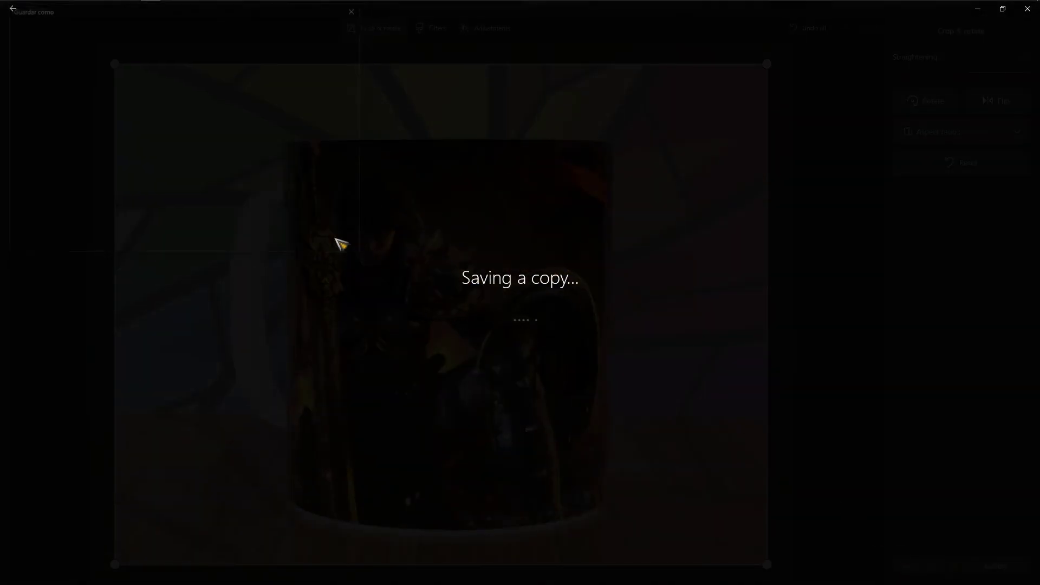
pyautogui.click(954, 565)
pyautogui.click(922, 547)
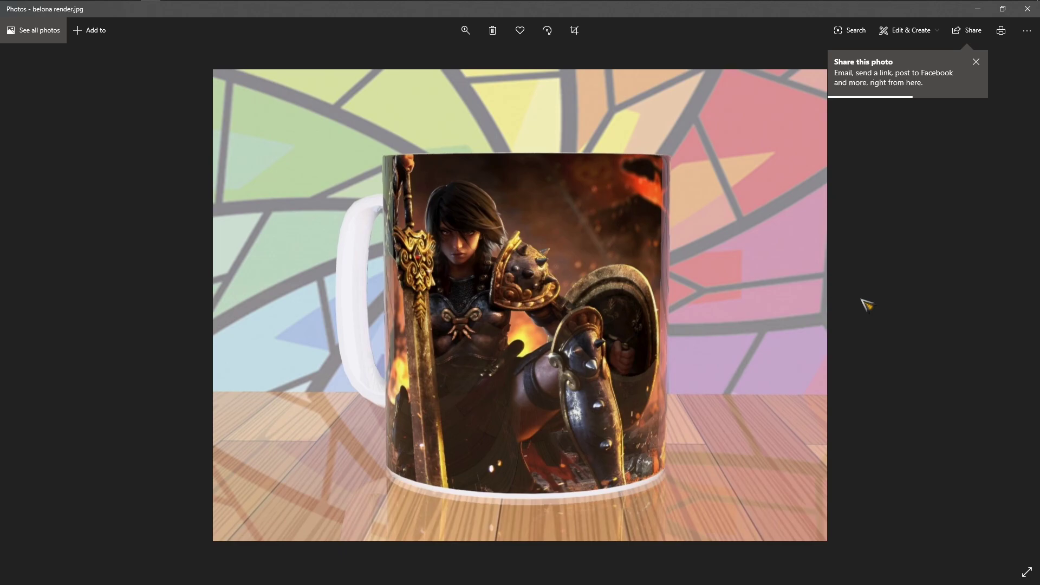
pyautogui.click(976, 63)
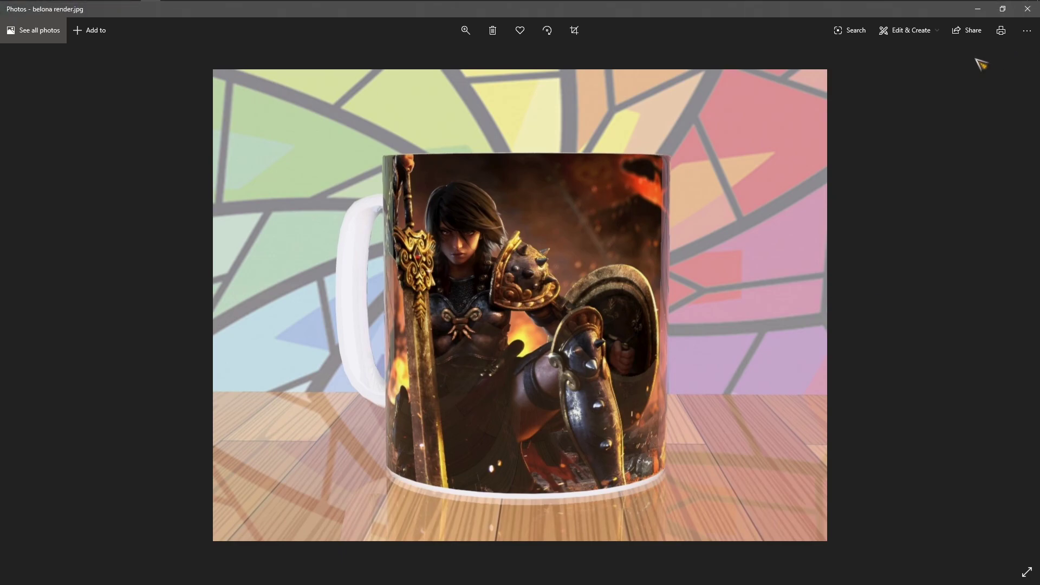